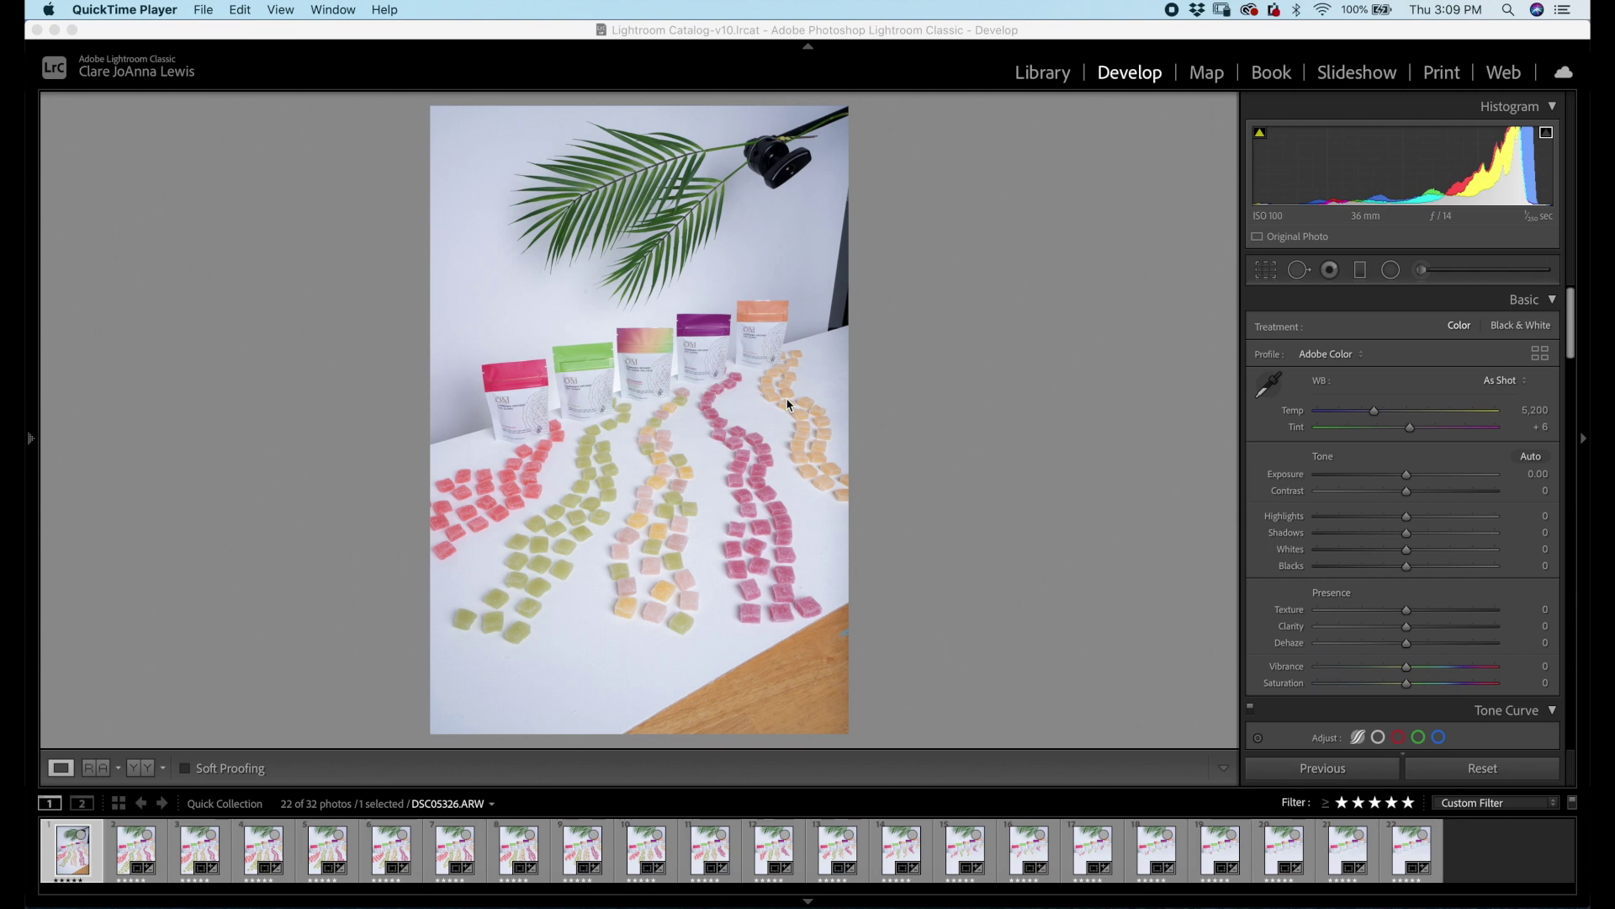
- Examine the unedited photo DSC05326.ARW up close, from the gummies and pouches to the palm leaves and backdrop
click(954, 437)
click(952, 431)
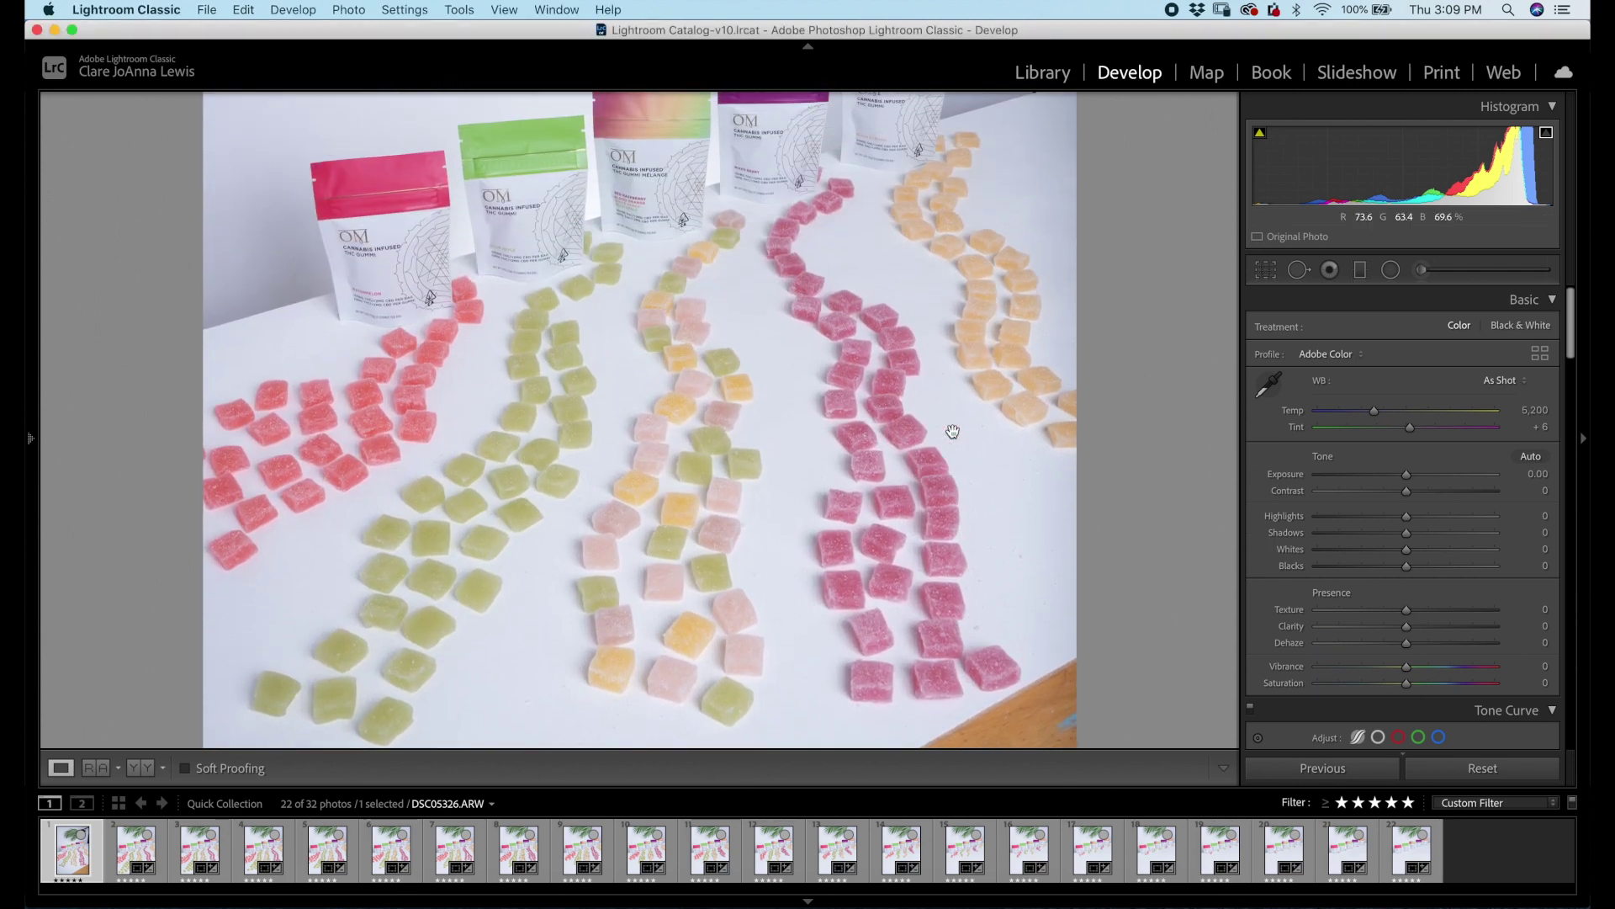
scroll(952, 431, up, 4)
scroll(952, 430, up, 10)
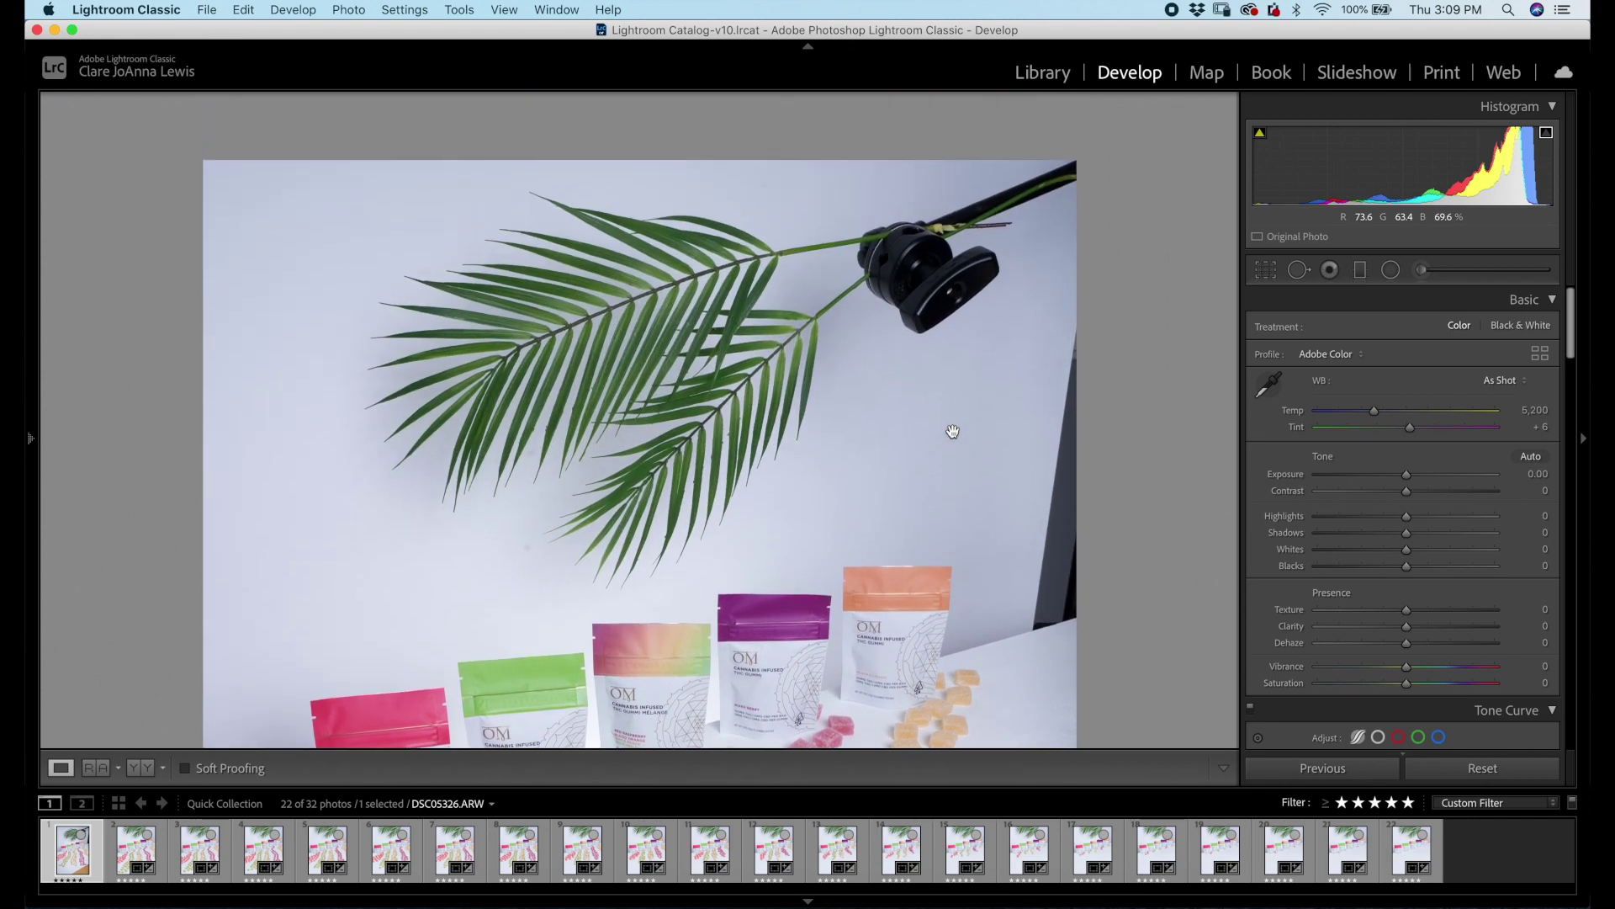
scroll(952, 431, down, 10)
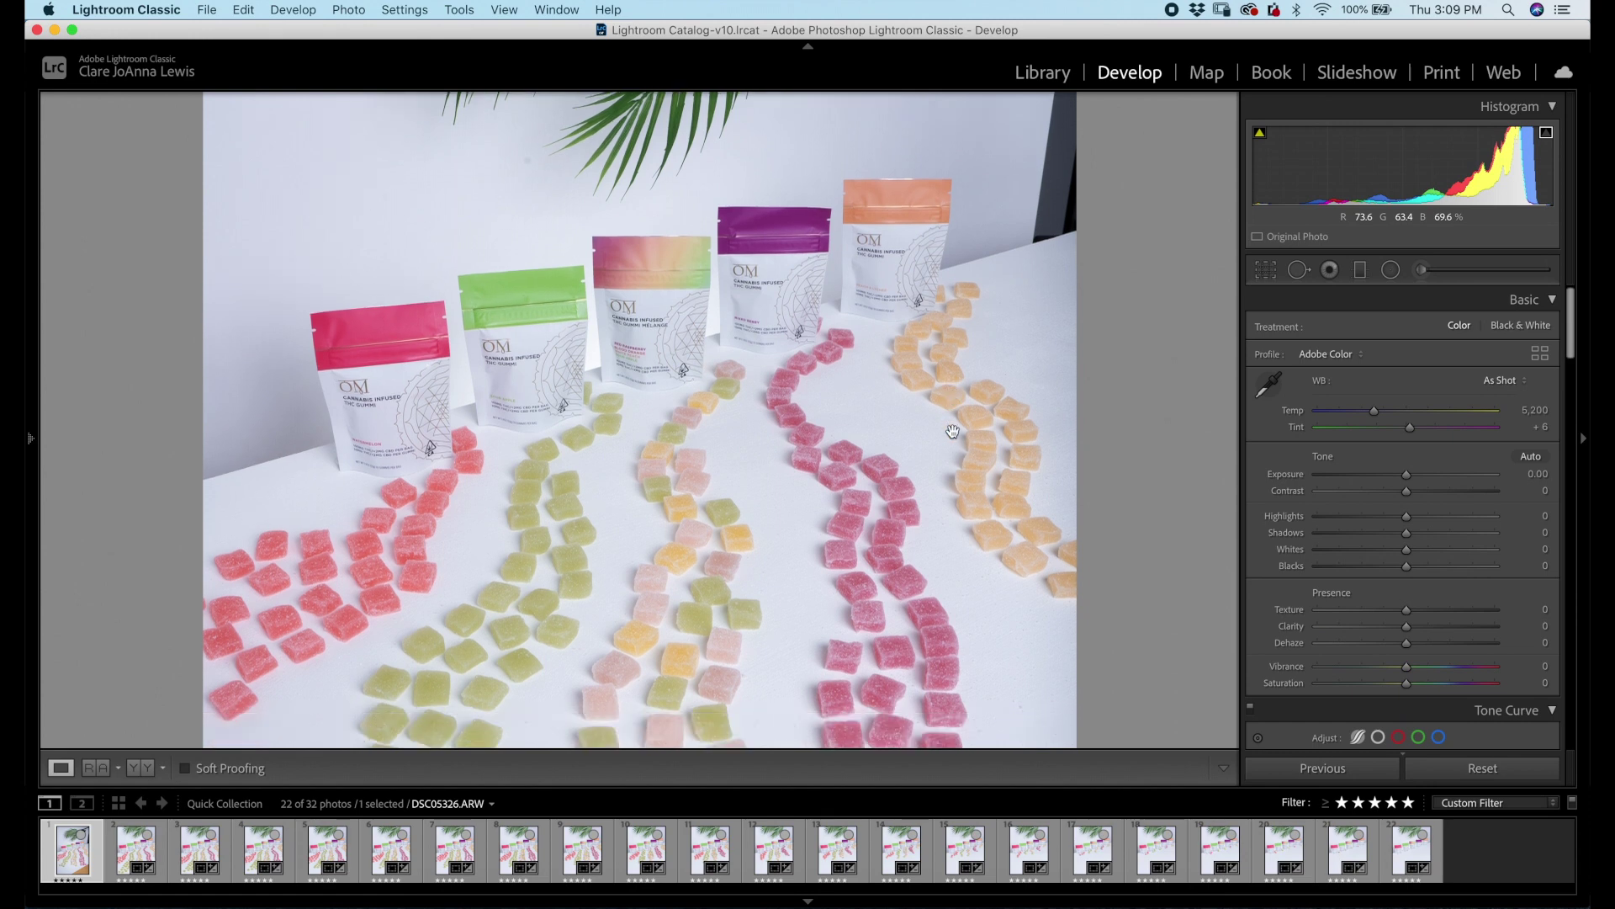
scroll(952, 430, down, 1)
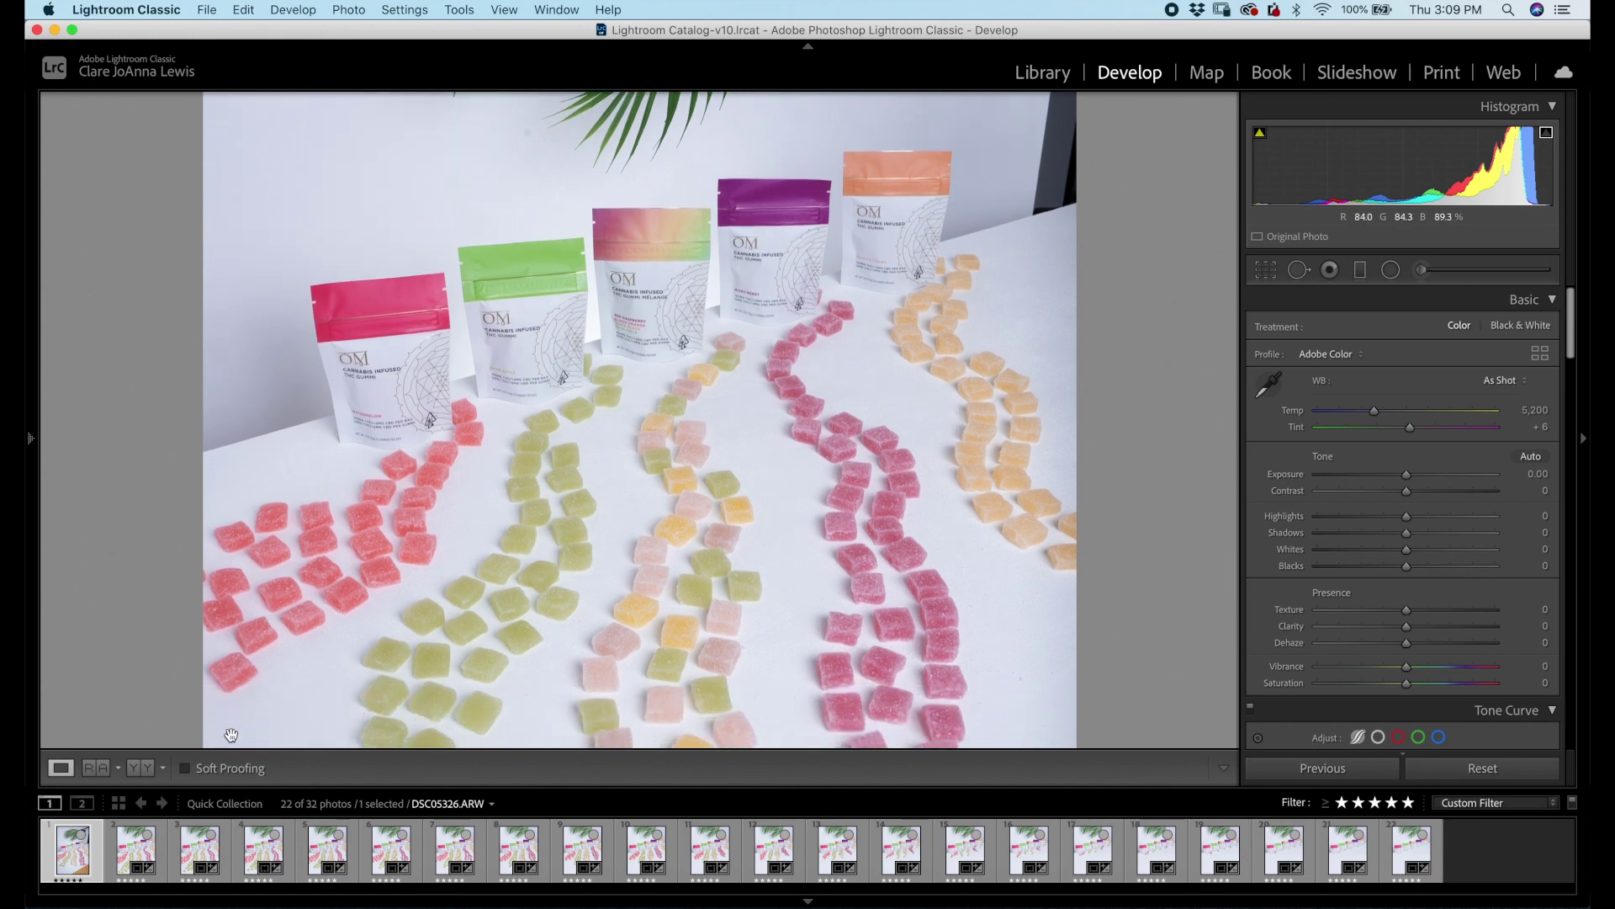
- Copy the develop settings, including crop, from the edited photo DSC05328.ARW and paste them onto the first photo, DSC05326.ARW
click(133, 859)
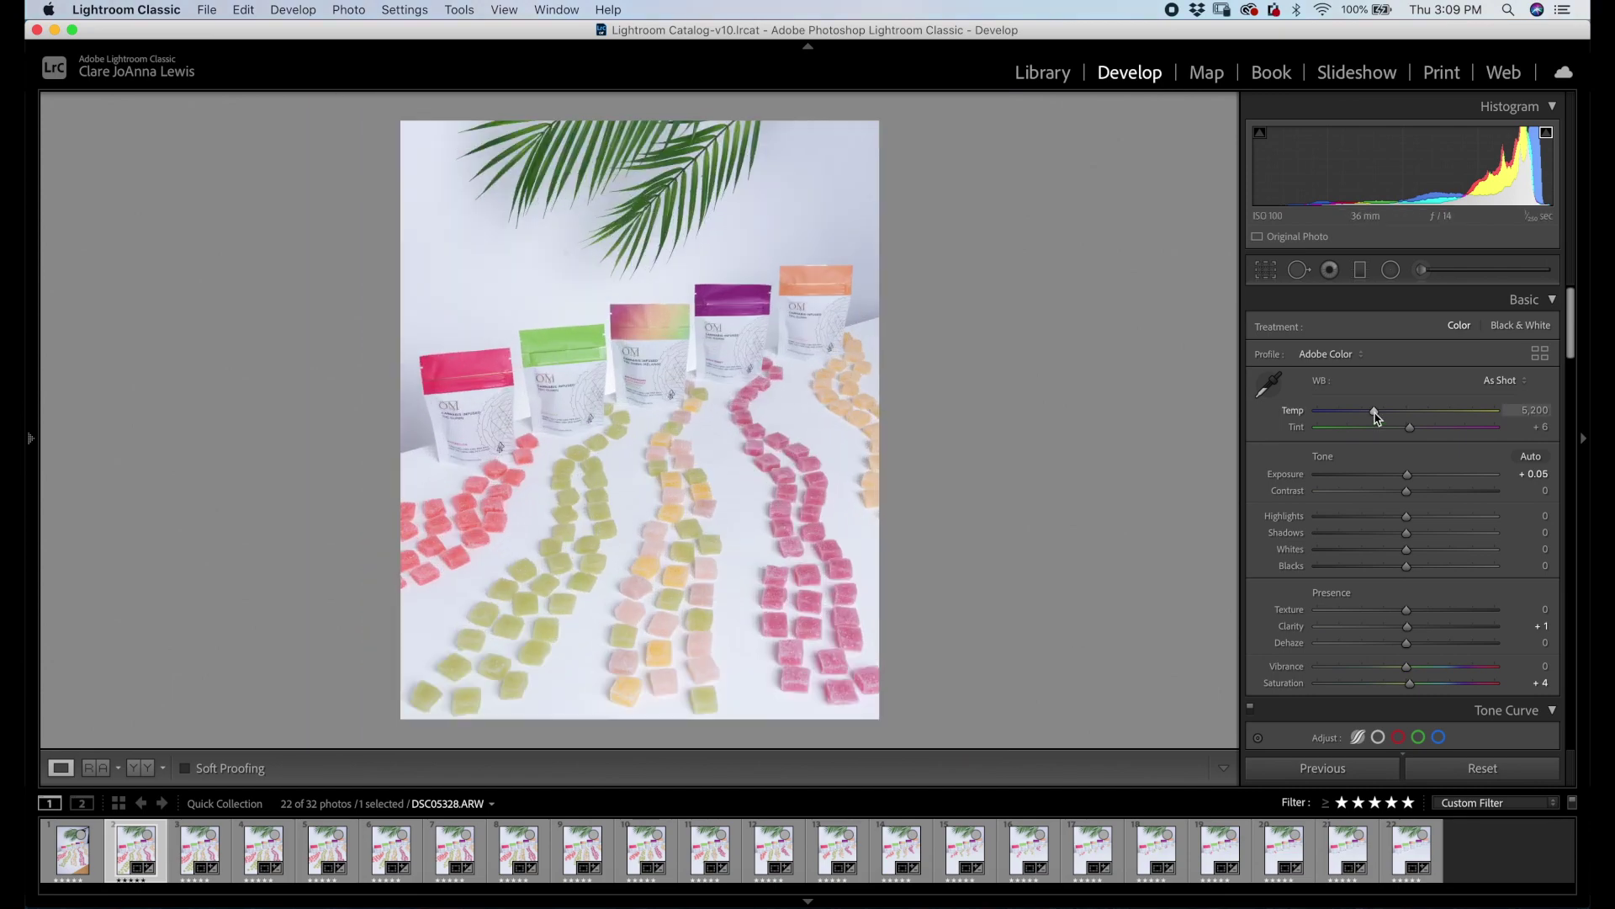
scroll(1430, 505, down, 10)
scroll(1334, 349, up, 10)
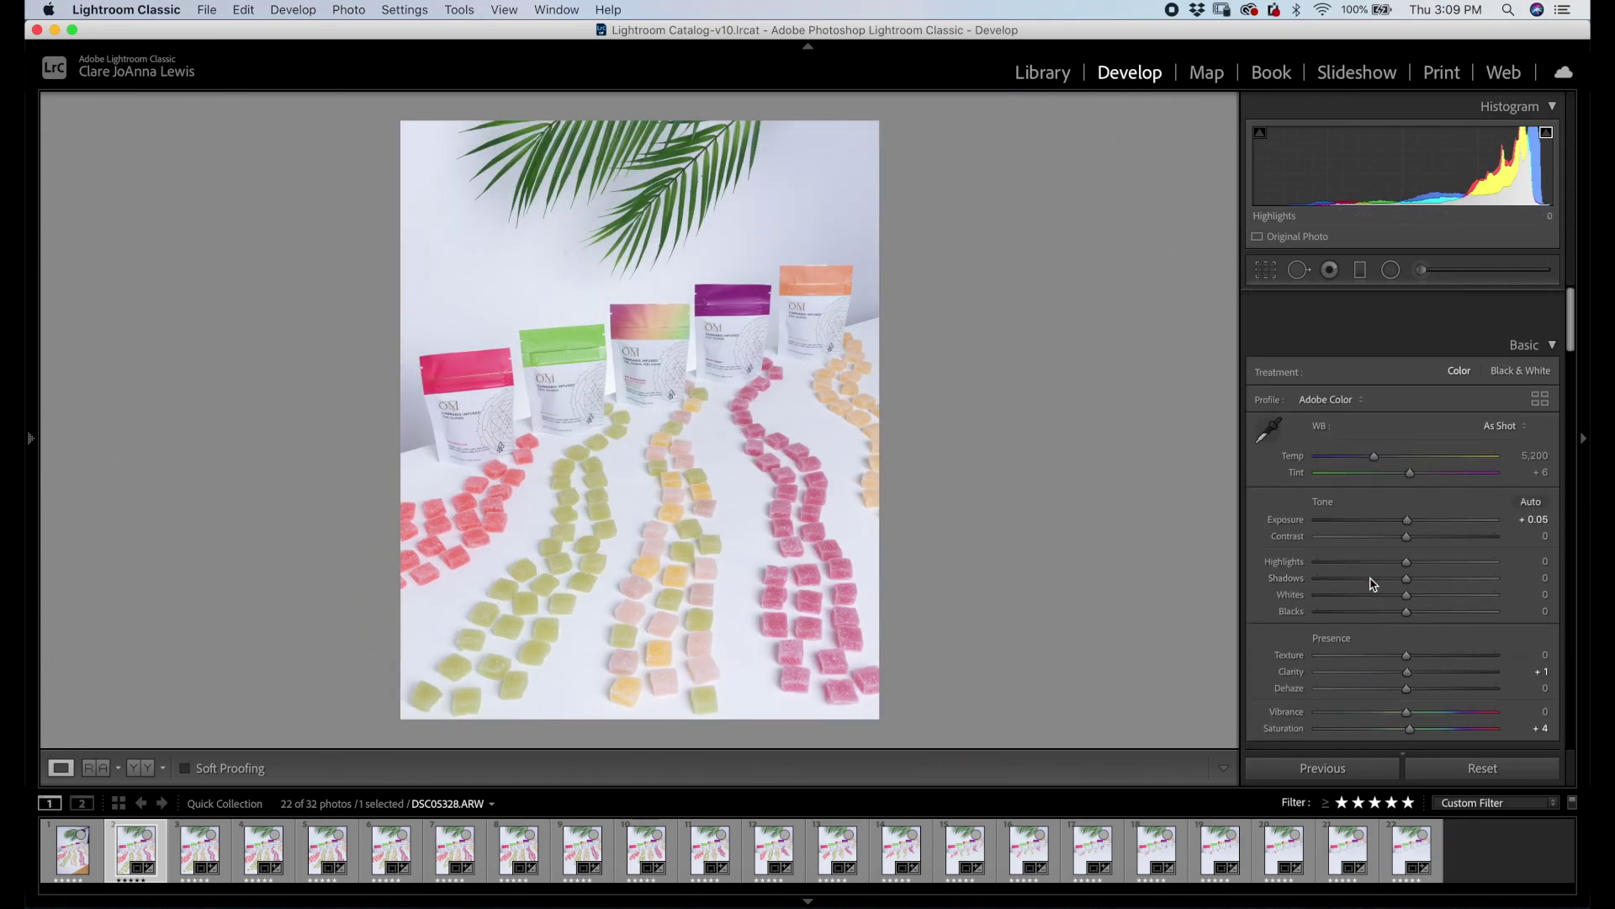
right_click(134, 856)
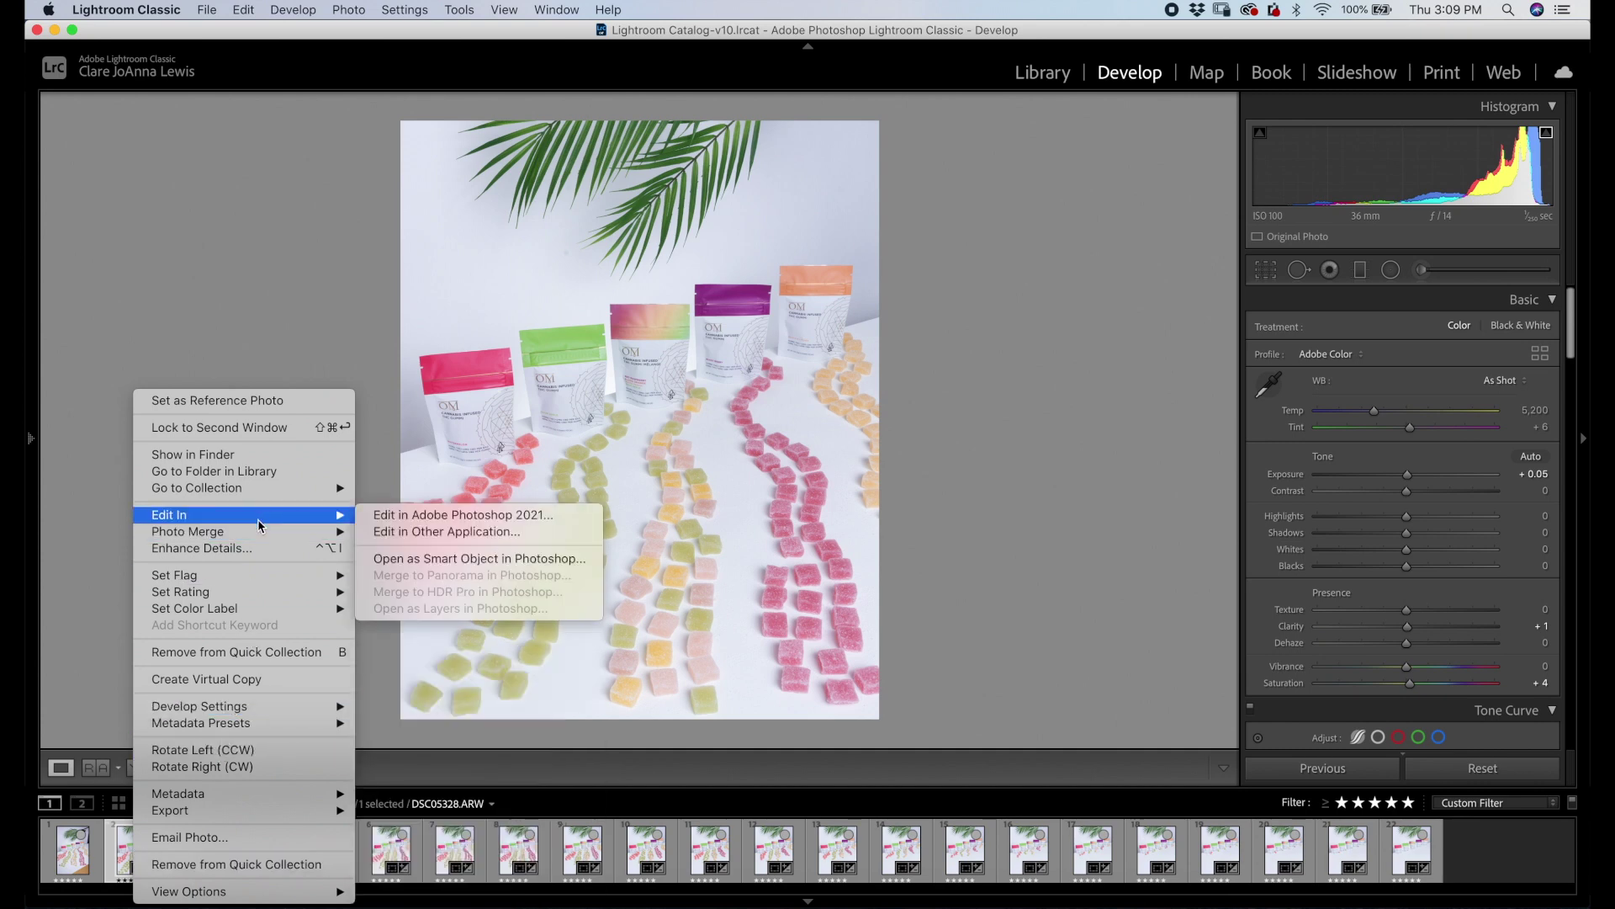
mouse_move(248, 714)
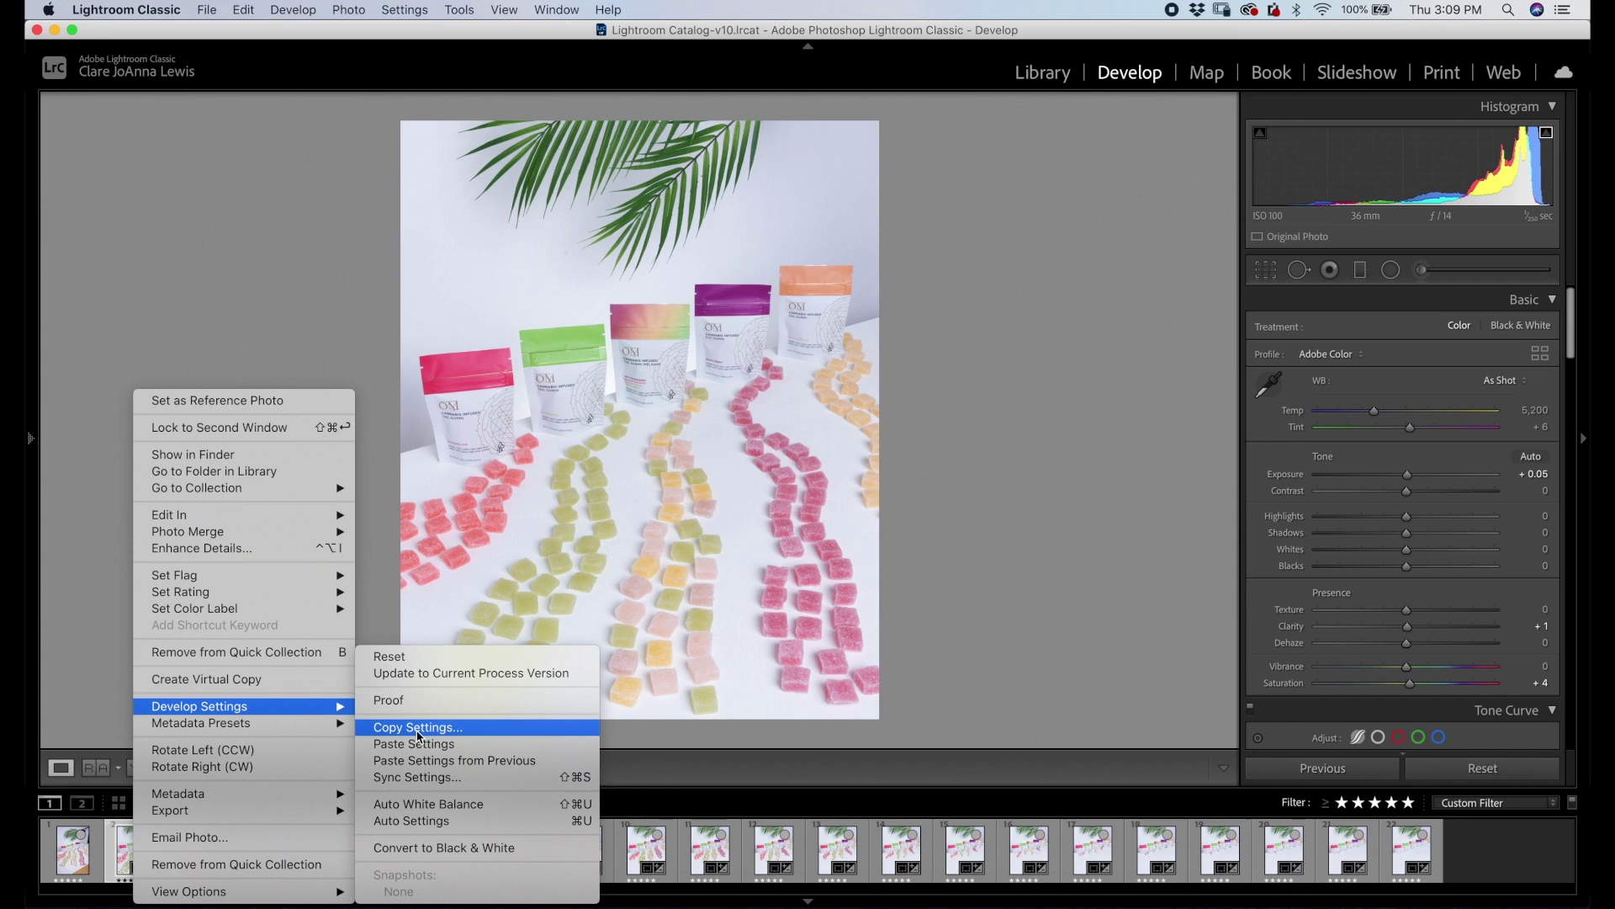
click(418, 728)
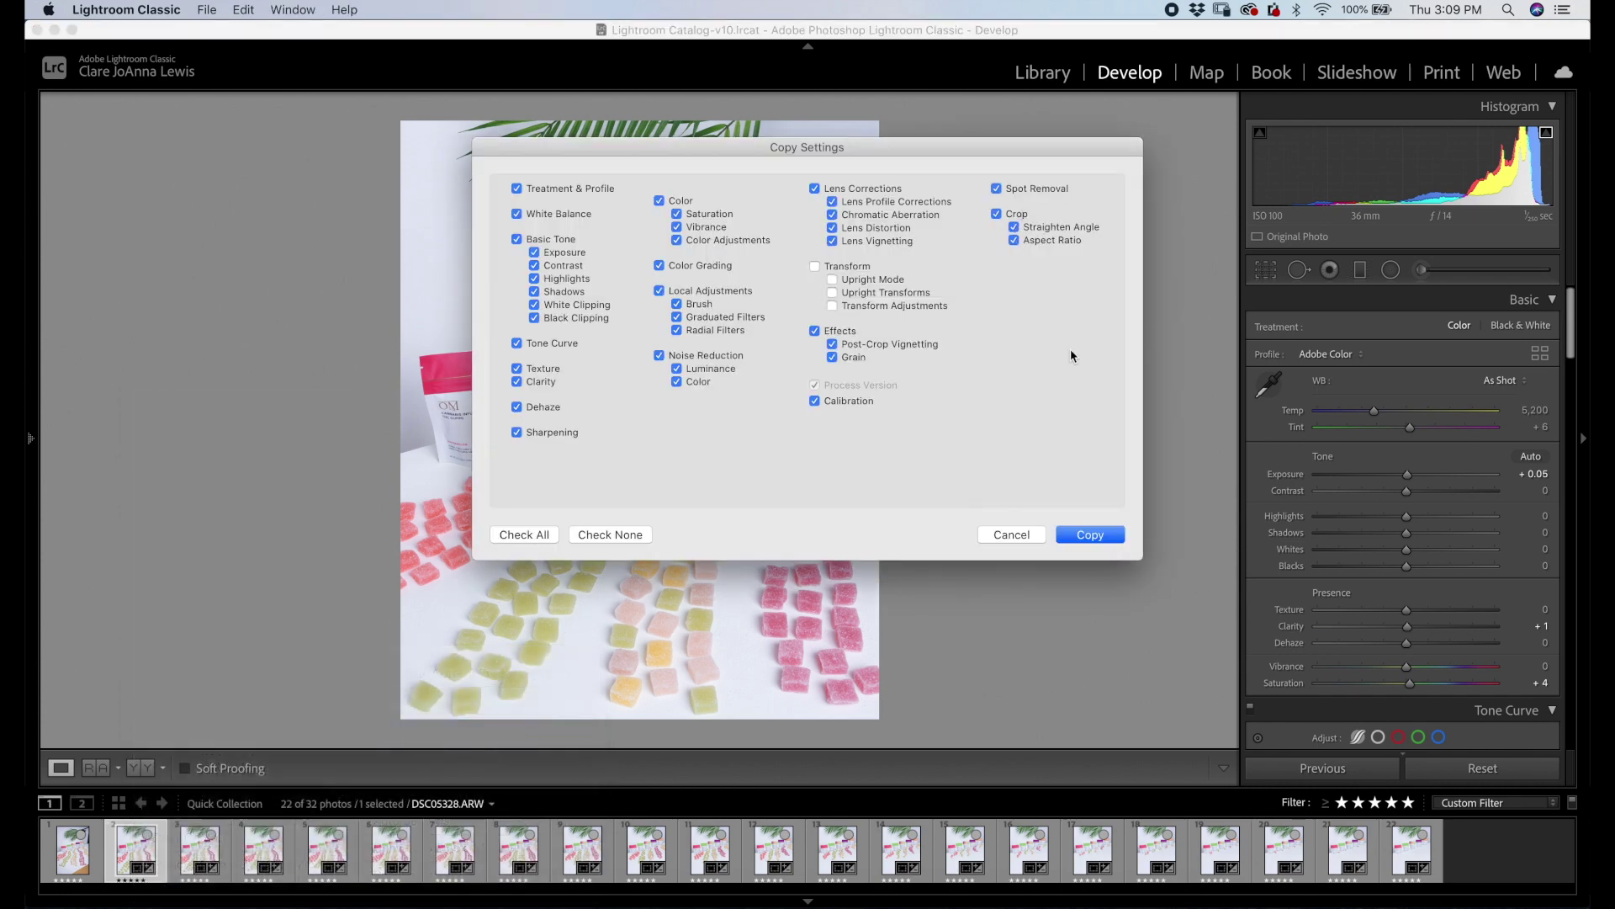
click(1095, 536)
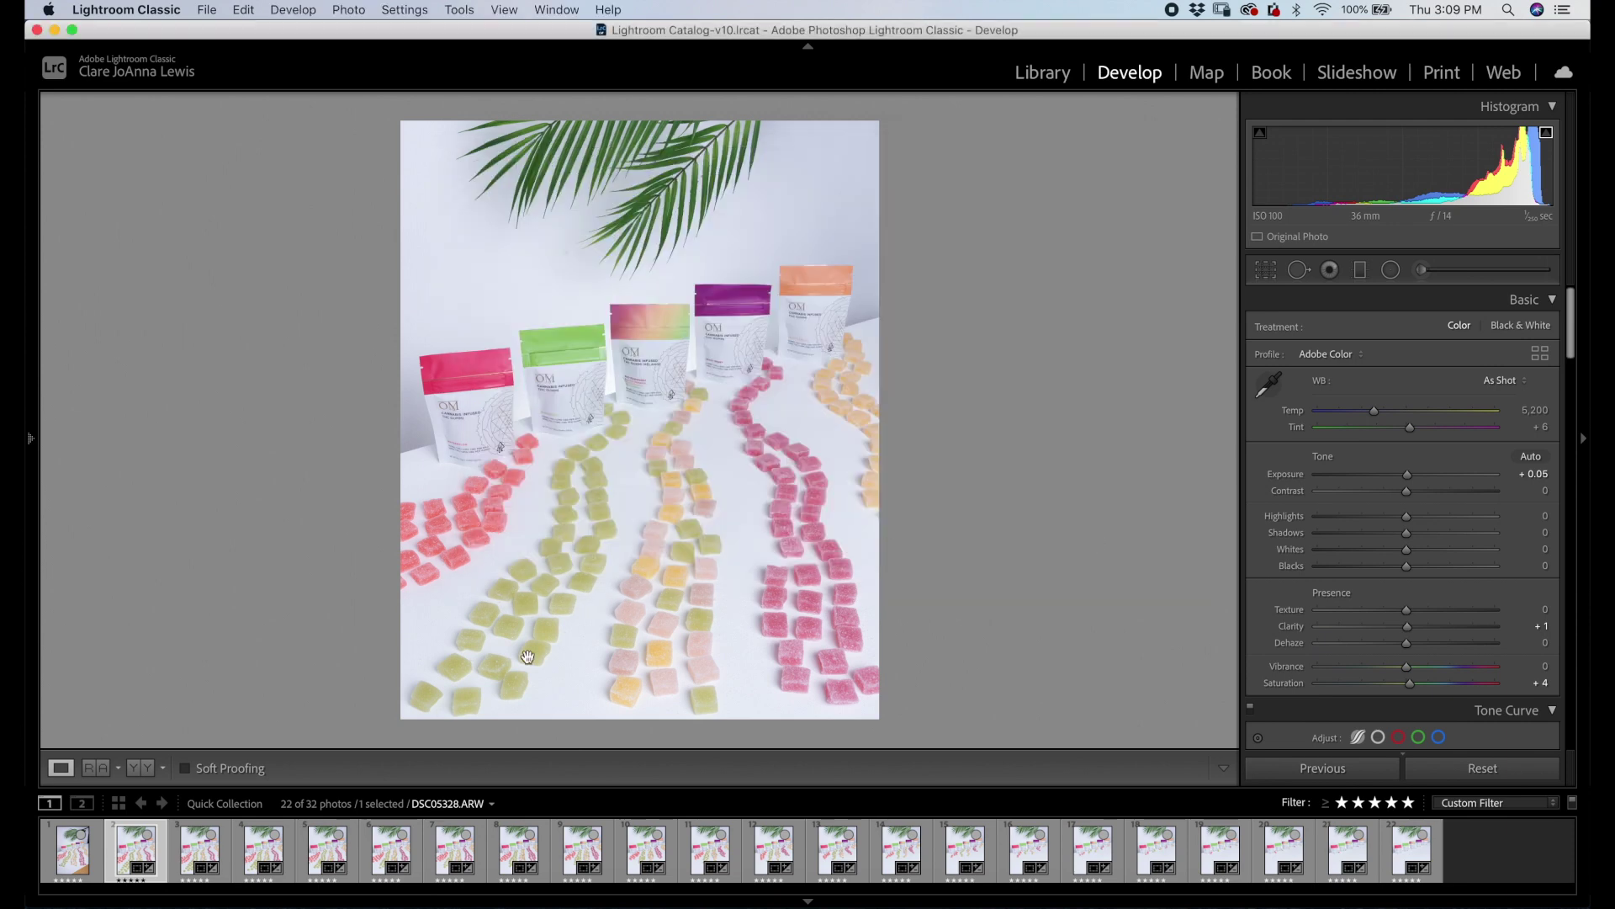
click(69, 853)
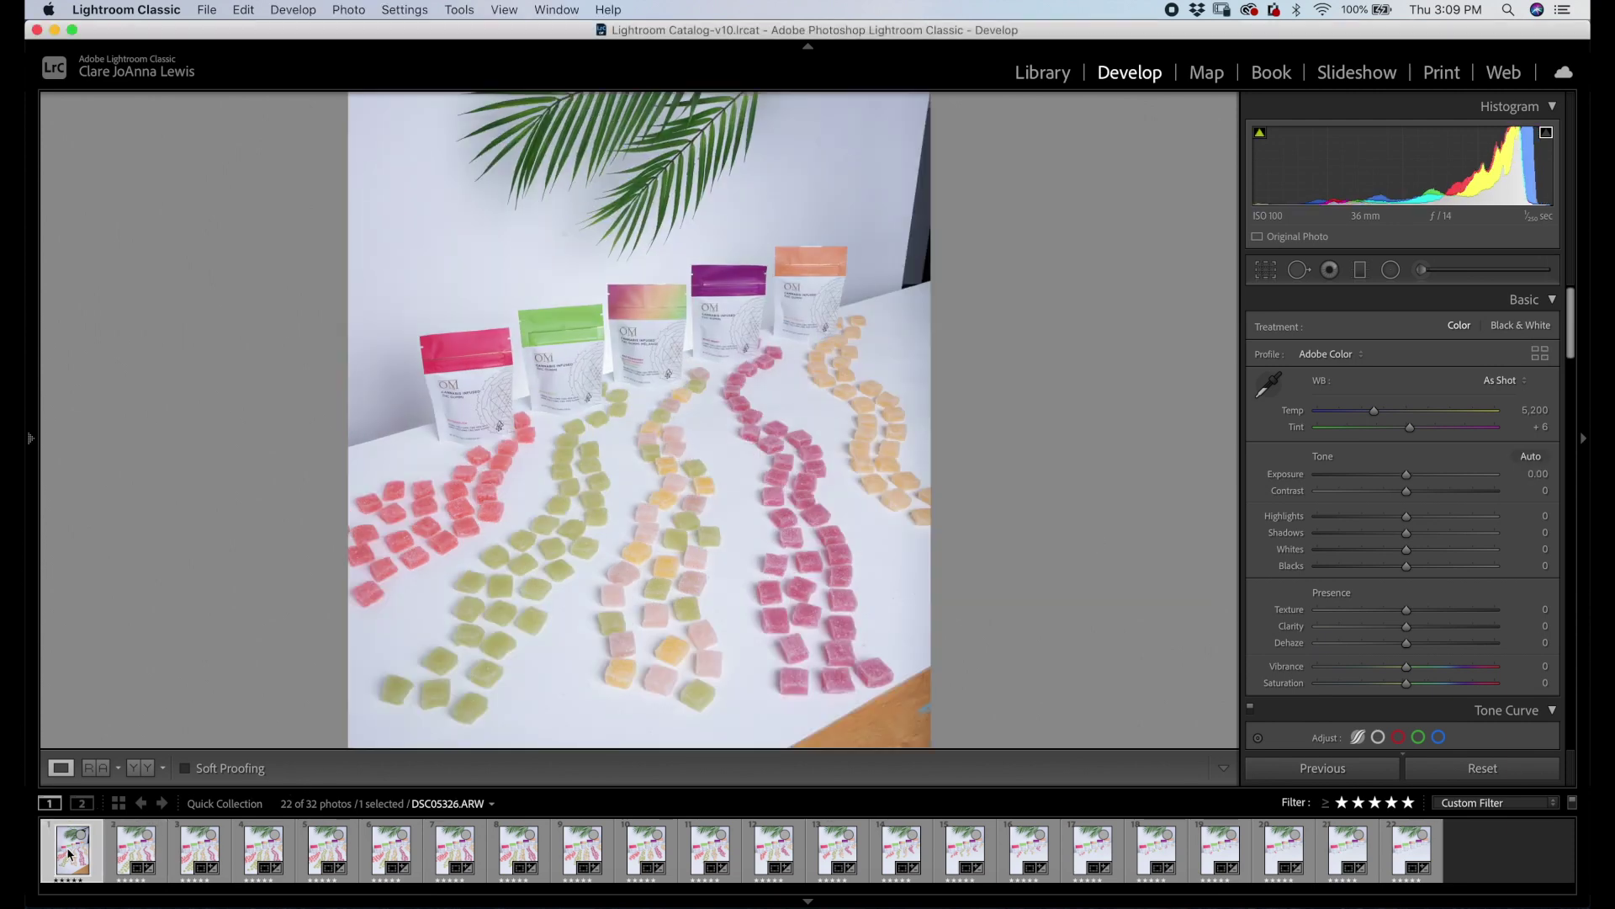
key(super+shift+v)
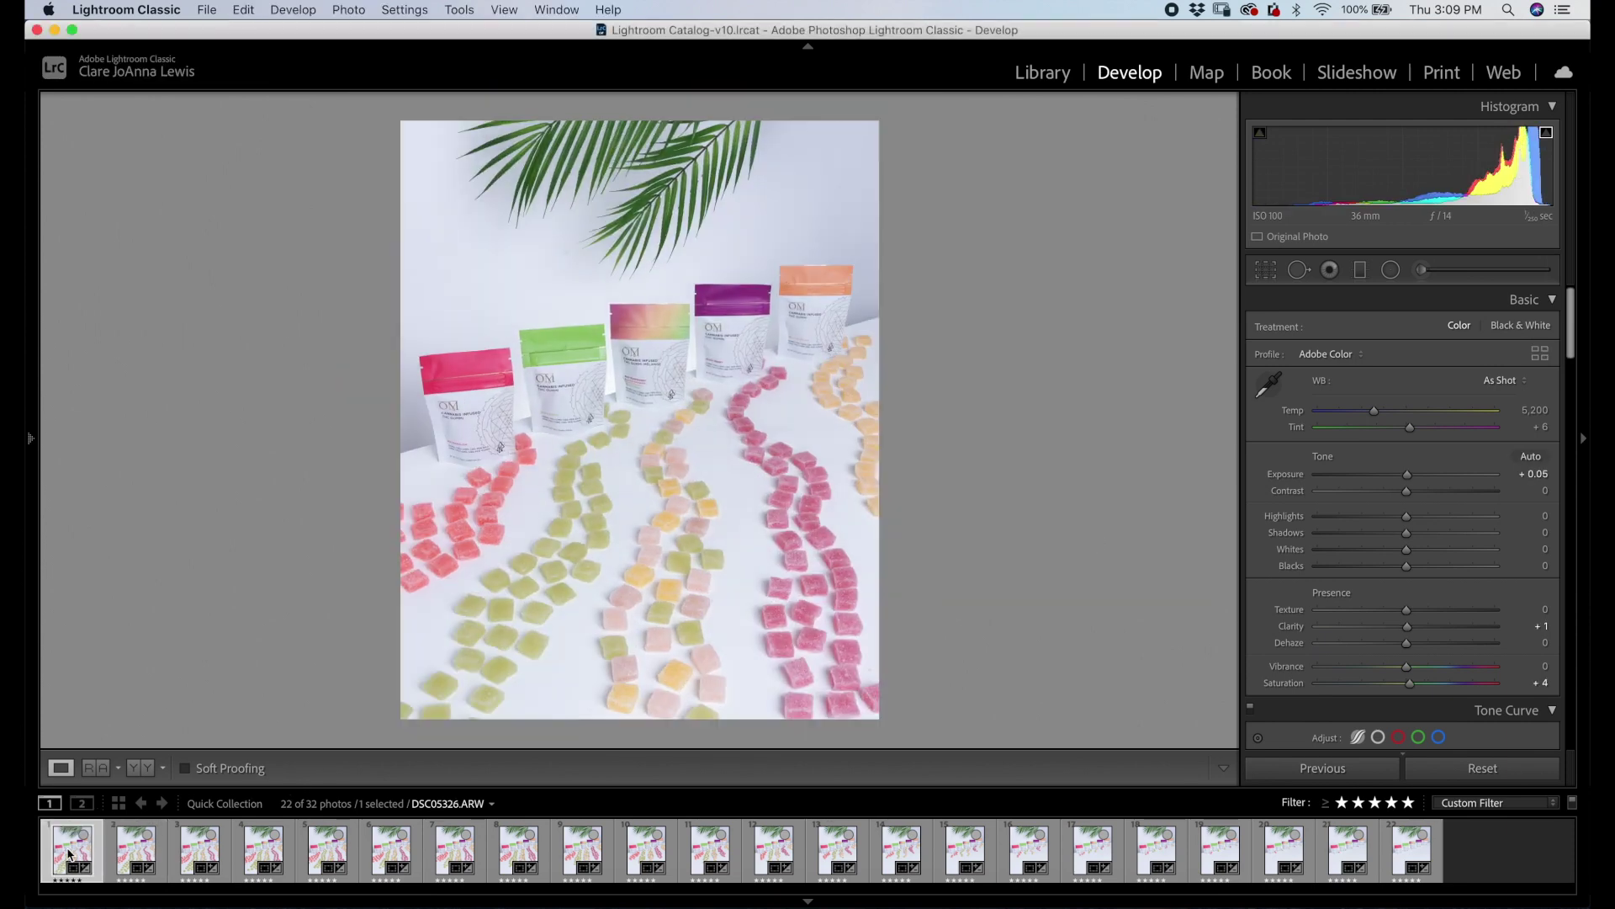
- Select all 22 photos in the filmstrip and open them as layers in Photoshop
shift+click(1411, 856)
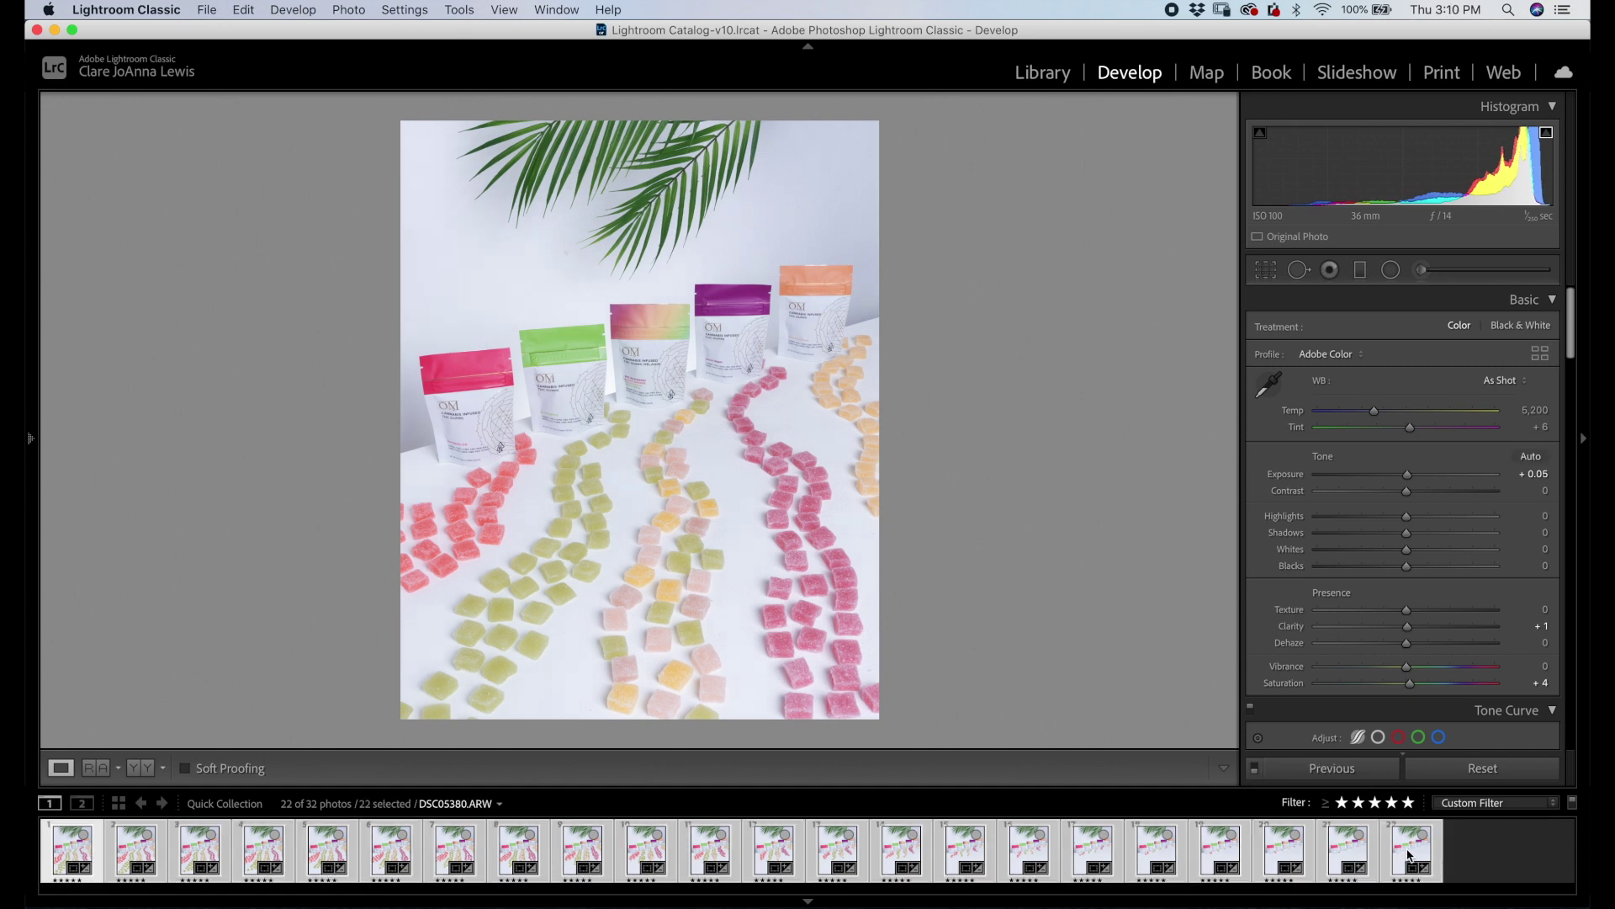
right_click(777, 854)
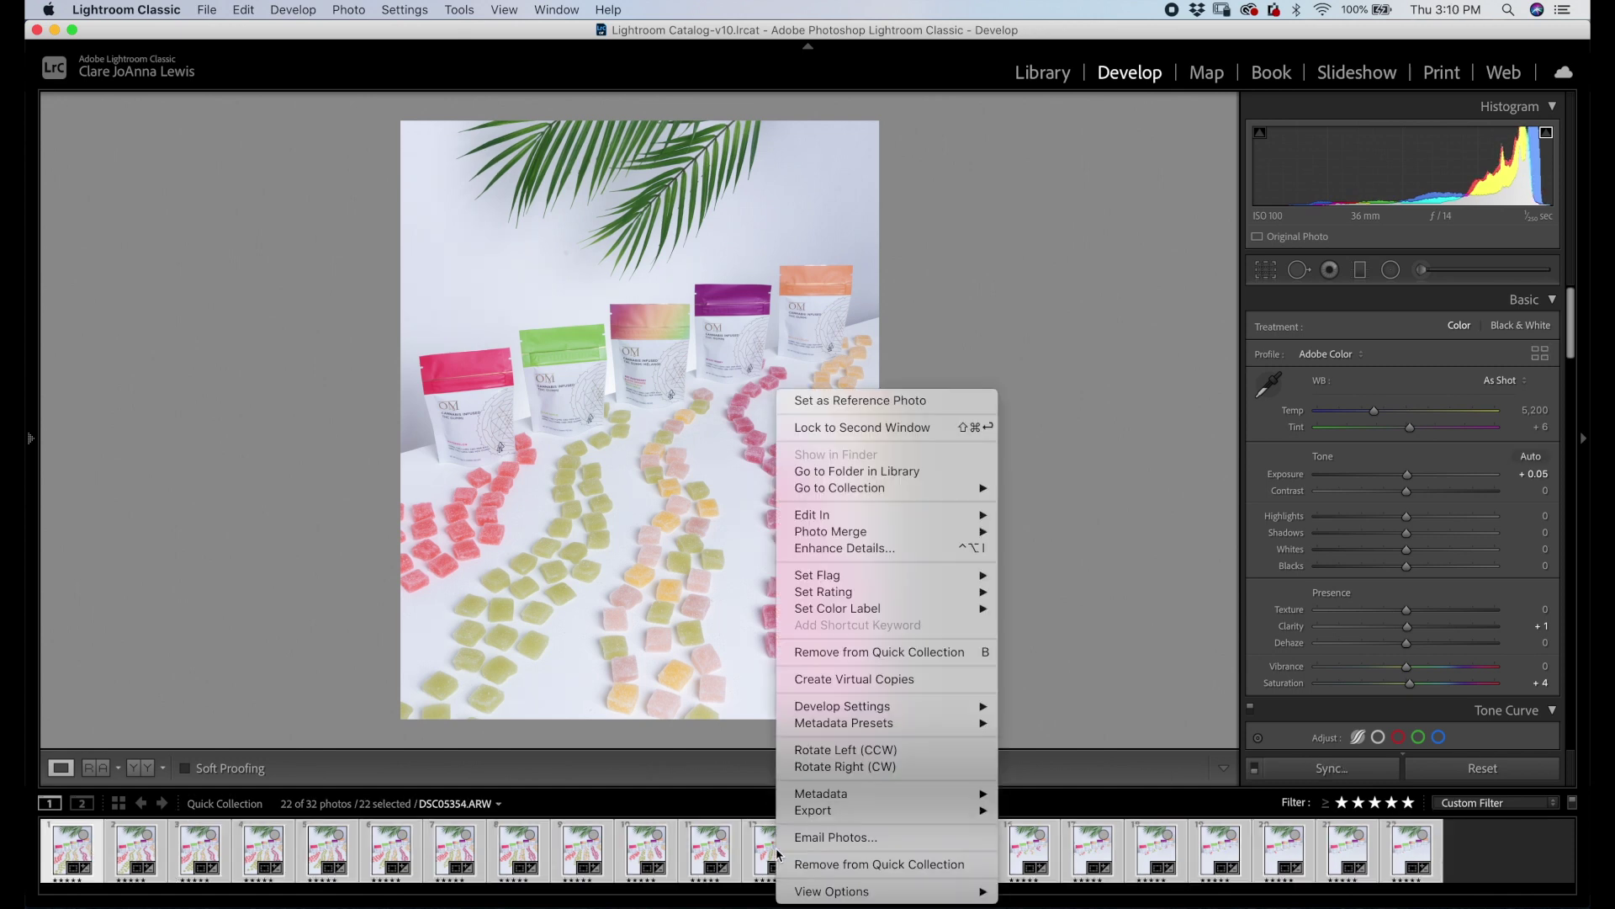
mouse_move(867, 517)
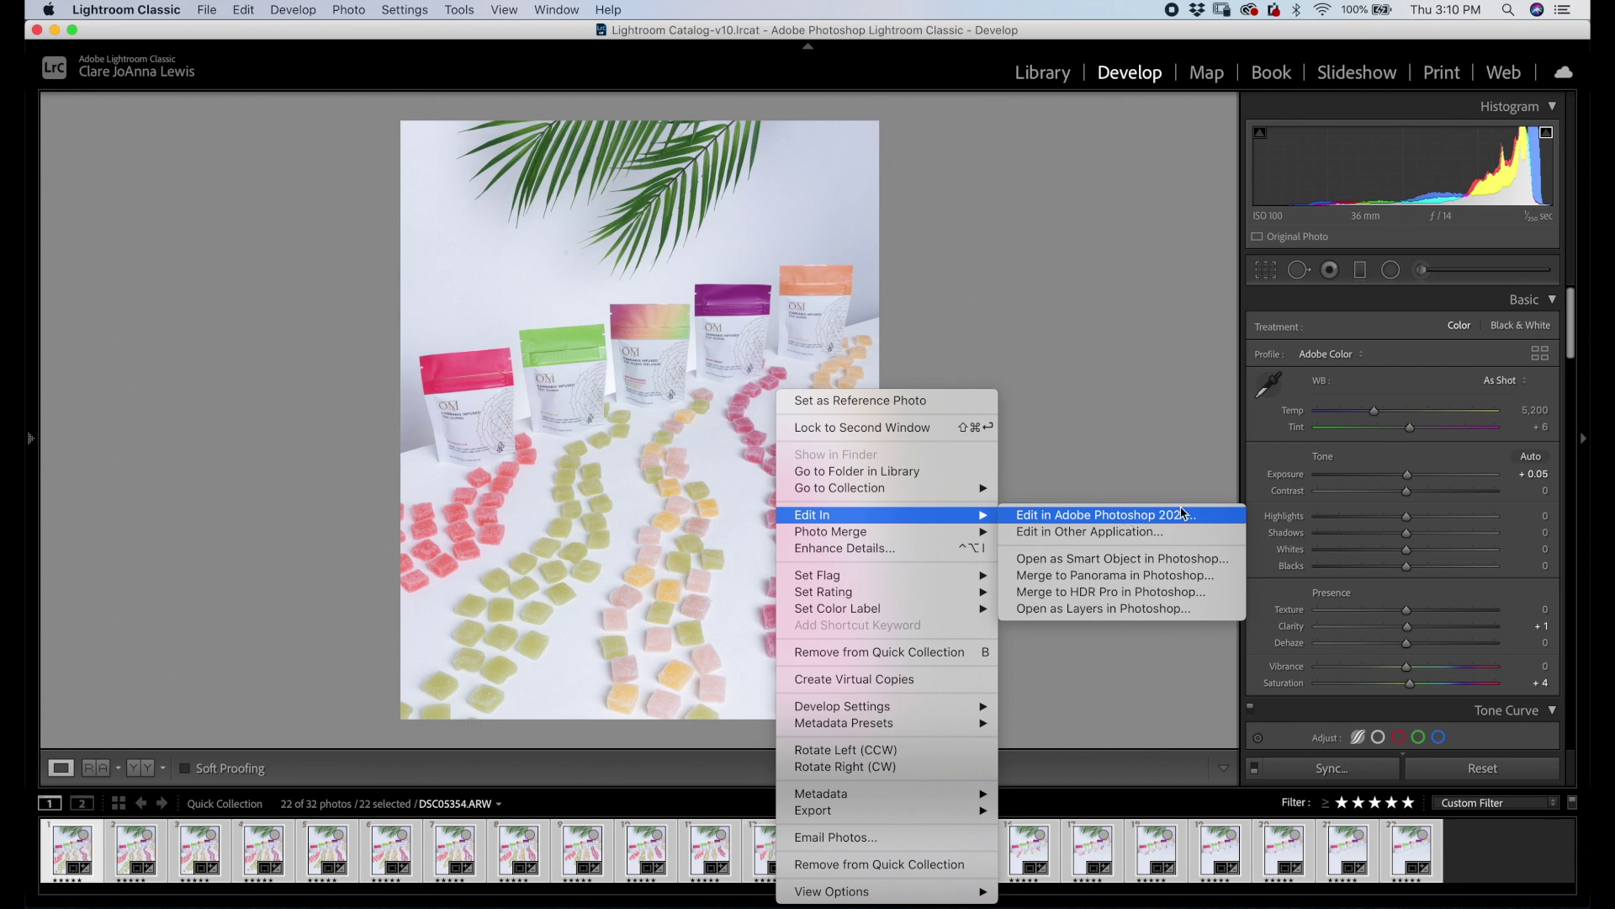
click(1204, 612)
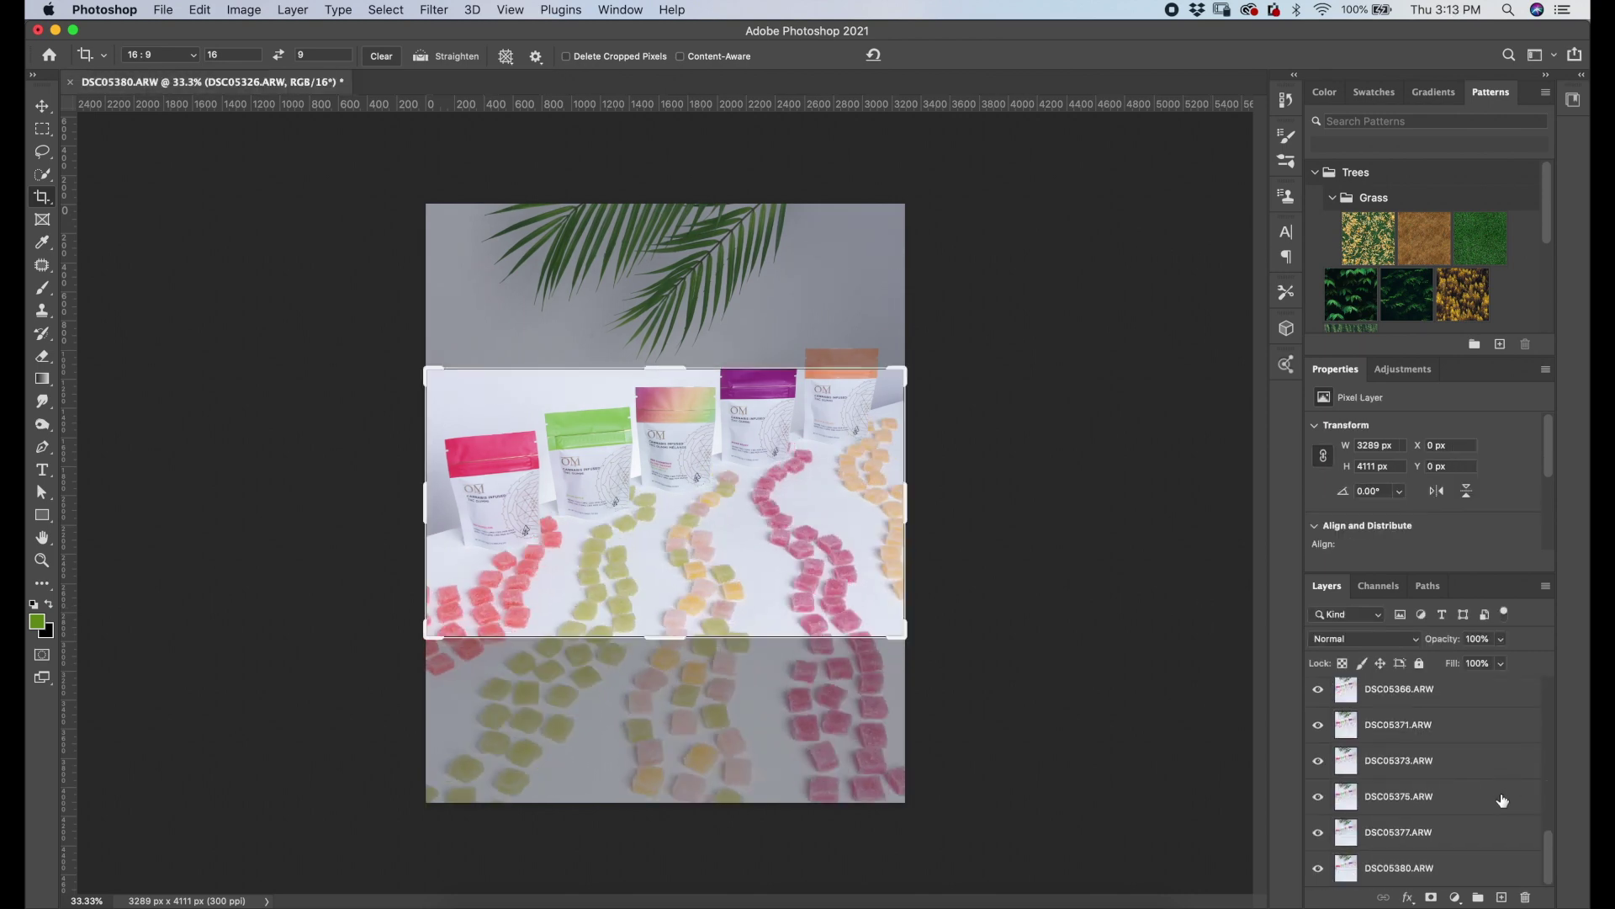
- Dismiss the crop overlay and rename the topmost layer, DSC05326.ARW, as "FINAL -FULL GUMMI"
click(42, 219)
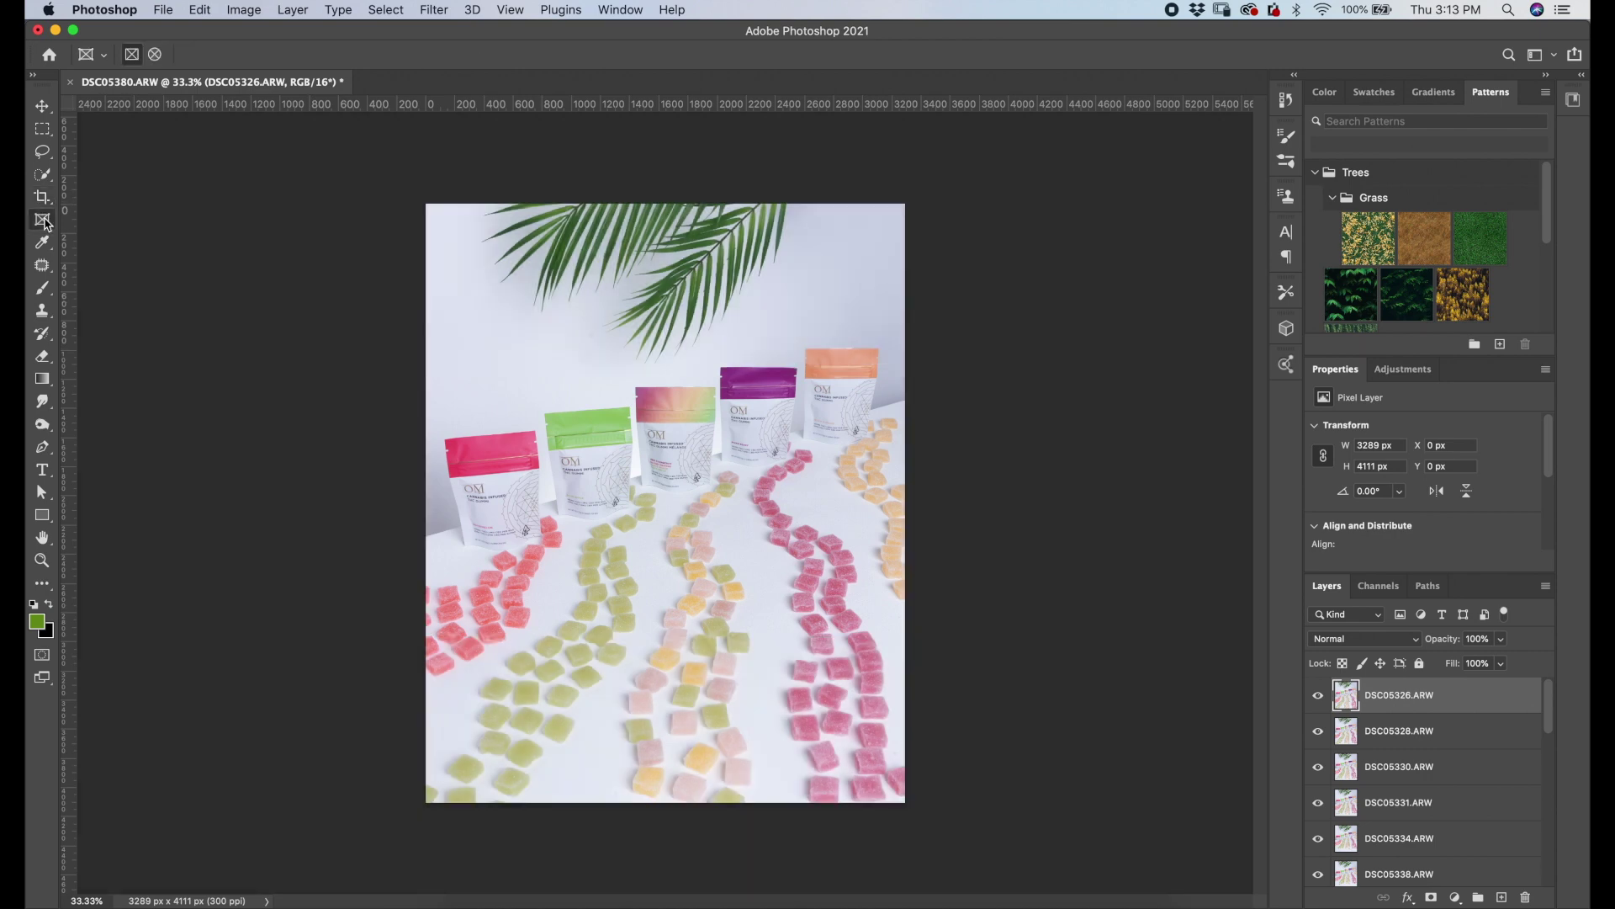
scroll(712, 398, up, 8)
mouse_move(1317, 695)
mouse_down()
mouse_move(1324, 847)
mouse_move(1318, 696)
mouse_up()
scroll(1389, 754, down, 4)
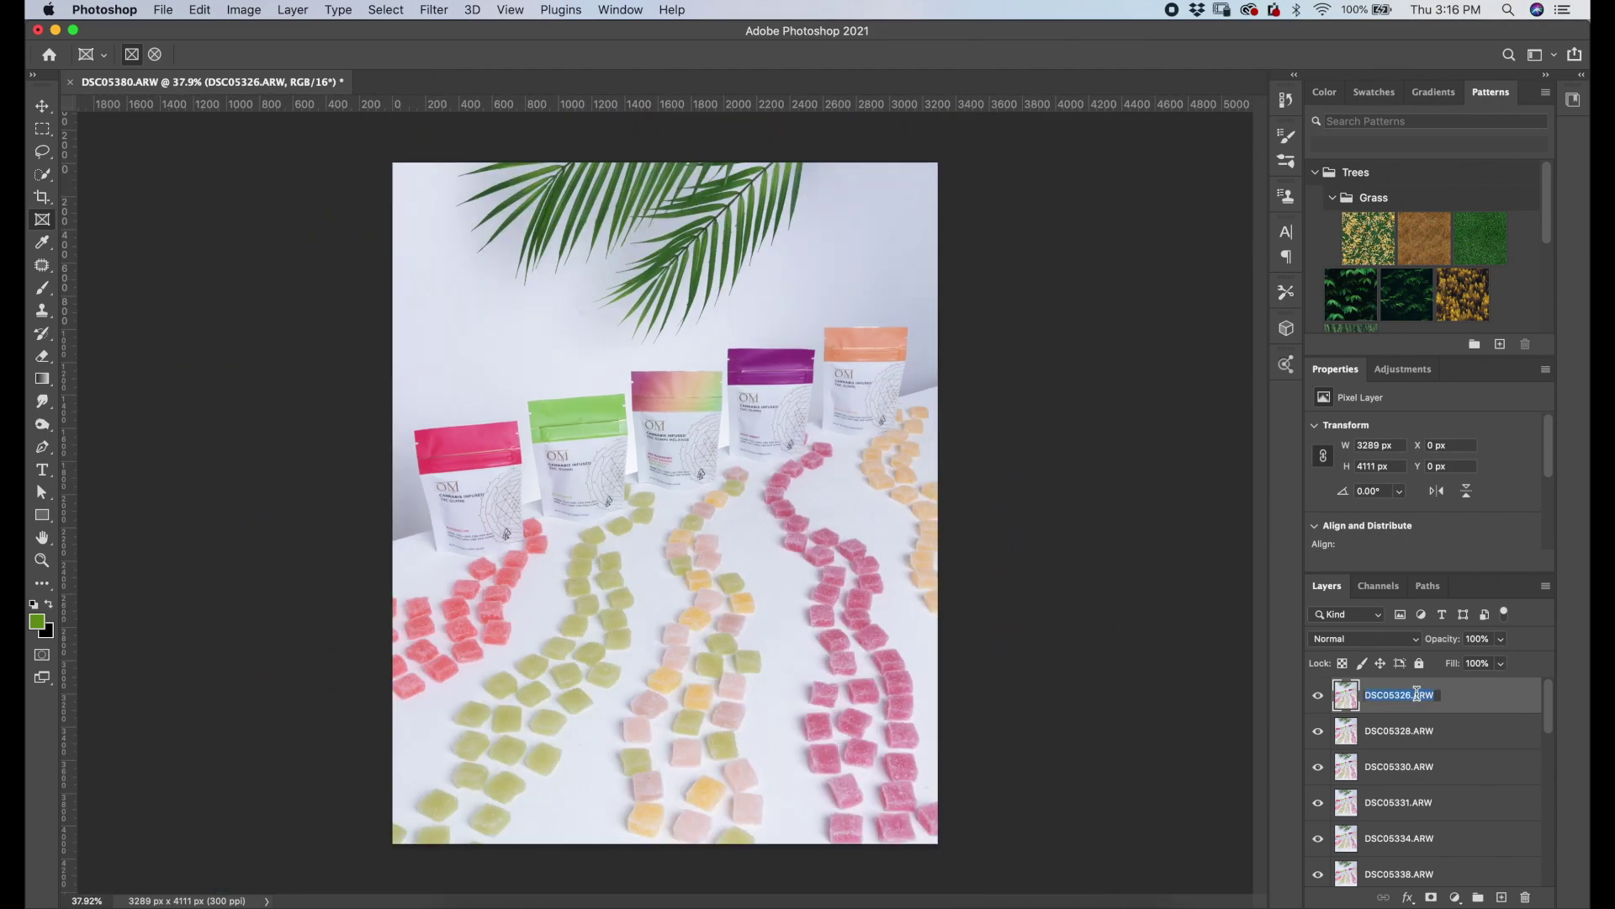
text(FINAL -FULL GUMMI)
key(Return)
- Hide every layer except the bottom one, DSC05380.ARW, and rename that layer as "Base- Zero Gummis"
drag(1319, 695, 1320, 868)
click(1321, 869)
double_click(1429, 865)
text(Base- Zero Gummis)
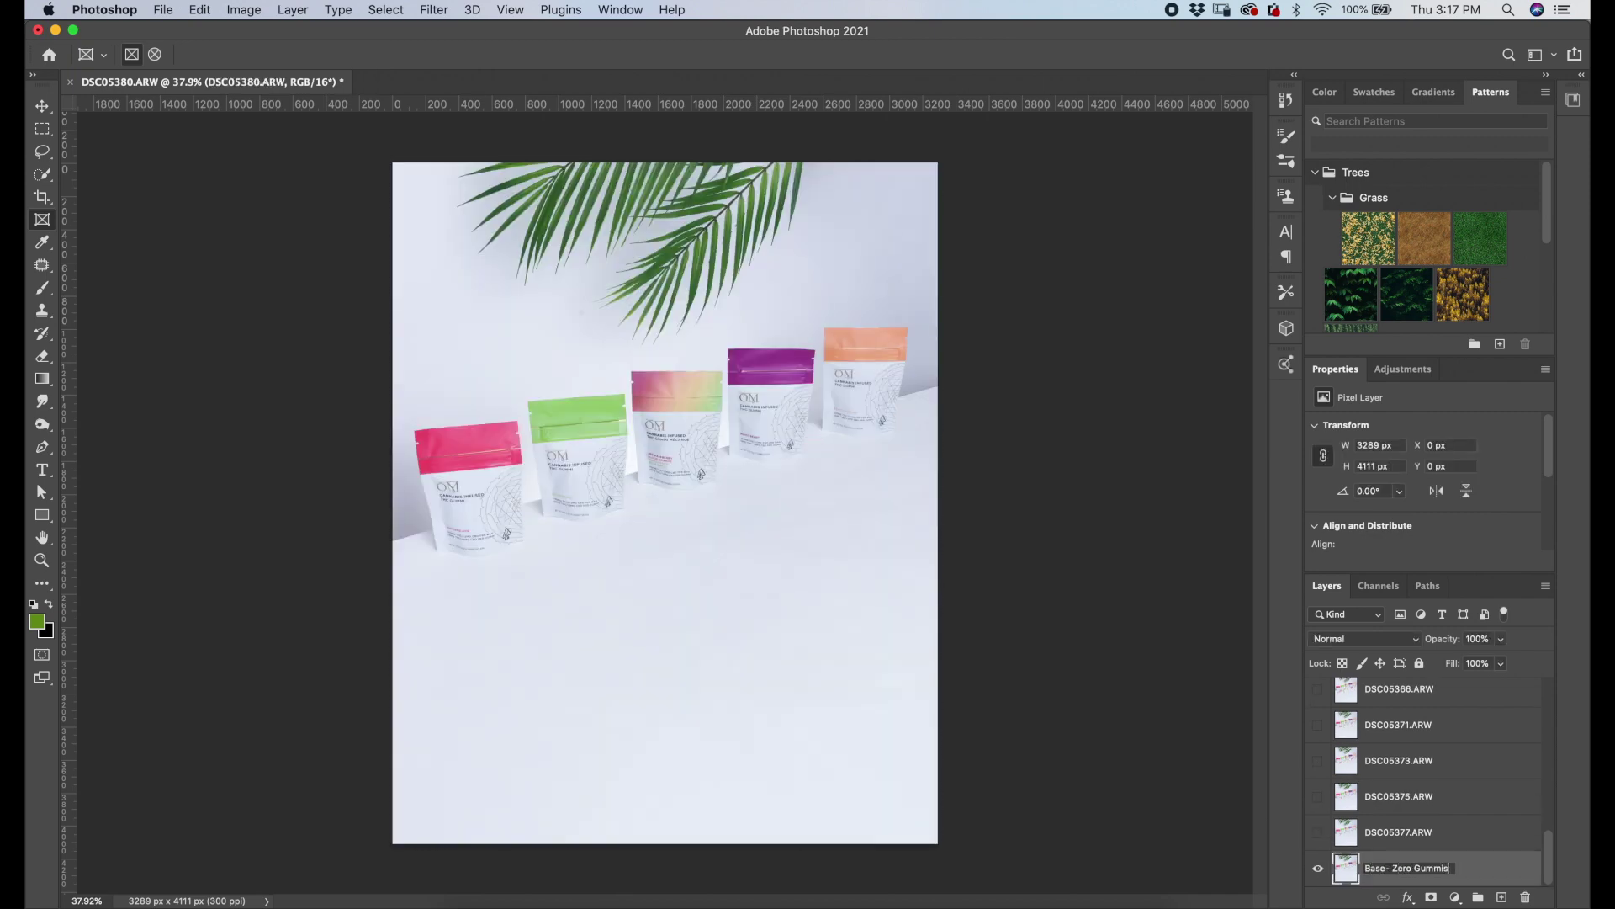
key(Return)
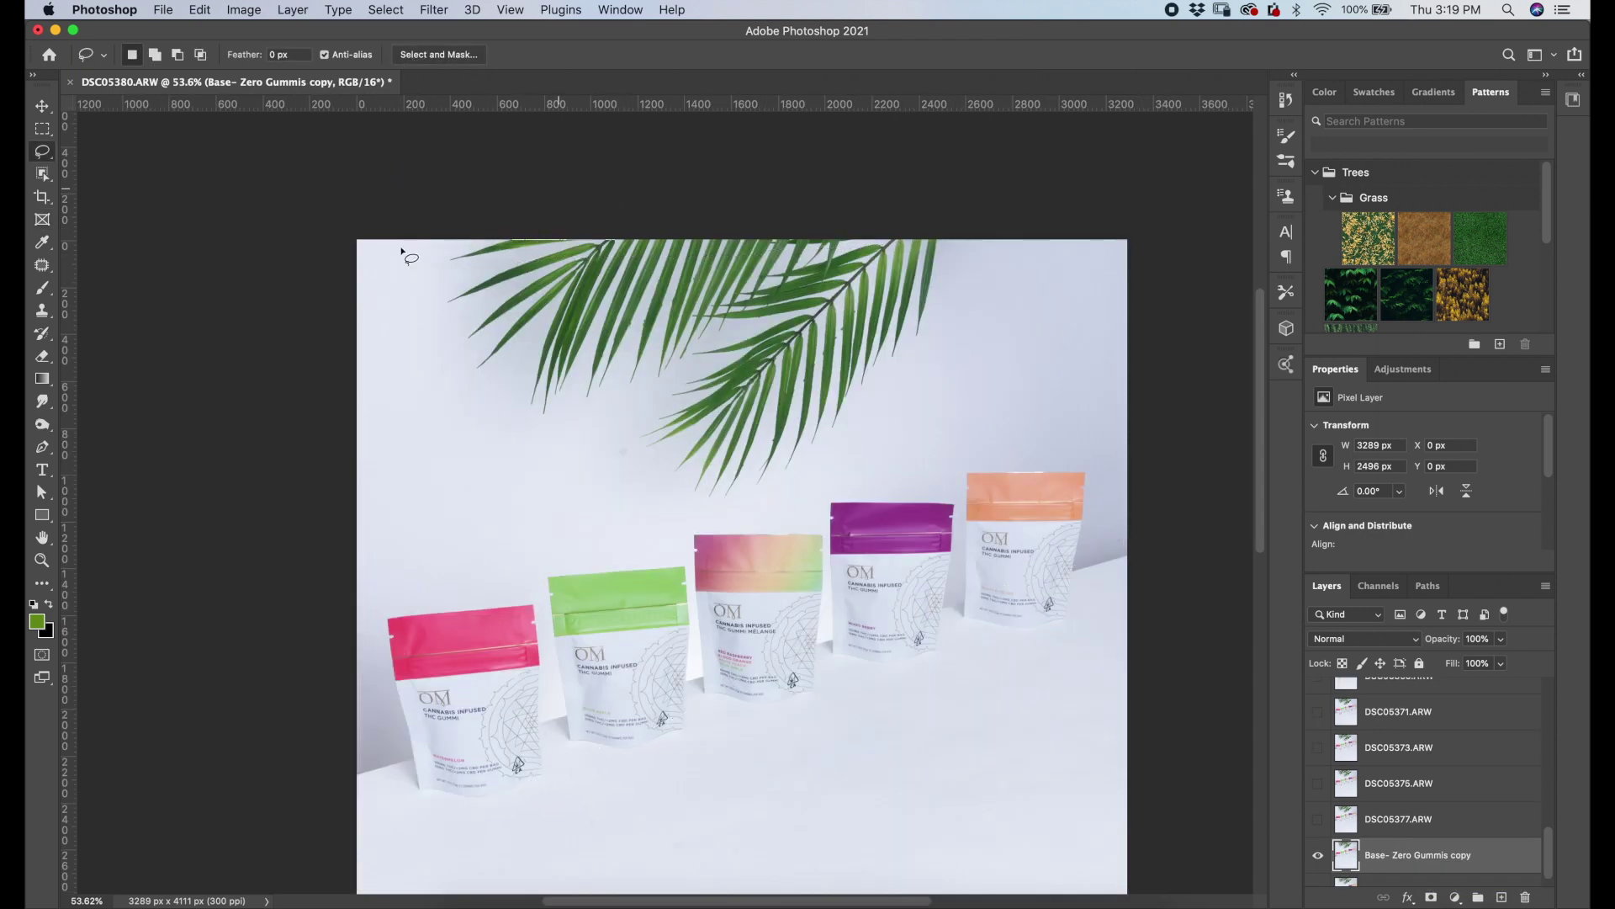
- Lasso the upper backdrop on the Base- Zero Gummis copy layer and extend the selection over the wall and palm leaves in Select and Mask
mouse_move(402, 251)
mouse_down()
mouse_move(695, 370)
mouse_move(1195, 261)
mouse_move(594, 193)
mouse_move(337, 336)
mouse_move(341, 235)
mouse_up()
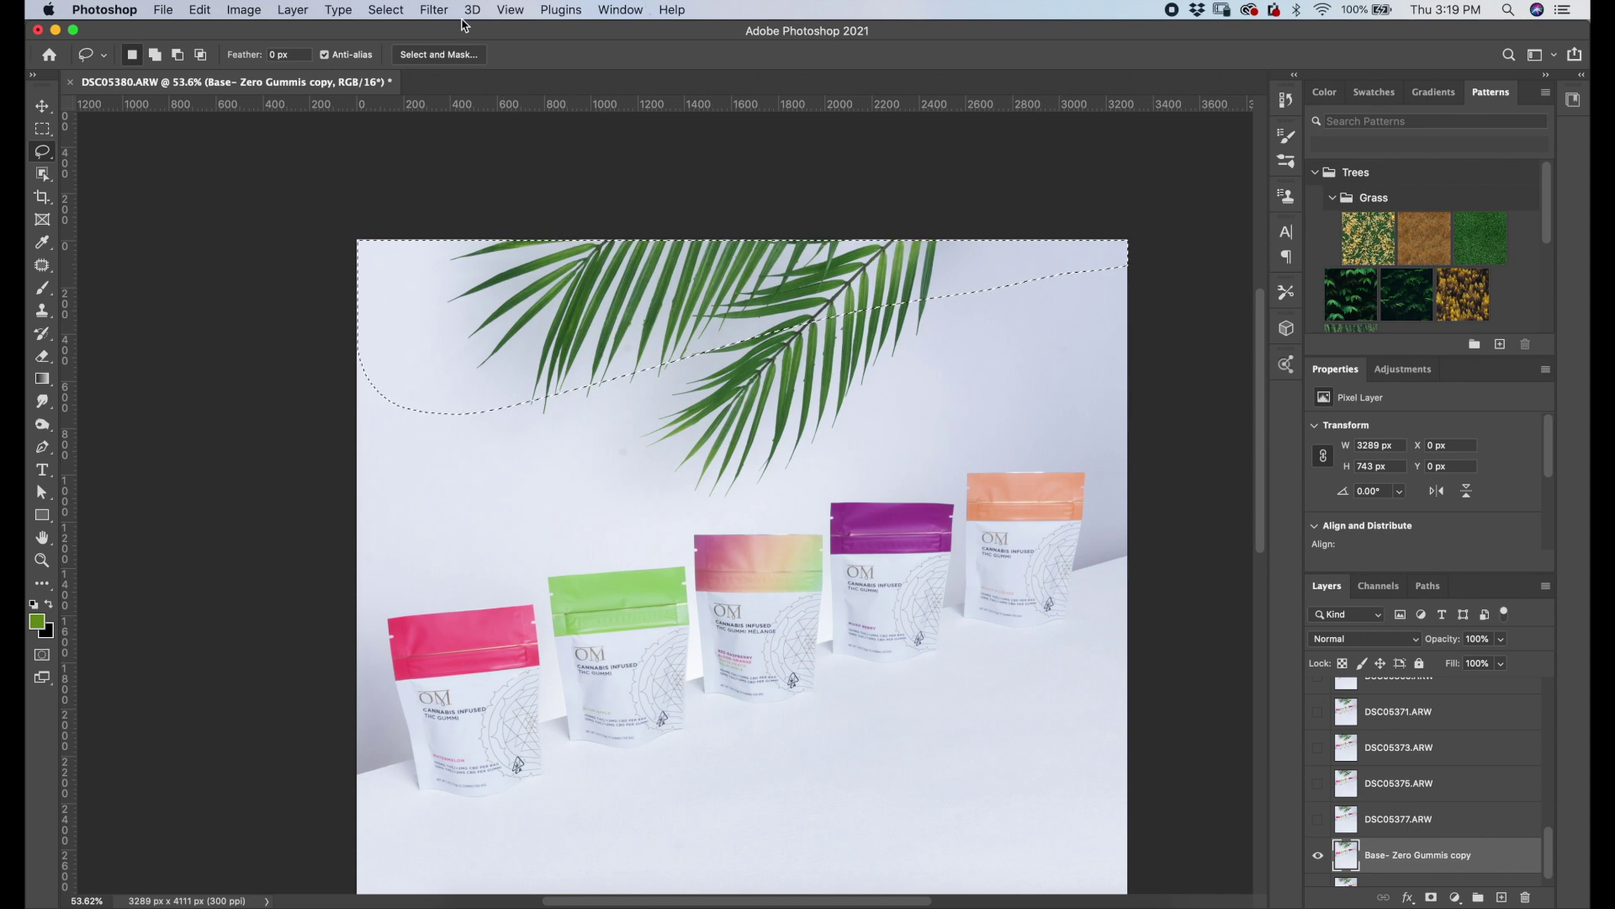
click(438, 53)
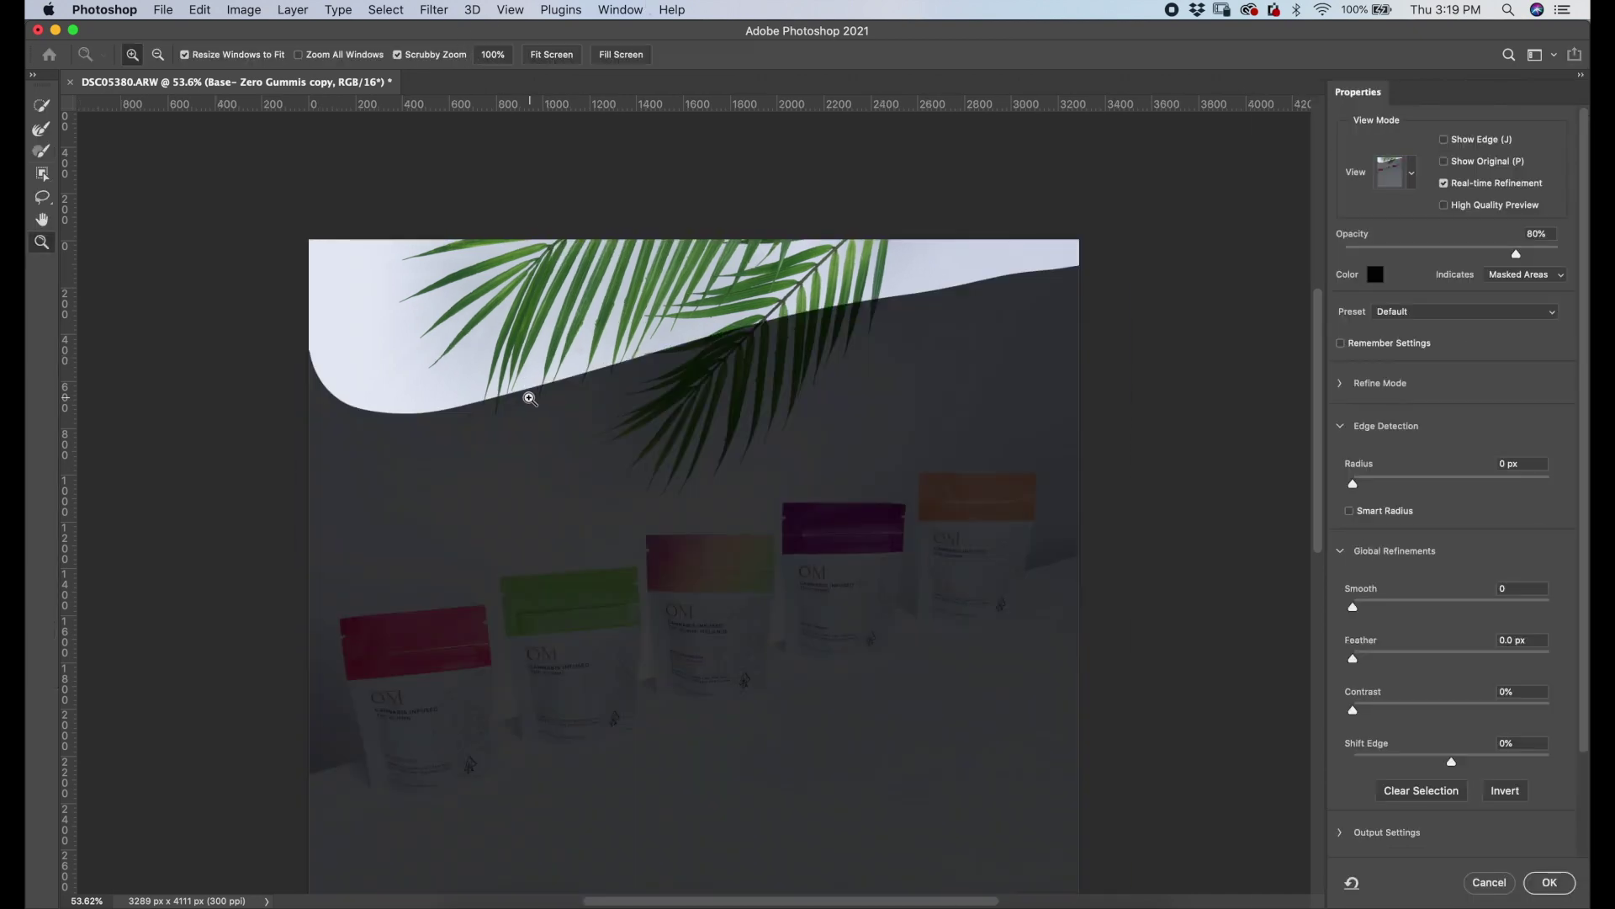
click(40, 106)
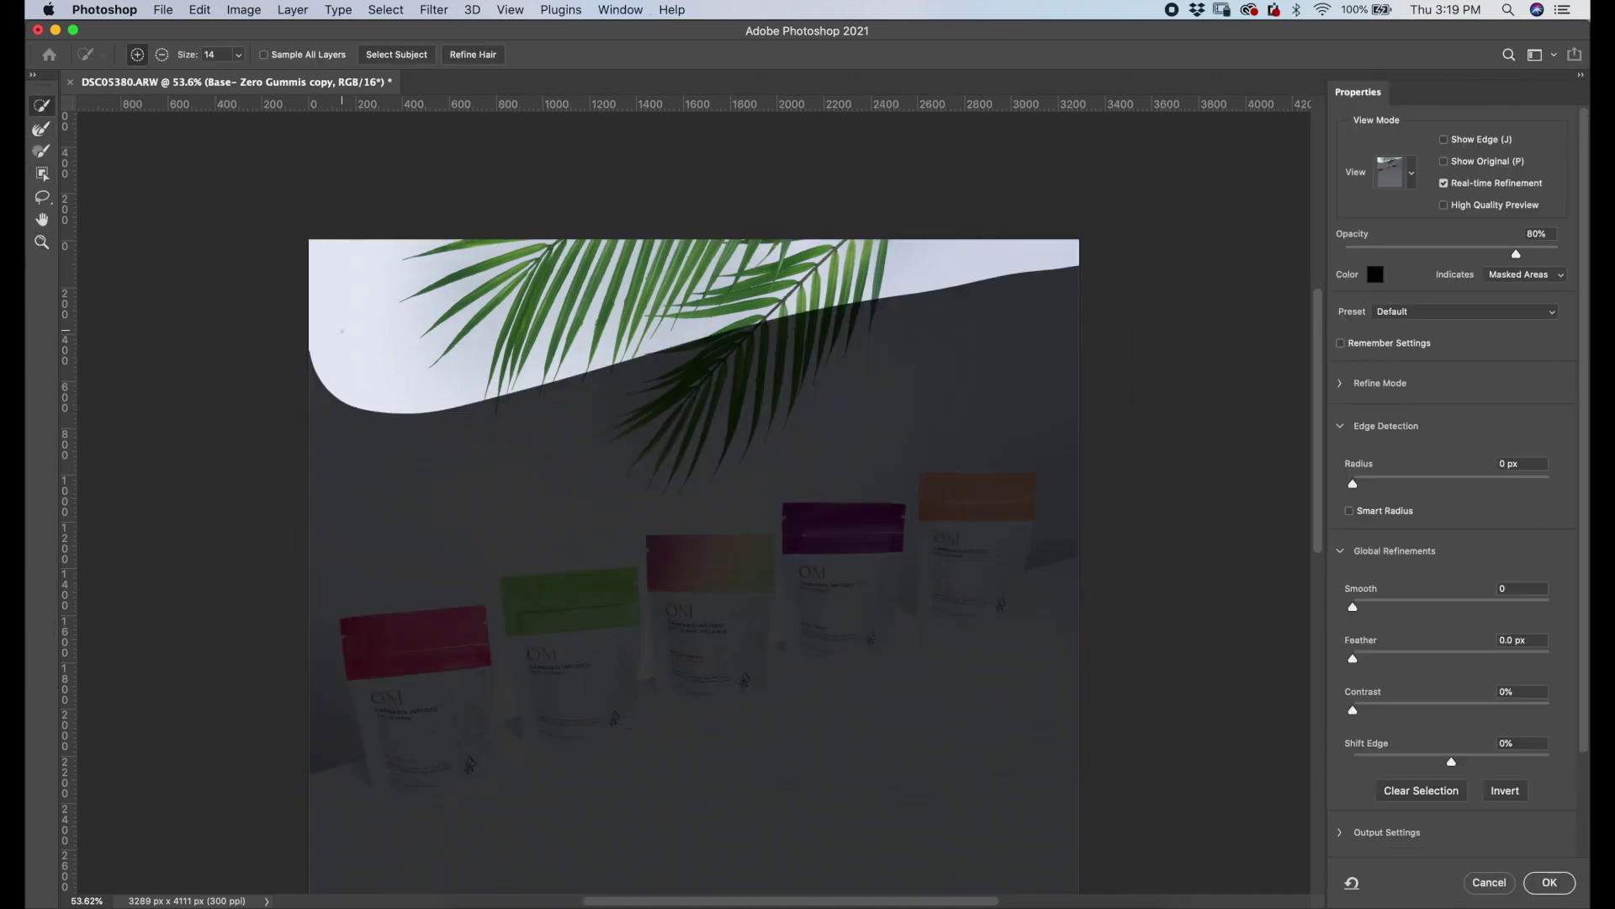
mouse_move(302, 540)
mouse_down()
mouse_move(332, 583)
mouse_move(345, 523)
mouse_up()
drag(562, 461, 855, 350)
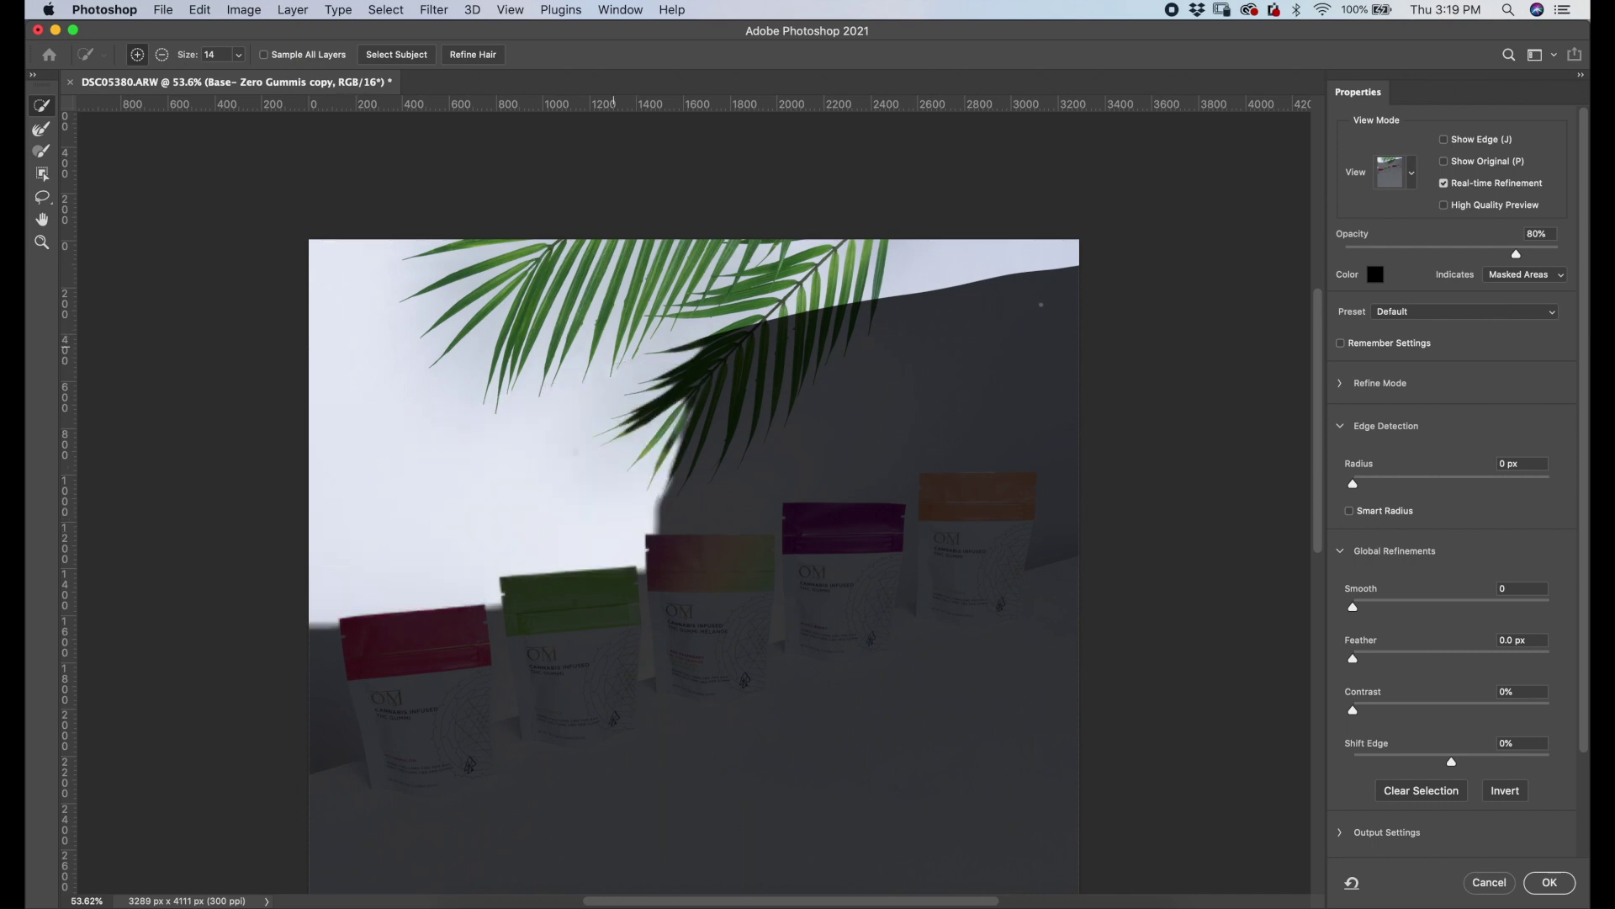
mouse_move(1057, 447)
mouse_down()
mouse_move(833, 345)
mouse_move(1039, 259)
mouse_up()
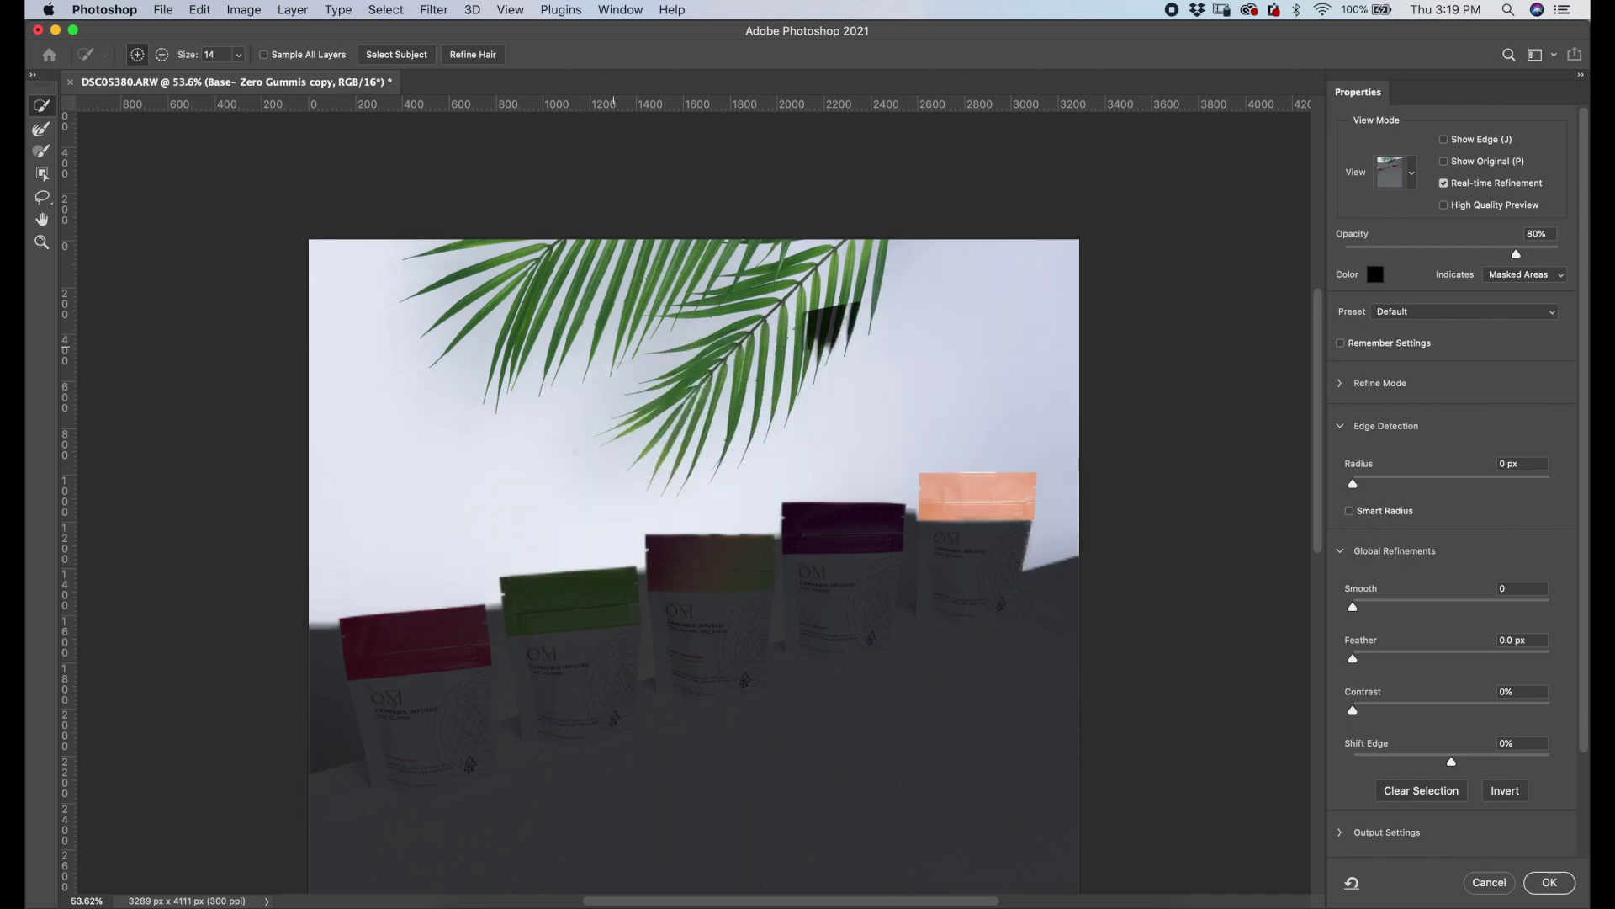
drag(769, 349, 876, 295)
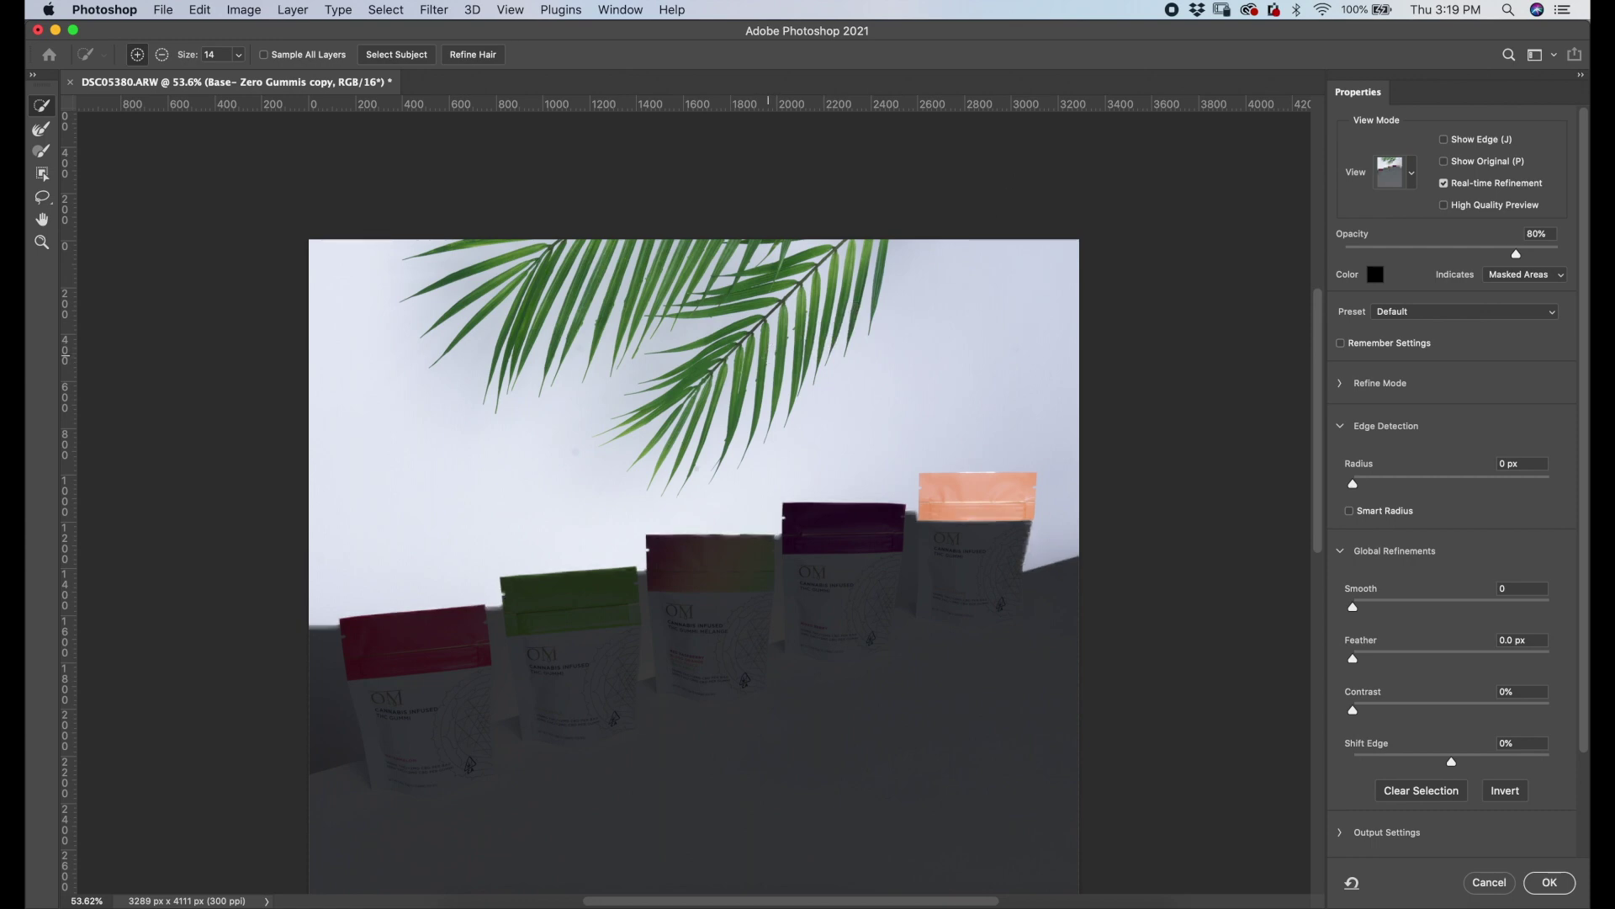
- Add the shaded wall beside the pink pouch to the selection, then try brushing near the green pouch and undo that stroke
scroll(345, 614, down, 2)
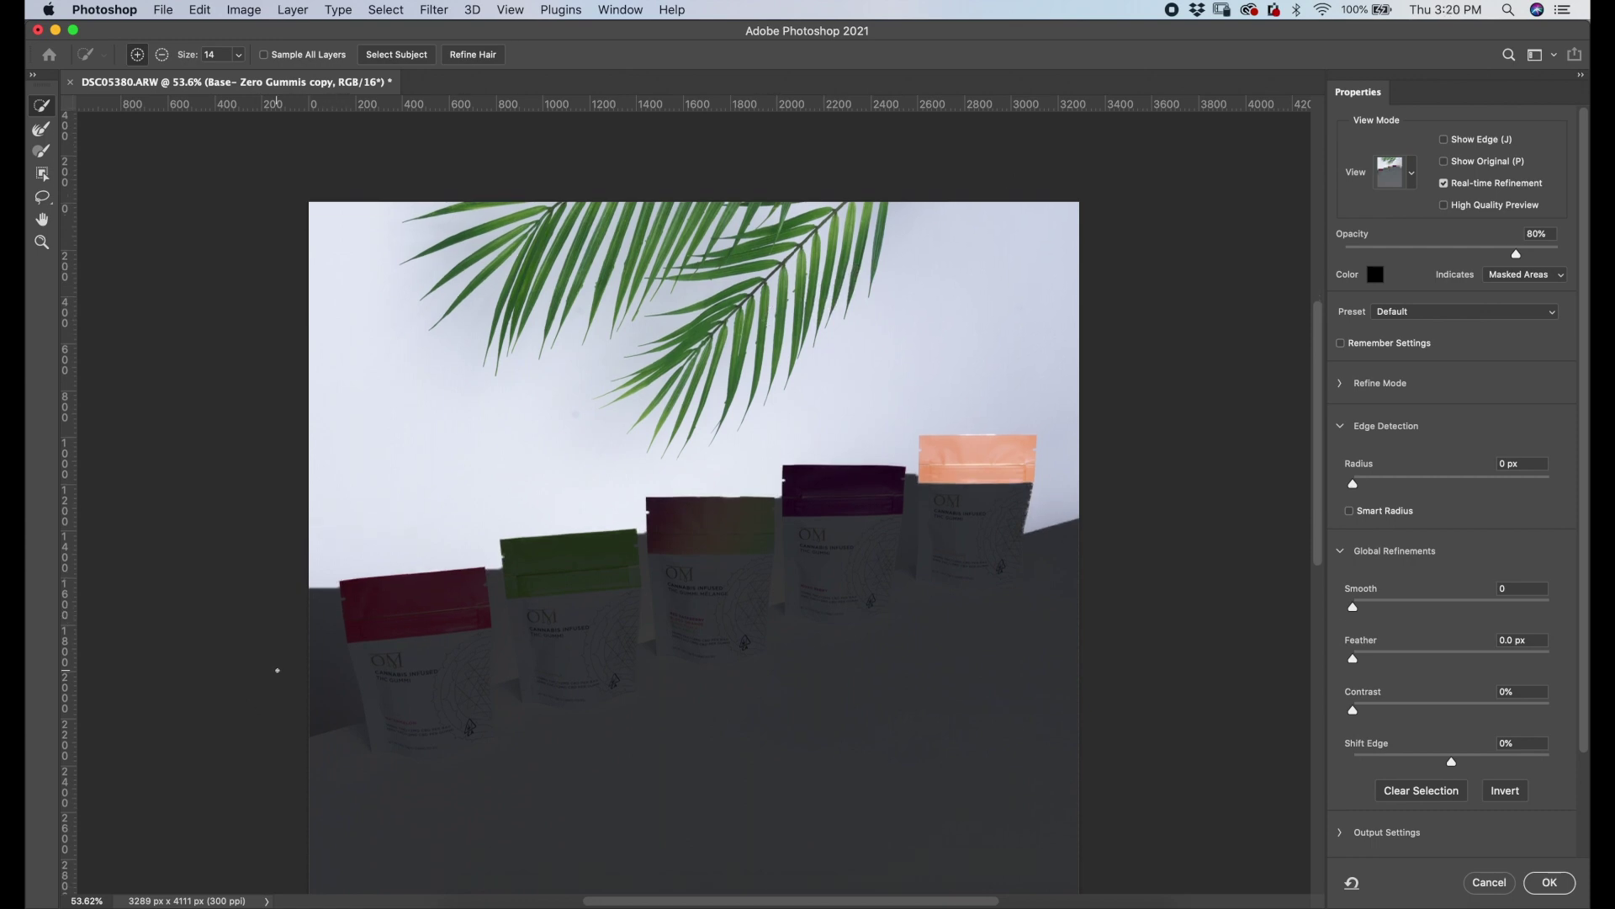
mouse_move(270, 686)
mouse_down()
mouse_move(320, 627)
mouse_move(341, 689)
mouse_up()
mouse_move(508, 604)
mouse_down()
mouse_move(509, 693)
mouse_move(647, 579)
mouse_move(650, 635)
mouse_up()
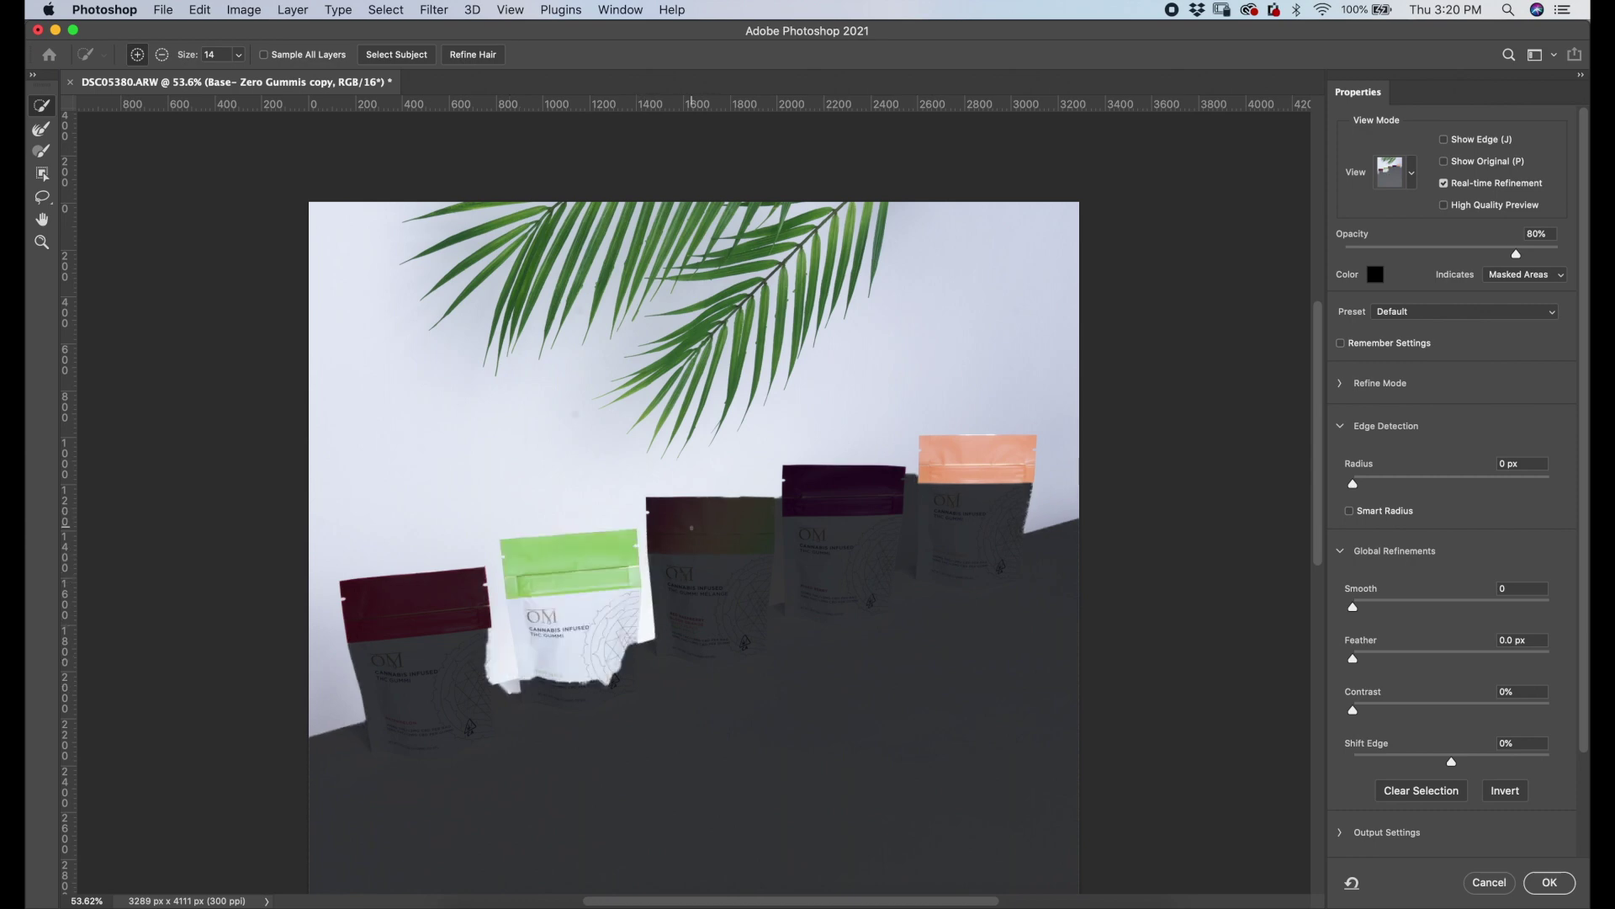
key(super+z)
- Add the wall gaps on both sides of the purple pouch and between the green and multicolored pouches to the selection
drag(917, 499, 908, 559)
drag(778, 553, 775, 593)
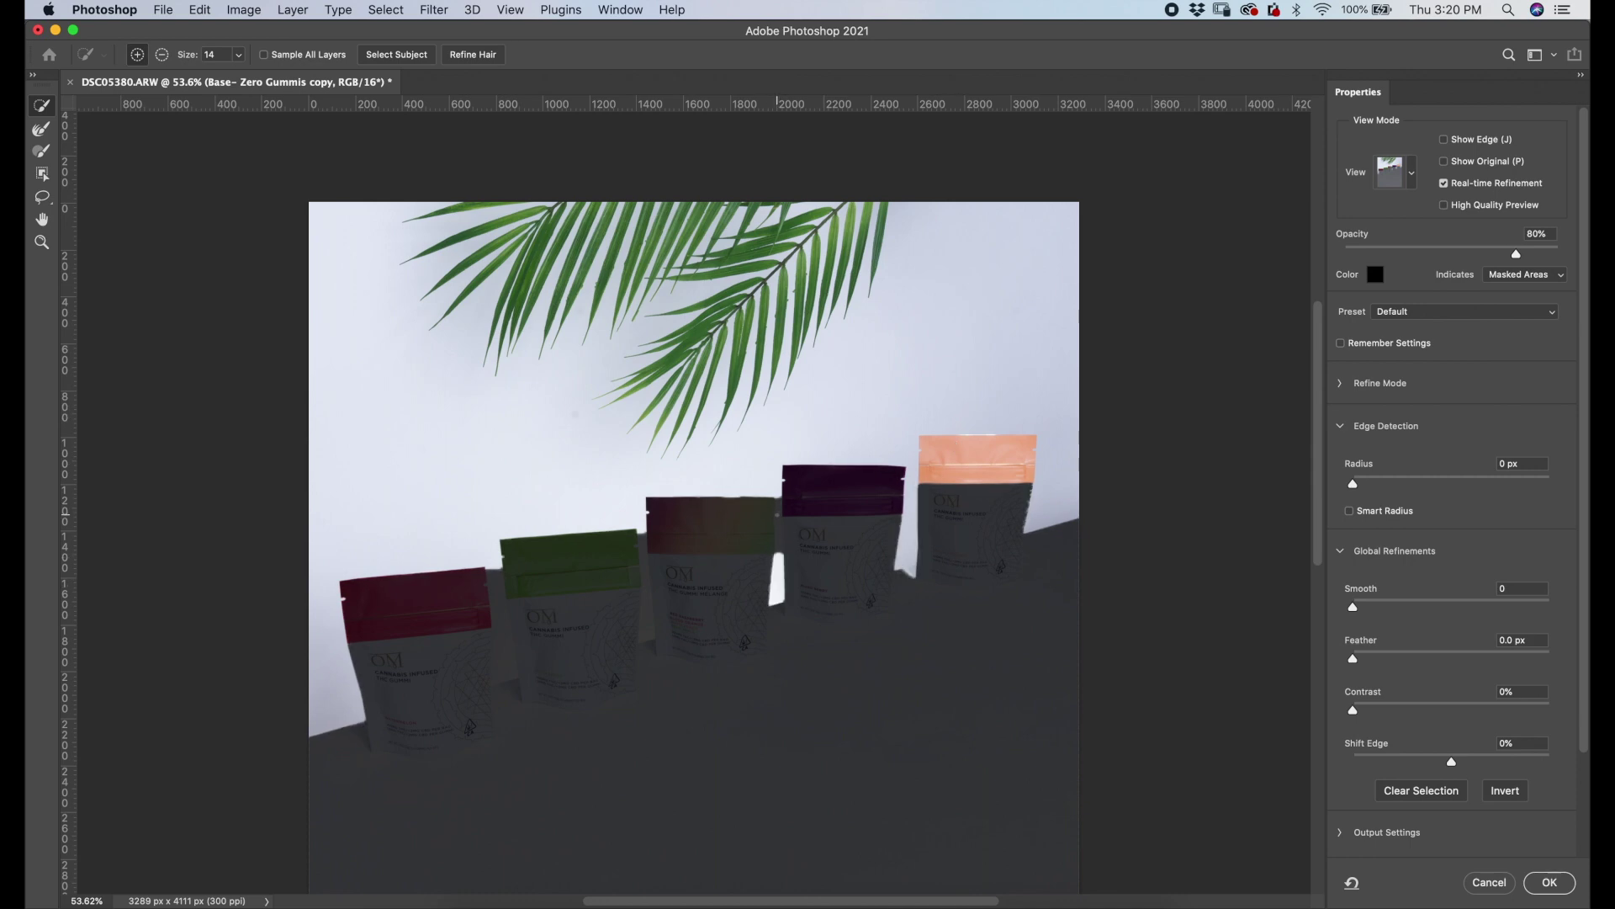
scroll(652, 604, up, 5)
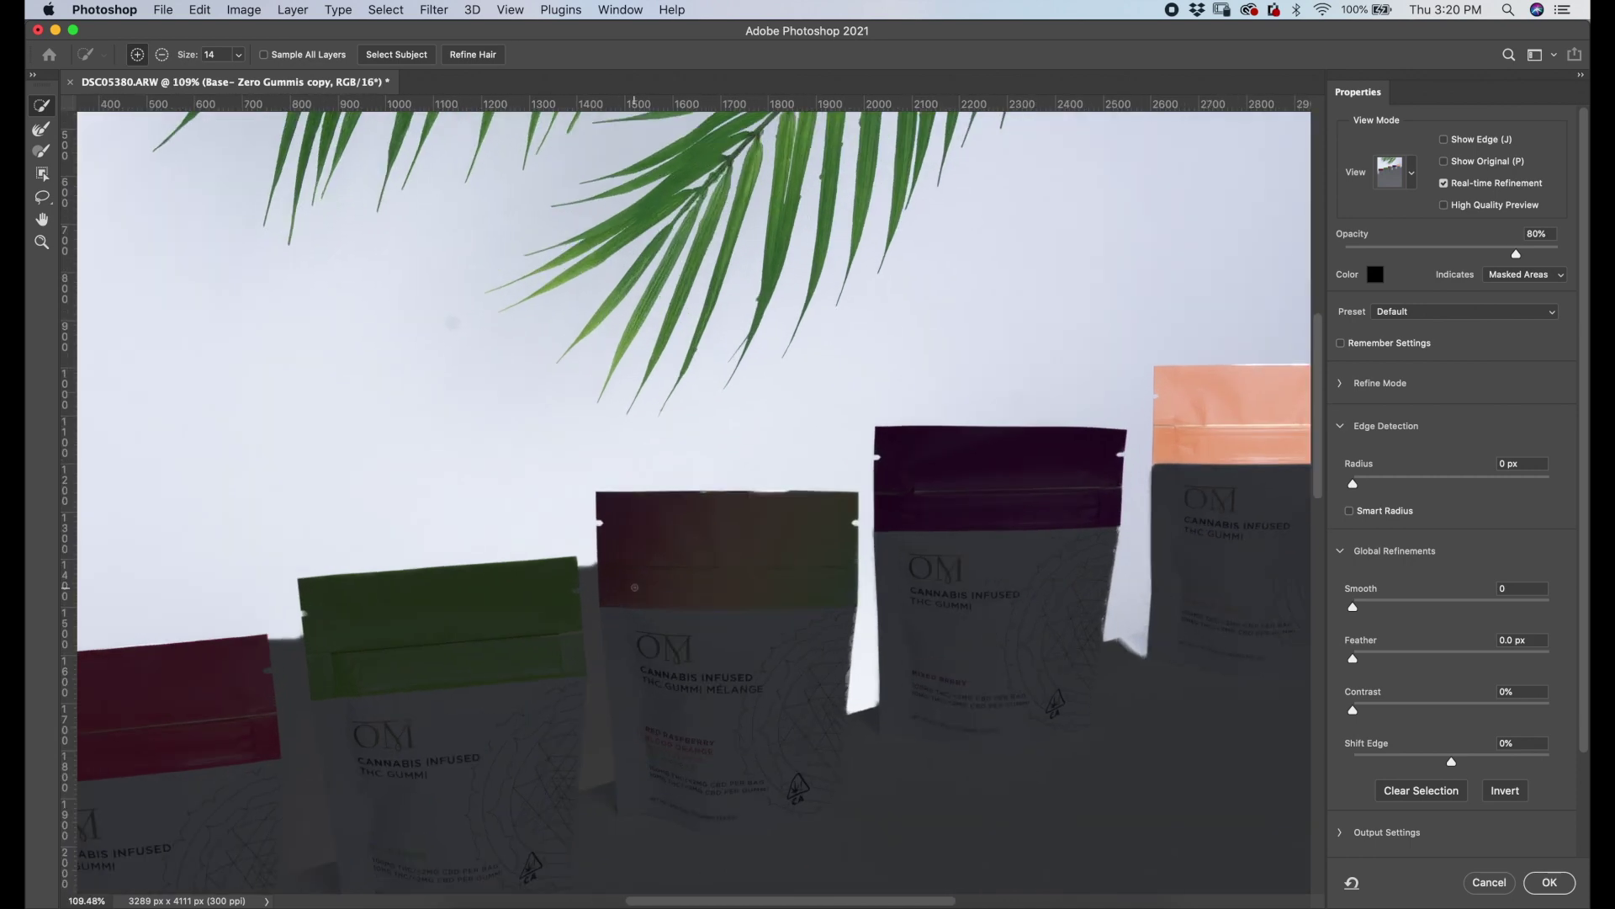
drag(669, 663, 663, 636)
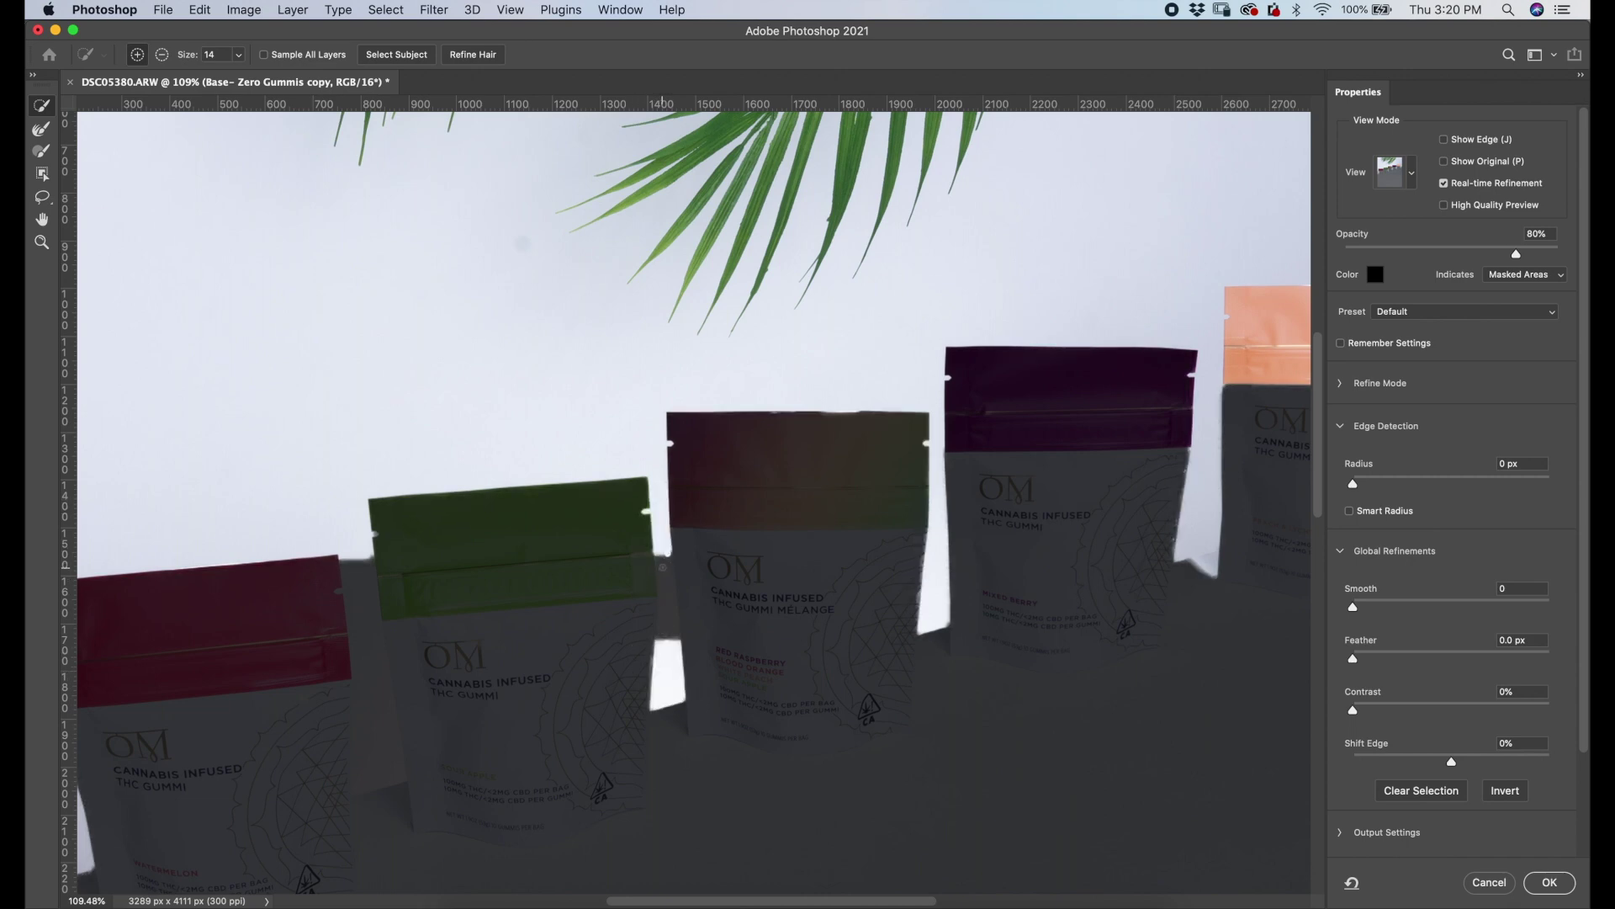
- Add the wall gap between the pink and green pouches to the selection, undoing the first stroke and repainting it
scroll(675, 683, down, 2)
scroll(675, 683, left, 3)
scroll(675, 683, down, 2)
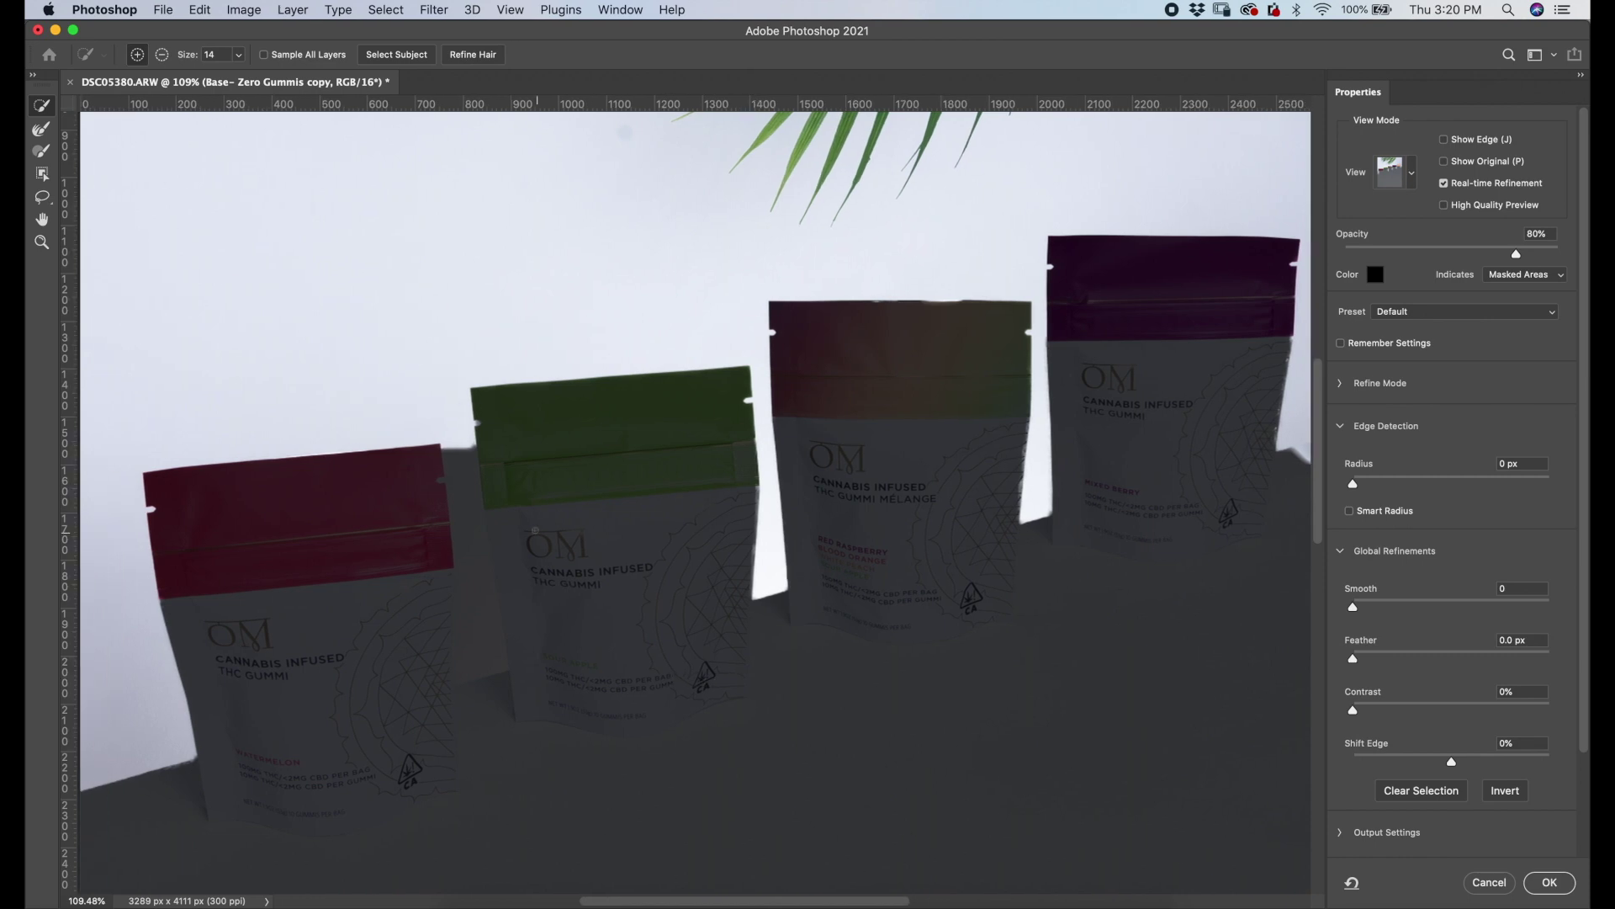
drag(459, 466, 485, 581)
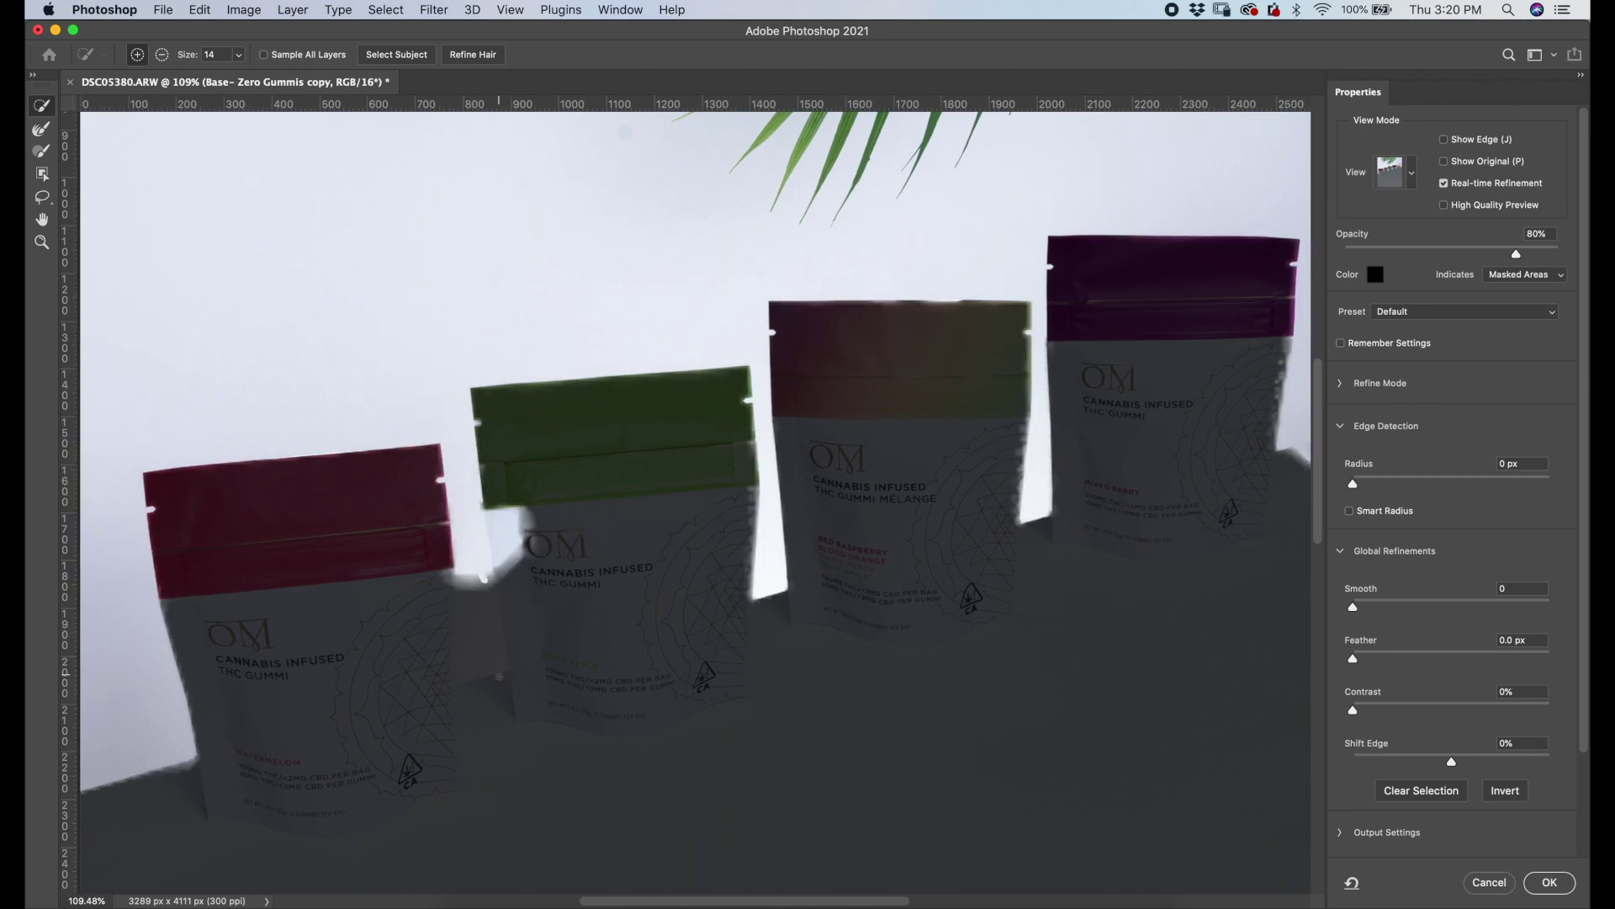
key(super+z)
key(super+z)
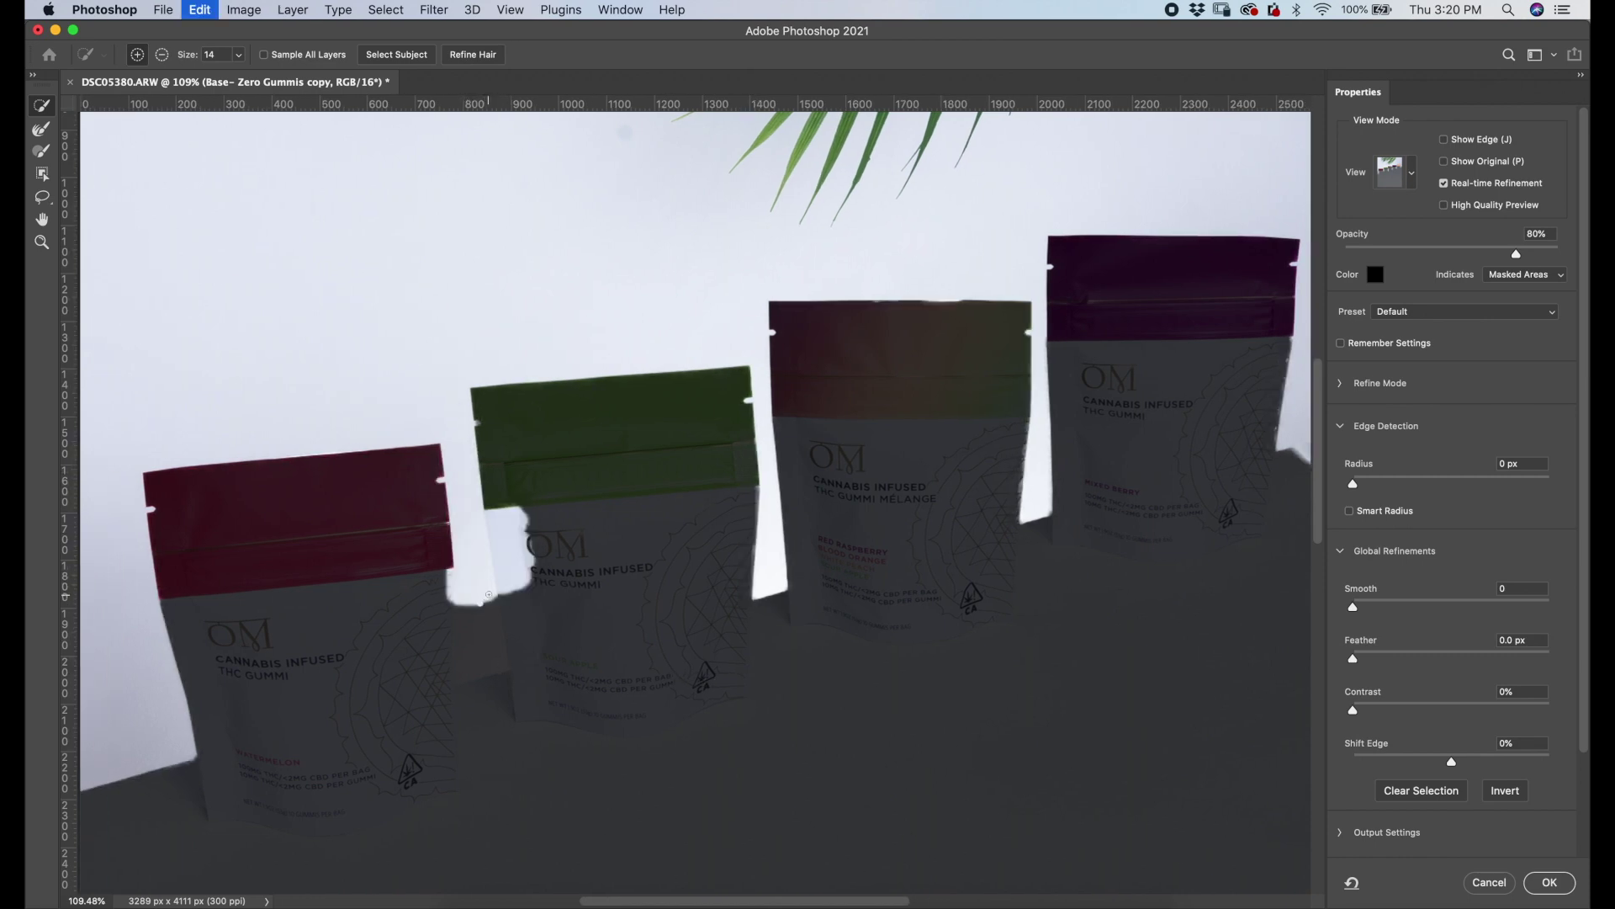
drag(488, 648, 470, 544)
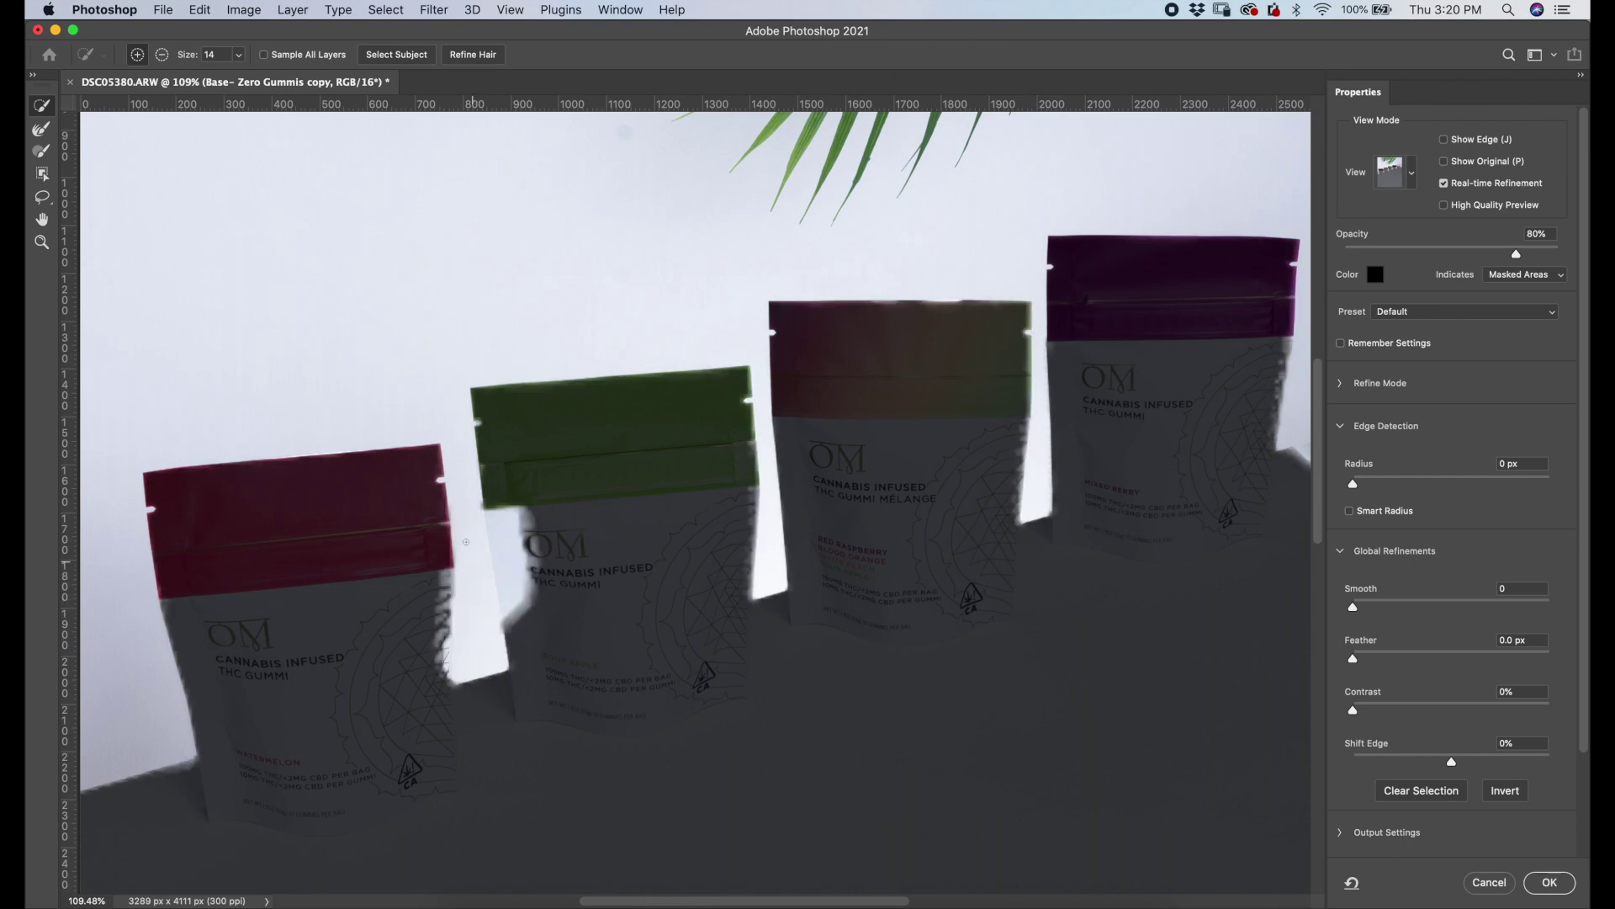
- Remove the stray selected patch from the green pouch and clean up the selection edge along the pink pouch's side
scroll(875, 437, down, 5)
drag(1136, 320, 1165, 318)
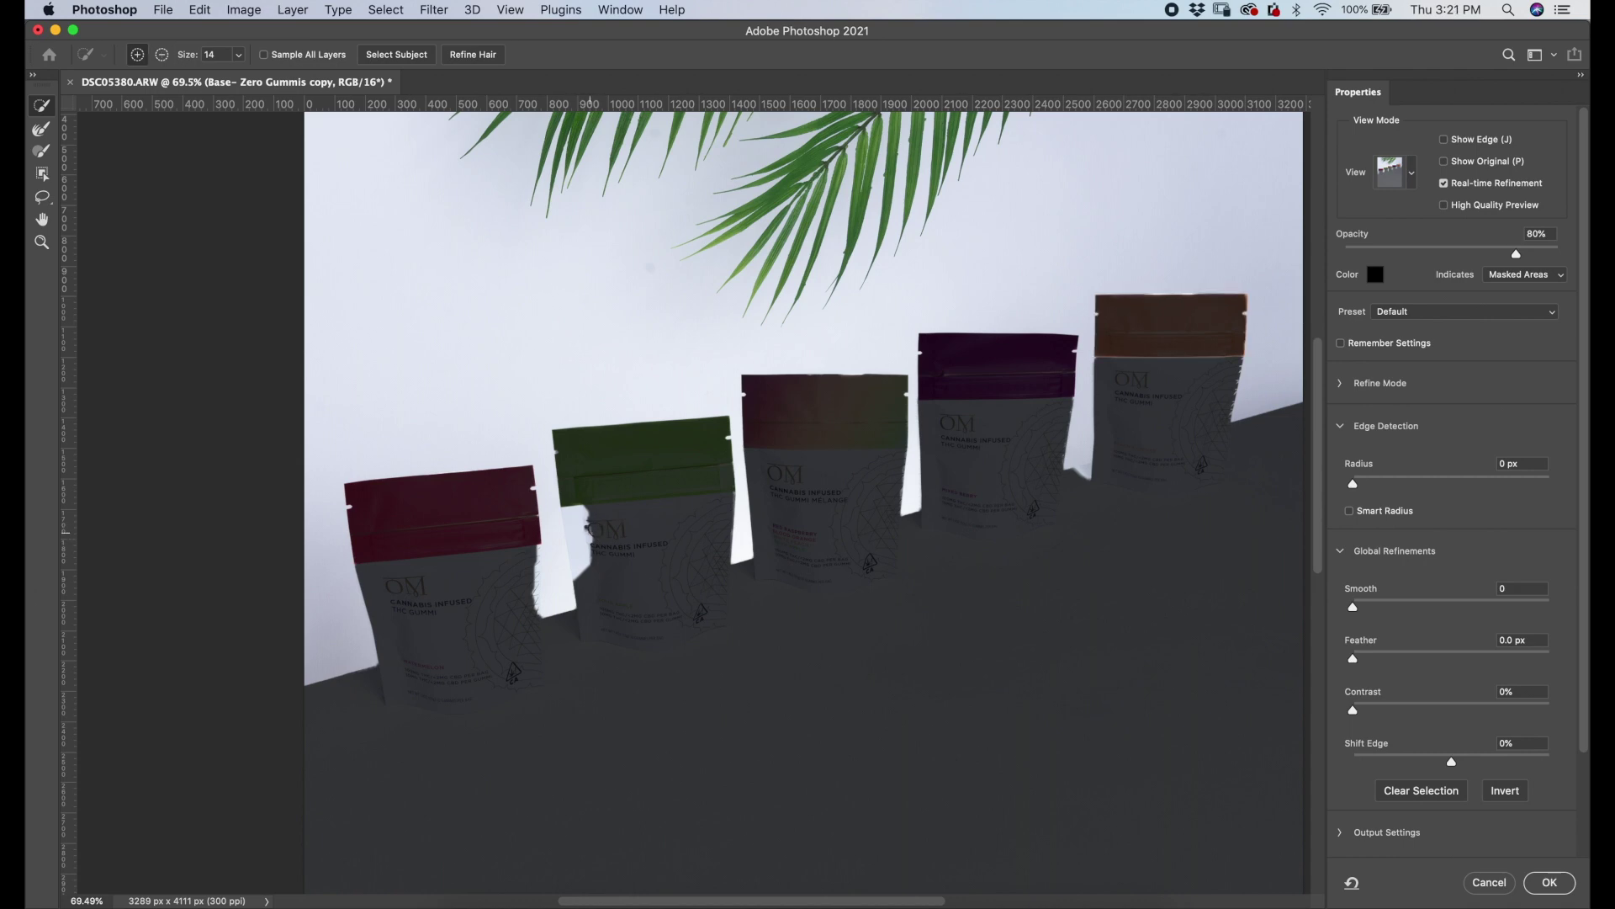
mouse_move(593, 523)
mouse_down()
mouse_move(577, 551)
mouse_move(580, 508)
mouse_up()
scroll(525, 592, up, 3)
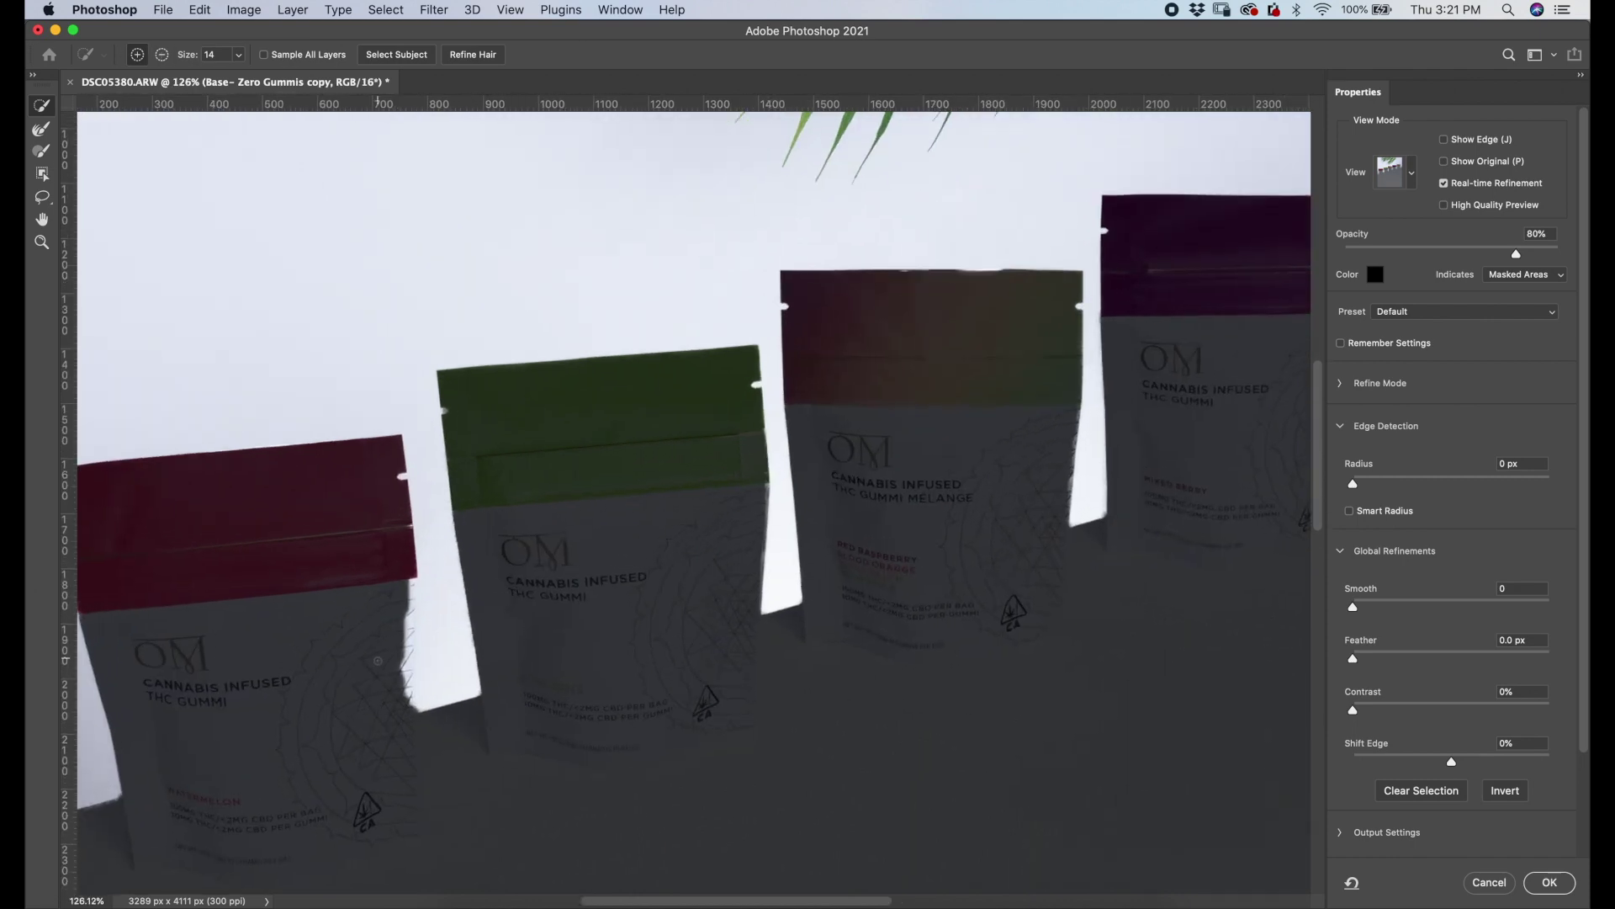
drag(413, 589, 411, 703)
drag(402, 571, 404, 697)
key(super+z)
key(super+z)
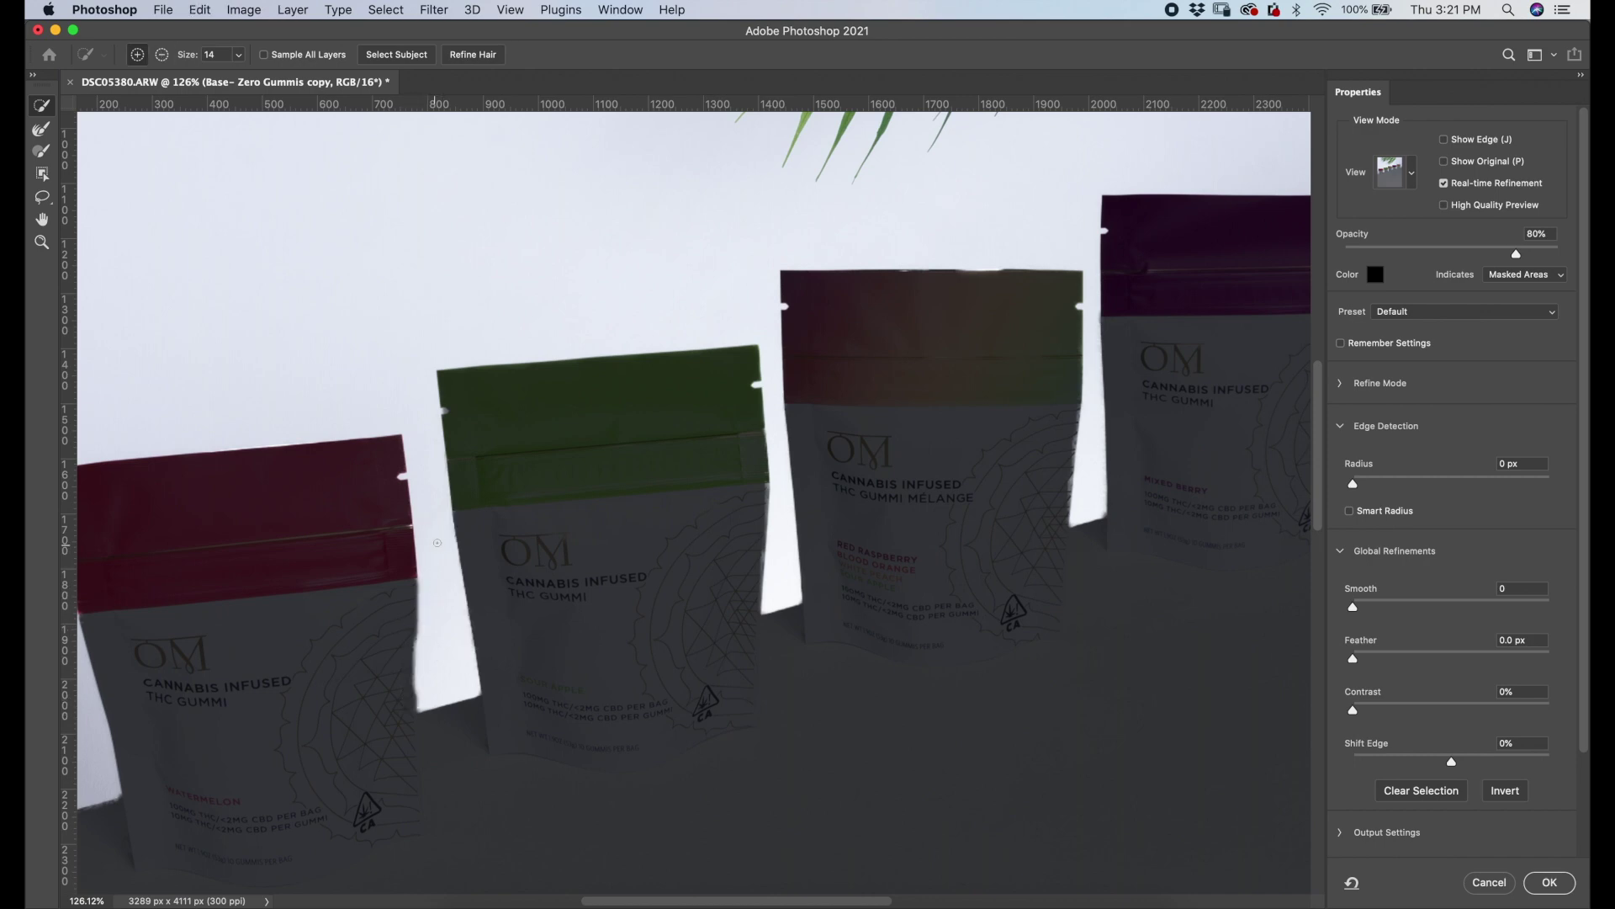
- Subtract the stray floor patch at the base of the gap between the purple and orange pouches from the selection
scroll(729, 477, down, 3)
scroll(730, 463, down, 2)
scroll(729, 463, right, 5)
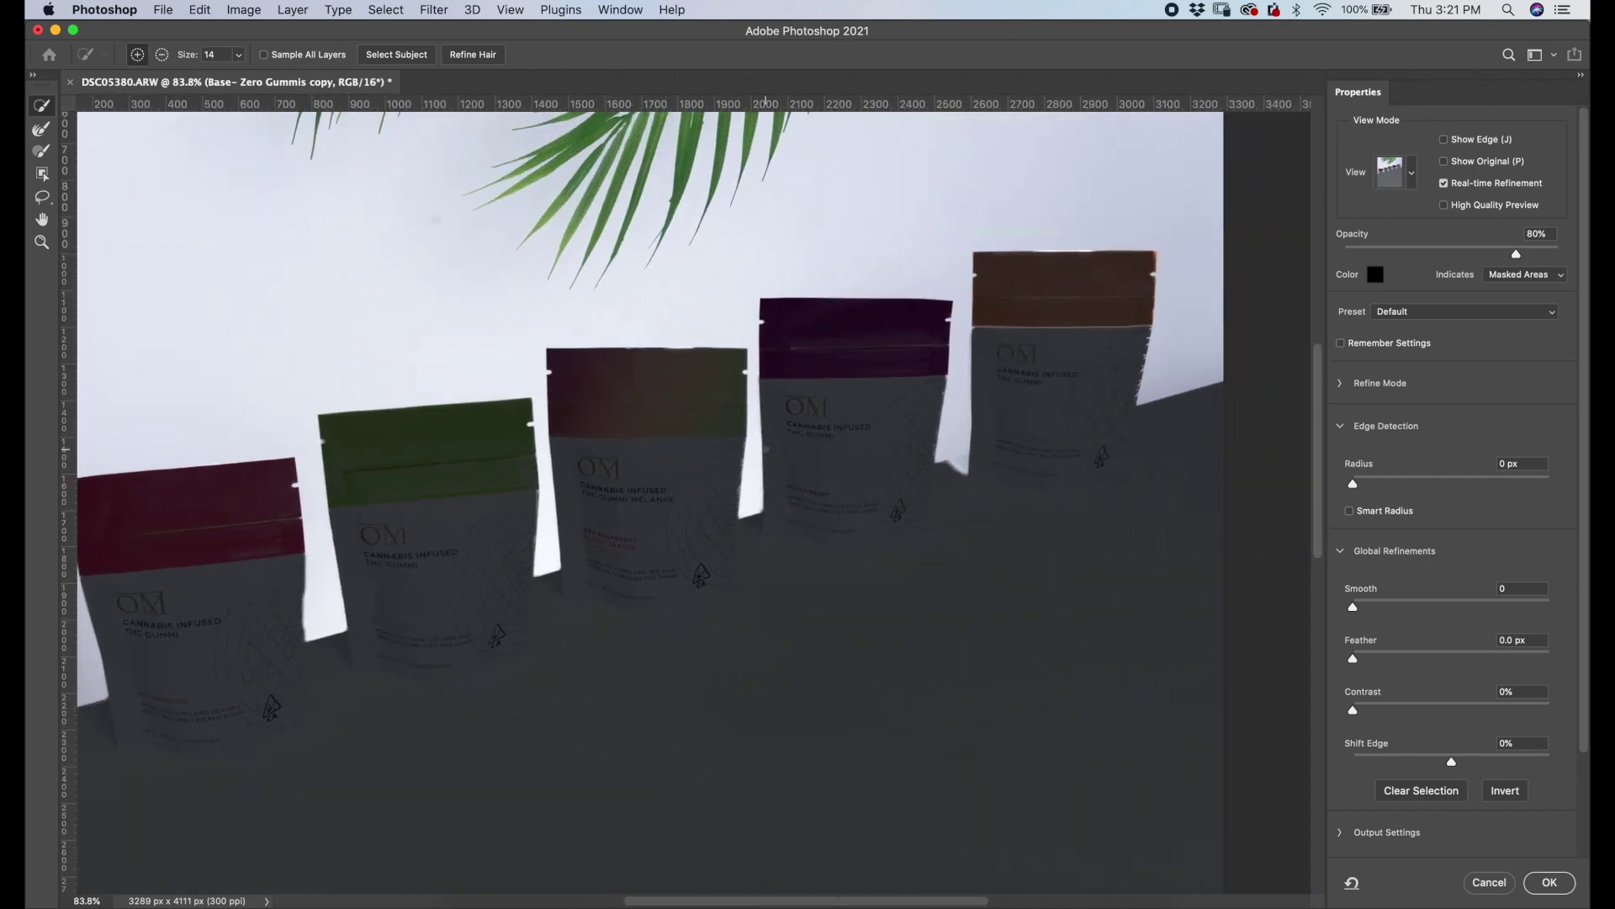
scroll(766, 453, up, 3)
alt+click(941, 549)
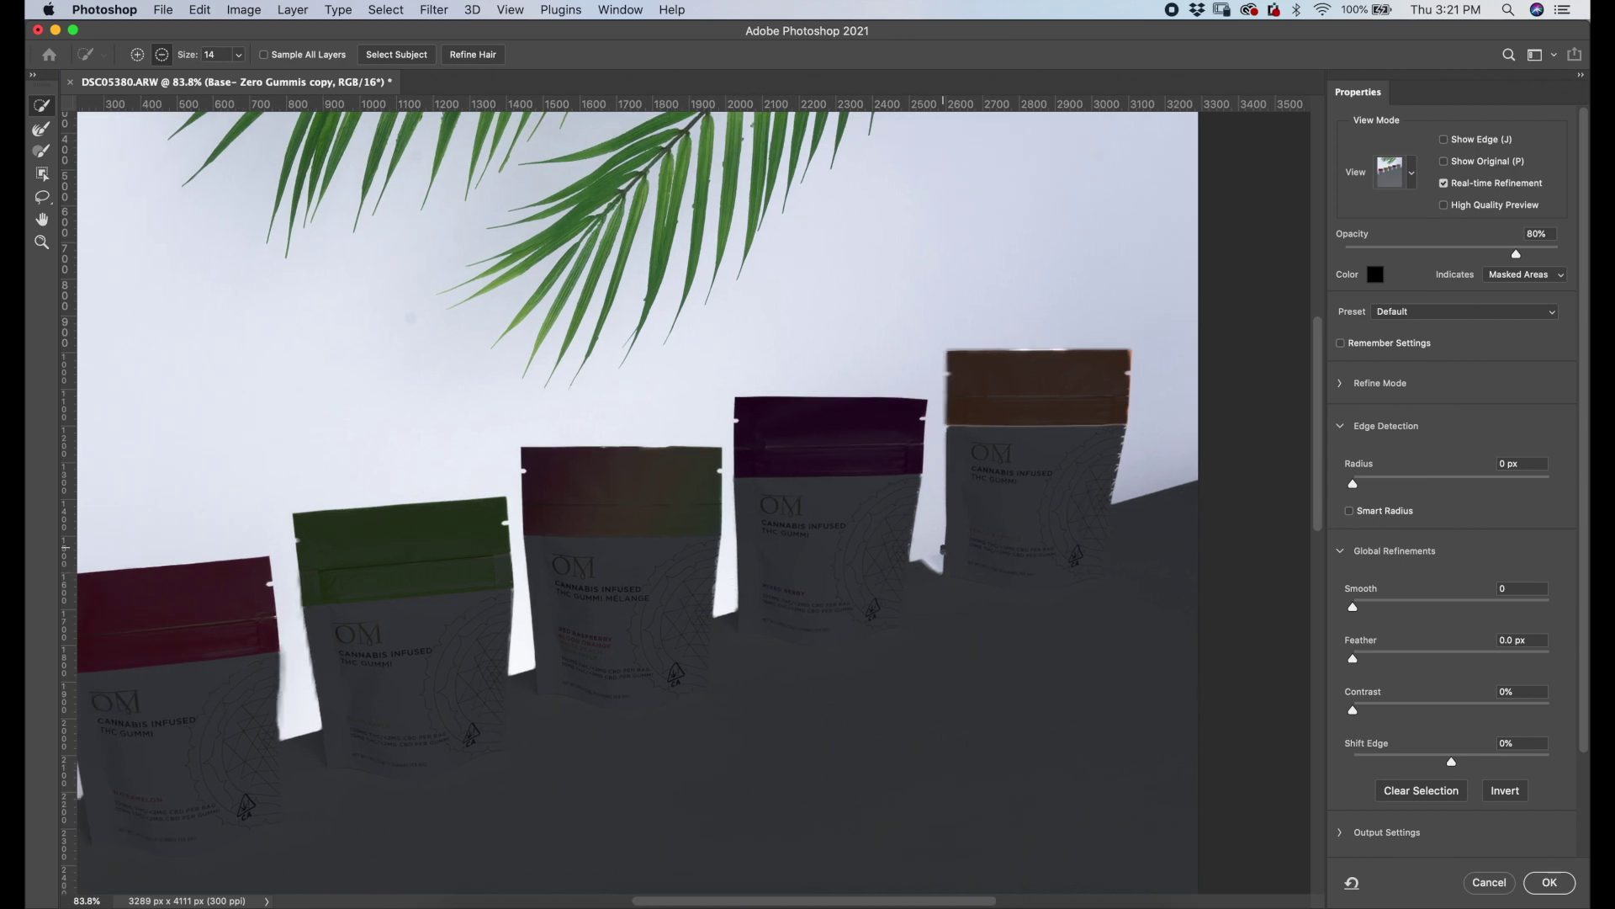
key(super+z)
key(alt)
alt+click(925, 560)
key(super+z)
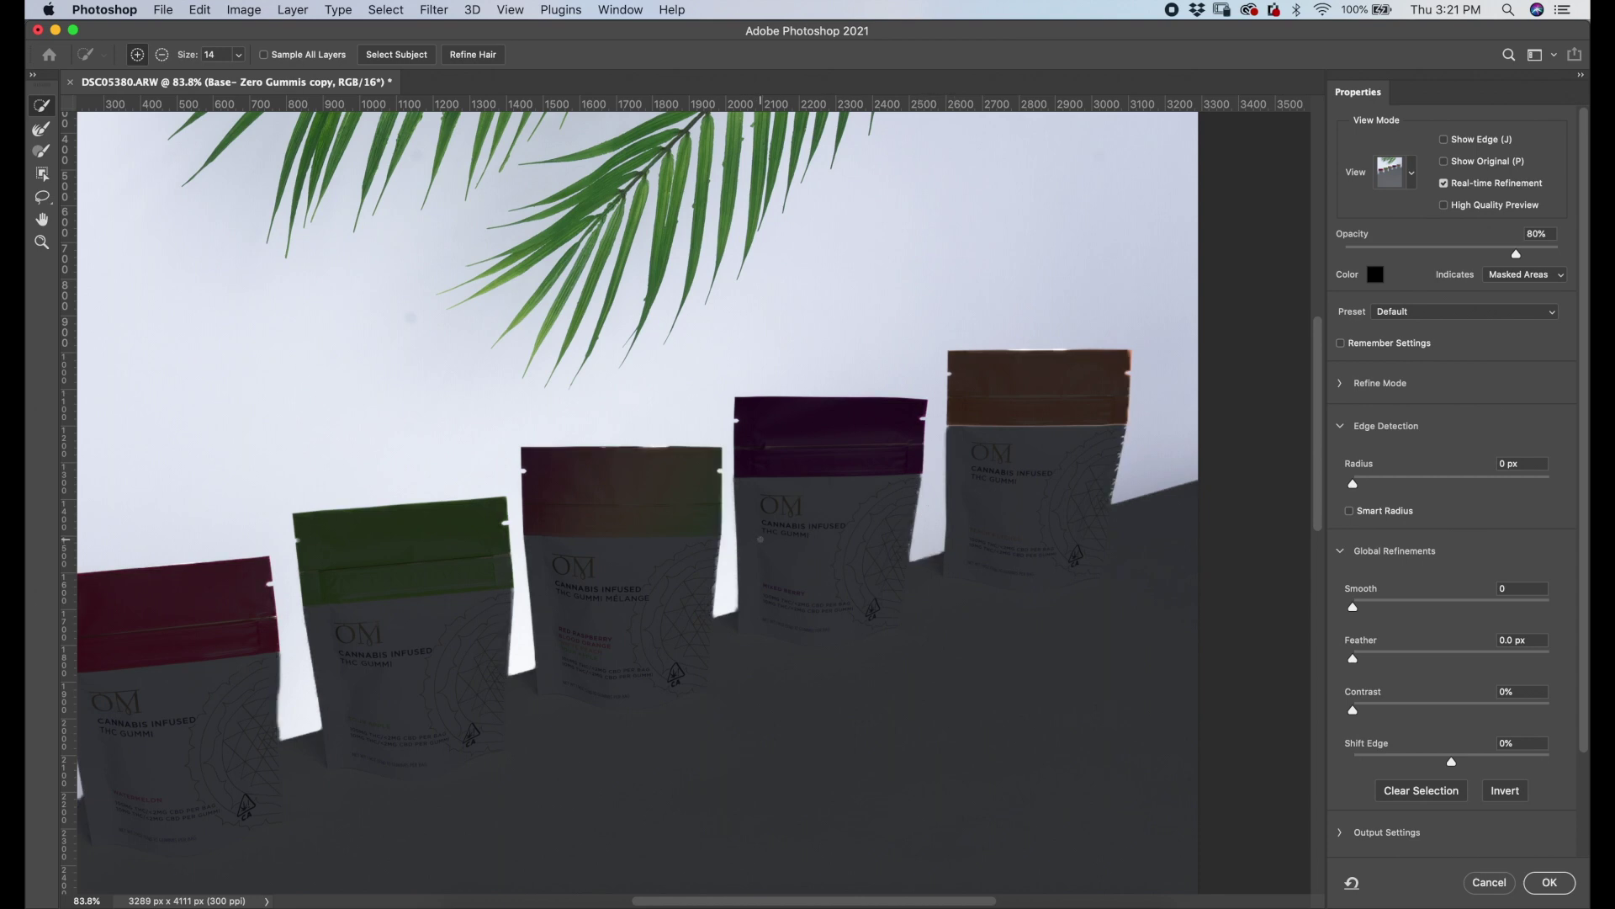
- Set the selection's Smooth refinement to 4 and apply the wall selection
scroll(693, 503, down, 5)
scroll(761, 540, left, 3)
scroll(760, 539, up, 2)
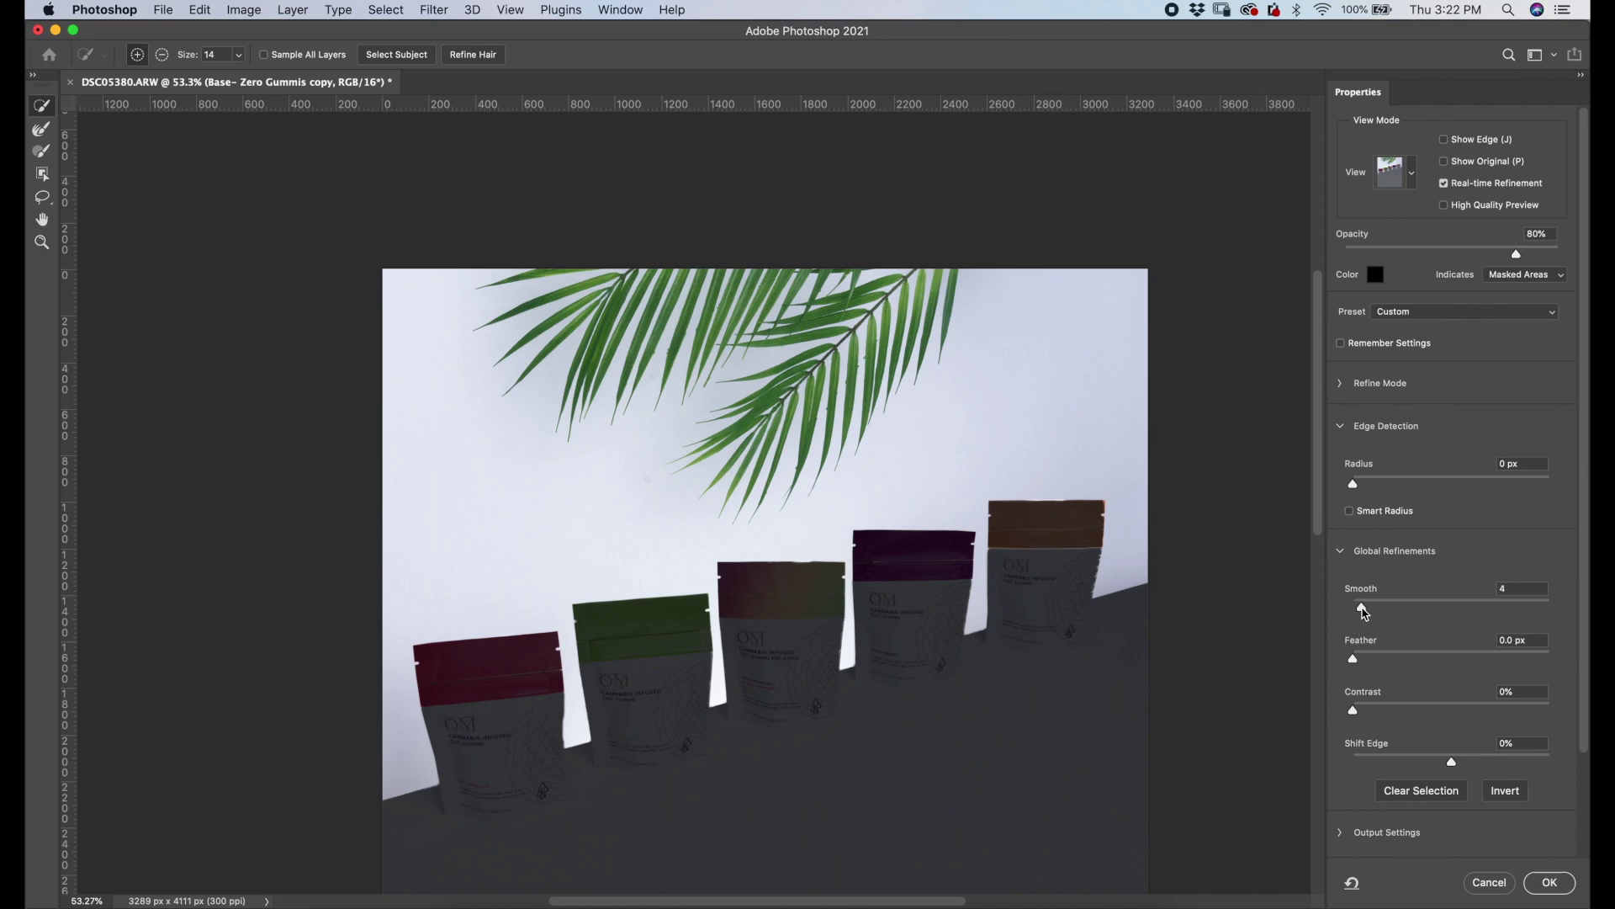
click(1549, 882)
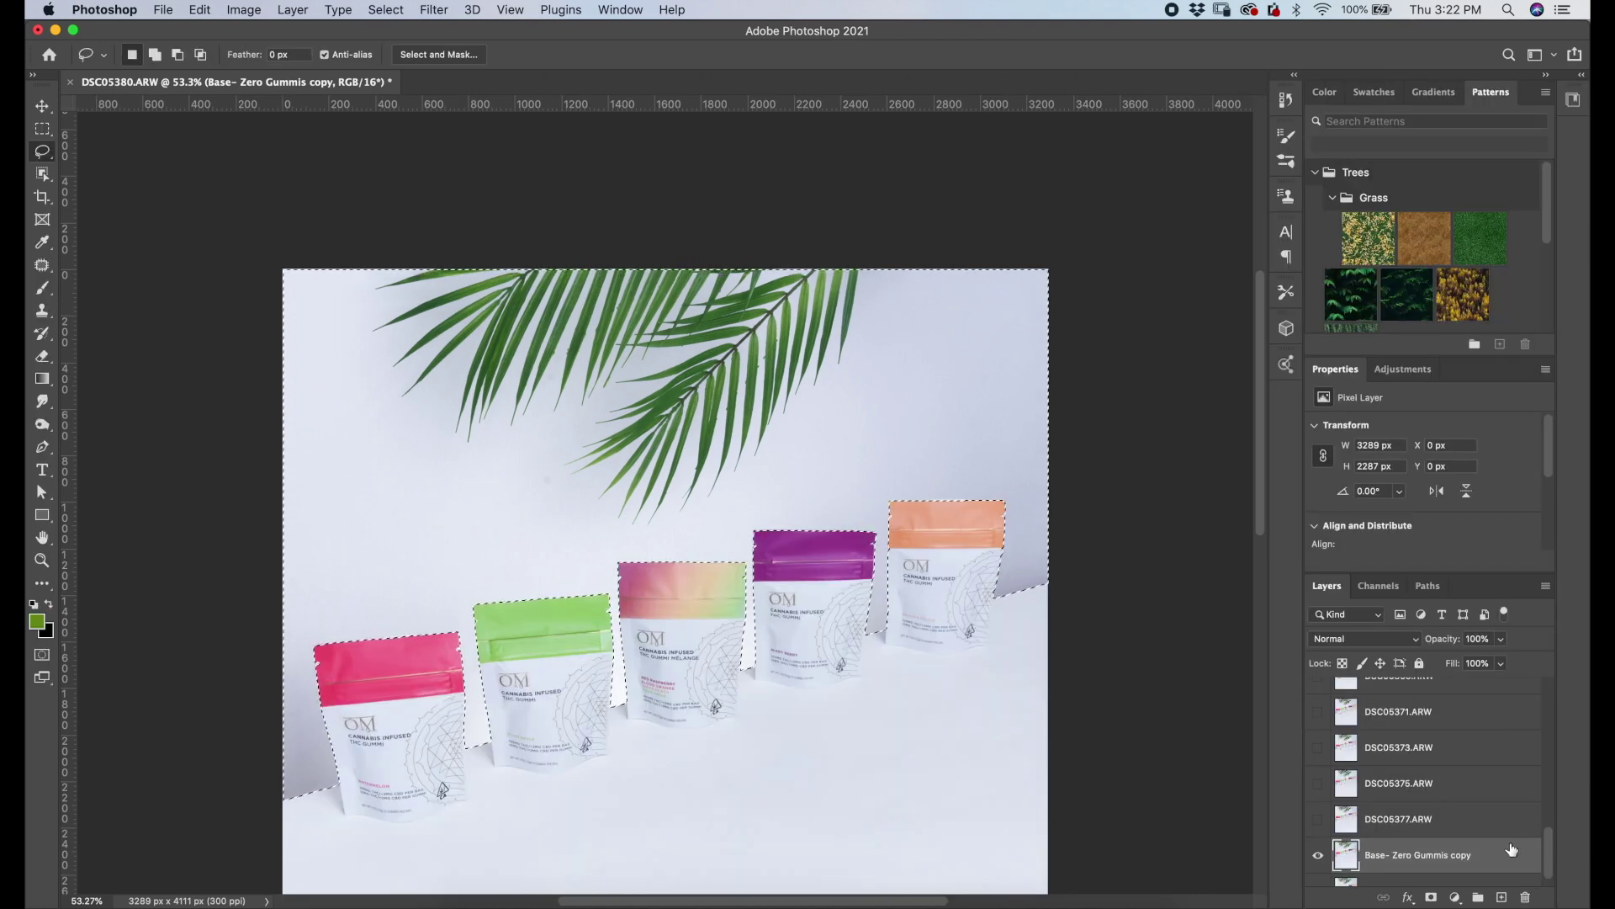
- Duplicate the Base- Zero Gummis copy layer and make the duplicate the active layer
scroll(1516, 847, down, 2)
drag(1478, 837, 1501, 897)
click(1478, 833)
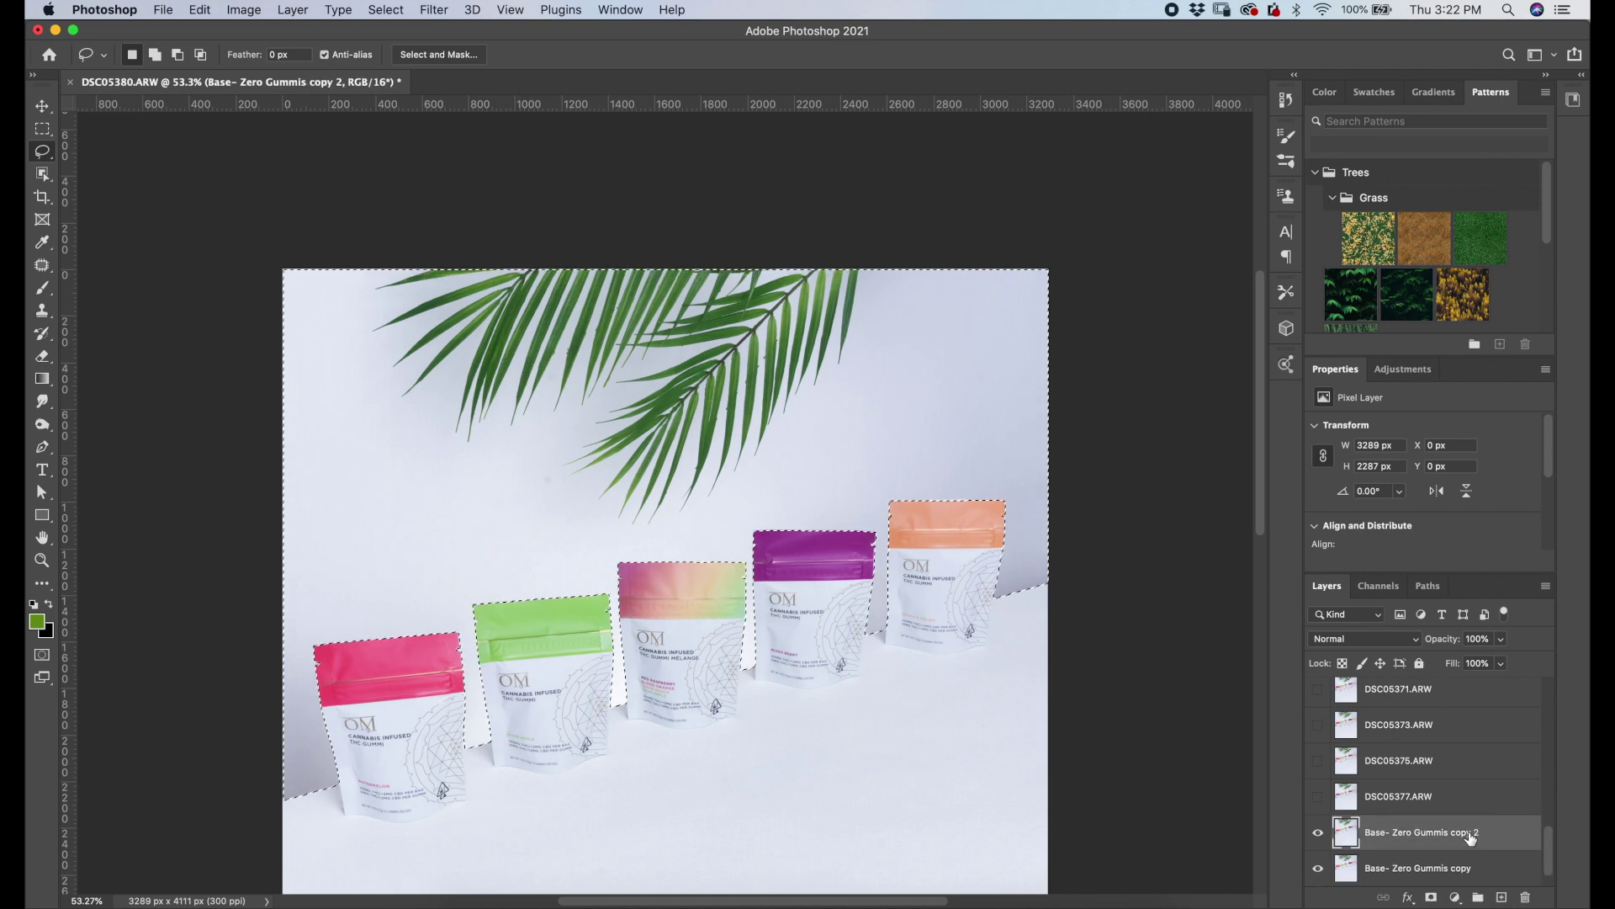
scroll(1468, 834, down, 1)
- Heal the small blemishes on the leaves of the right palm frond with the Spot Healing Brush
scroll(624, 537, up, 5)
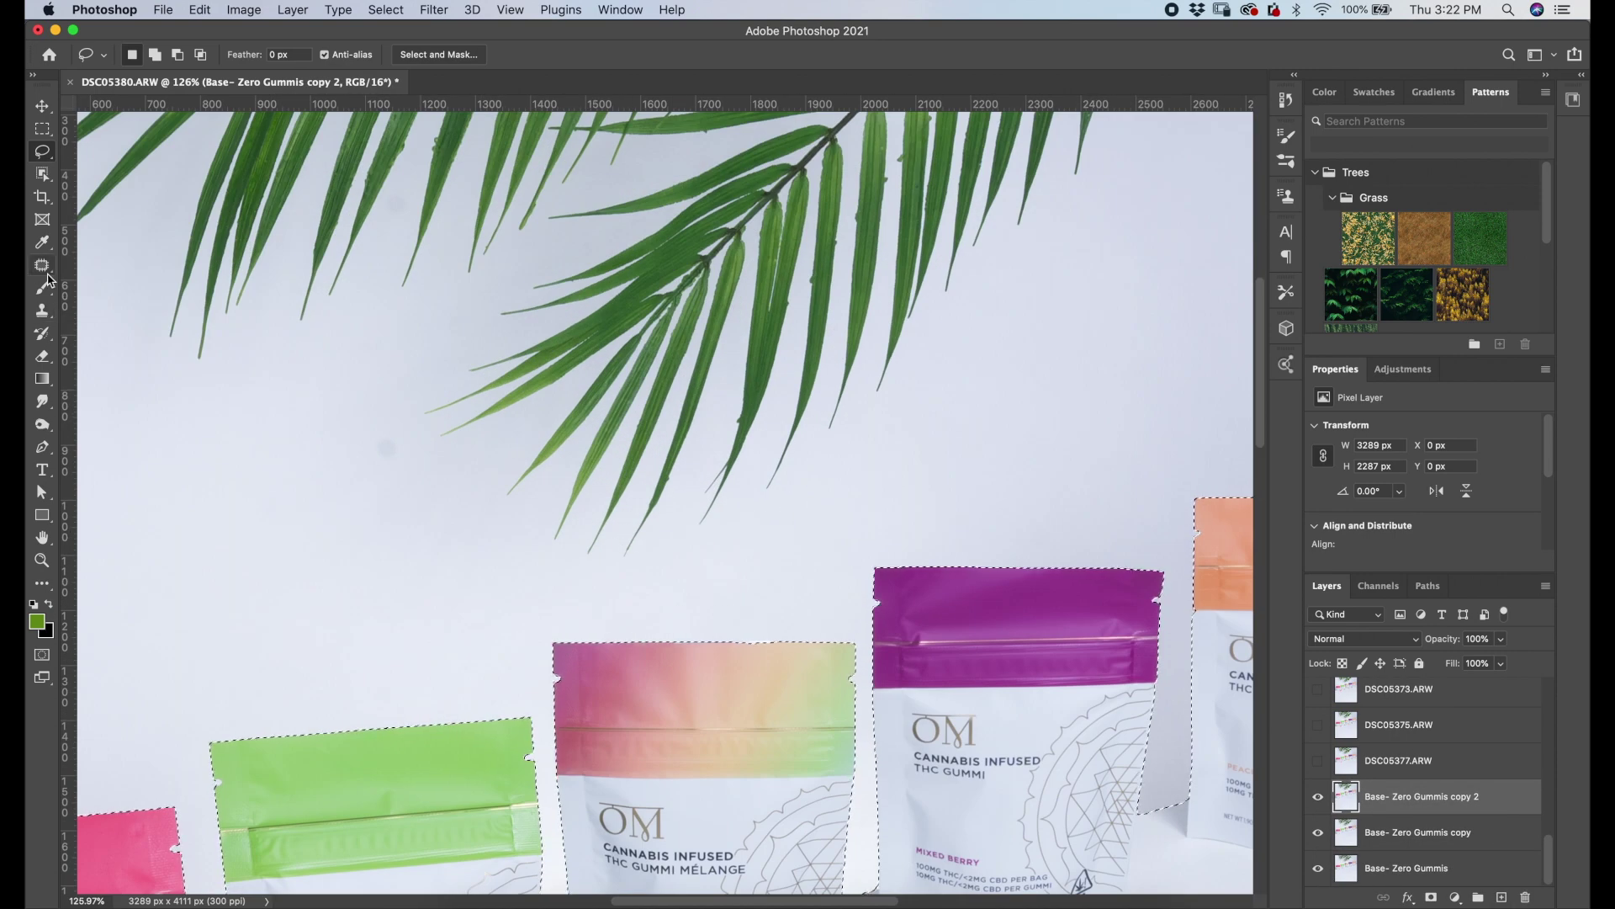
click(46, 271)
click(126, 265)
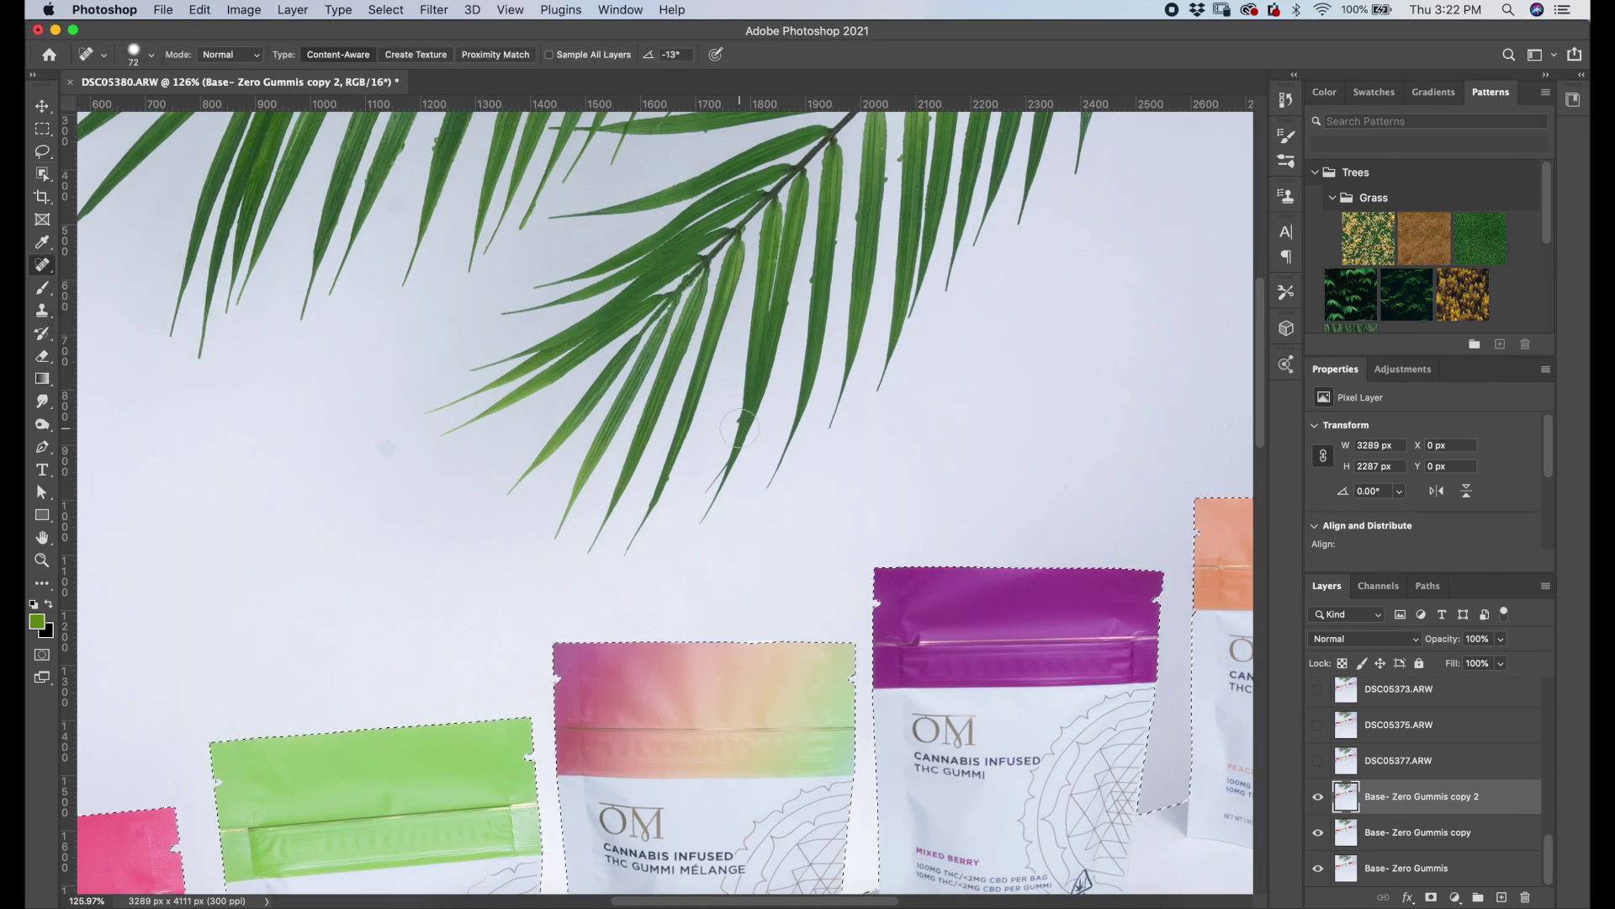
click(670, 474)
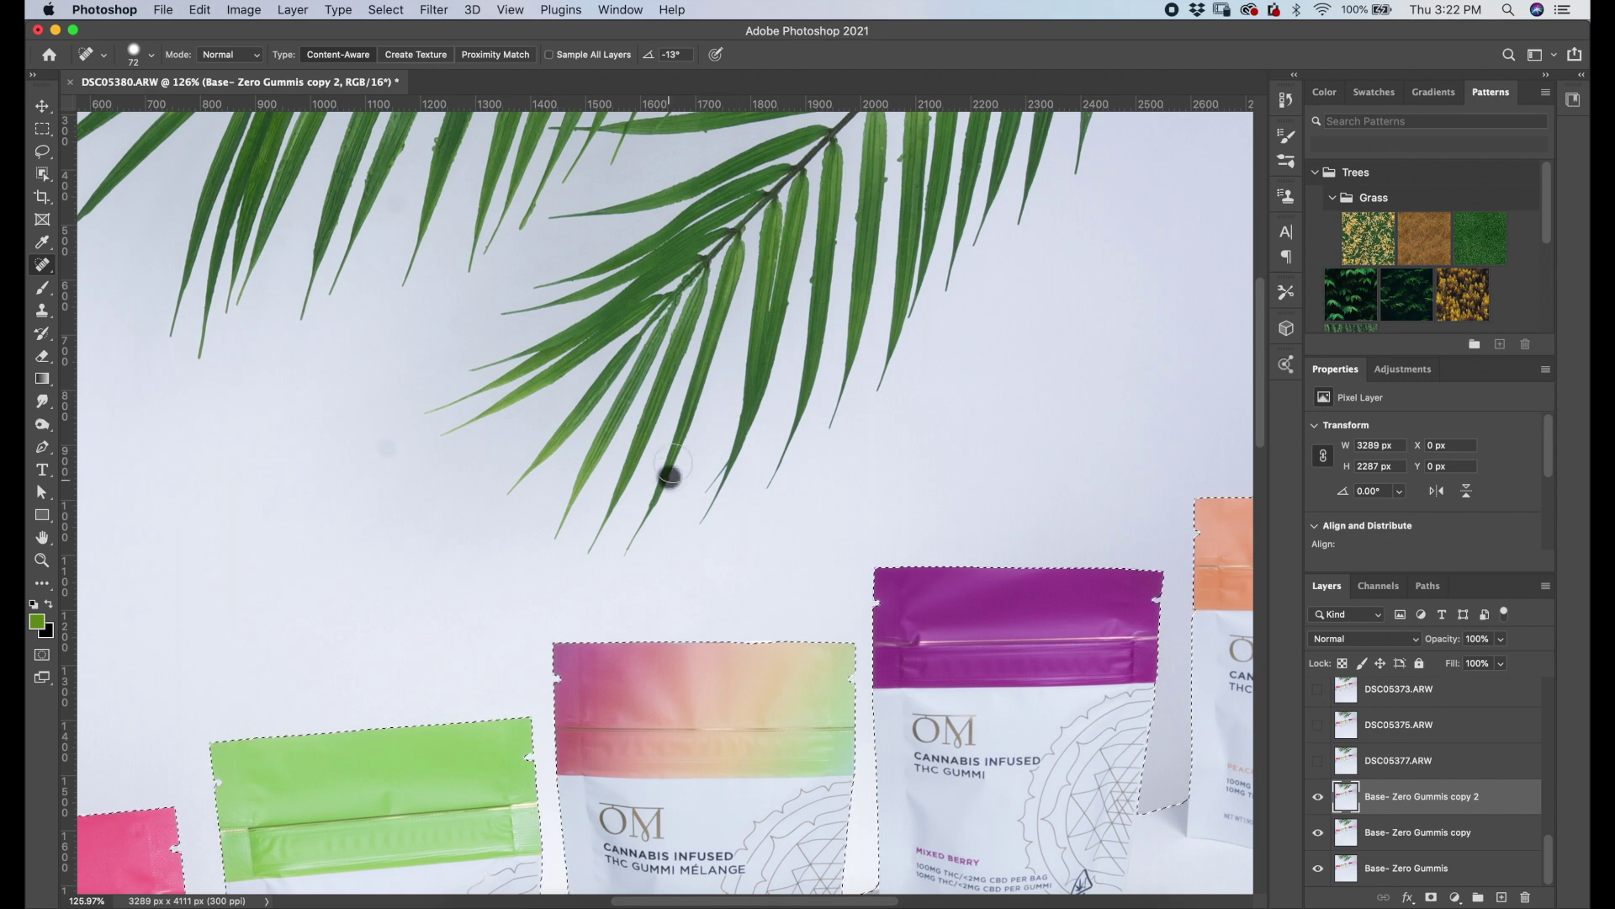
click(788, 303)
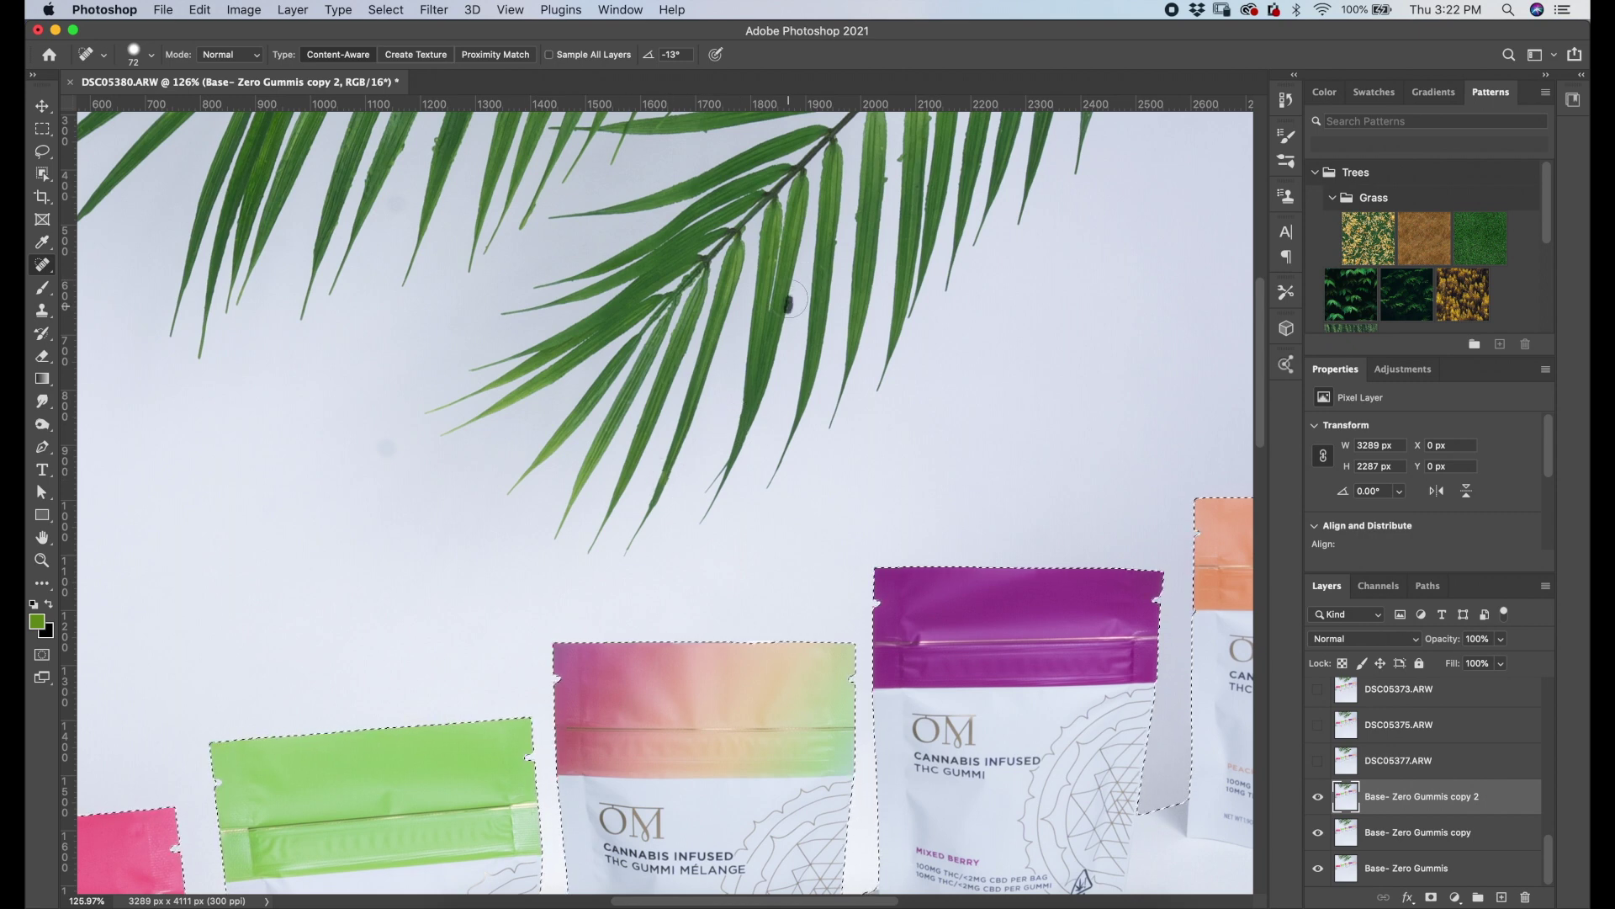
- Heal the spots along the leaf edges of the left palm frond with the Spot Healing Brush
scroll(789, 303, up, 8)
scroll(789, 303, right, 3)
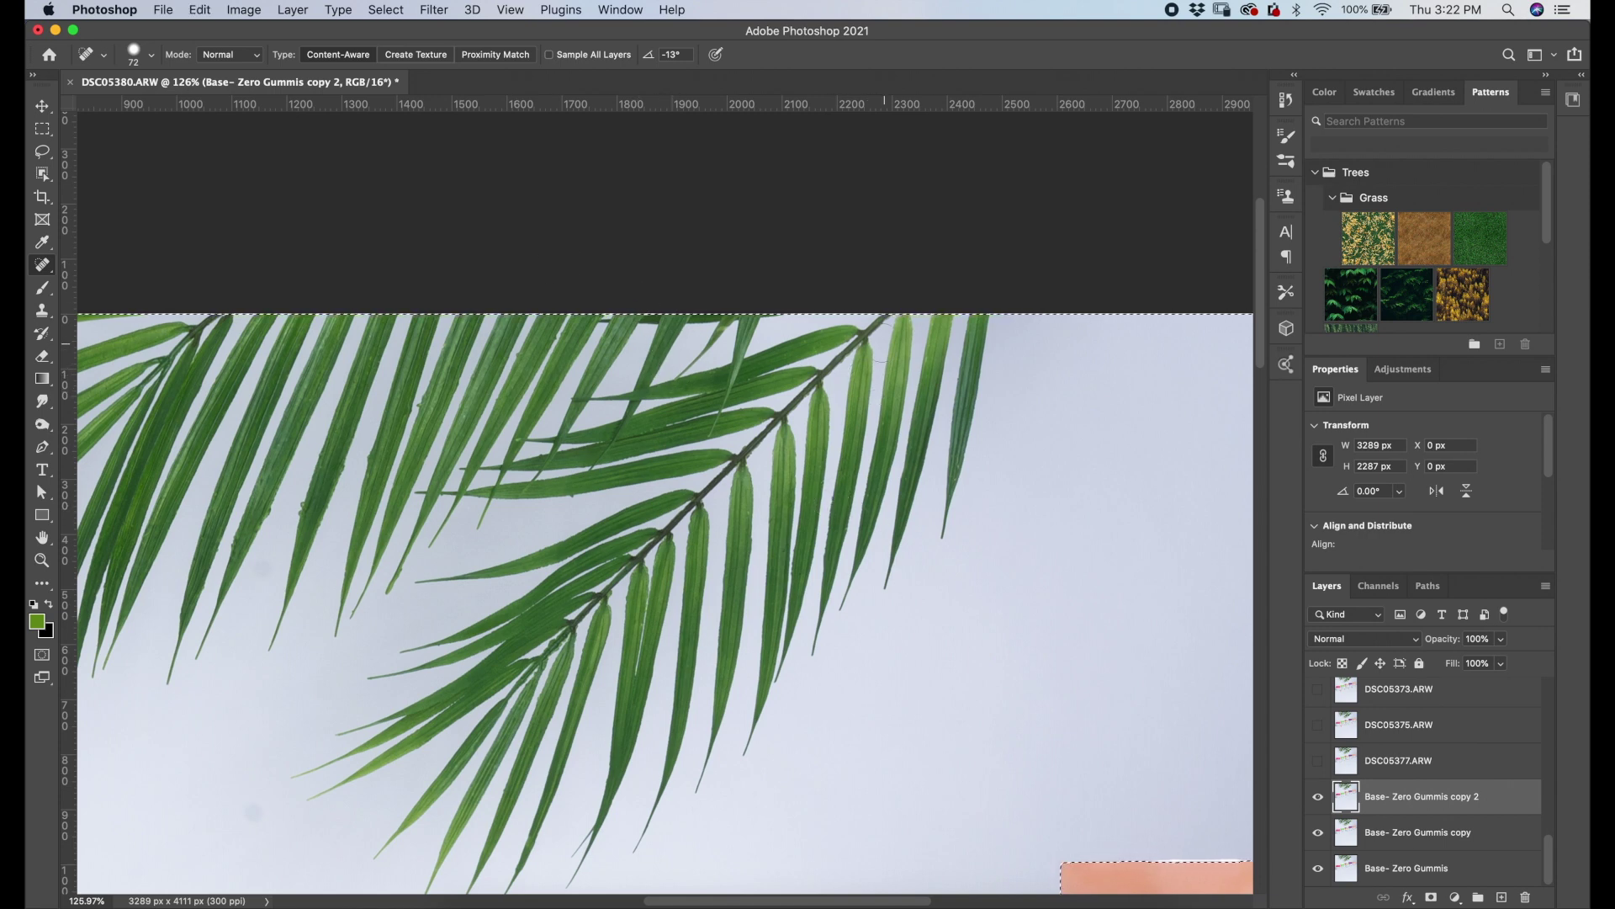
drag(299, 505, 295, 513)
click(308, 505)
scroll(548, 397, left, 10)
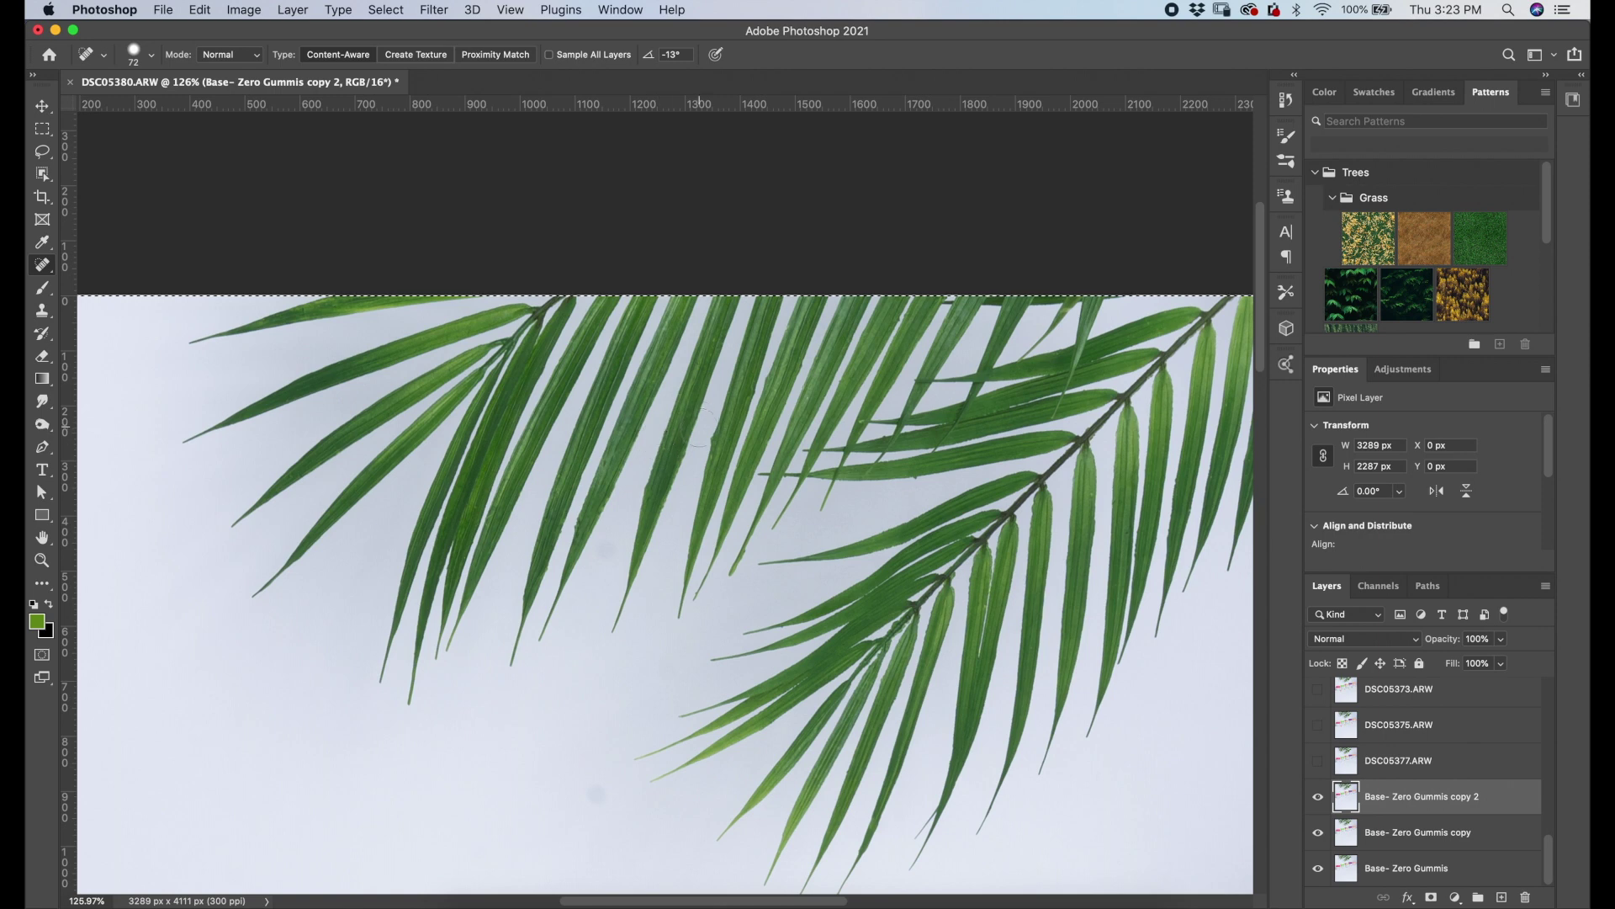
scroll(800, 425, down, 2)
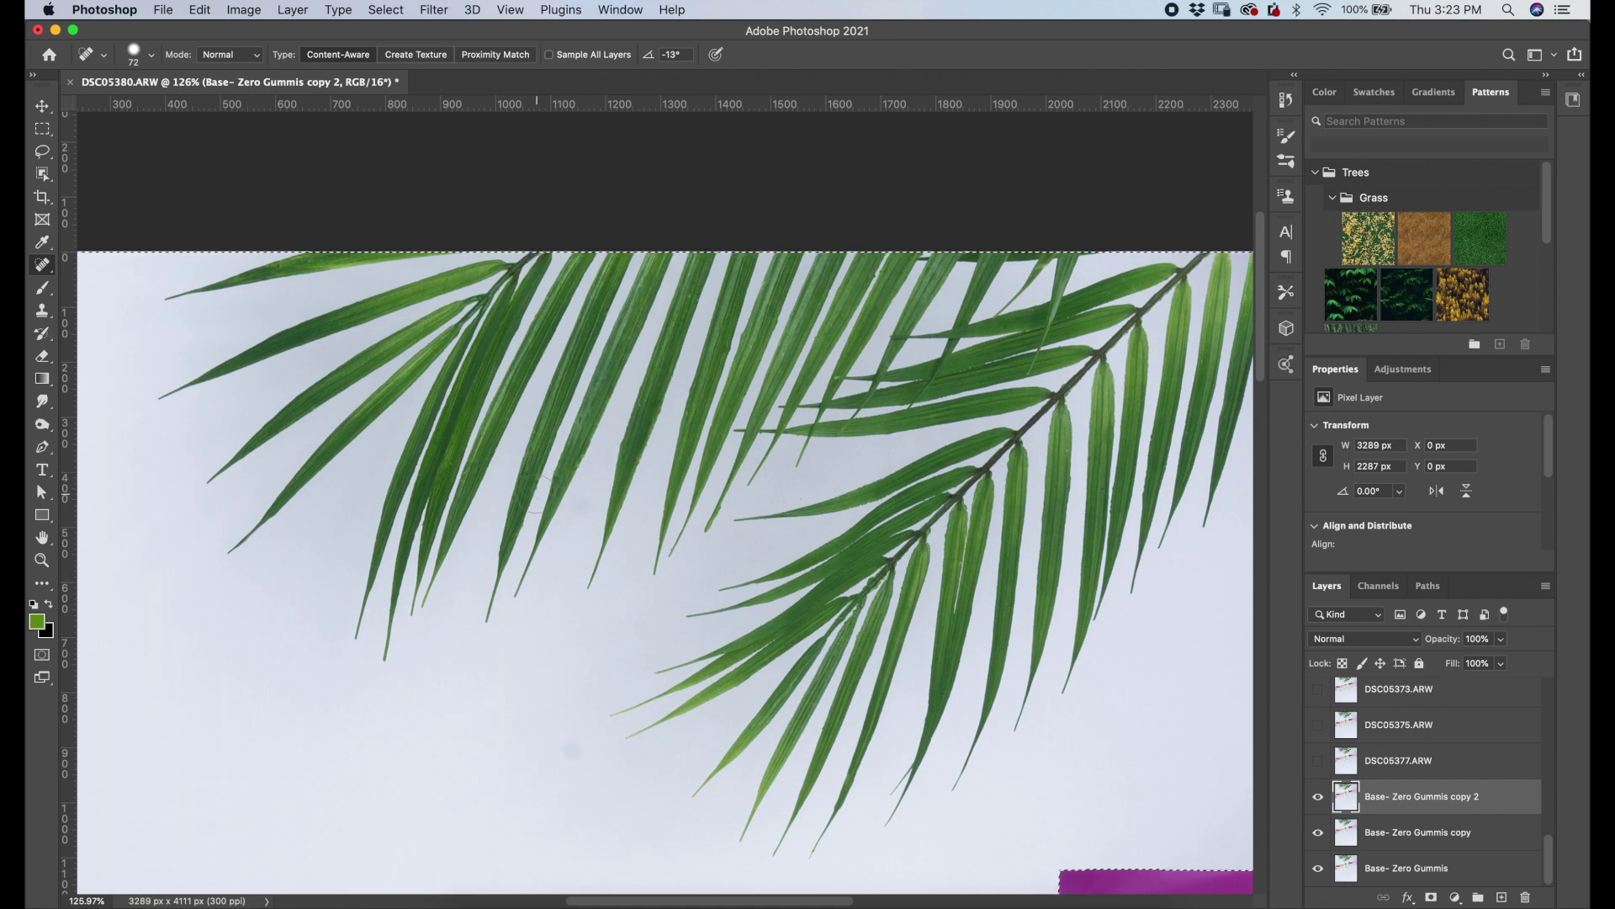
scroll(710, 373, down, 3)
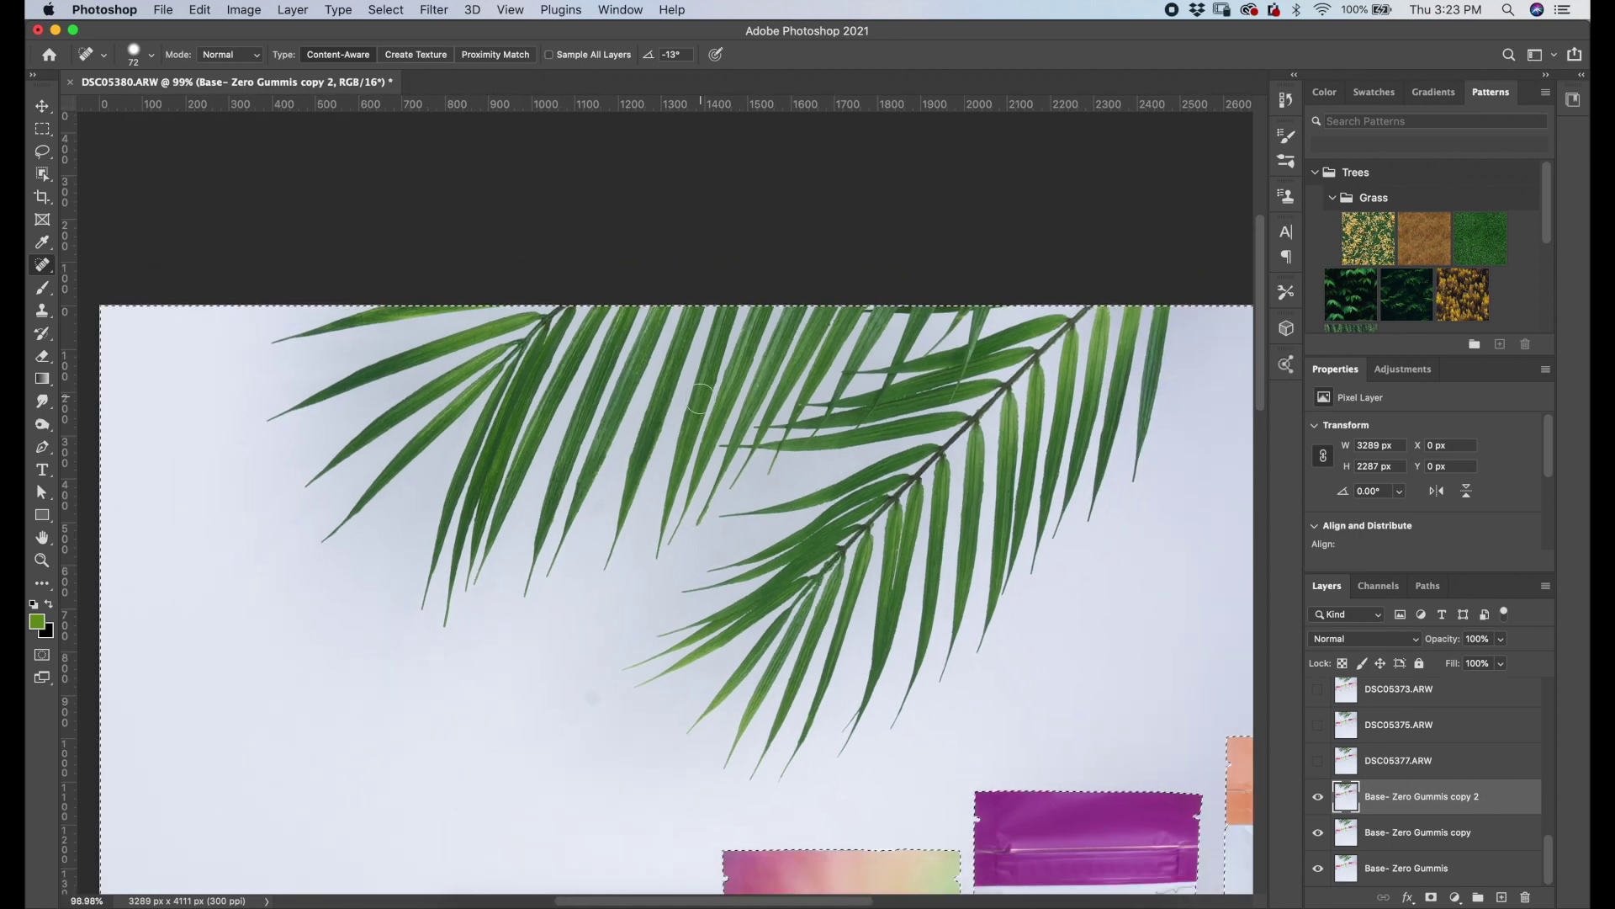
- Reopen the wall selection in Select and Mask and subtract the leaves on the left part of the palm fronds
scroll(694, 406, down, 3)
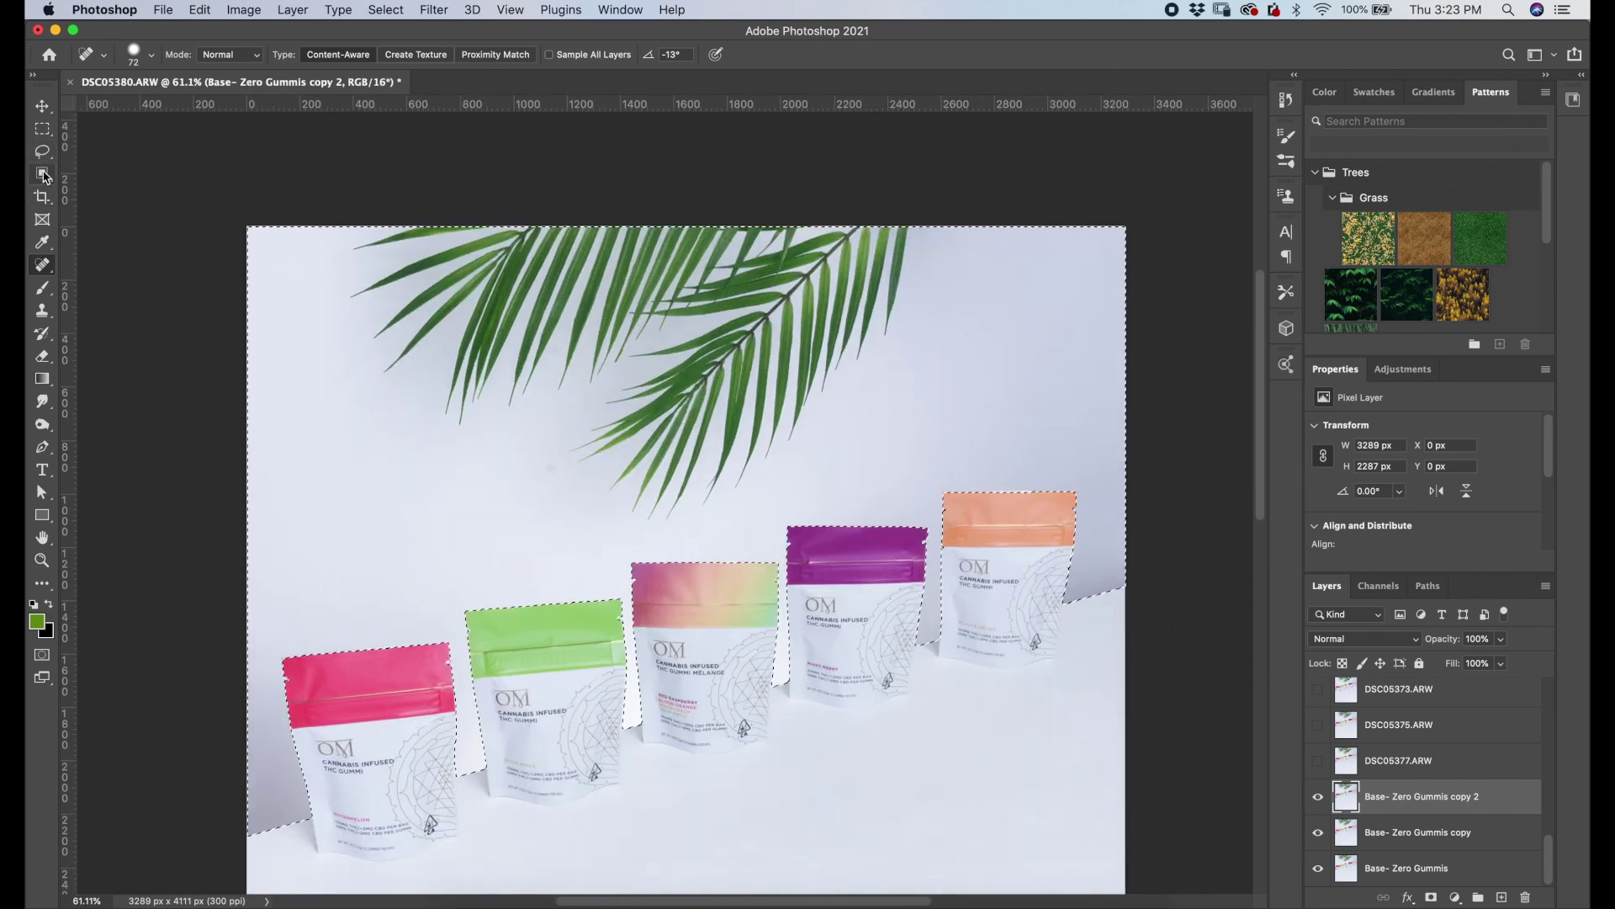
click(42, 174)
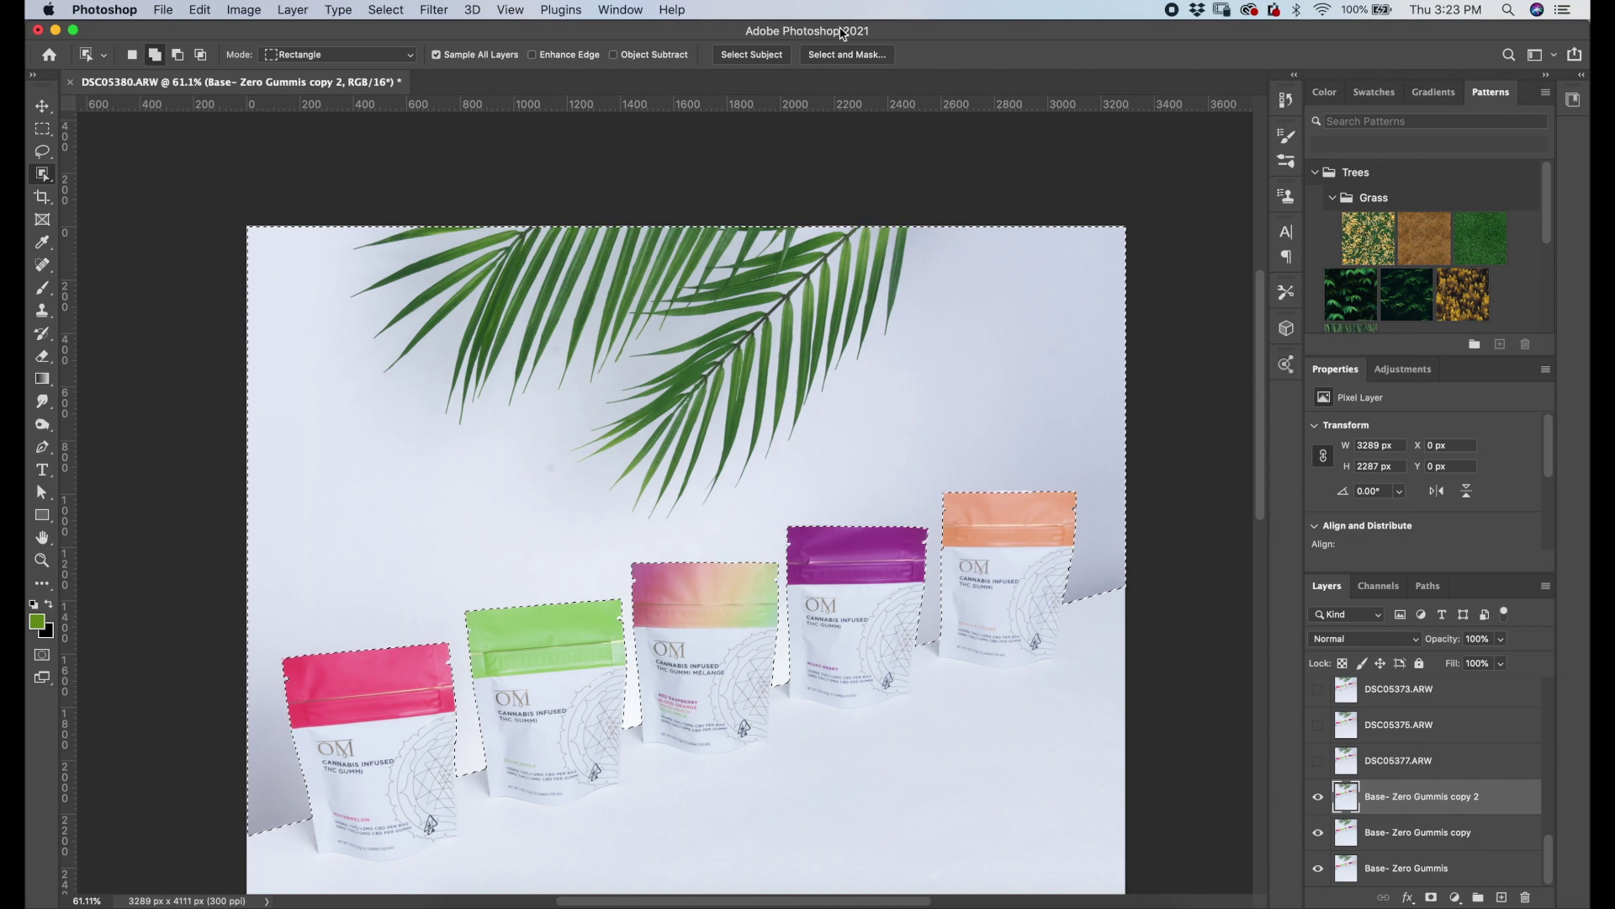
click(848, 56)
scroll(624, 366, up, 2)
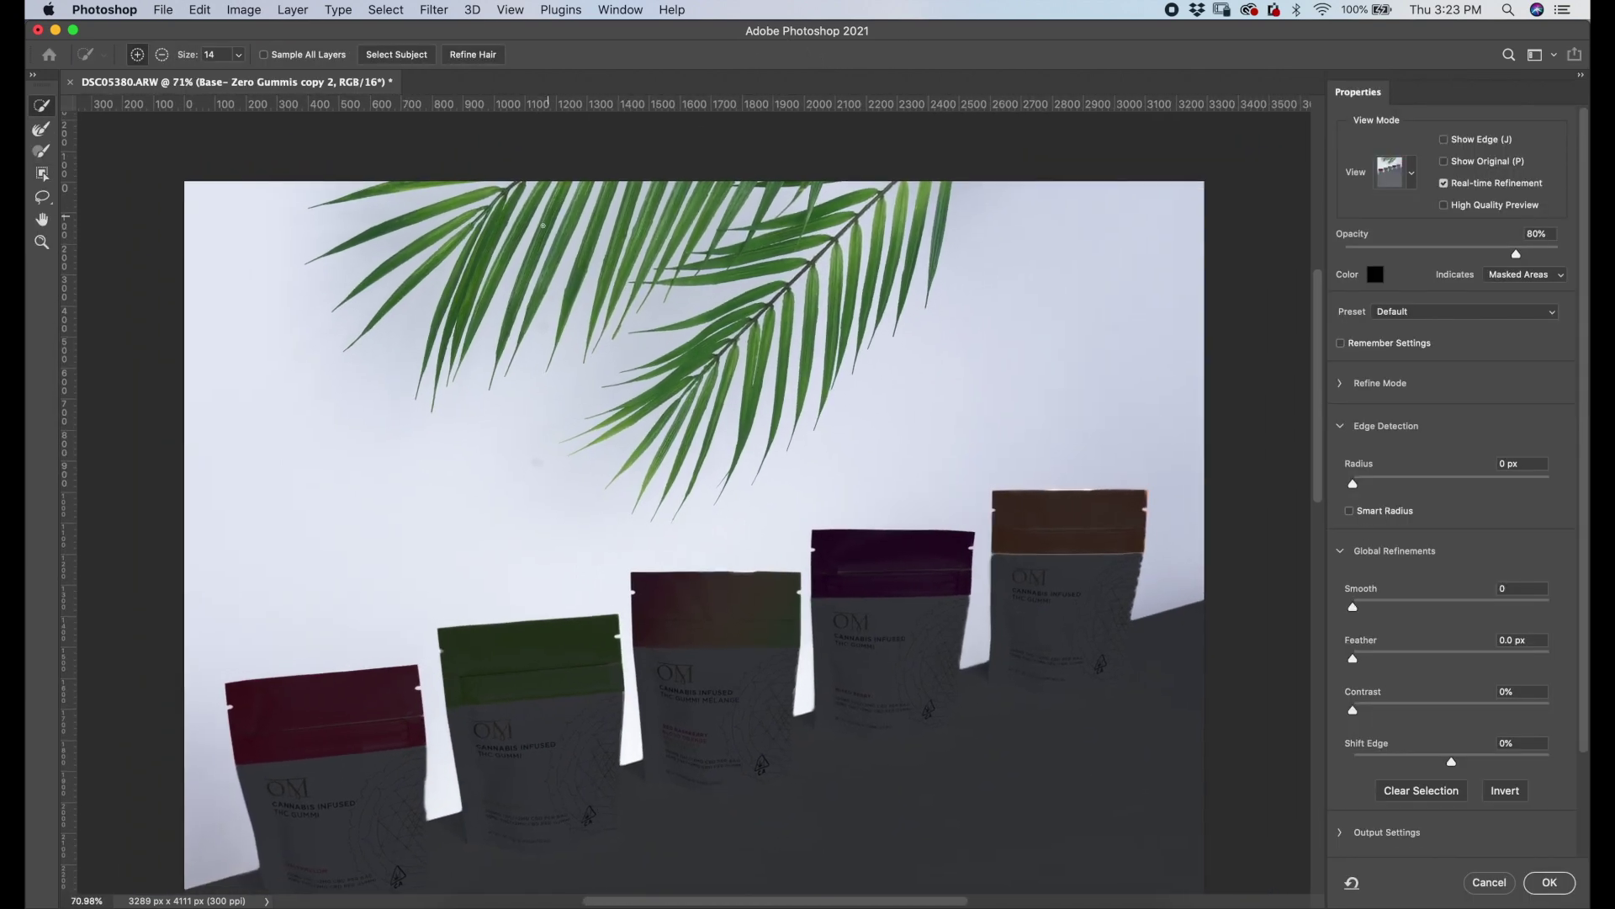
drag(548, 223, 561, 190)
drag(514, 287, 481, 360)
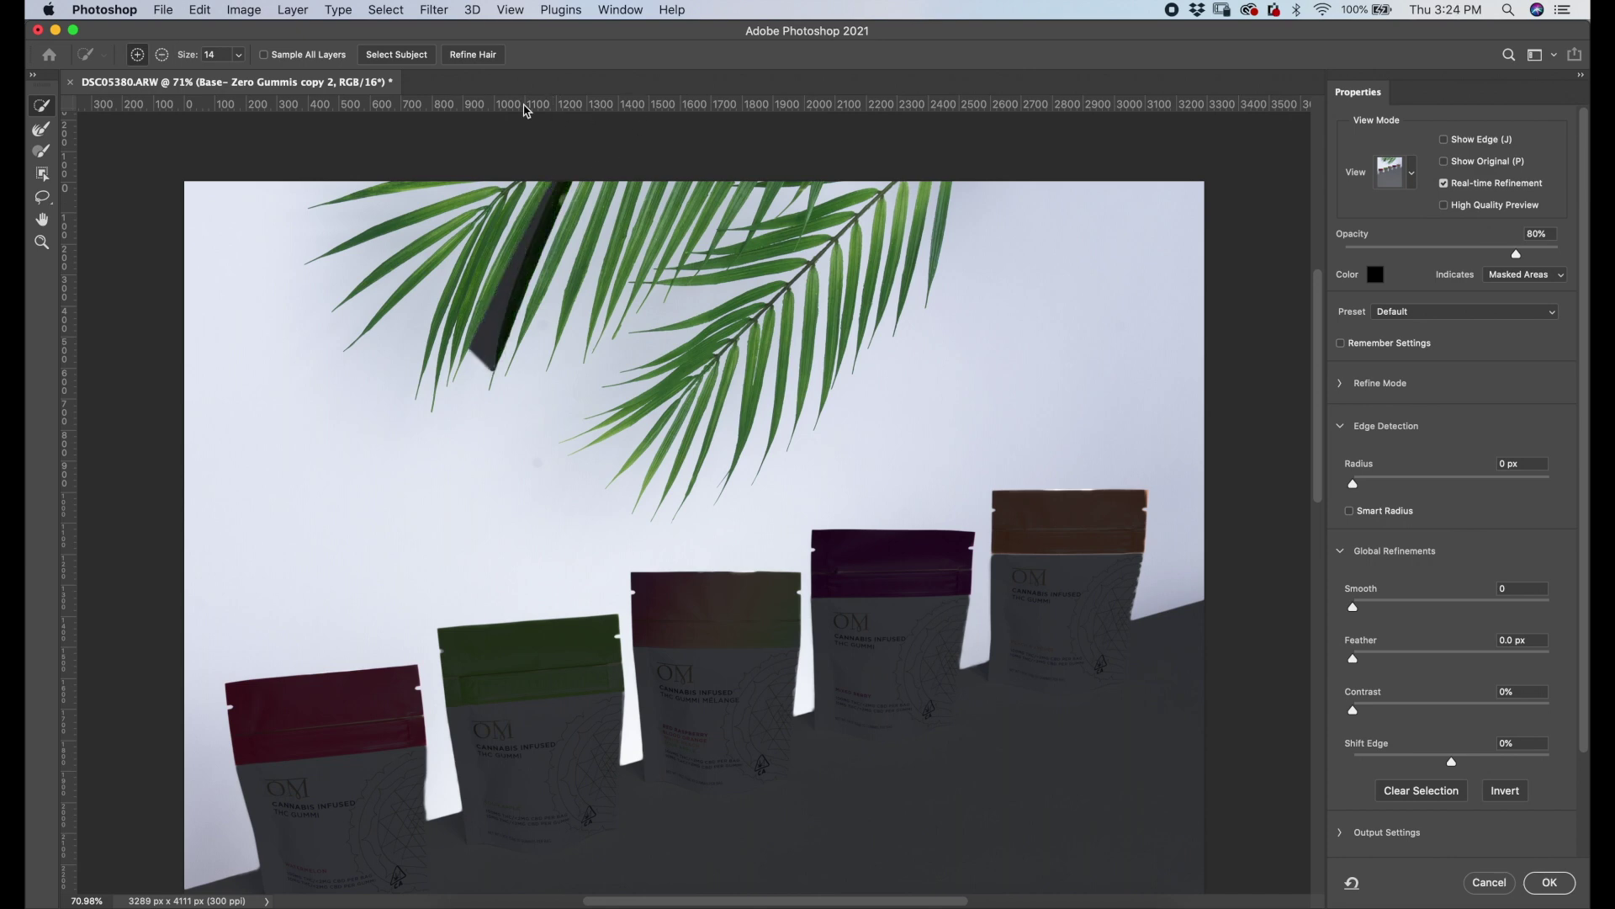
alt+click(386, 217)
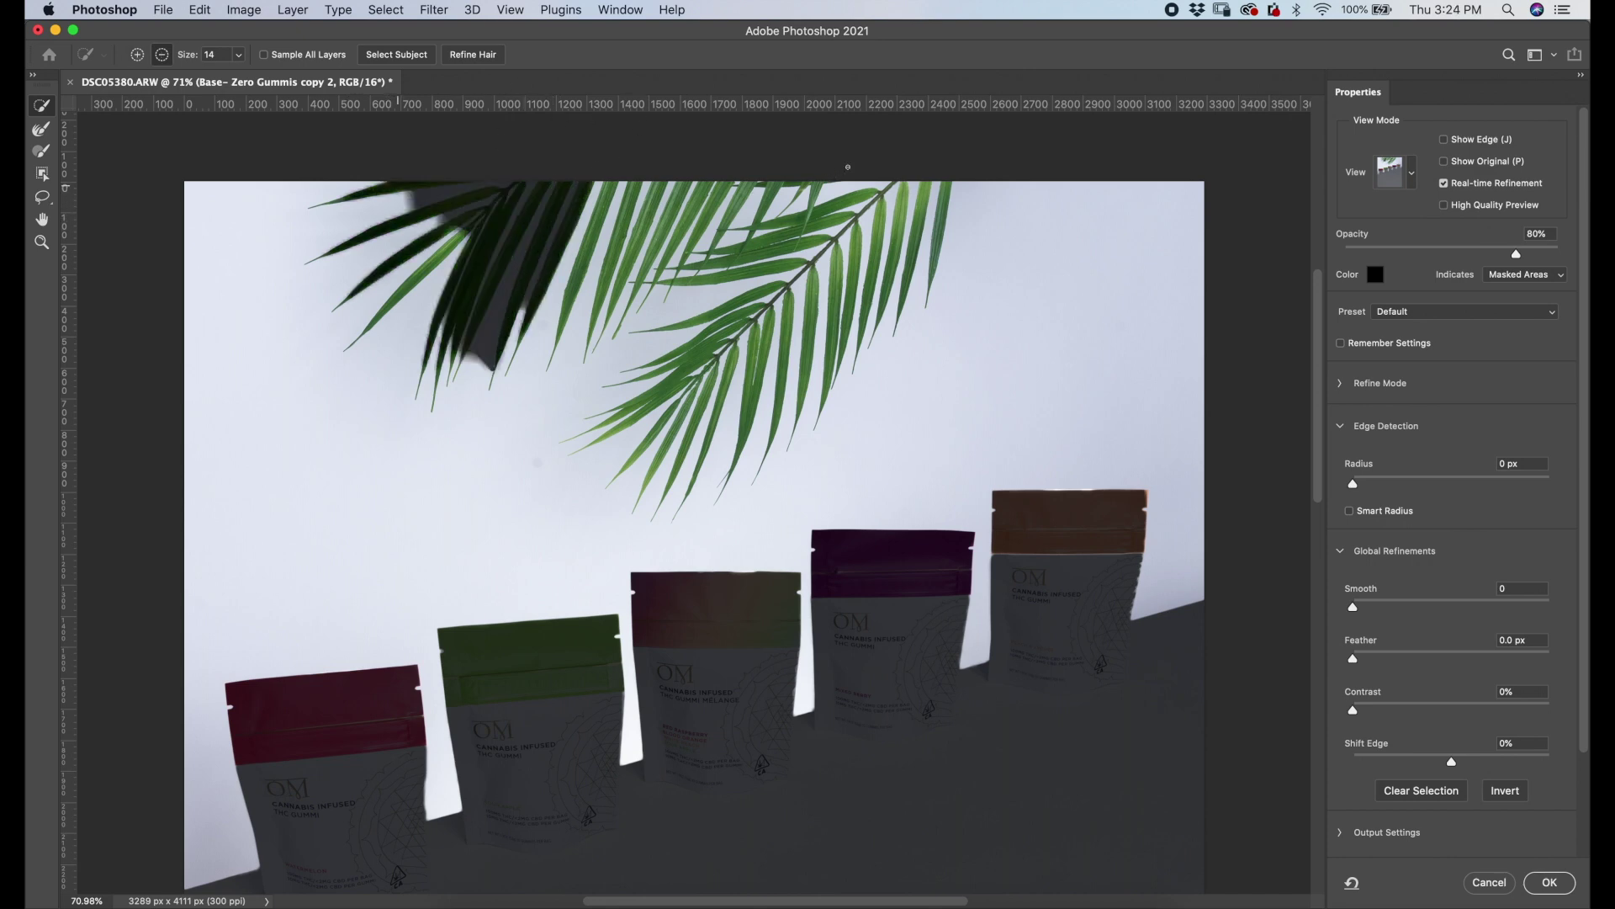
- Subtract the right palm frond, the remaining left leaves and the wall area between the fronds from the selection
mouse_move(941, 195)
mouse_down()
mouse_move(854, 250)
mouse_move(674, 463)
mouse_up()
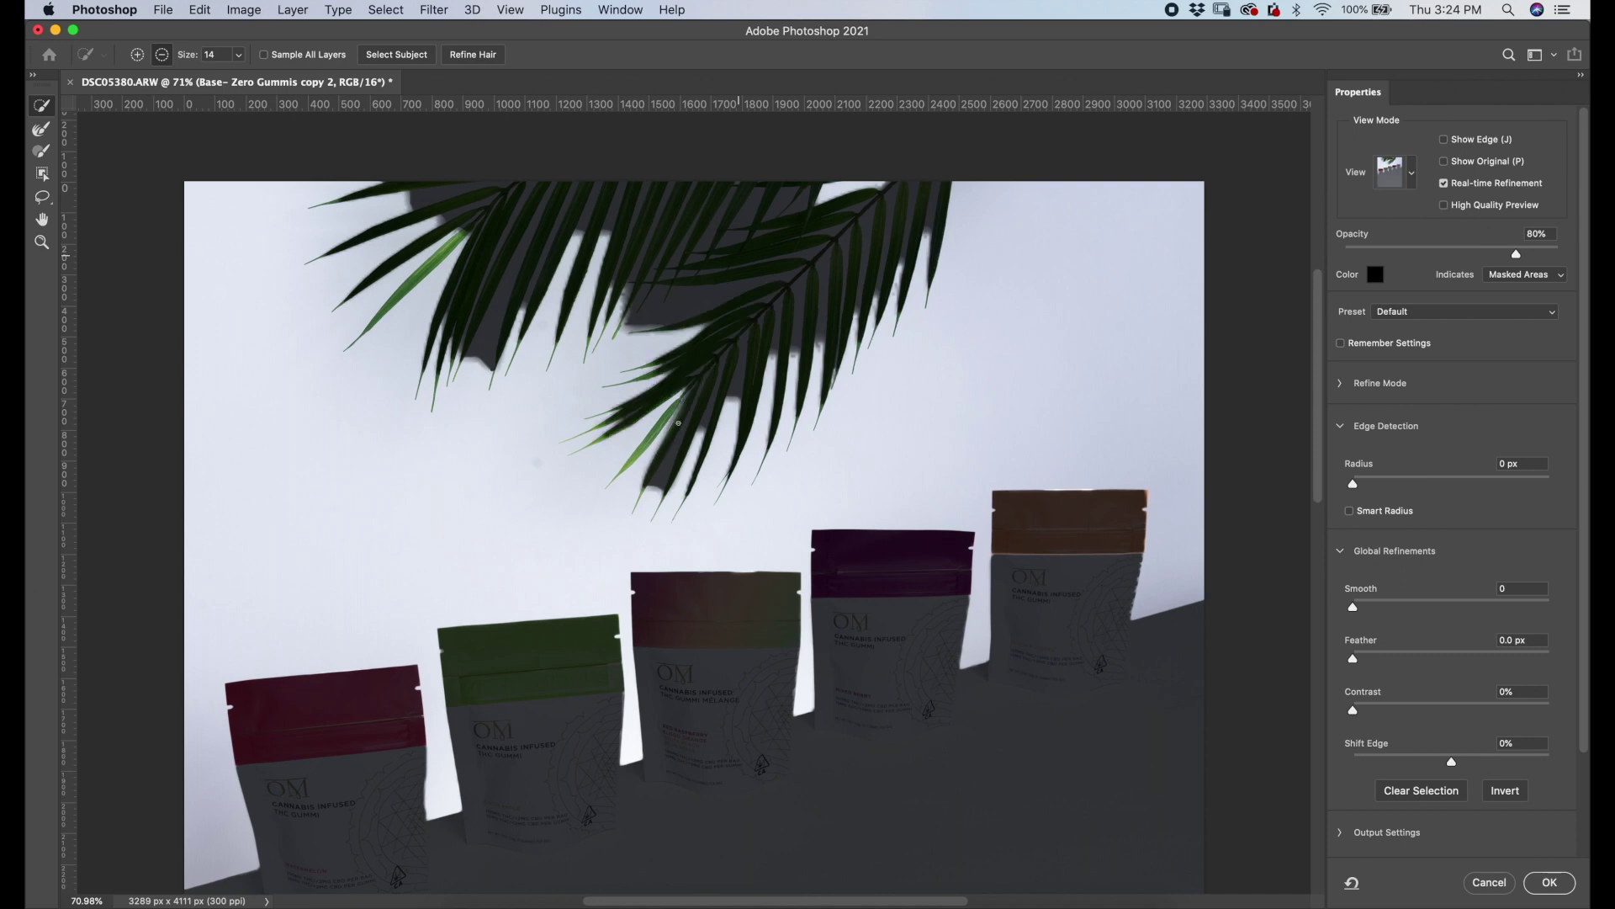
drag(437, 252, 420, 266)
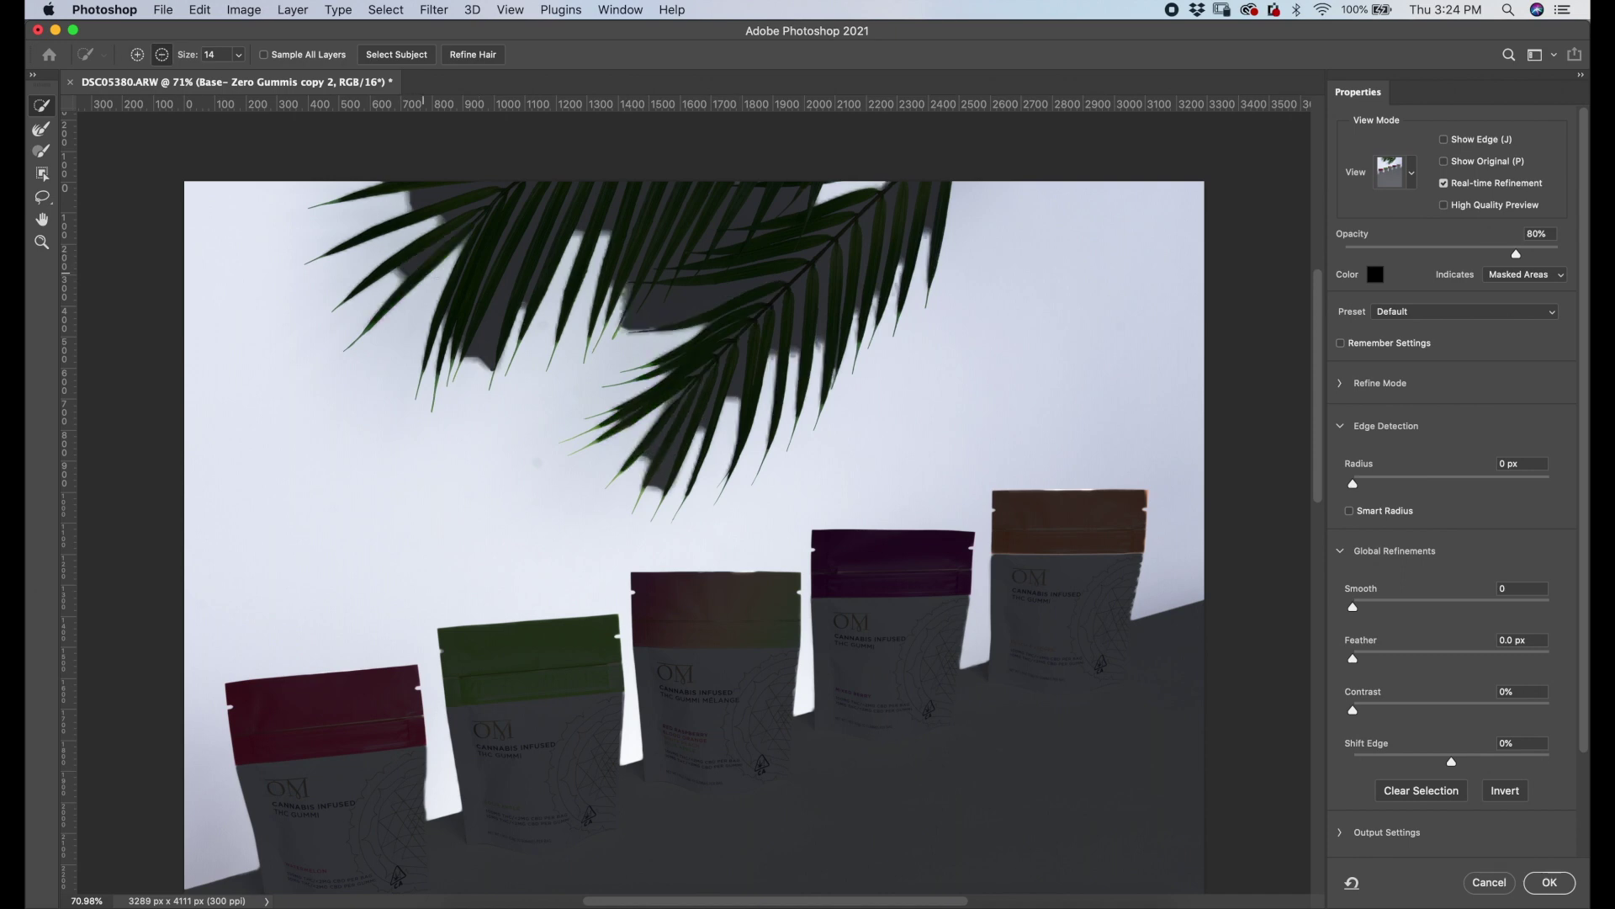
mouse_move(579, 363)
mouse_down()
mouse_move(551, 357)
mouse_move(587, 317)
mouse_up()
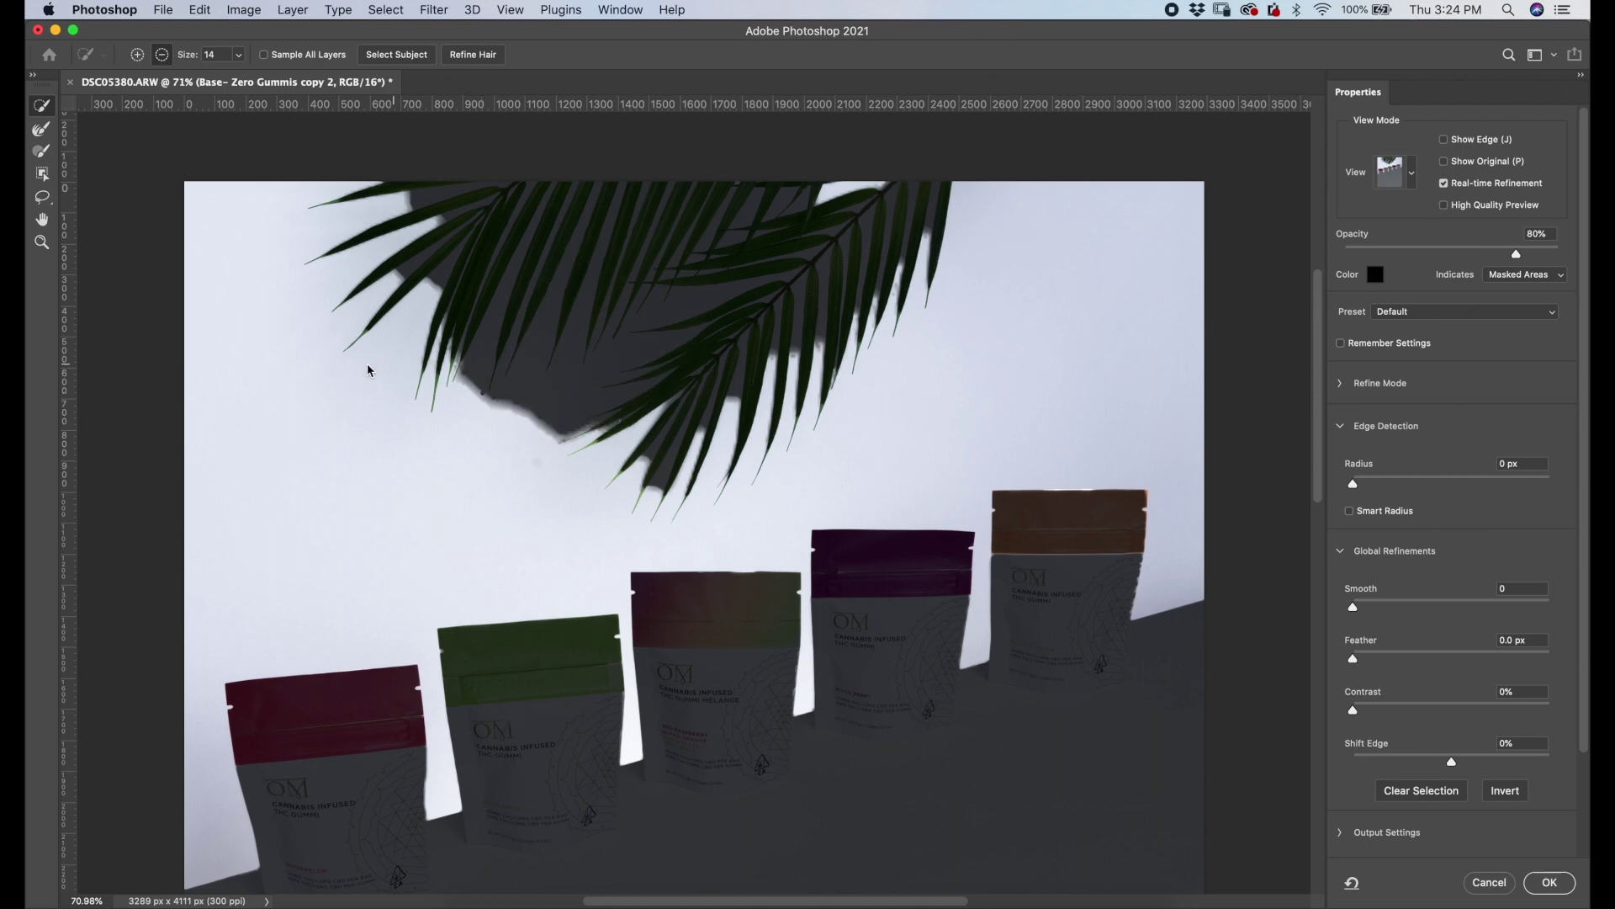
drag(395, 354, 555, 345)
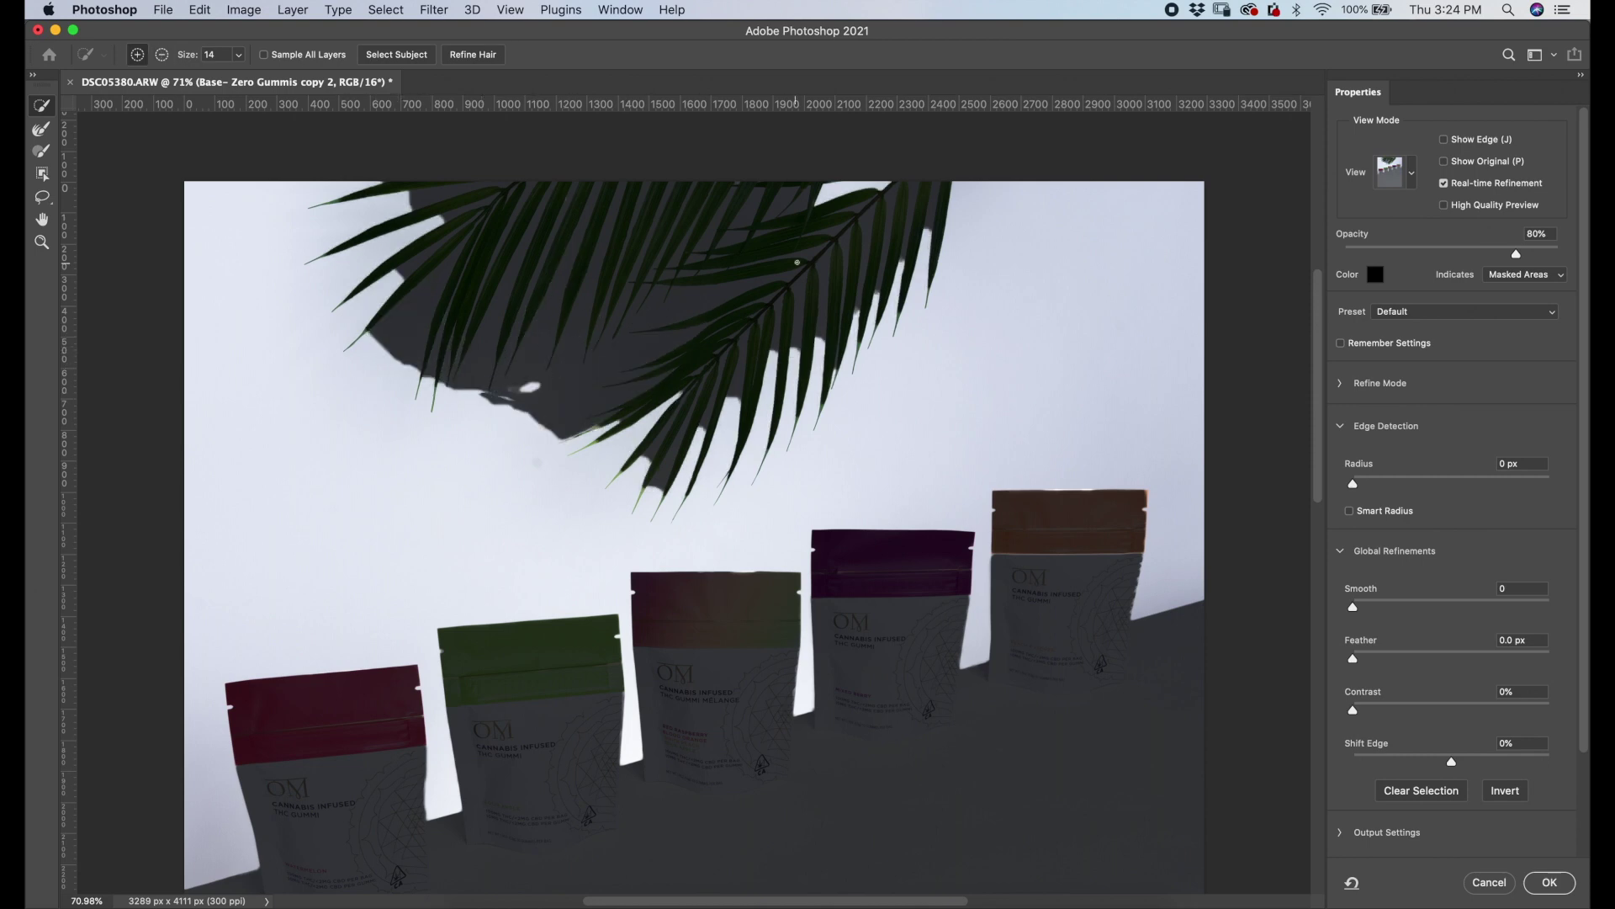
- Add the wall gaps between the leftmost leaves of the left palm frond back to the selection
scroll(797, 262, up, 3)
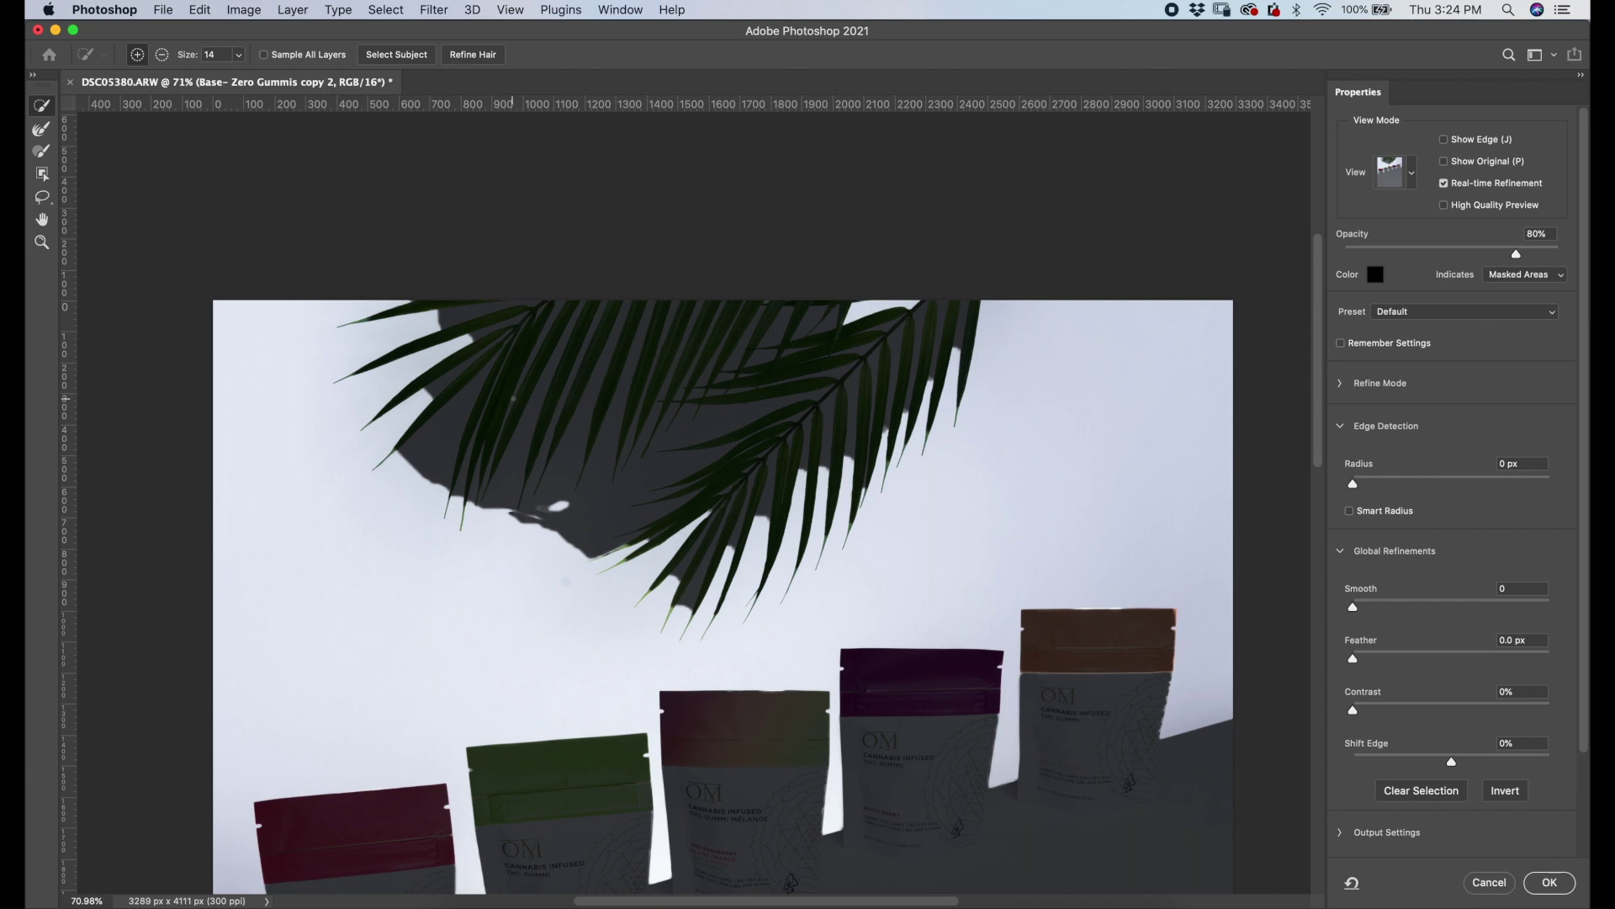
scroll(423, 319, up, 3)
mouse_move(493, 309)
mouse_down()
mouse_move(533, 266)
mouse_move(626, 255)
mouse_move(456, 316)
mouse_up()
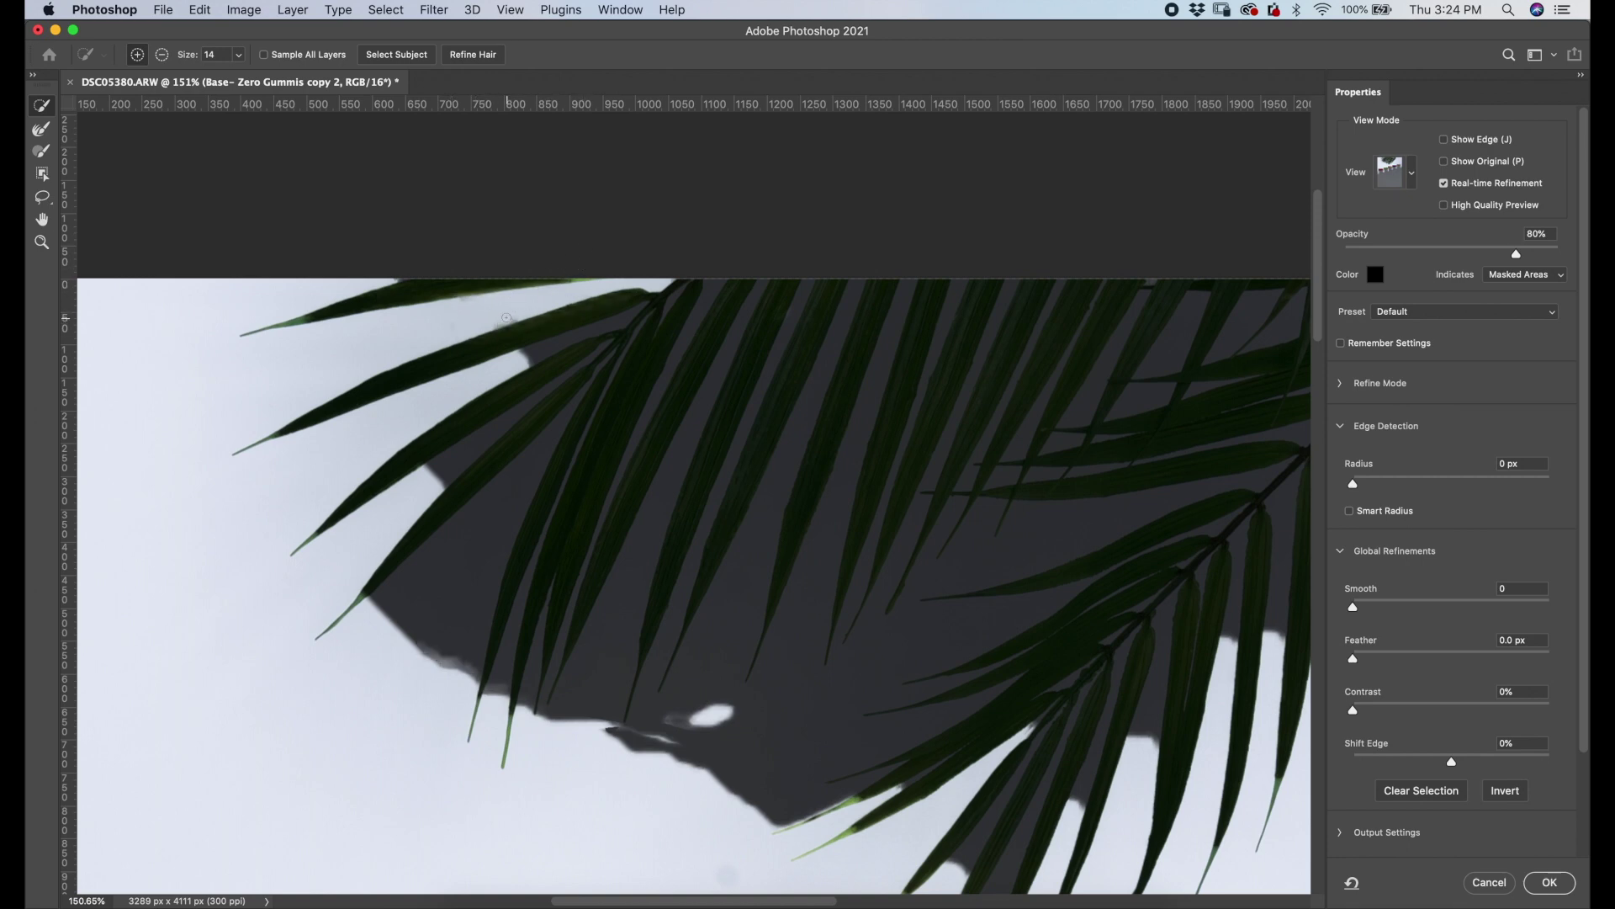
drag(542, 345, 641, 299)
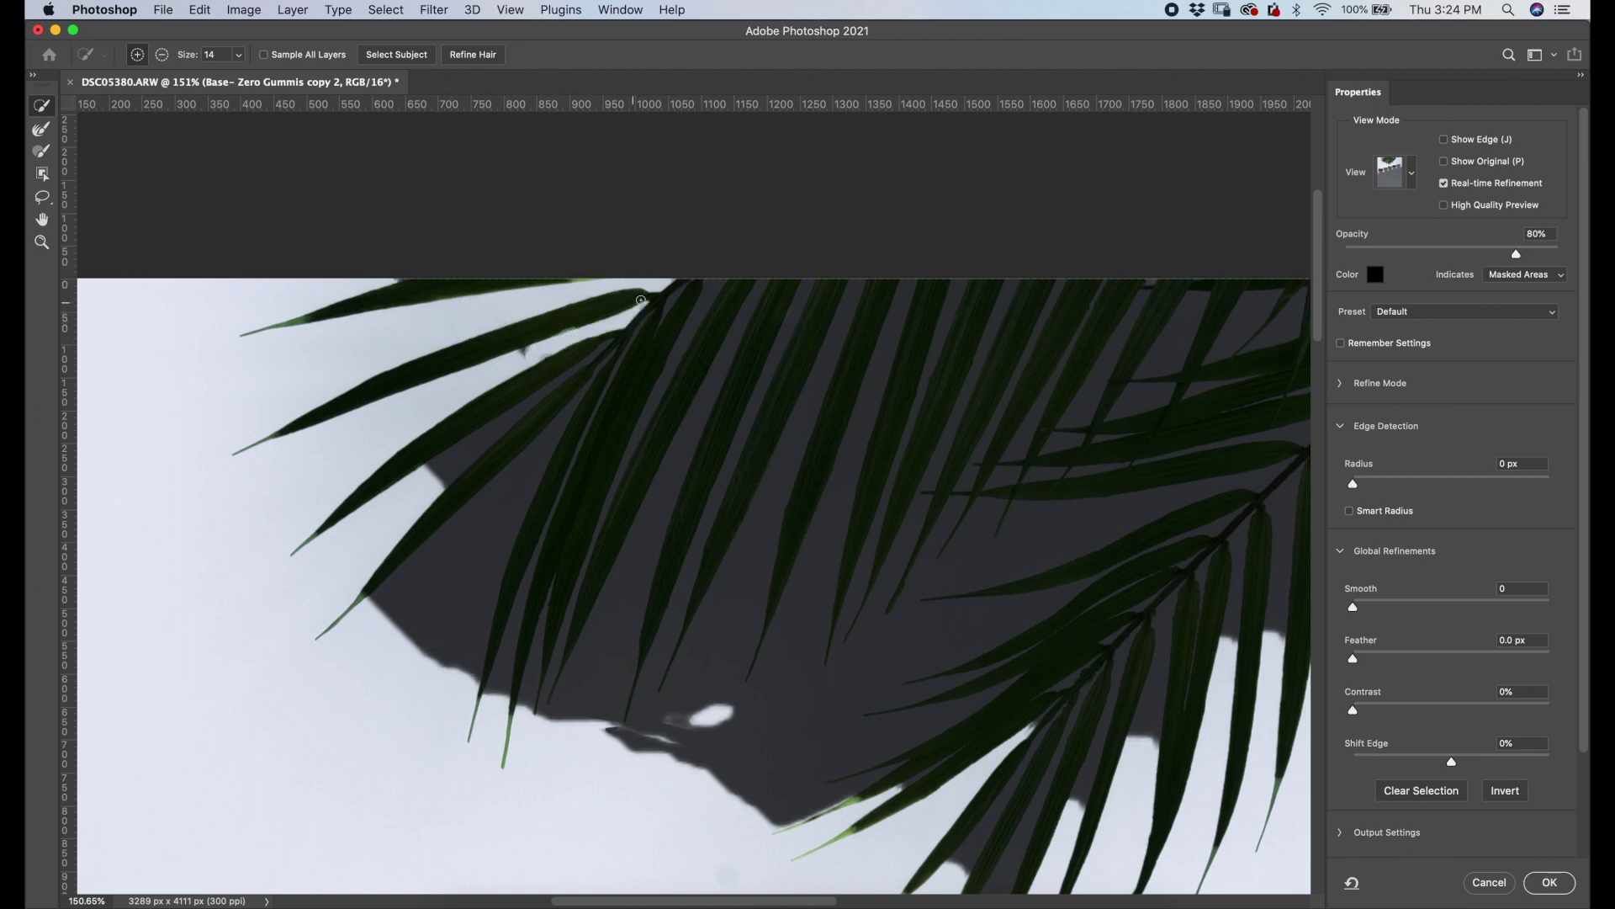
drag(543, 382, 449, 457)
mouse_move(478, 532)
mouse_down()
mouse_move(561, 379)
mouse_move(603, 346)
mouse_up()
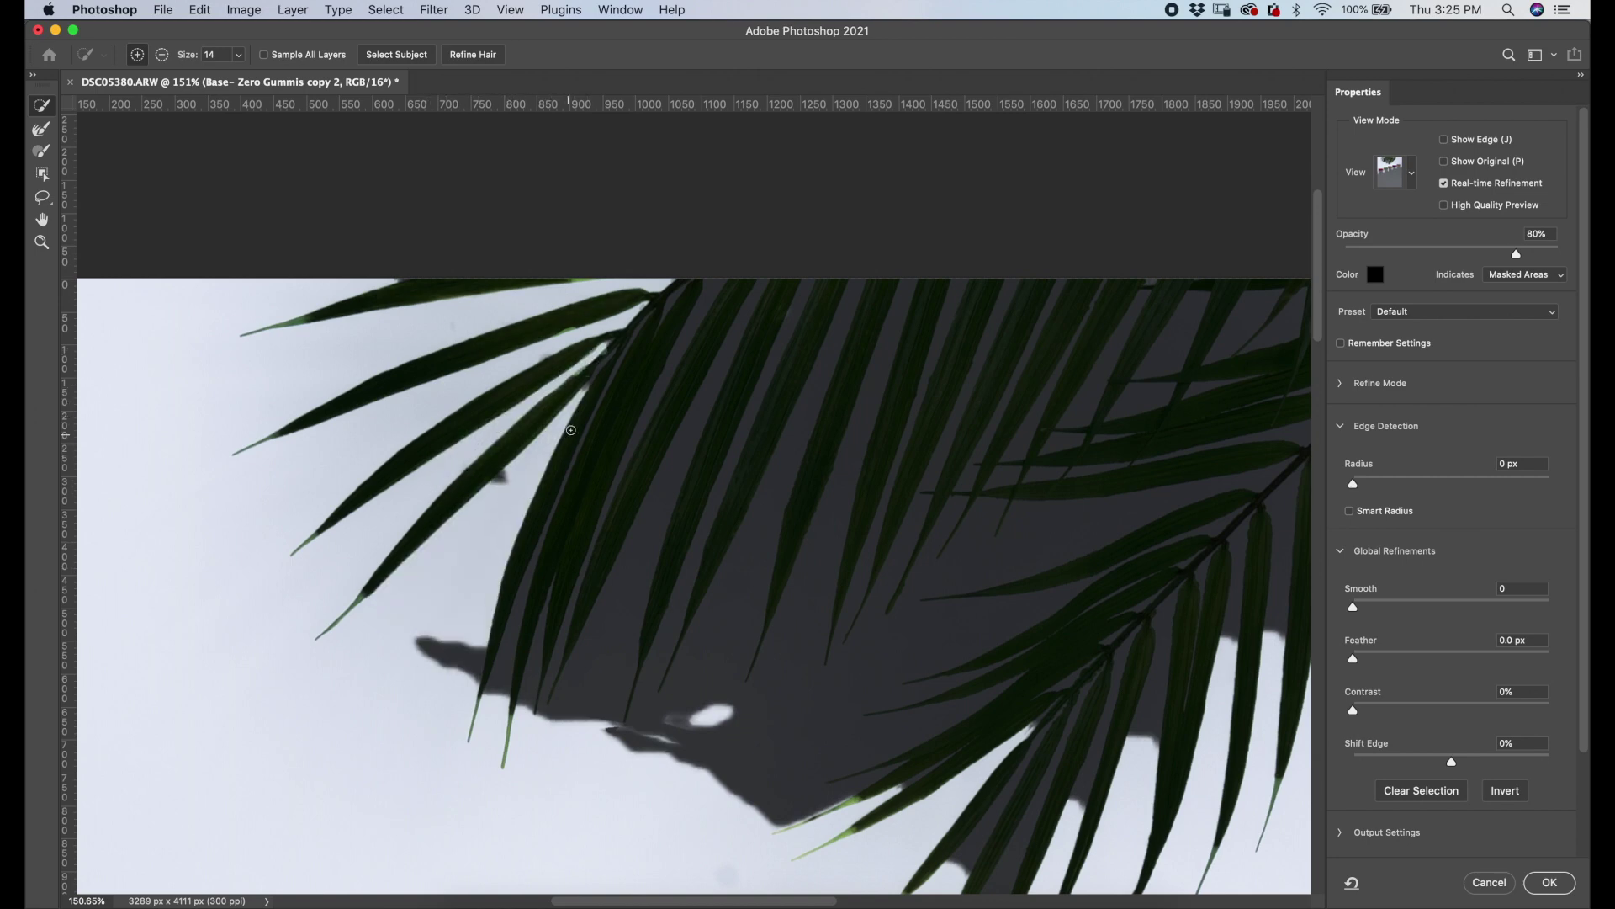
drag(511, 456, 501, 476)
drag(434, 646, 482, 651)
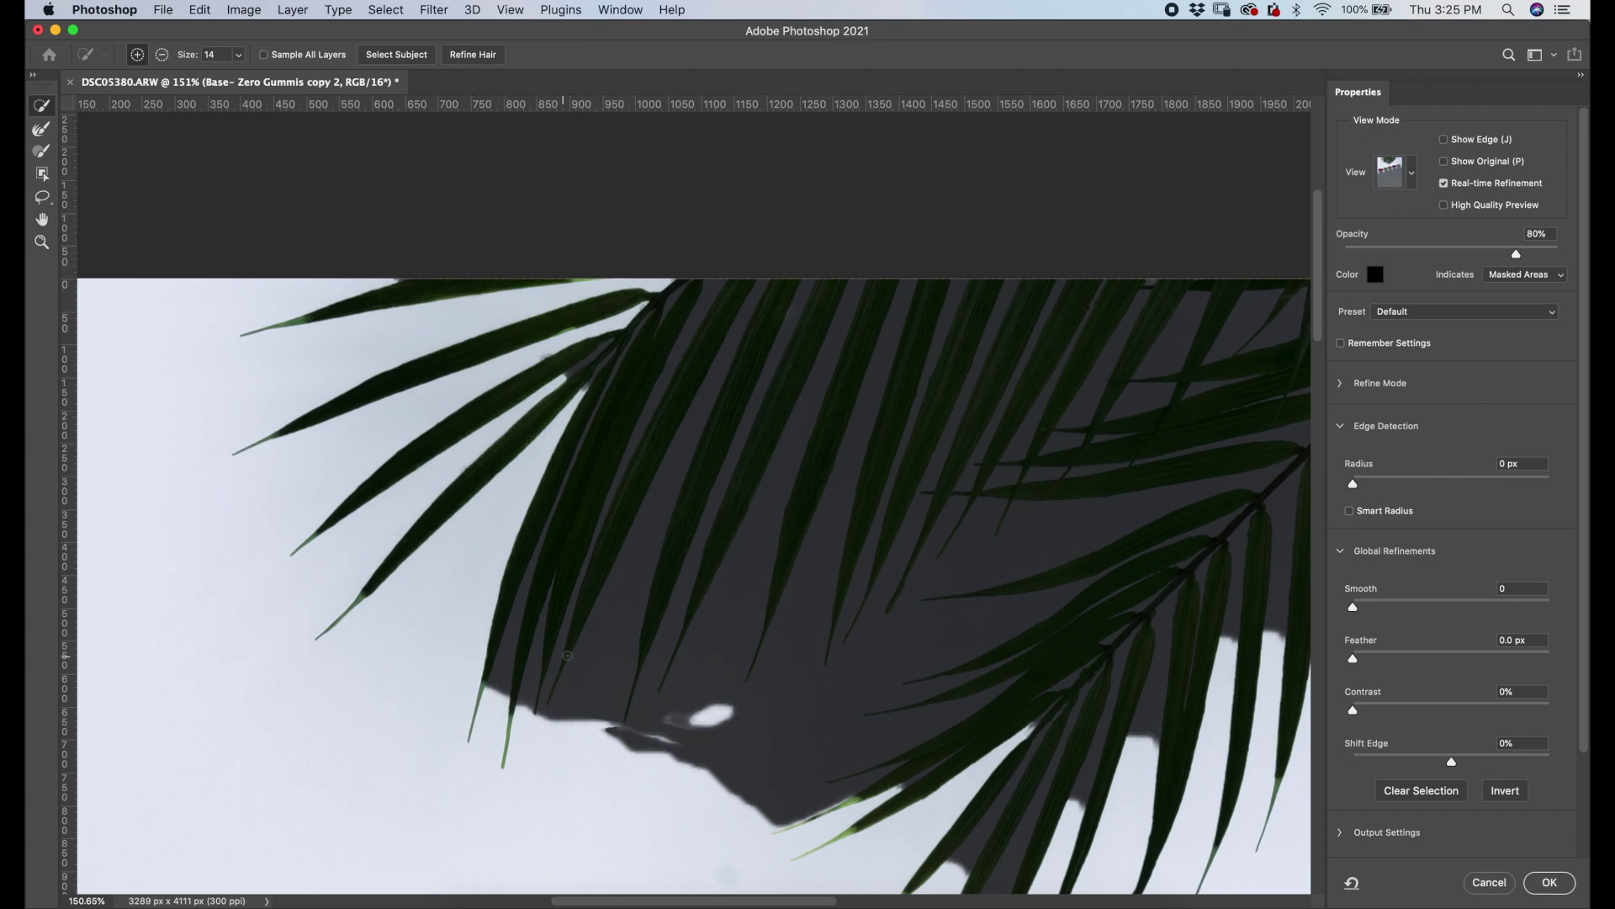
- Add the wall area between the two palm fronds and the gaps between the left frond's middle leaves to the selection
mouse_move(593, 712)
mouse_down()
mouse_move(618, 589)
mouse_move(812, 756)
mouse_up()
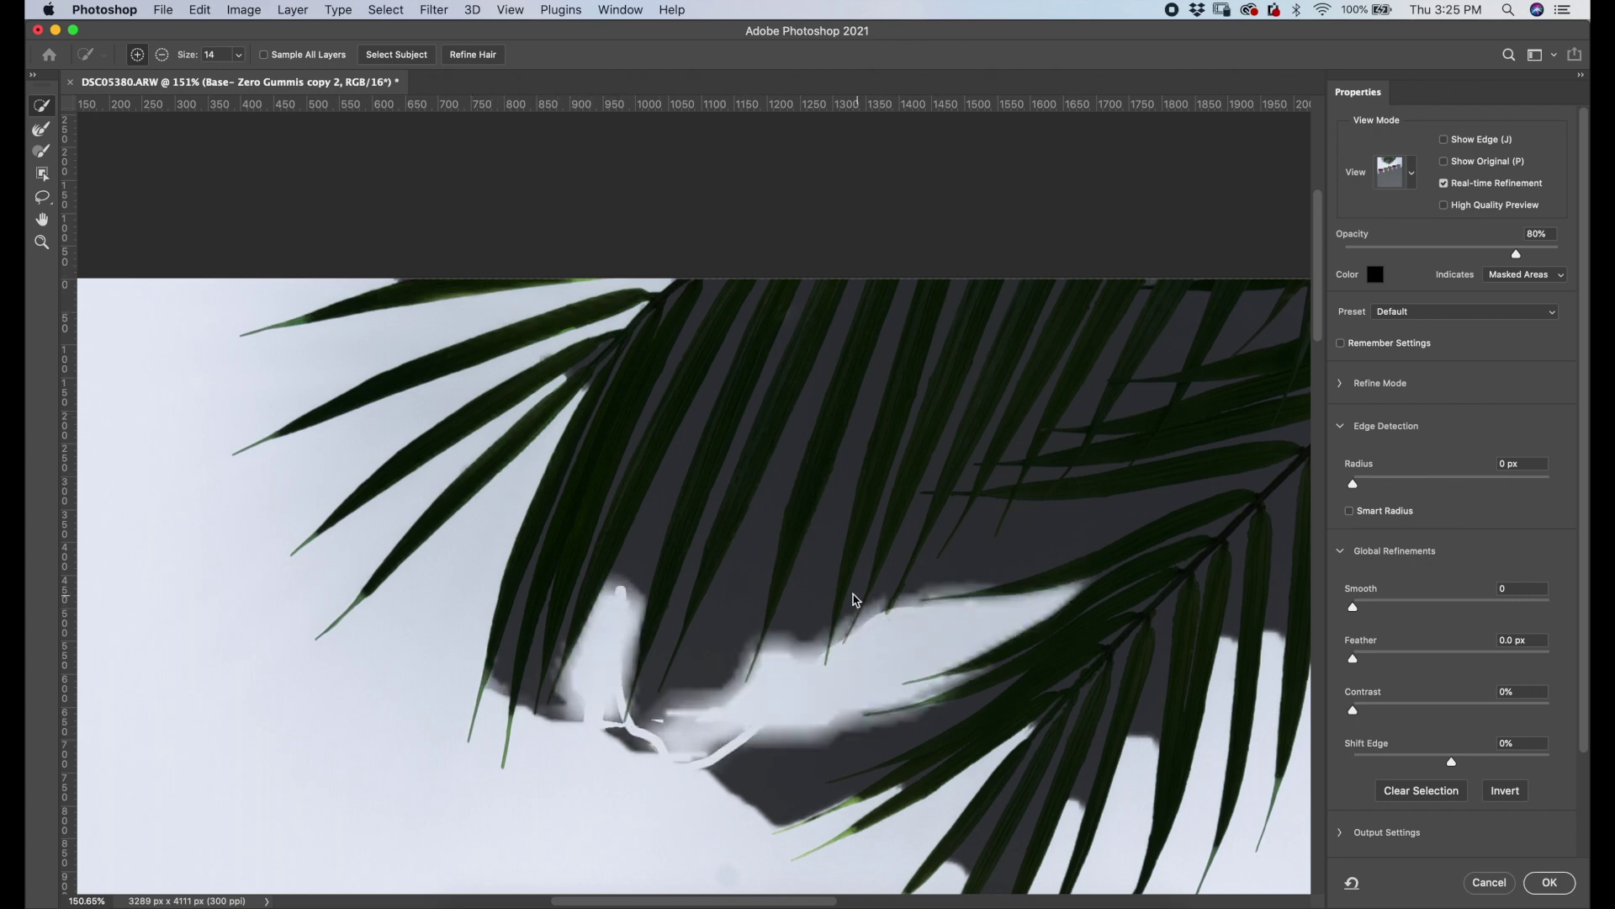
drag(694, 741, 742, 542)
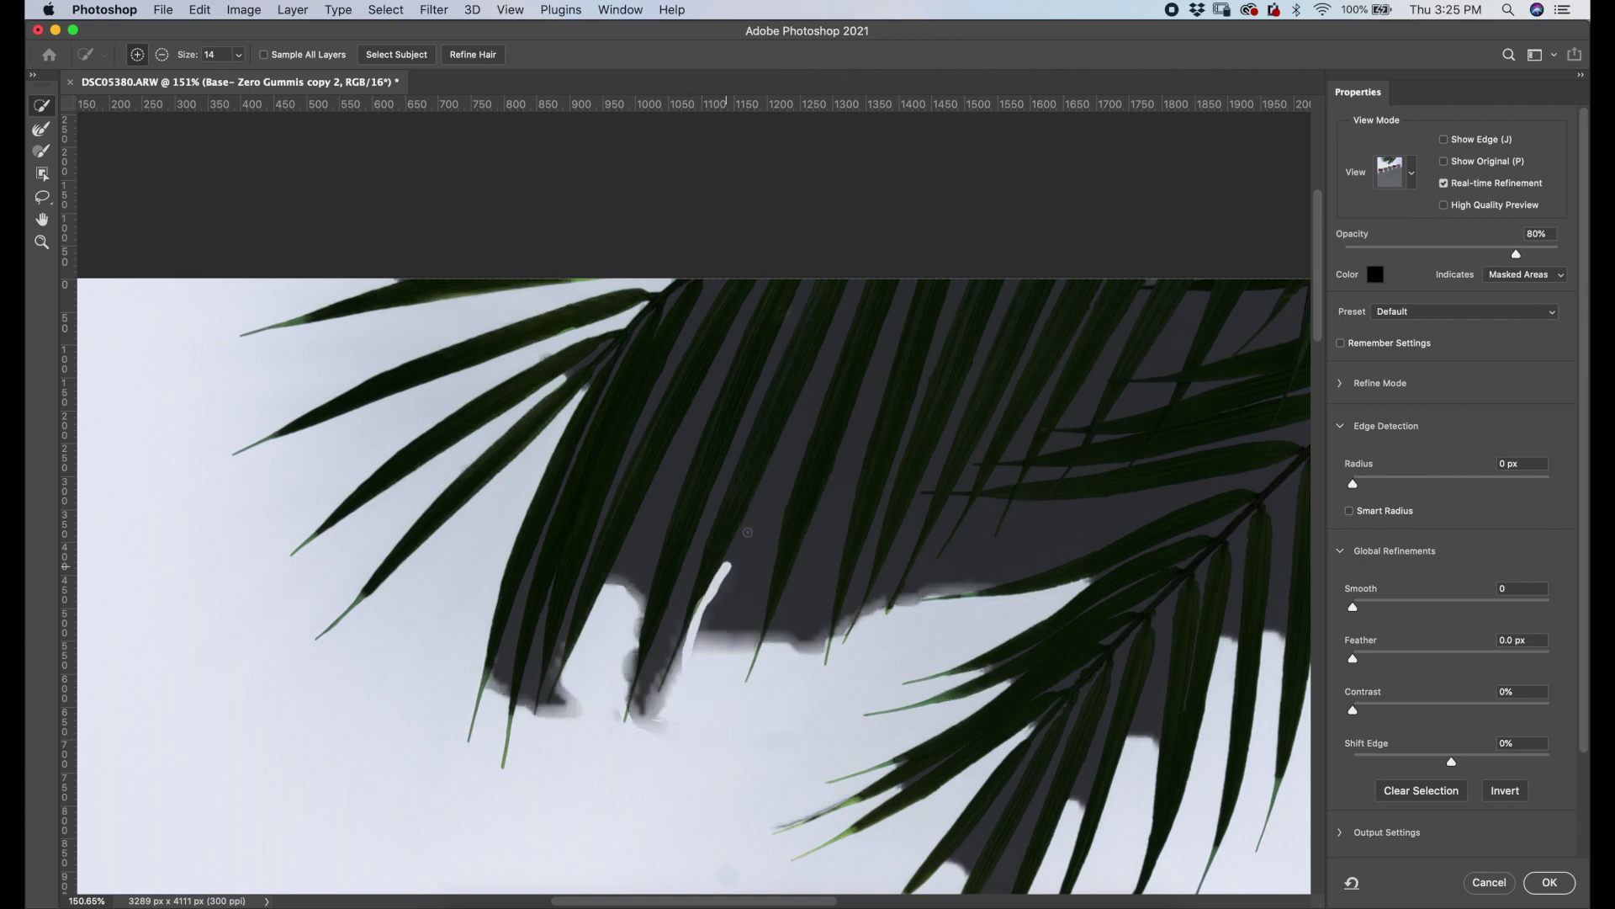
drag(794, 673, 835, 497)
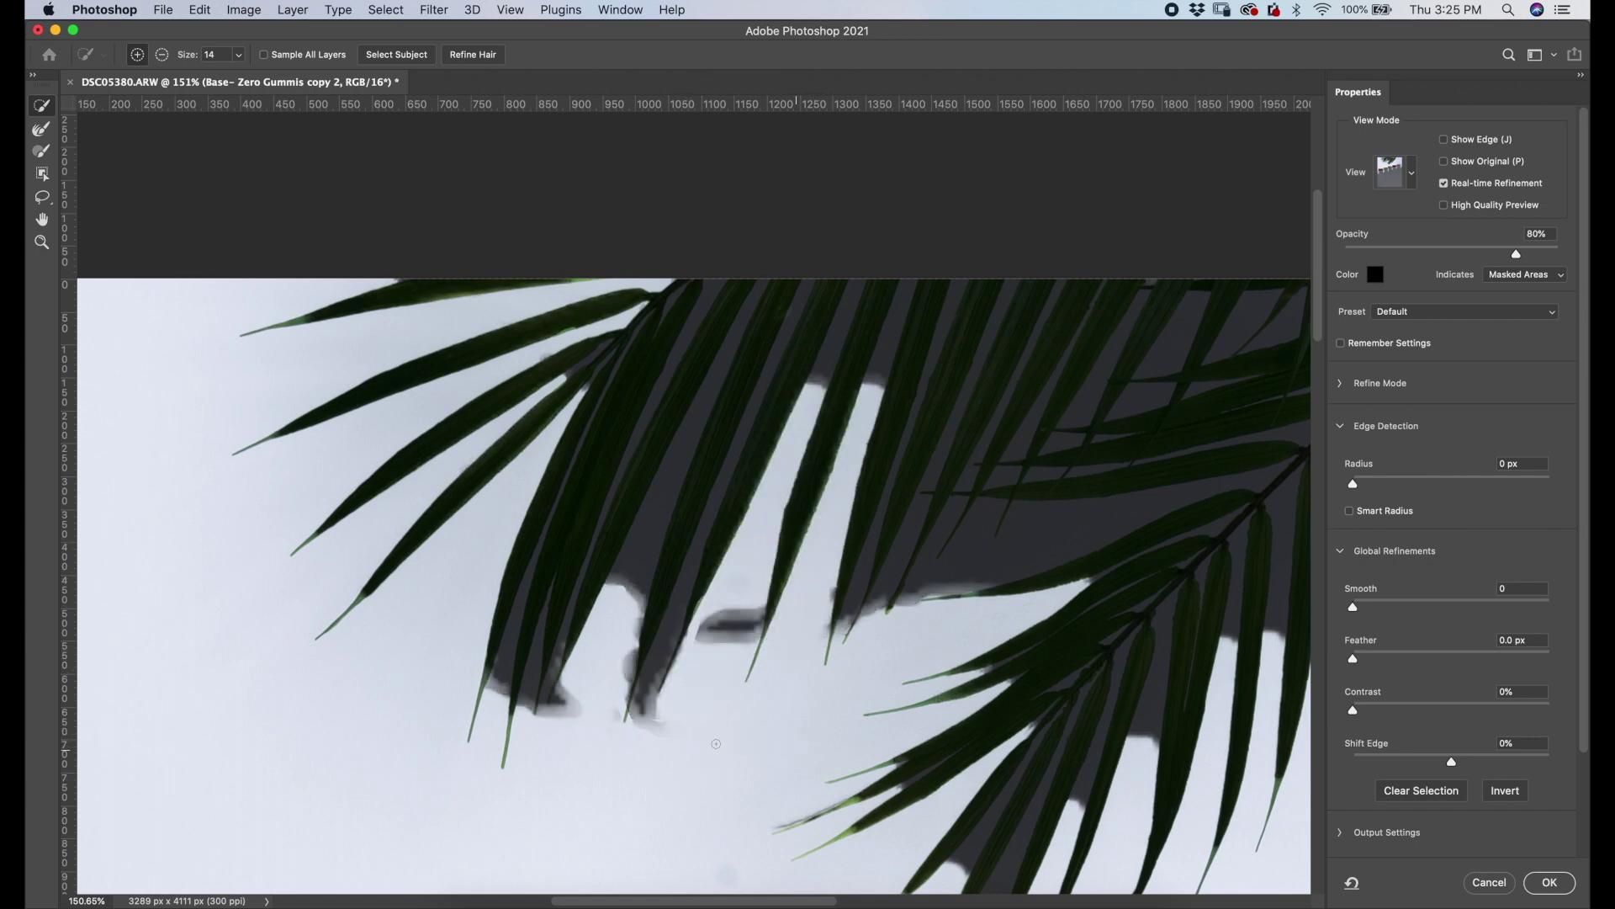
drag(655, 713, 687, 547)
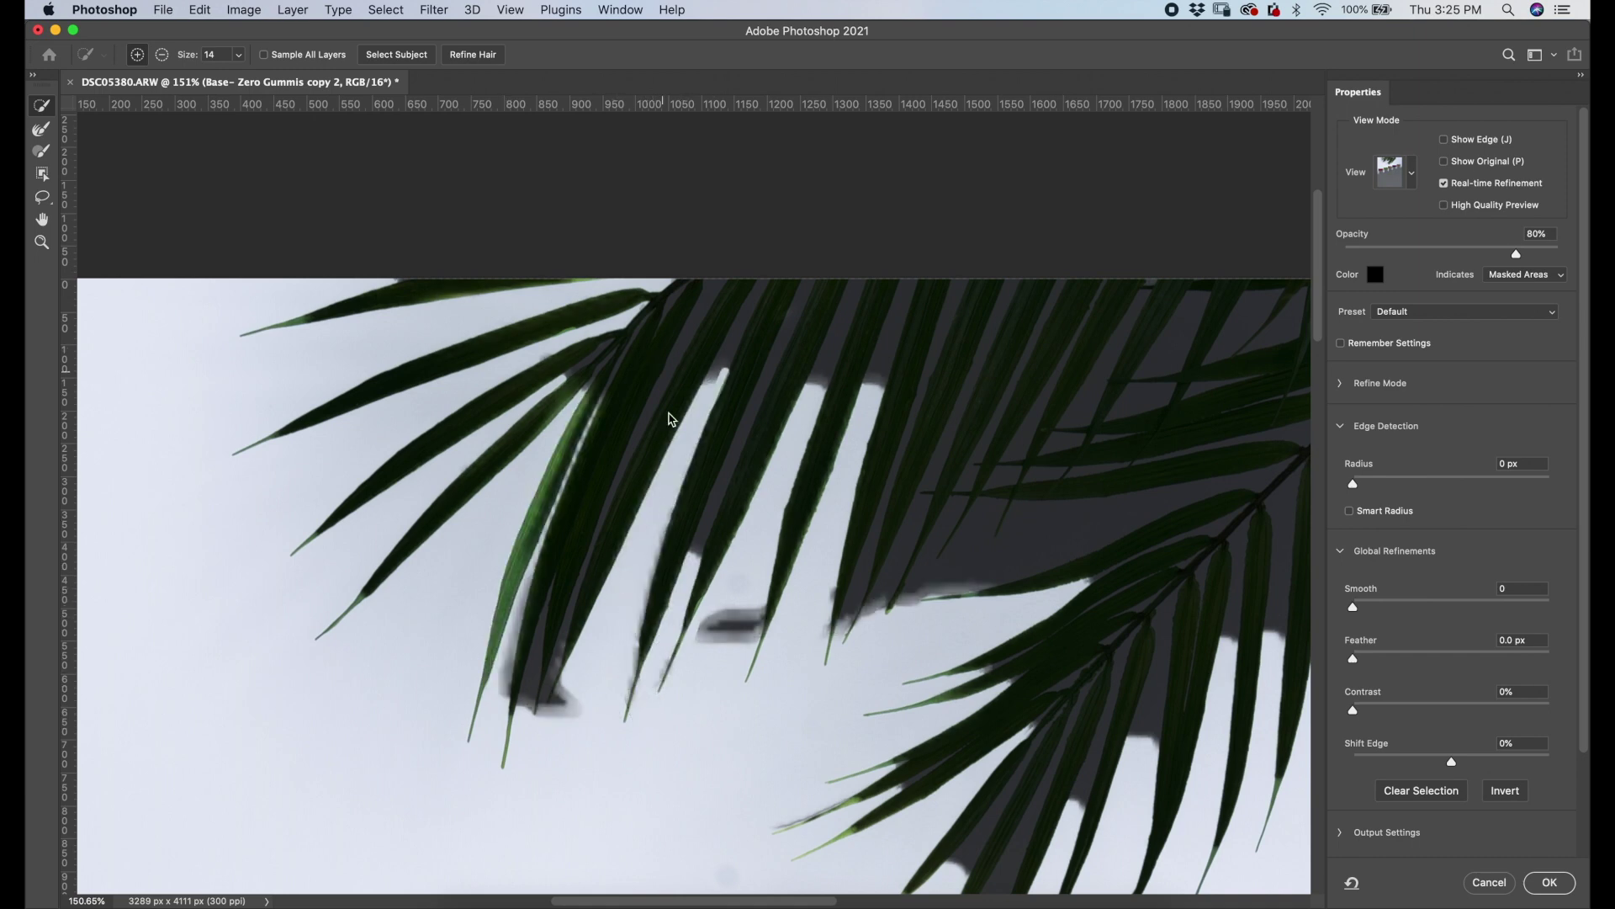
- Brush over both palm fronds with the Refine Edge Brush to bring the wall gaps between their leaves into the selection
scroll(660, 505, down, 3)
click(40, 128)
mouse_move(565, 451)
mouse_down()
mouse_move(610, 408)
mouse_move(635, 488)
mouse_move(769, 438)
mouse_move(844, 504)
mouse_move(968, 420)
mouse_move(1099, 365)
mouse_up()
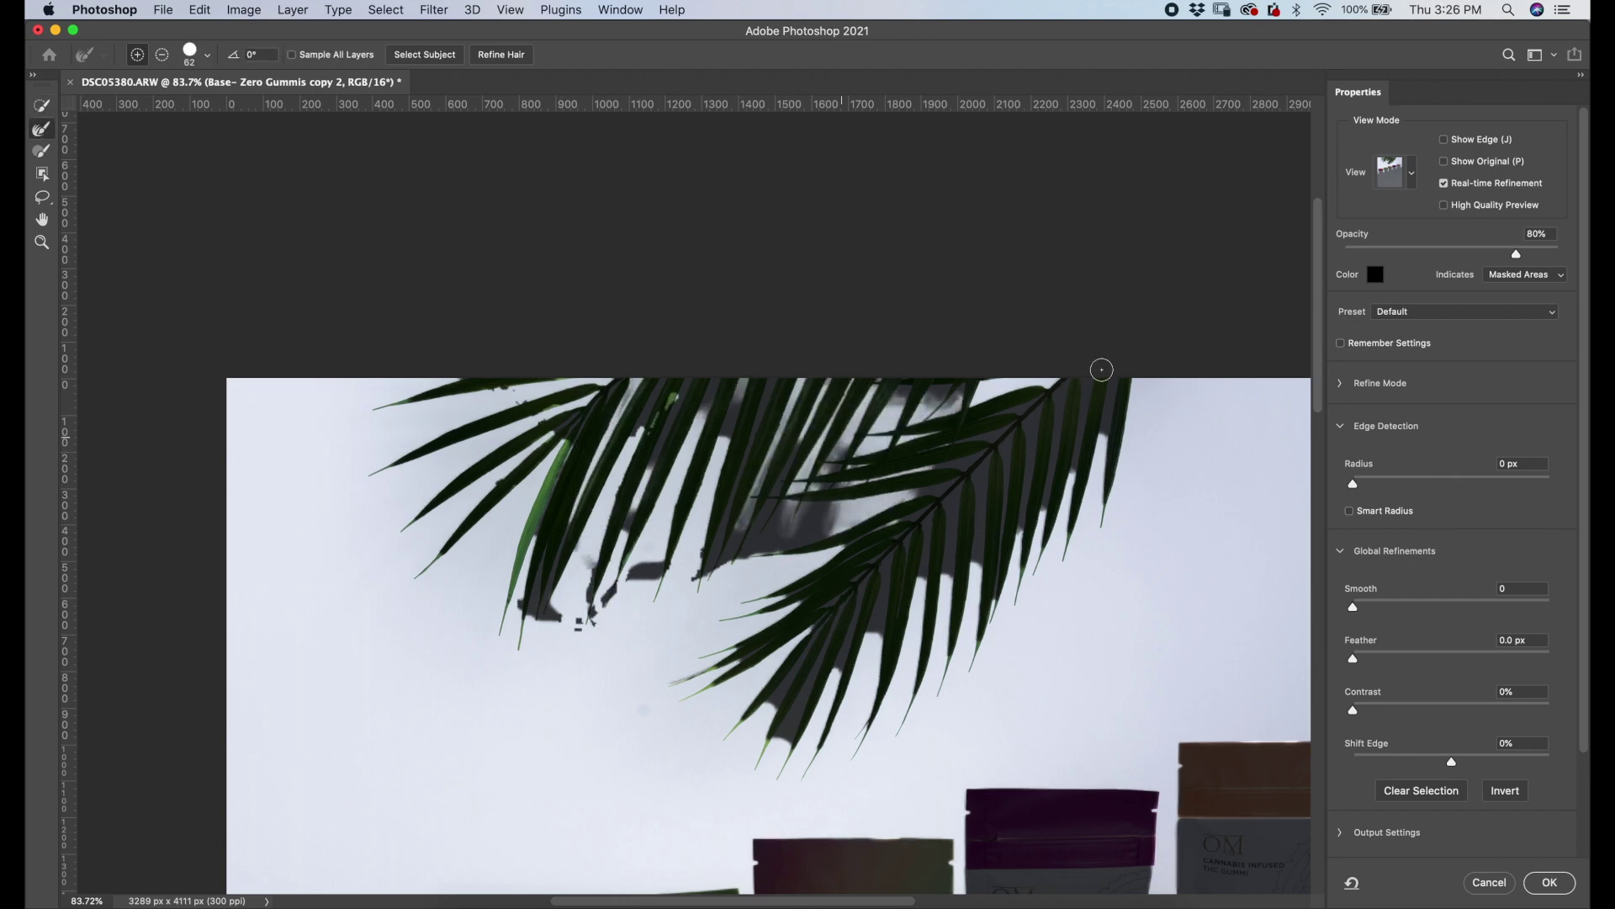
mouse_move(851, 618)
mouse_down()
mouse_move(826, 627)
mouse_move(980, 488)
mouse_up()
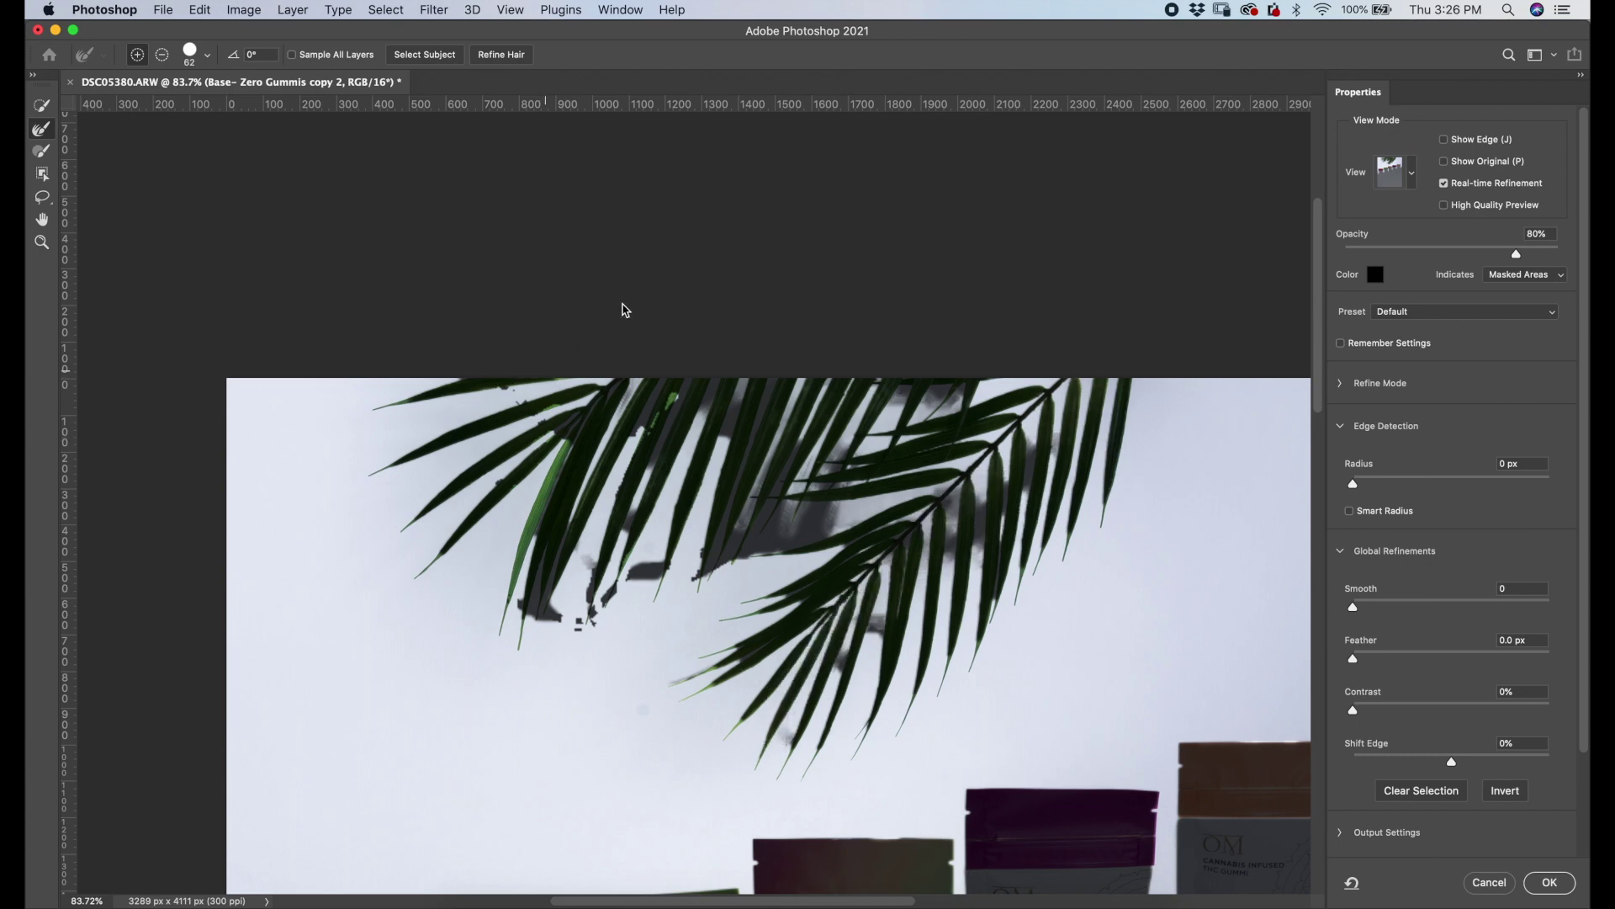
mouse_move(629, 419)
mouse_down()
mouse_move(729, 419)
mouse_move(657, 565)
mouse_move(510, 569)
mouse_up()
drag(889, 399, 978, 364)
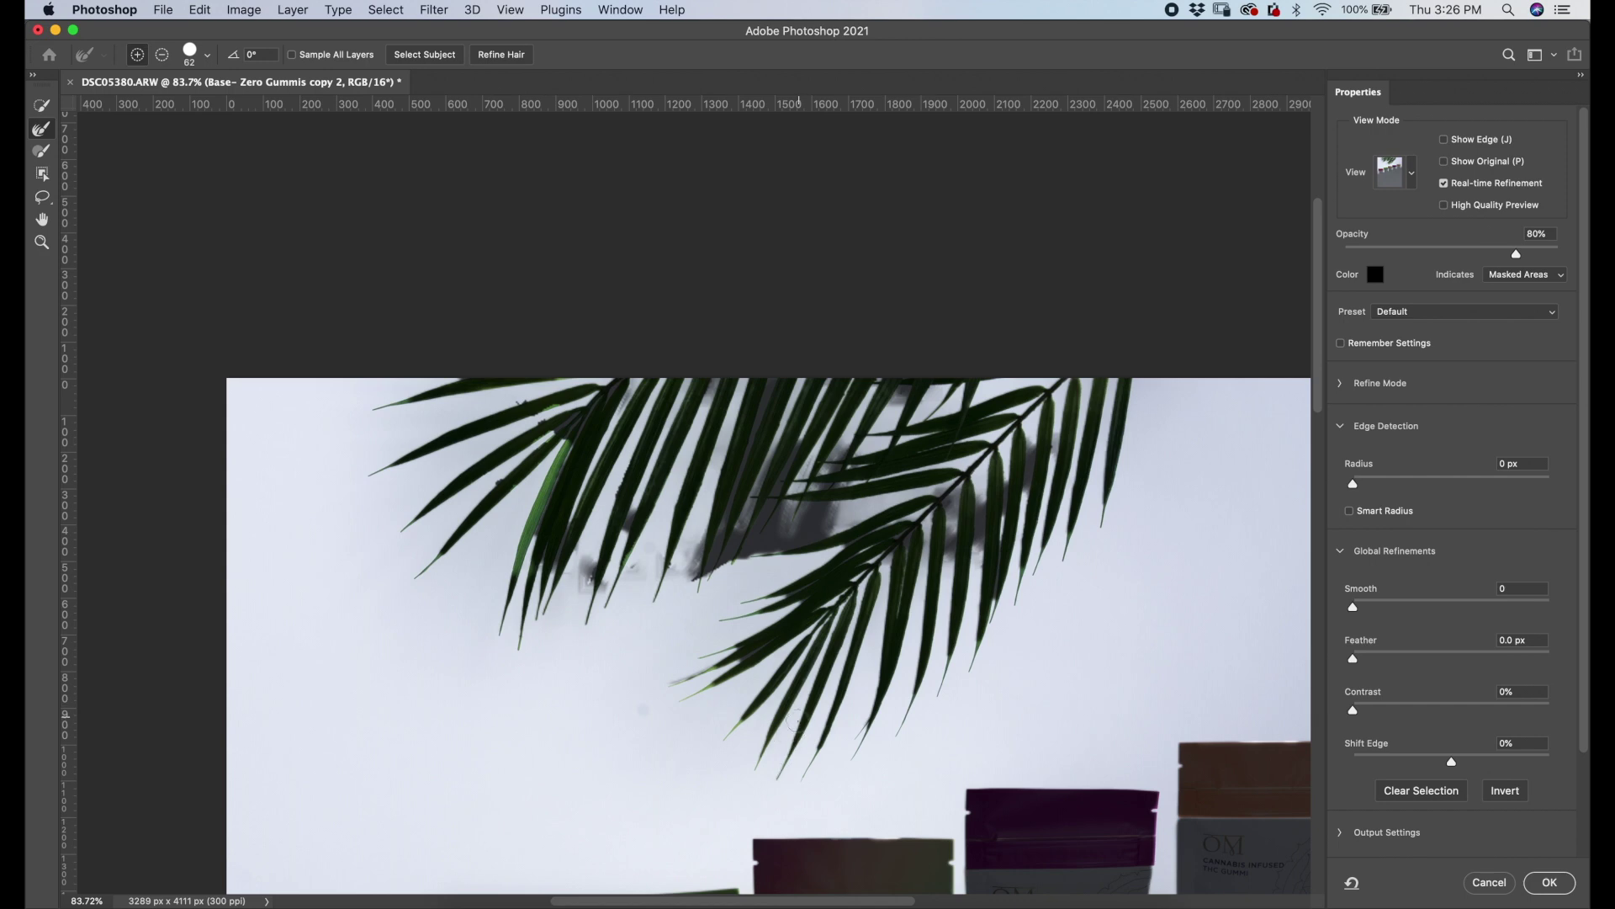
- Refine the remaining masked wall patches among the right frond's outer leaves and across the left frond's leaves
mouse_move(949, 503)
mouse_down()
mouse_move(954, 565)
mouse_move(972, 517)
mouse_move(983, 564)
mouse_move(984, 501)
mouse_move(980, 571)
mouse_up()
drag(1013, 464, 999, 557)
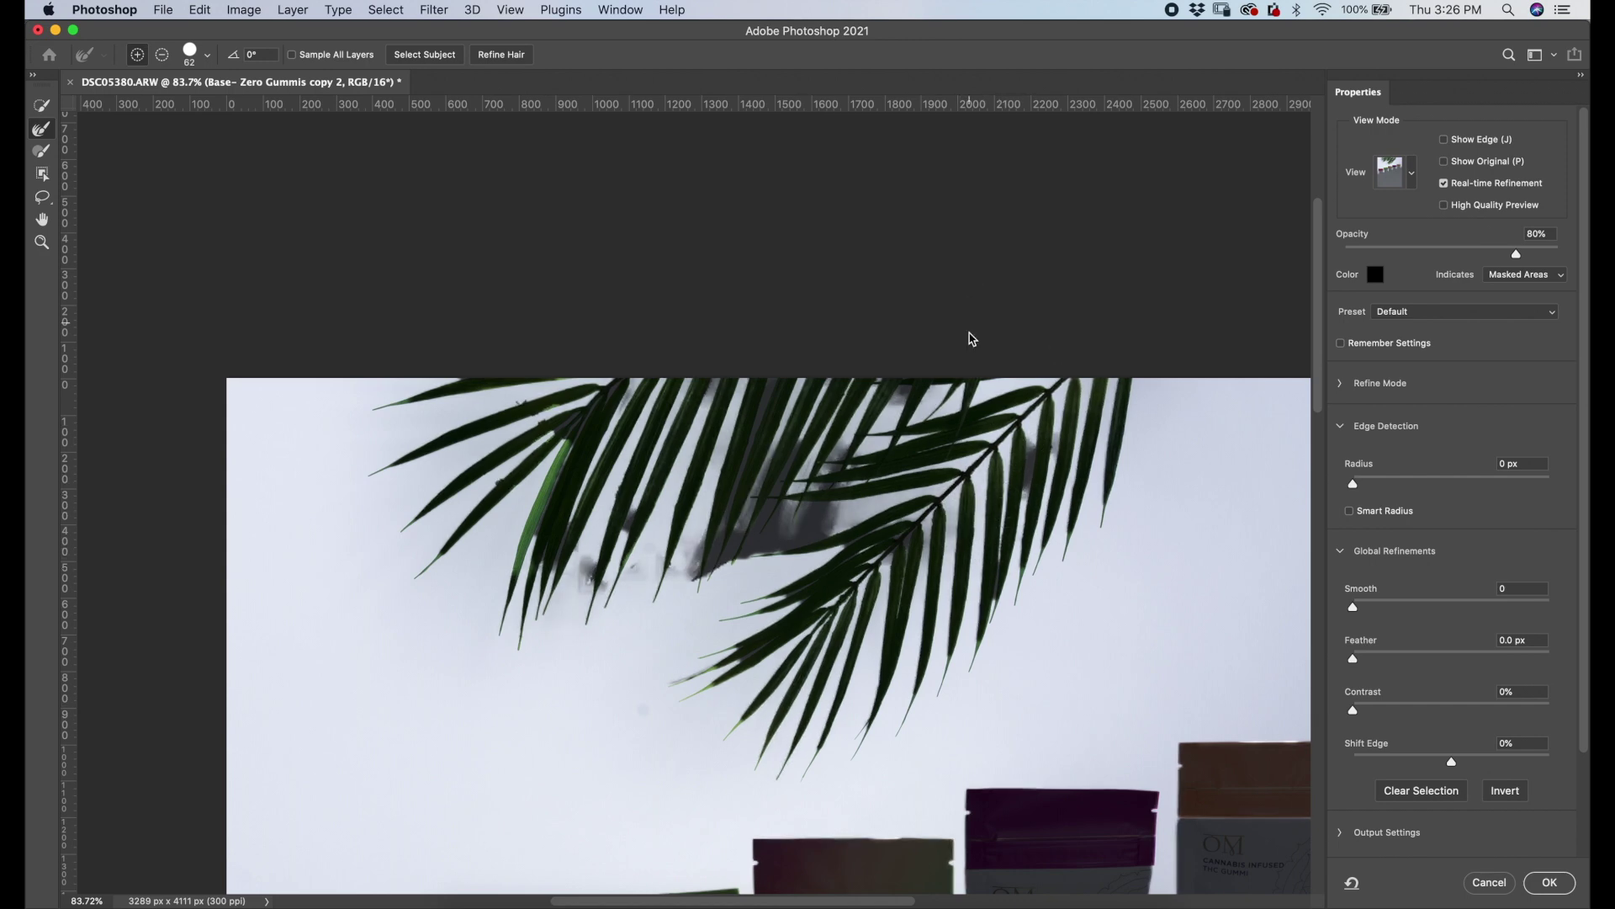
drag(1032, 438, 1036, 493)
drag(912, 389, 919, 371)
drag(763, 382, 739, 487)
drag(682, 602, 749, 323)
mouse_move(646, 502)
mouse_down()
mouse_move(597, 608)
mouse_move(589, 572)
mouse_move(579, 607)
mouse_move(579, 568)
mouse_move(583, 609)
mouse_up()
drag(585, 527, 526, 568)
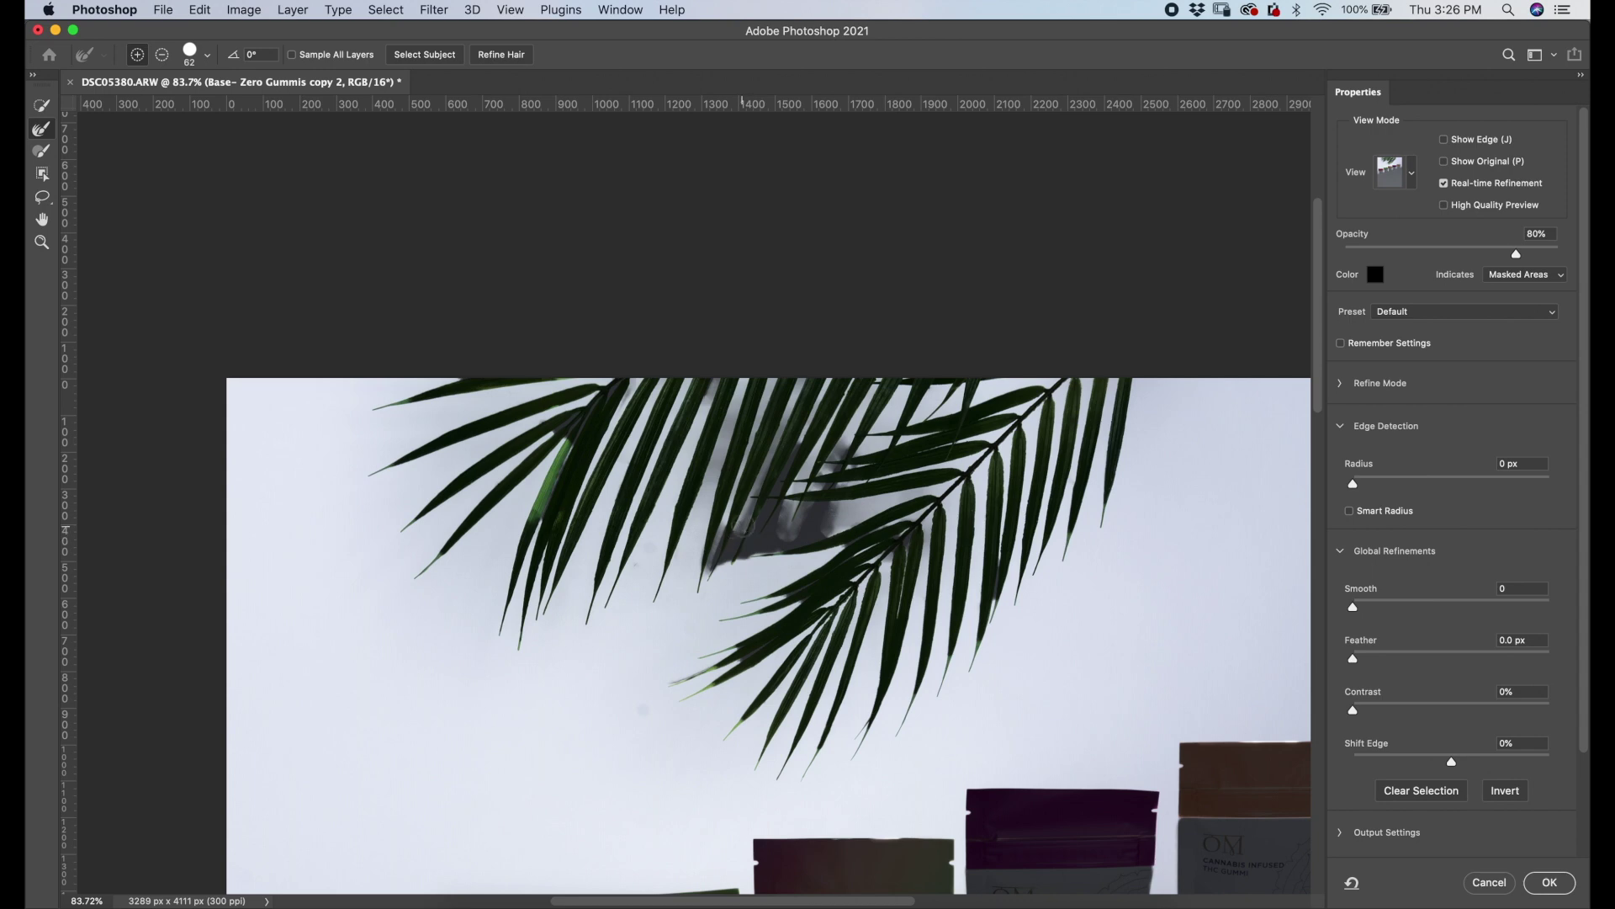
- Refine the masked wall patches where the leaf tips of the two palm fronds meet and overlap
drag(743, 524, 716, 553)
mouse_move(779, 444)
mouse_down()
mouse_move(757, 446)
mouse_move(750, 538)
mouse_move(821, 564)
mouse_up()
drag(829, 471, 873, 456)
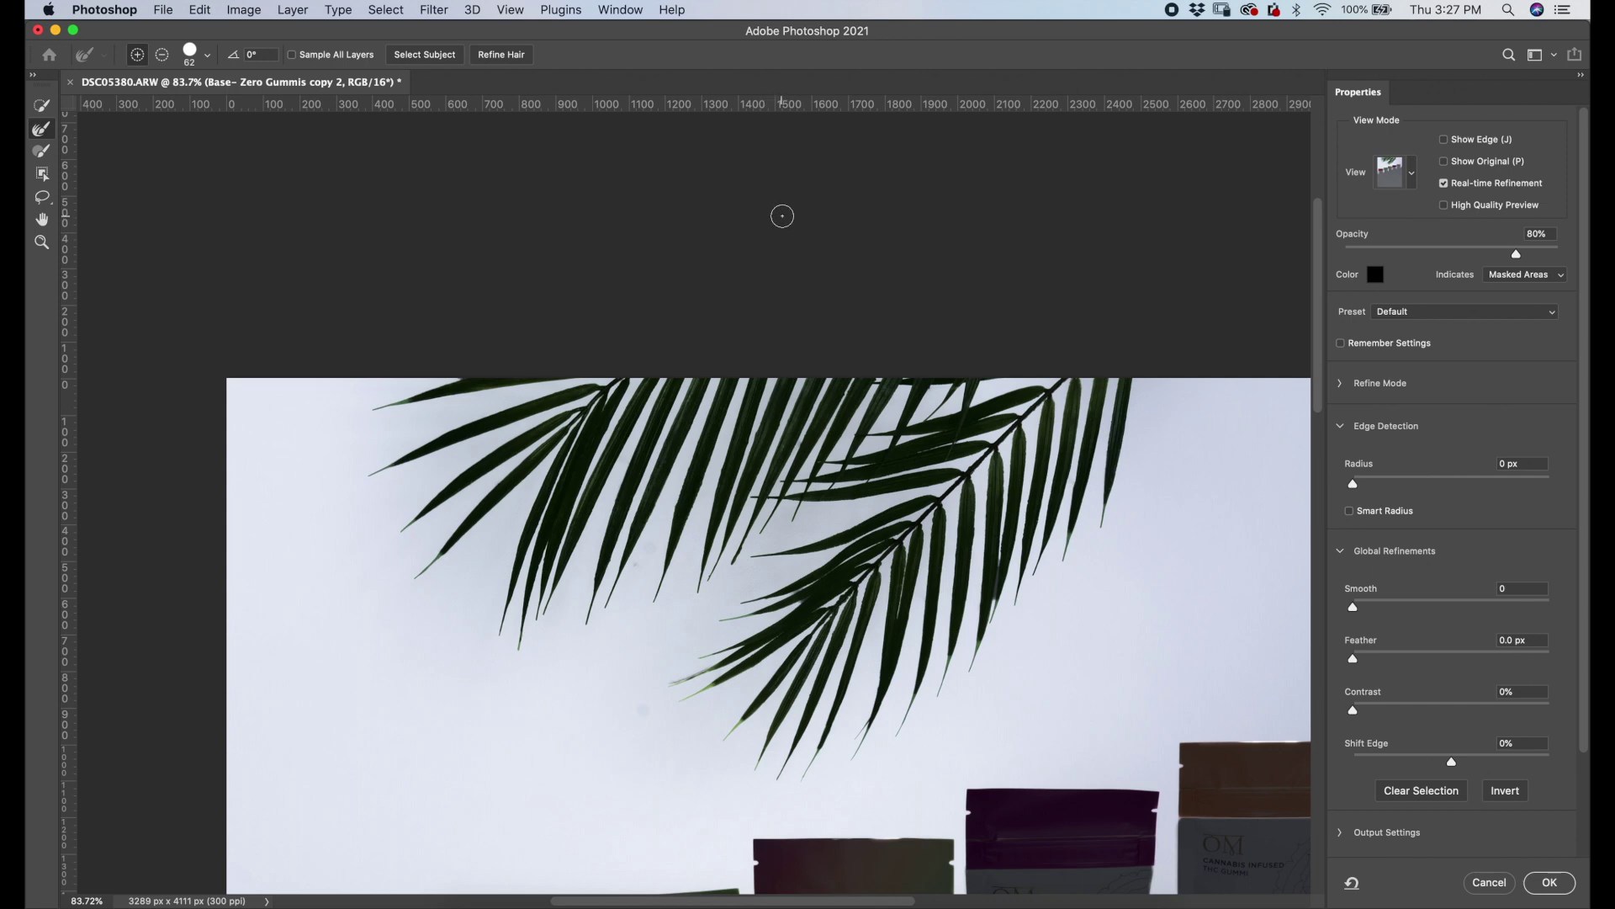
- Subtract along the tips of the left frond's outermost leaves with the Refine Edge Brush
click(165, 57)
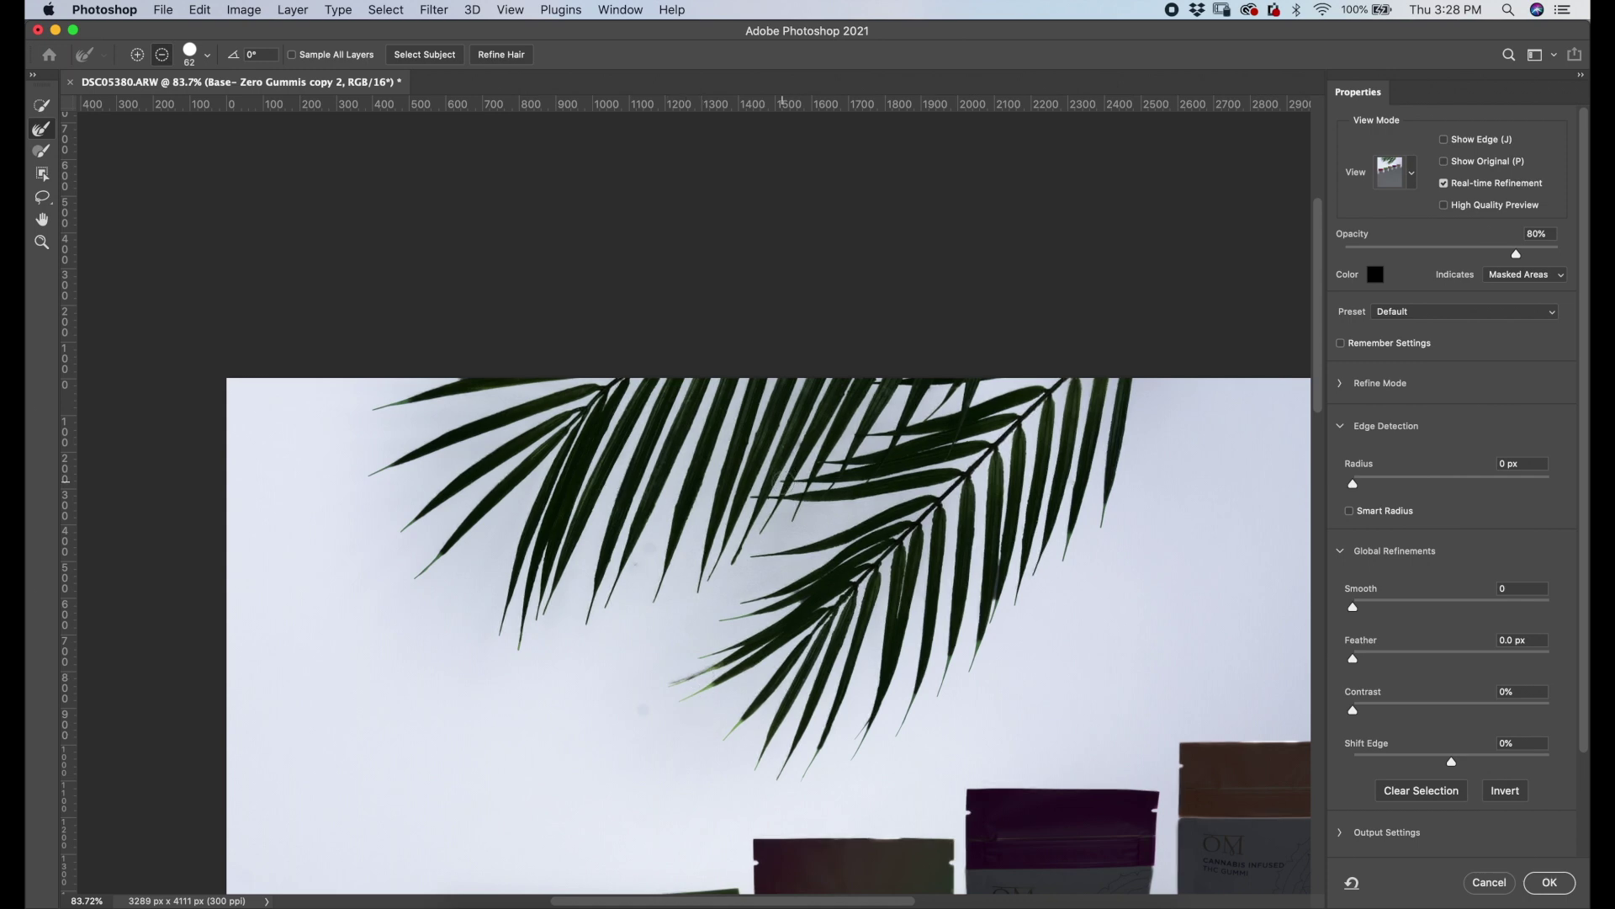
scroll(409, 366, up, 10)
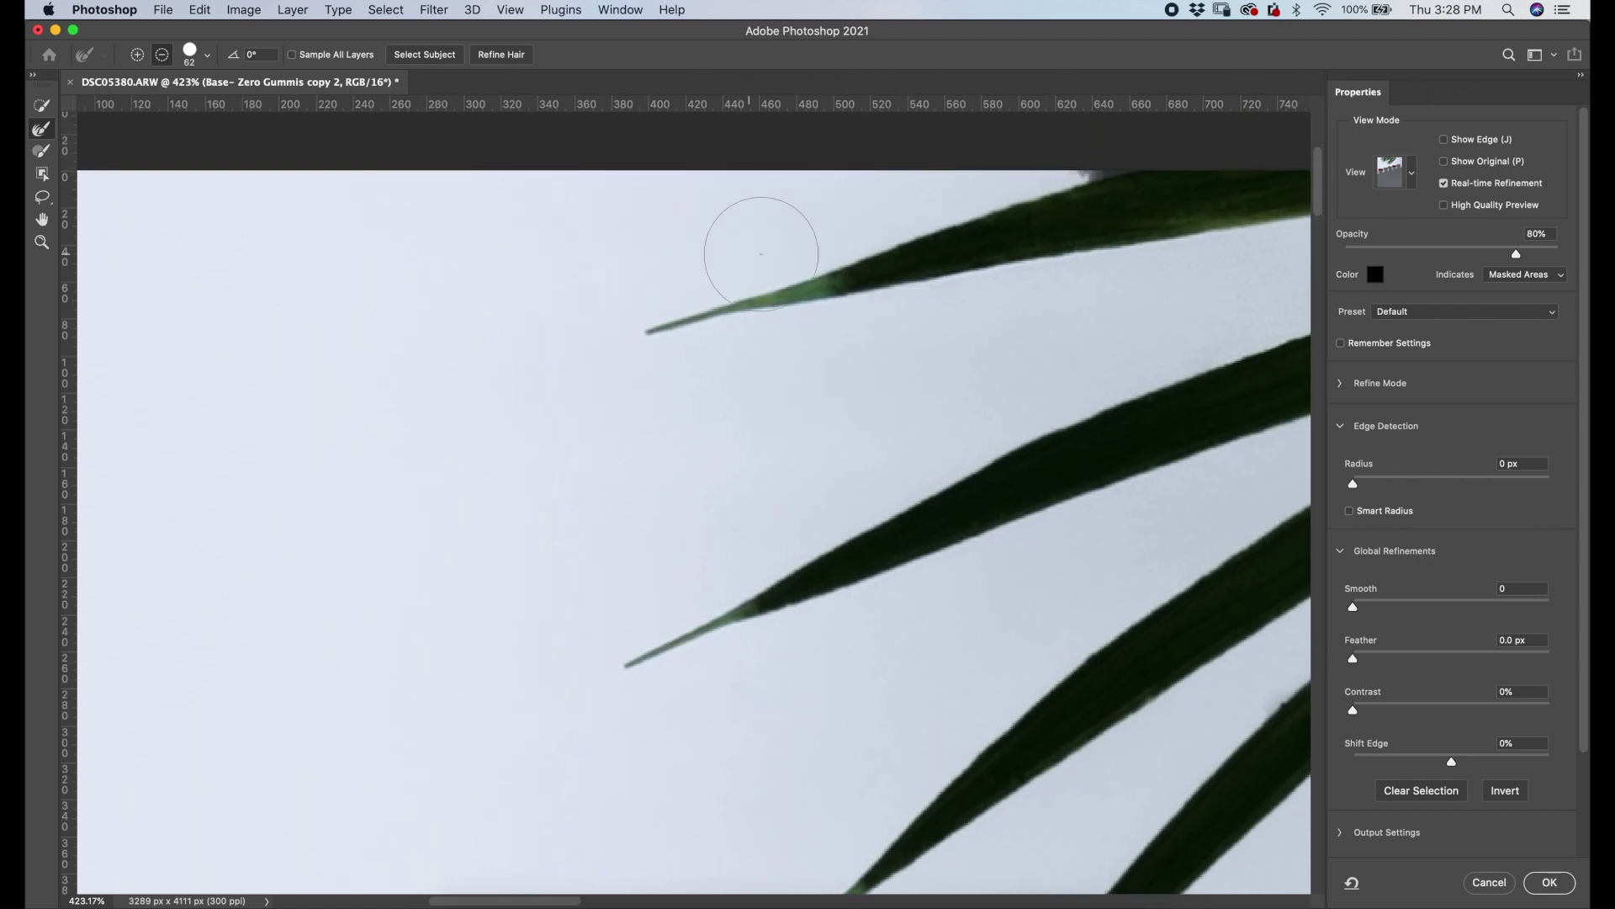
click(810, 292)
click(806, 291)
drag(806, 291, 740, 294)
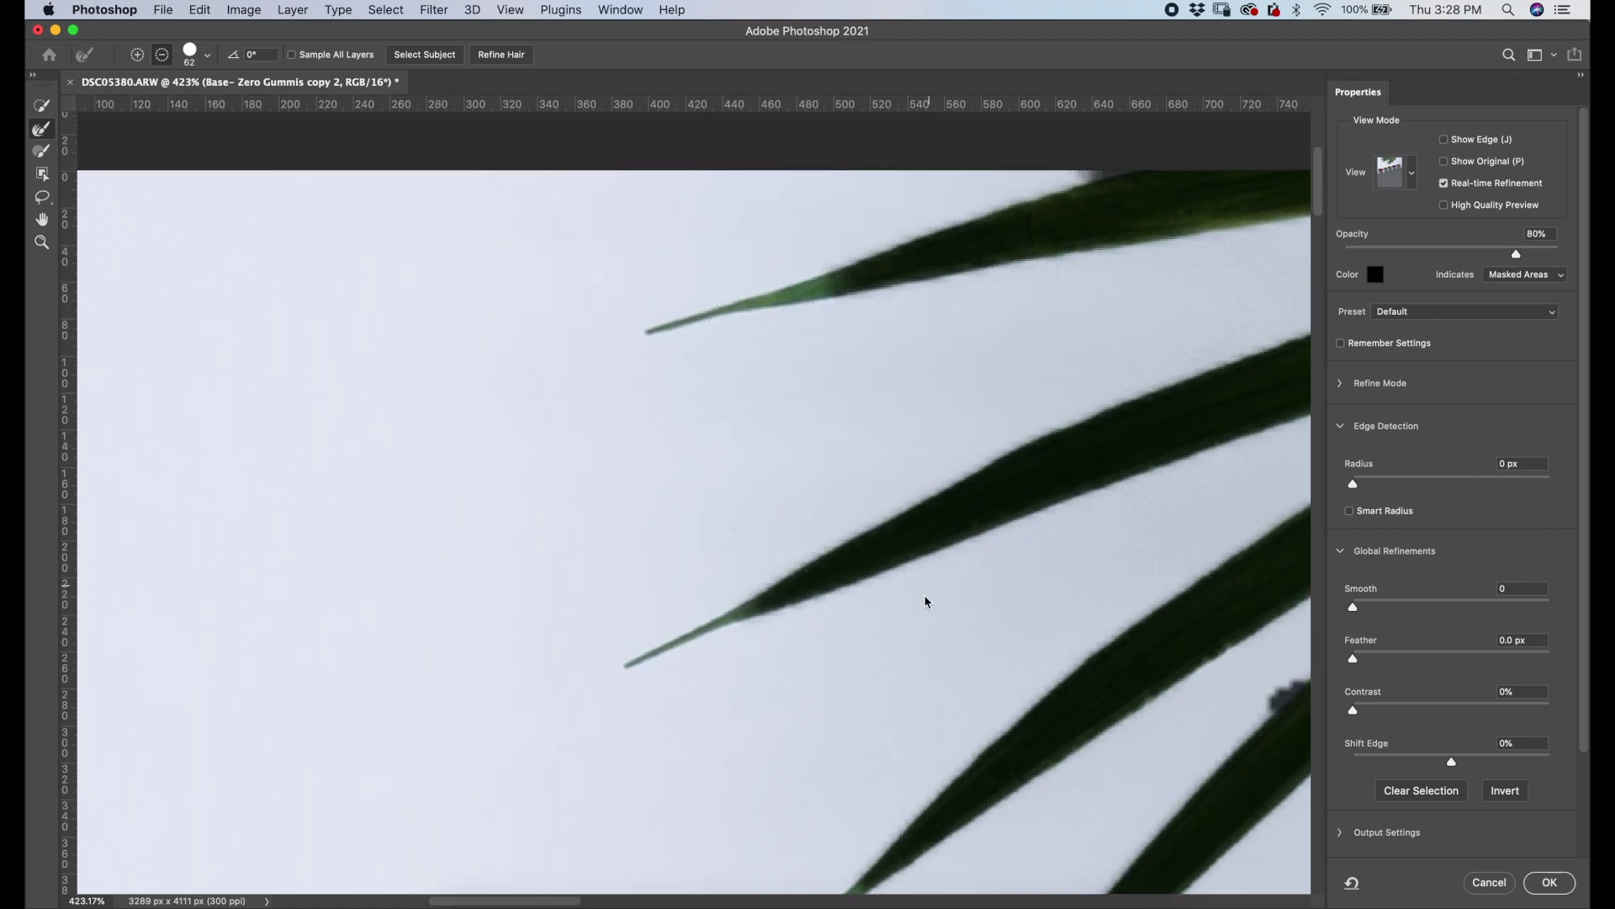
scroll(926, 602, down, 5)
scroll(559, 306, up, 2)
drag(590, 319, 515, 391)
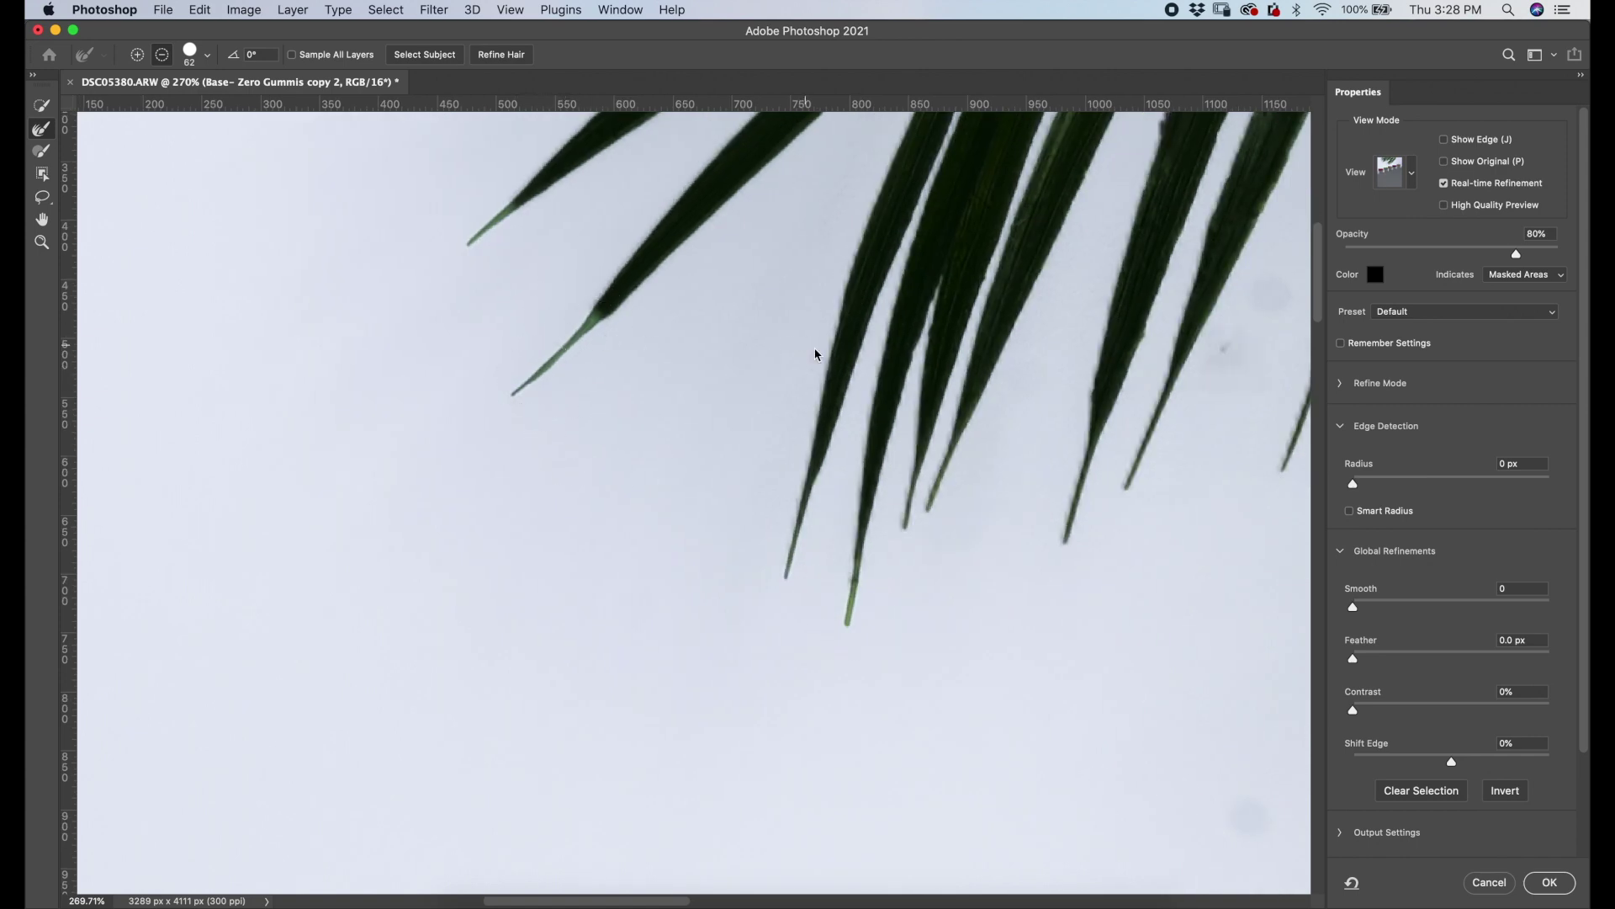
- Try to paint the left frond's green leaf tips out of the selection with a 12 px subtracting brush
click(42, 152)
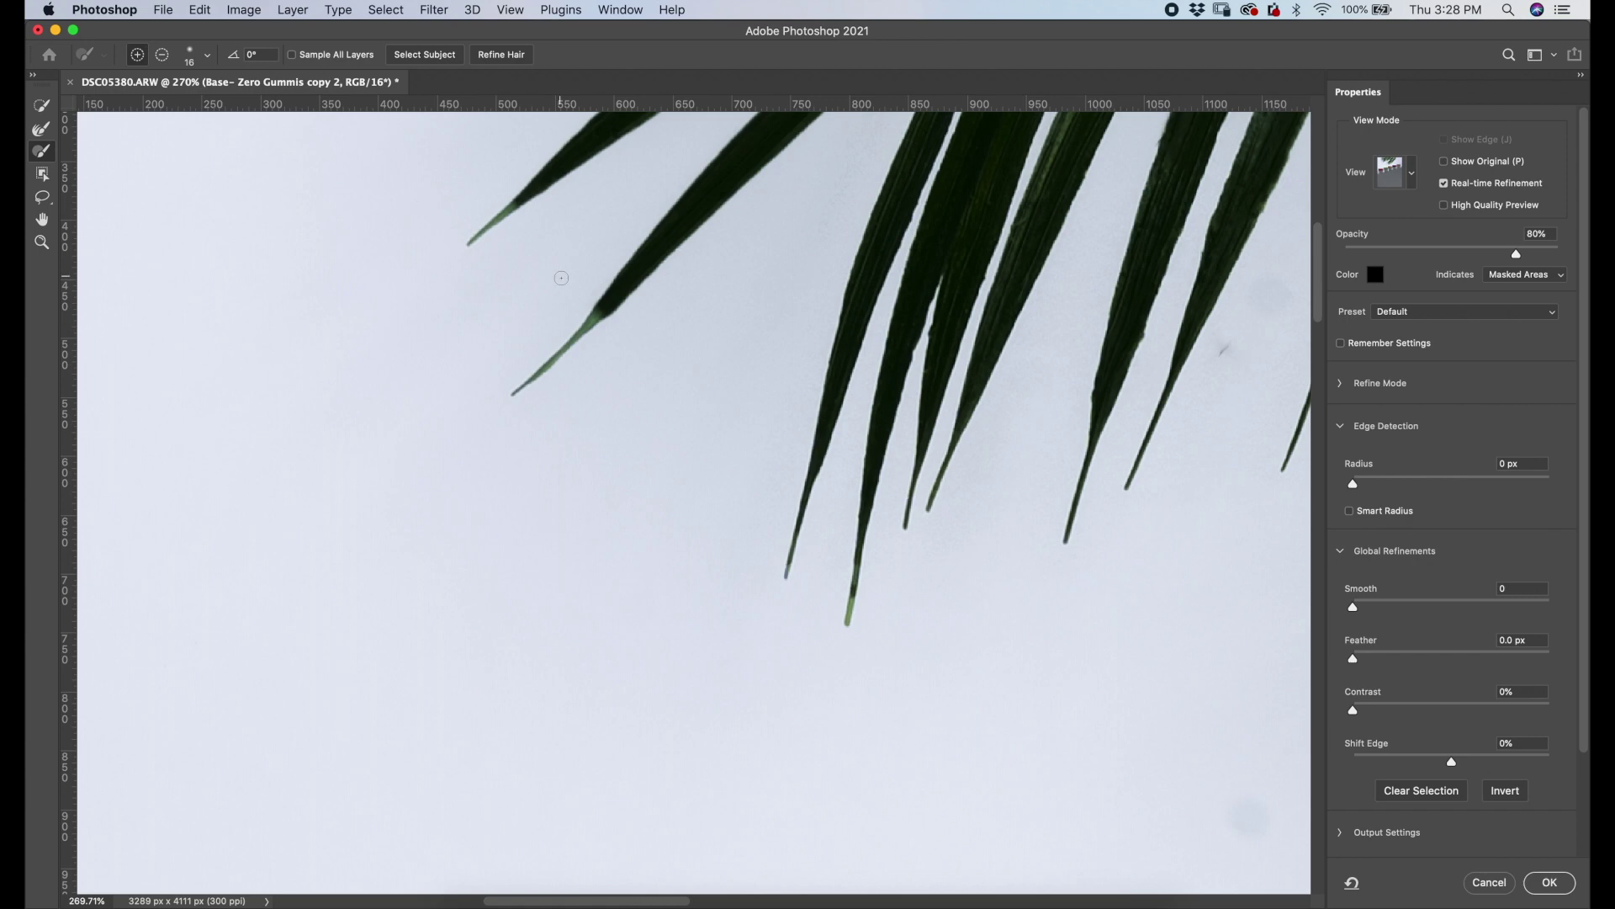
click(162, 57)
click(193, 57)
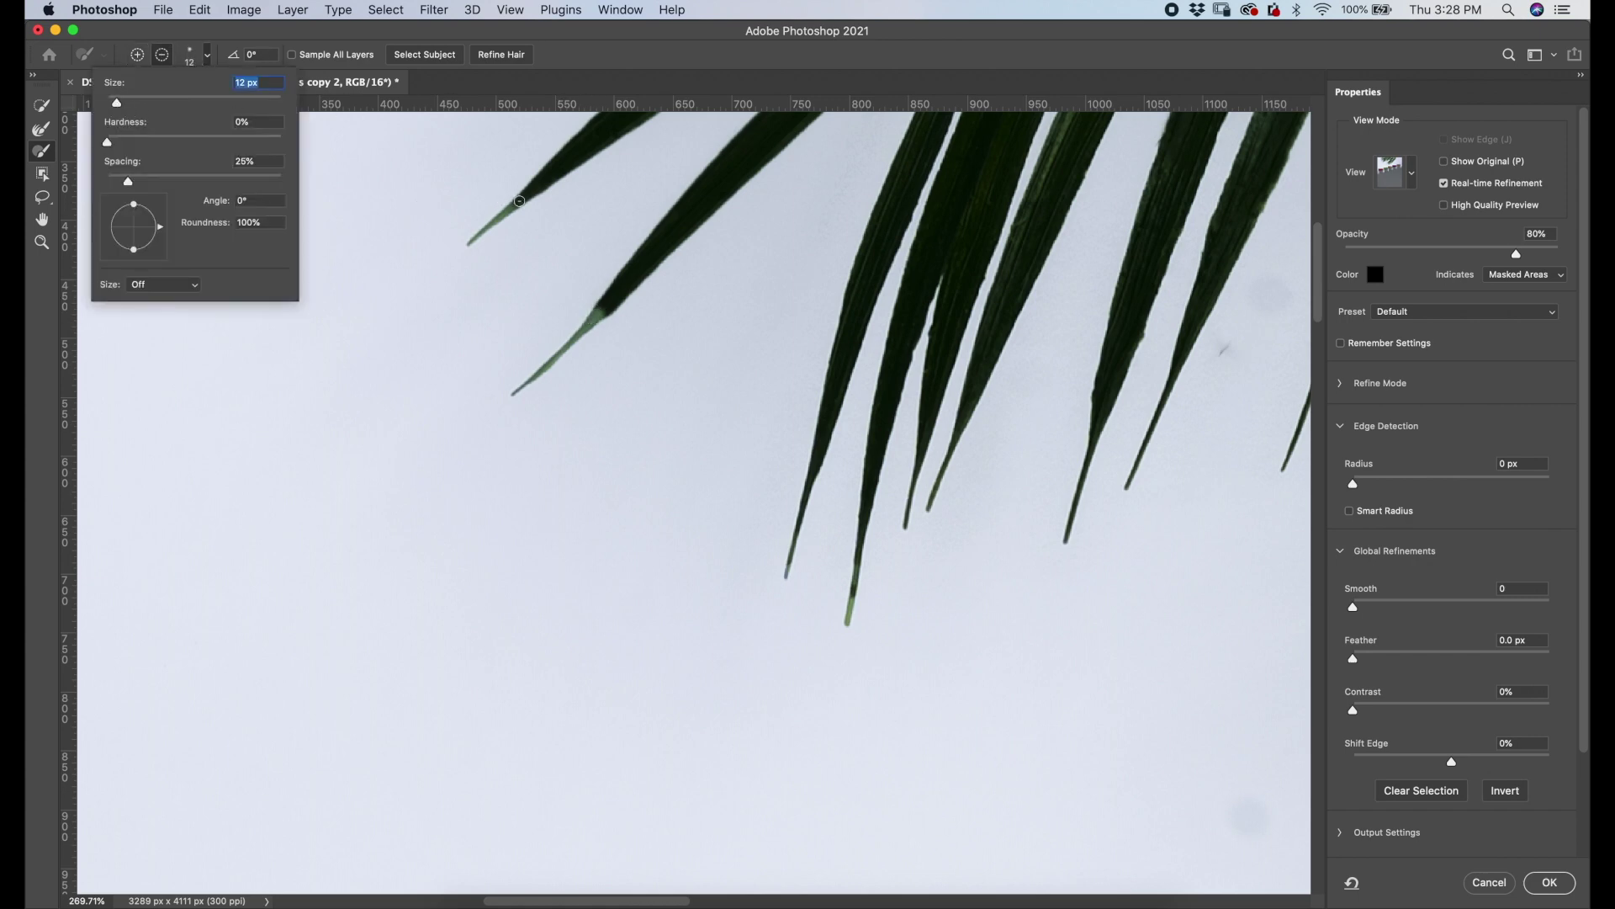
key(Return)
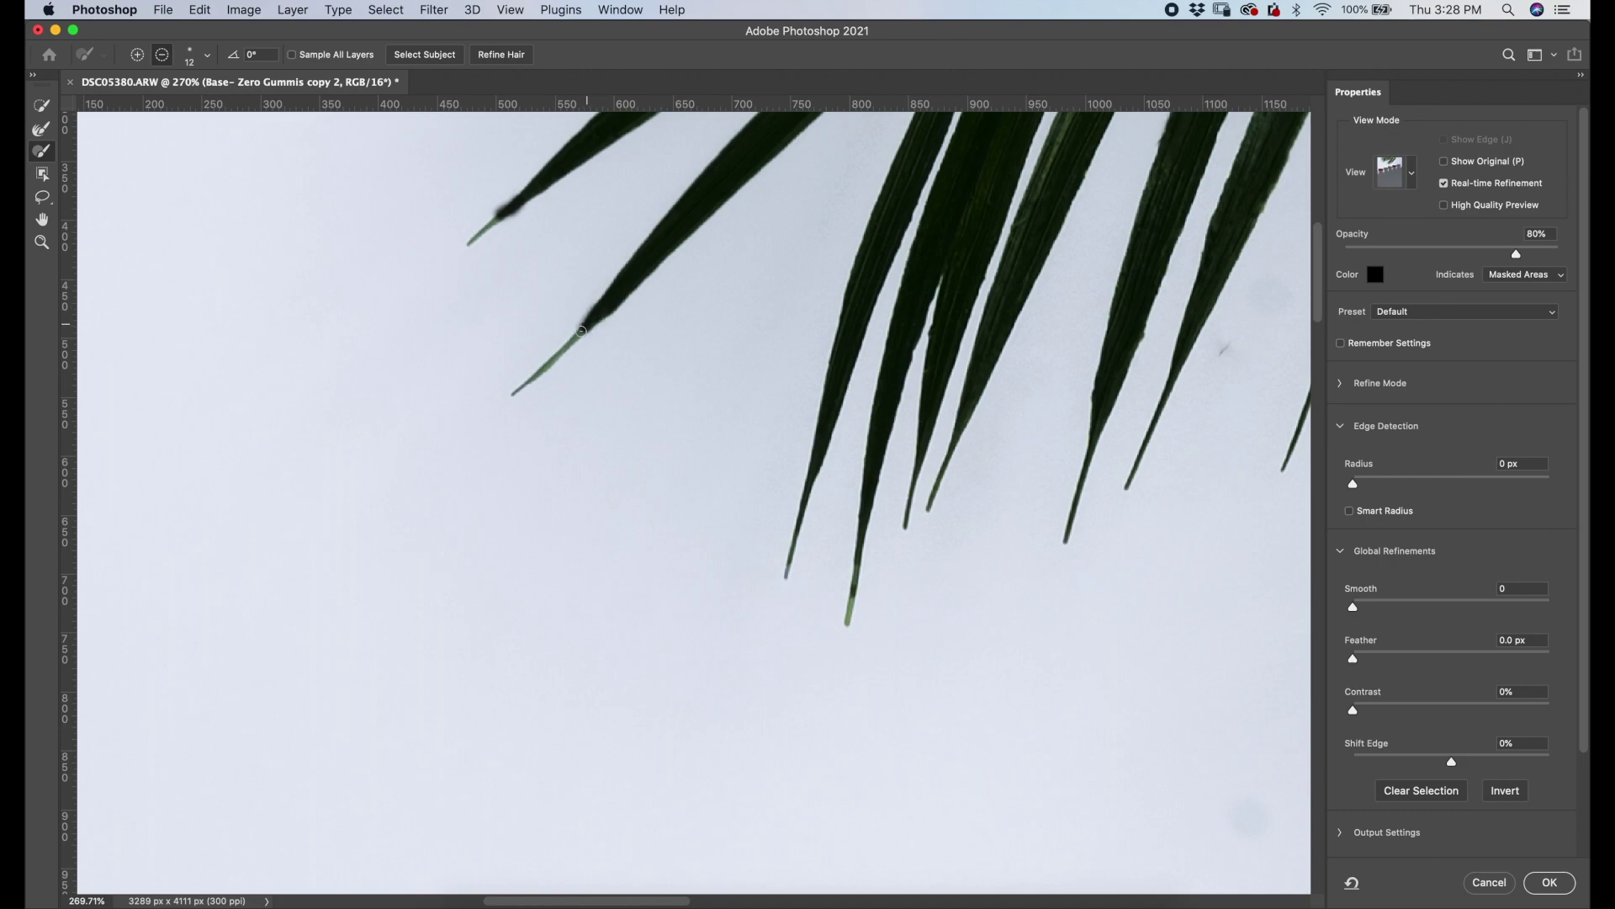
scroll(779, 351, down, 6)
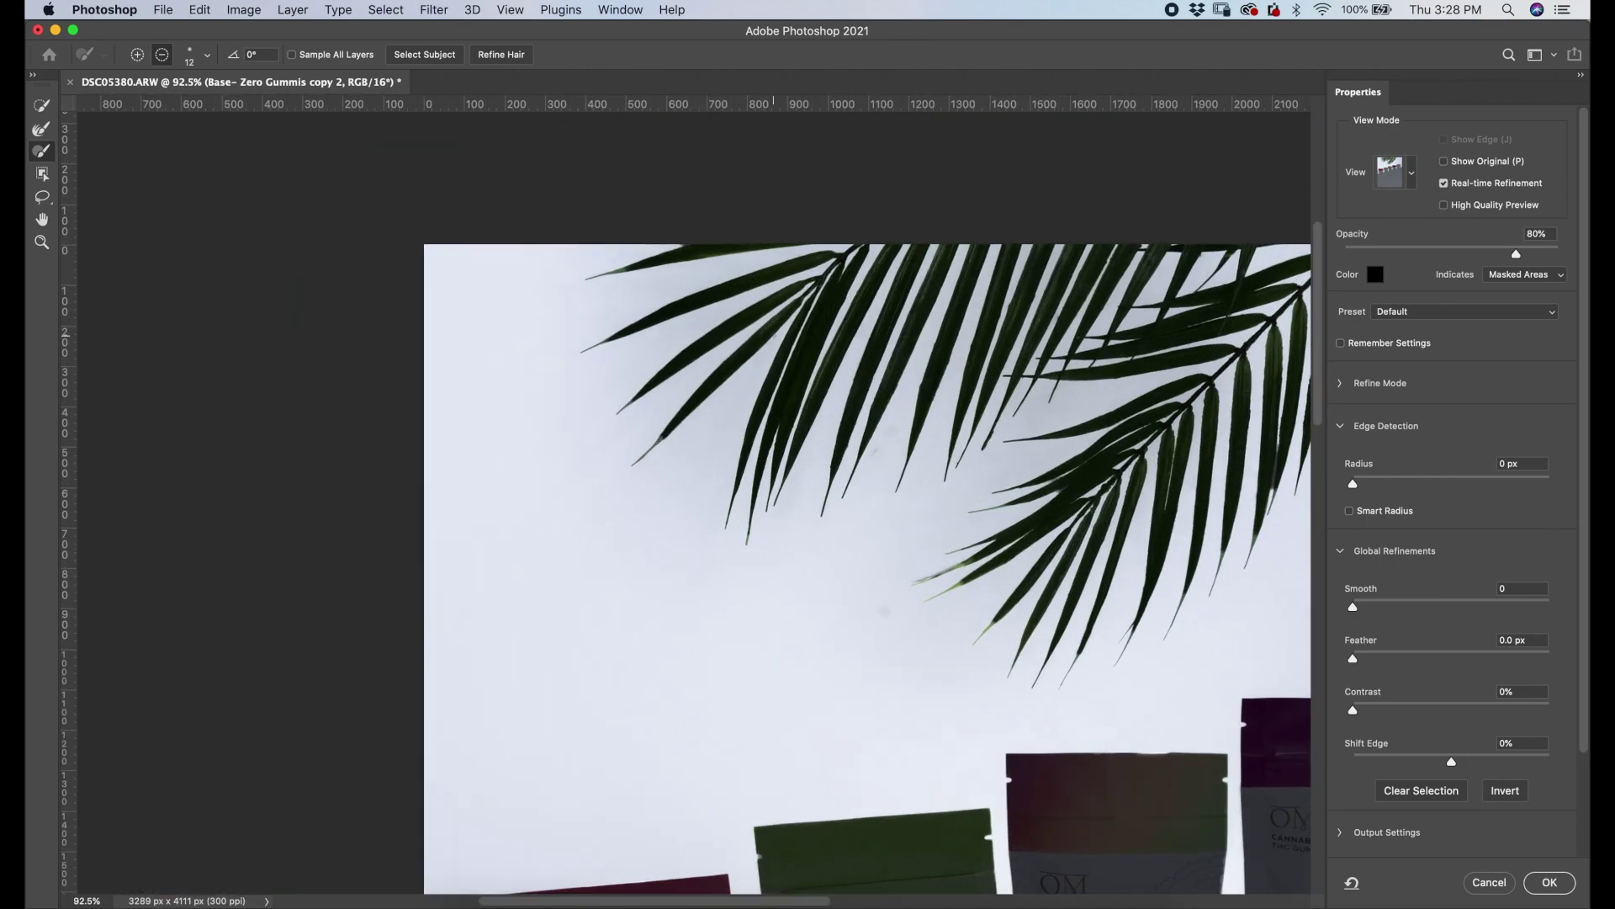
scroll(912, 599, up, 6)
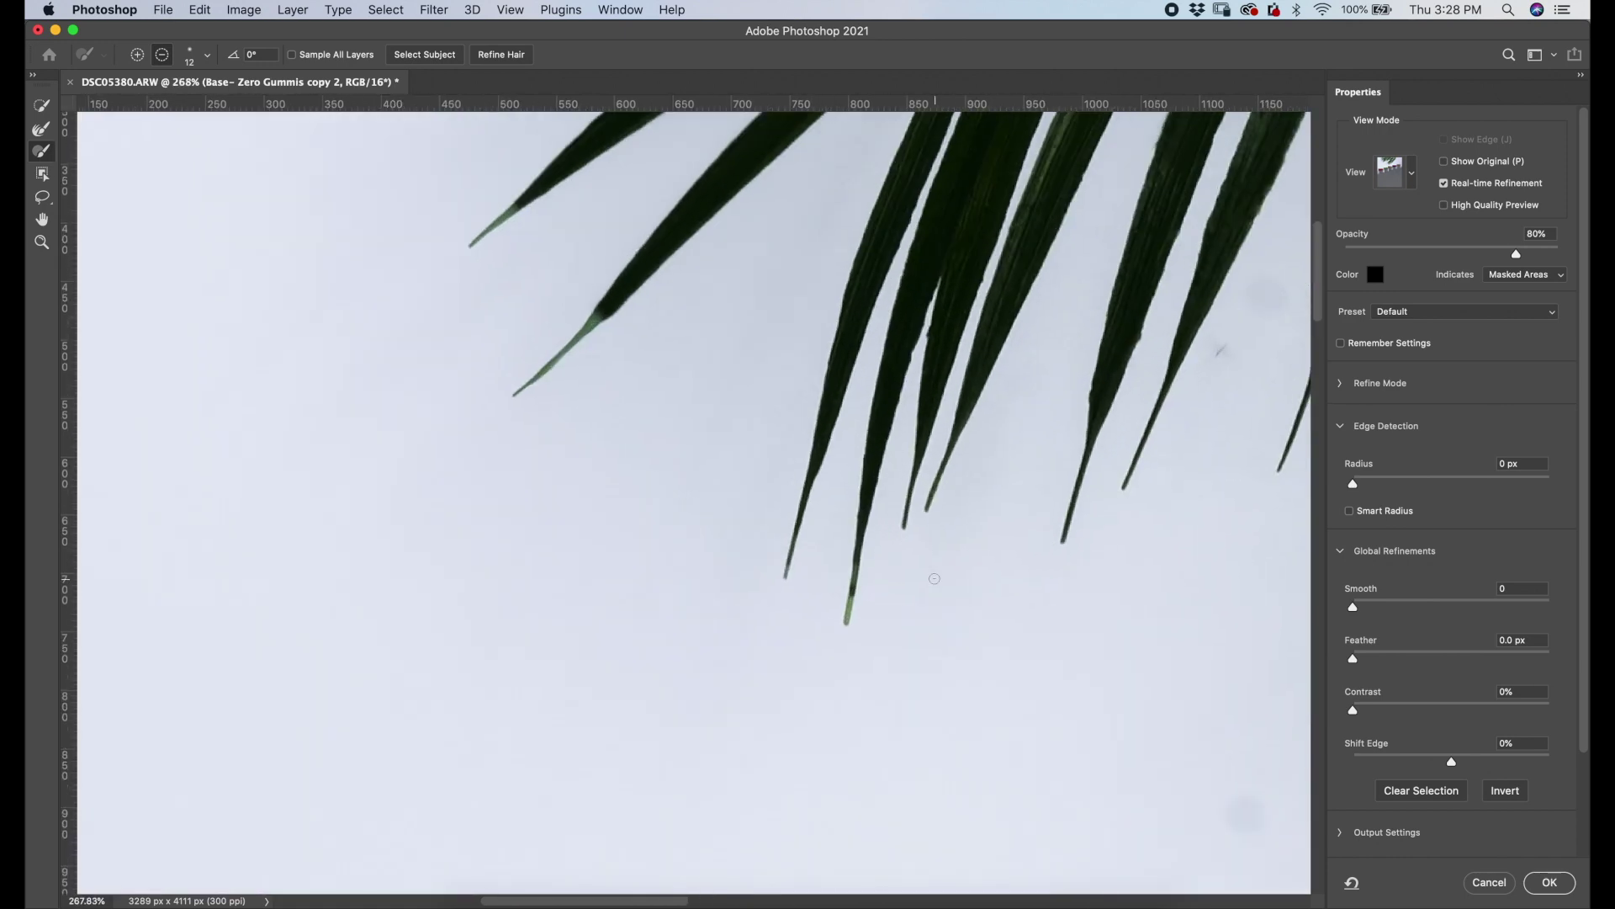
- Set the mask overlay opacity to 100% and try an adding Refine Edge Brush stroke on the right frond's leftmost leaf tips
scroll(911, 599, left, 2)
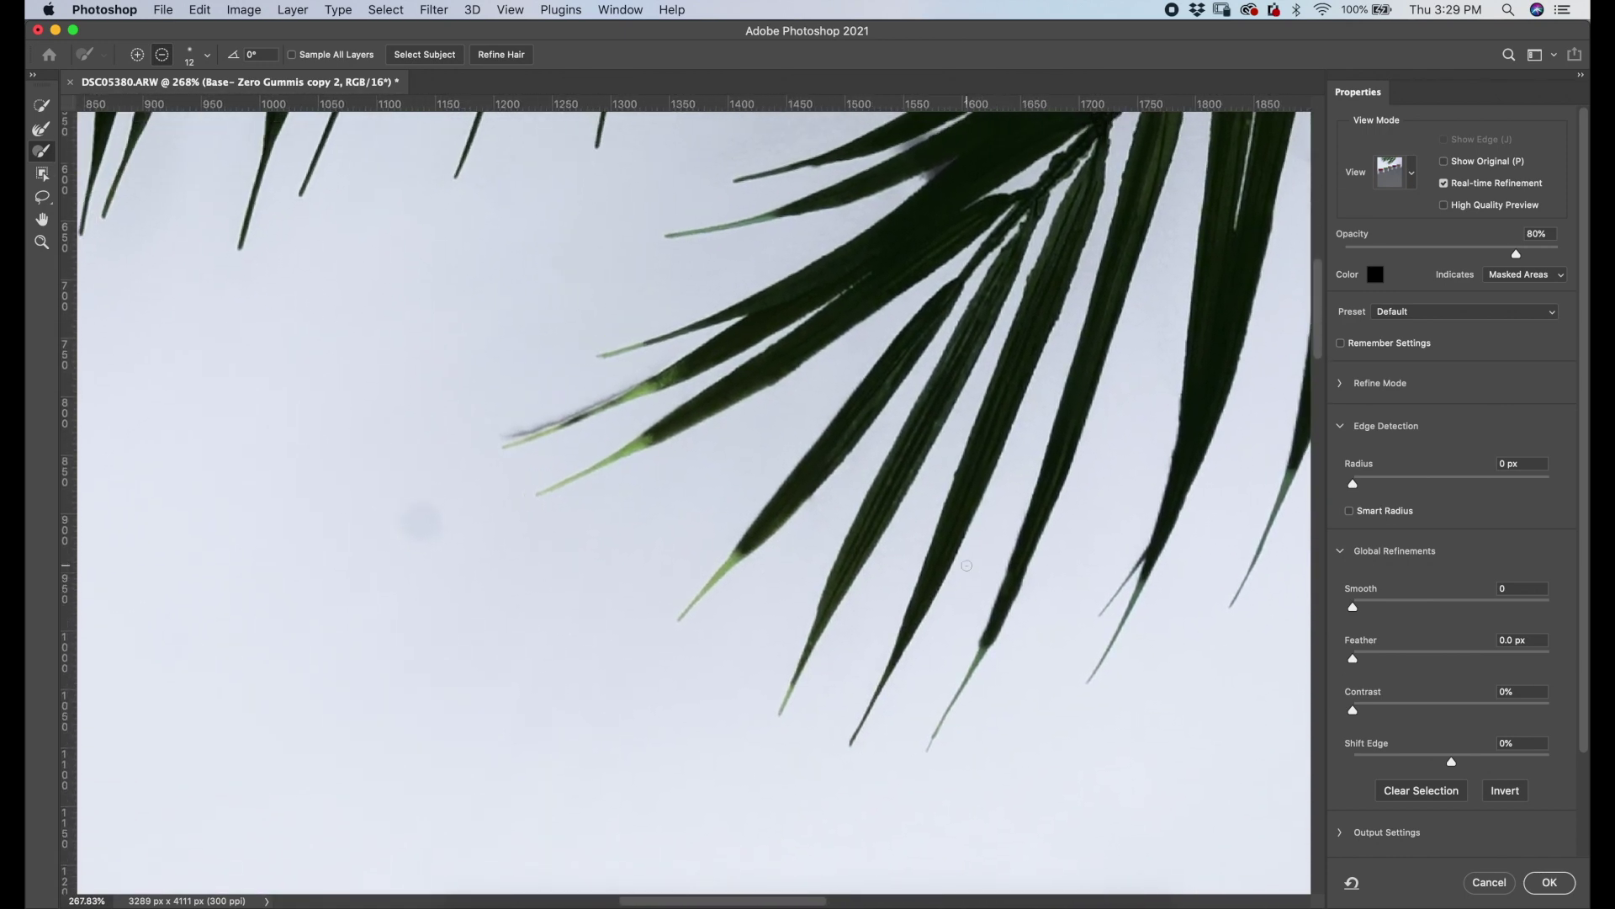
drag(1516, 253, 1587, 259)
click(42, 133)
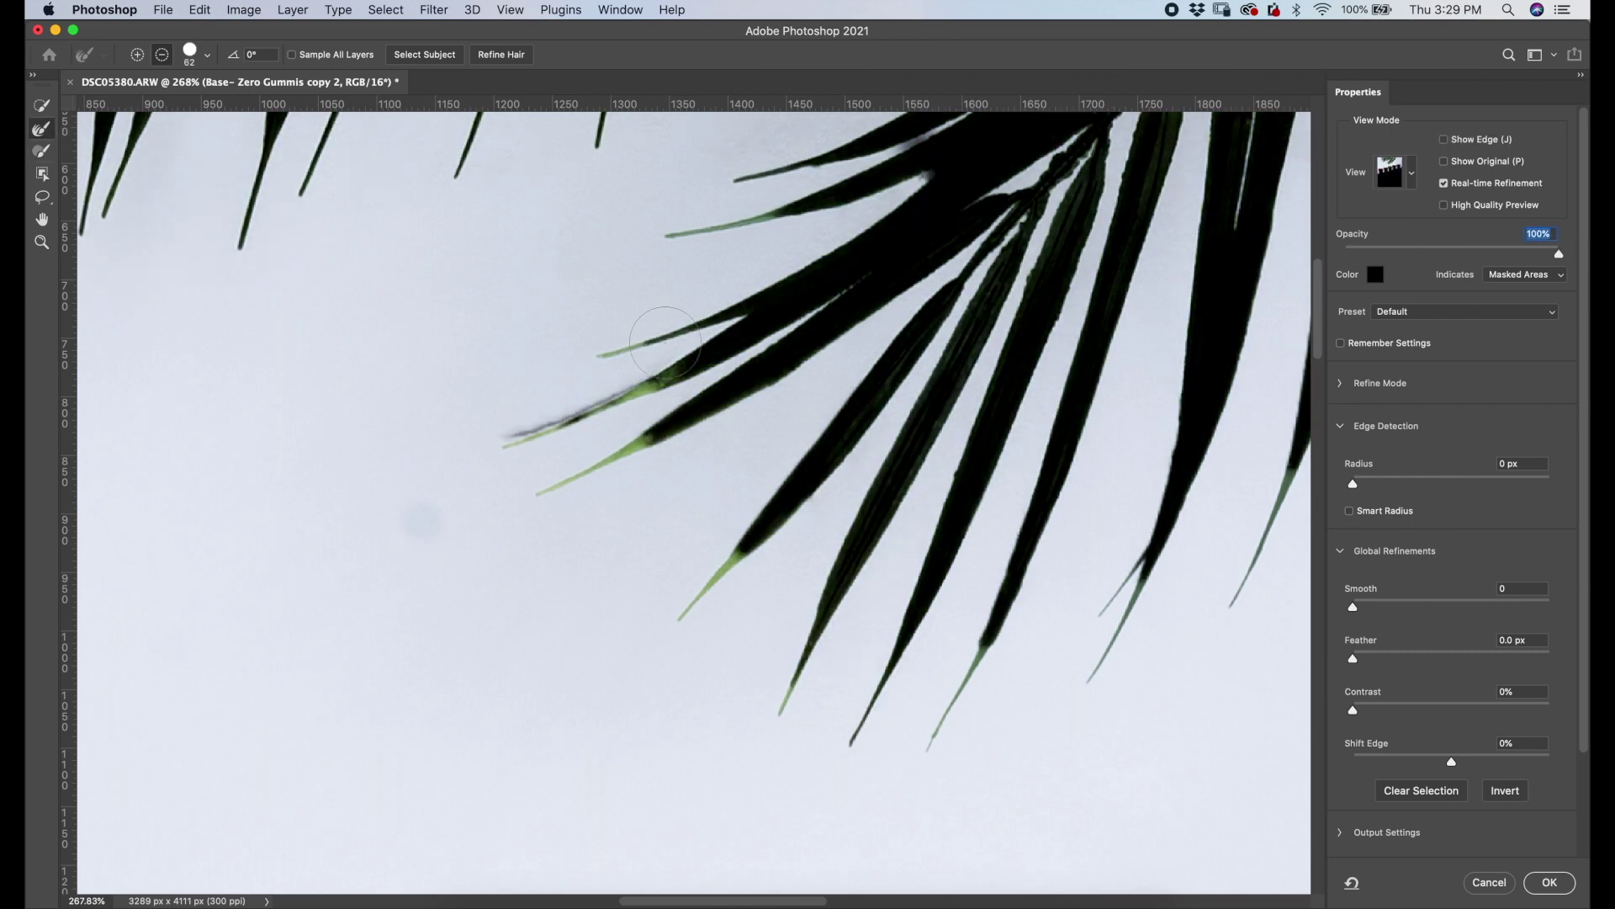
click(137, 53)
click(585, 391)
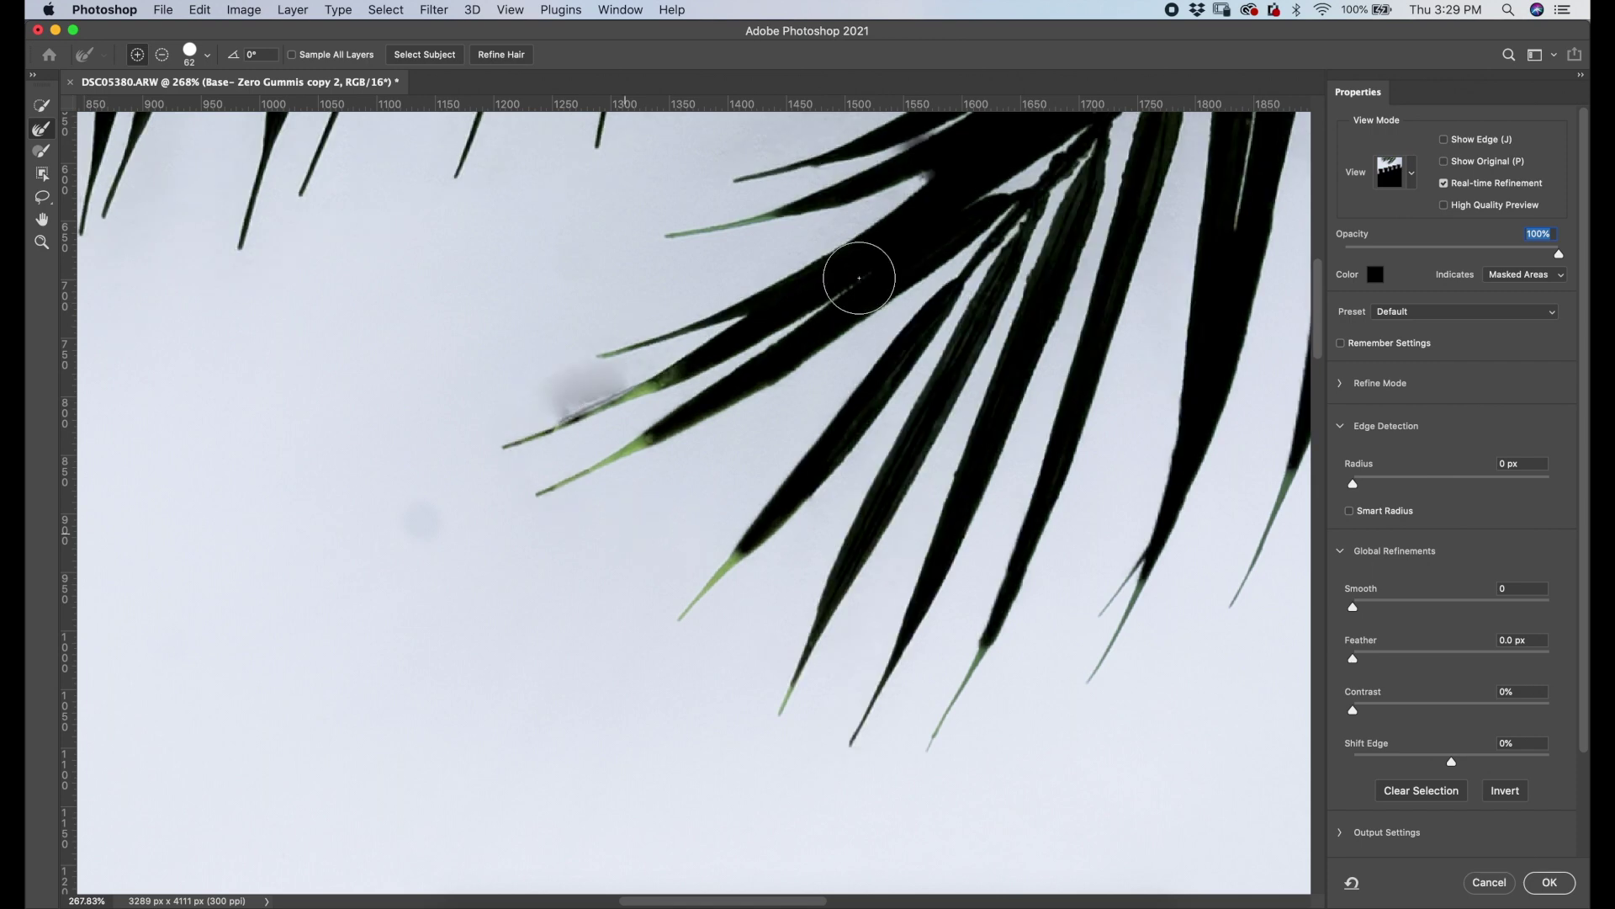
key(z)
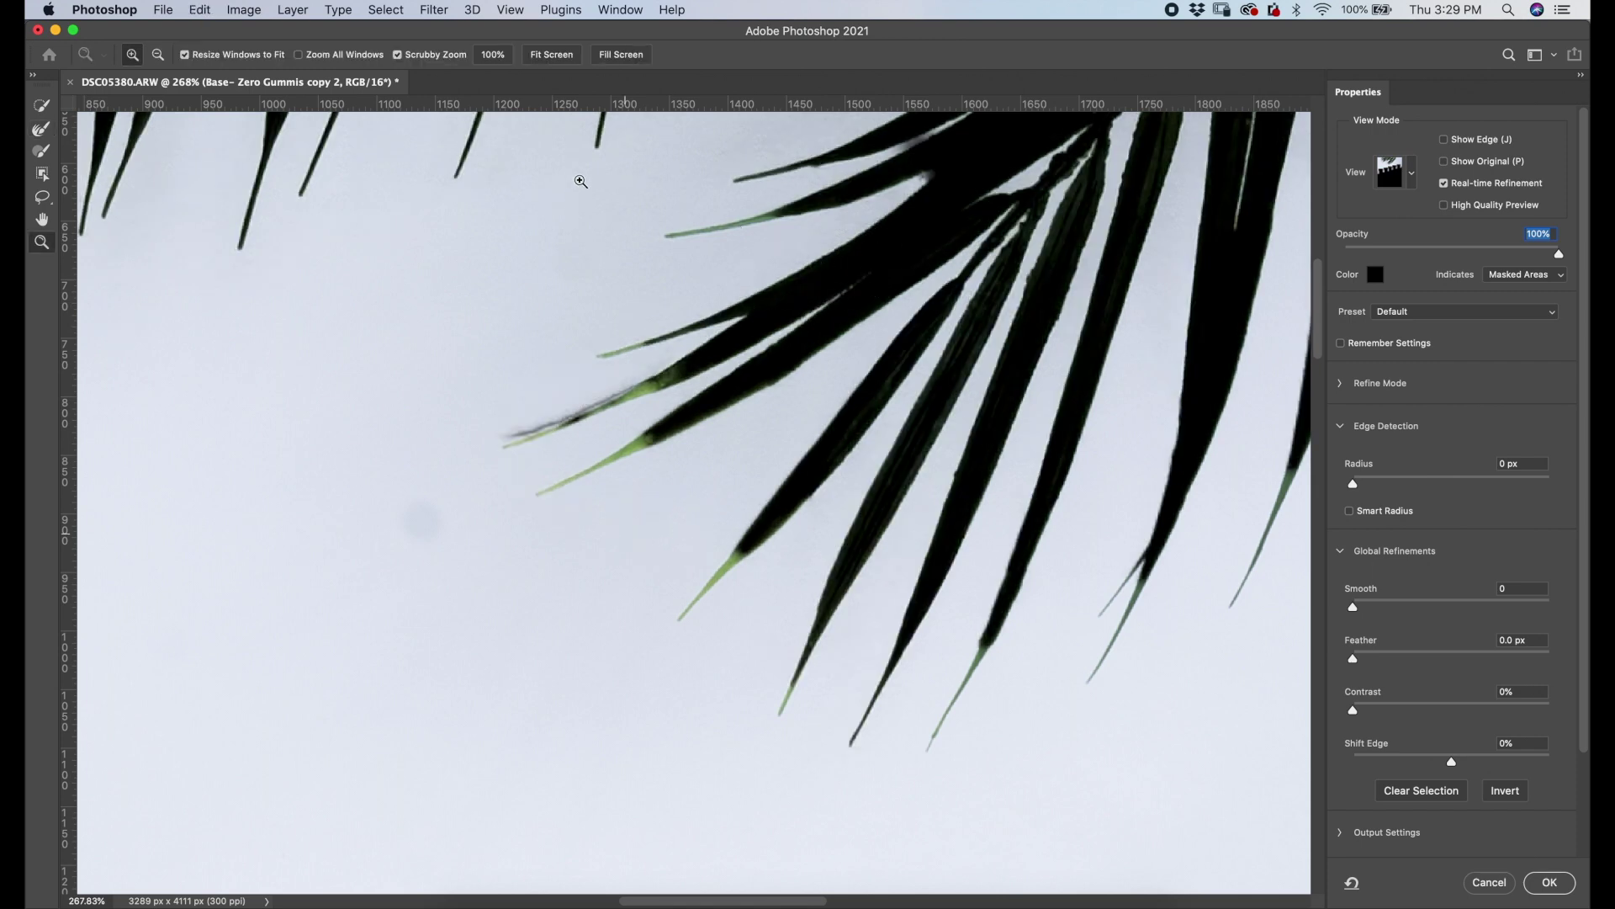
click(154, 57)
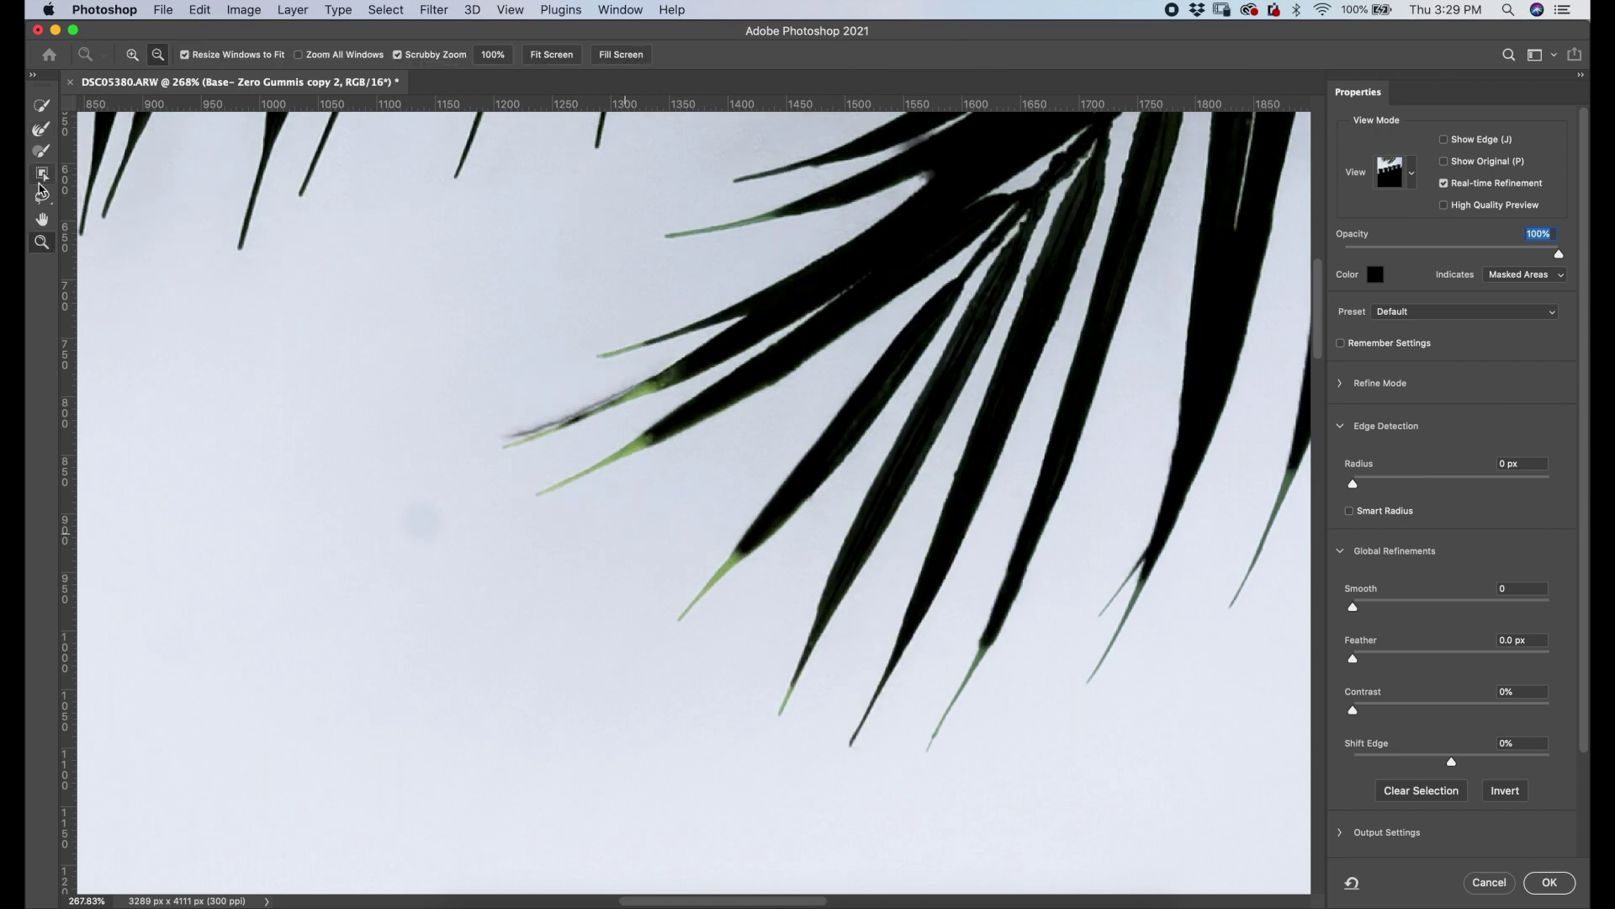
- Refine the leaf tips on the lower left part of the right frond with the Refine Edge Brush in add mode
click(41, 128)
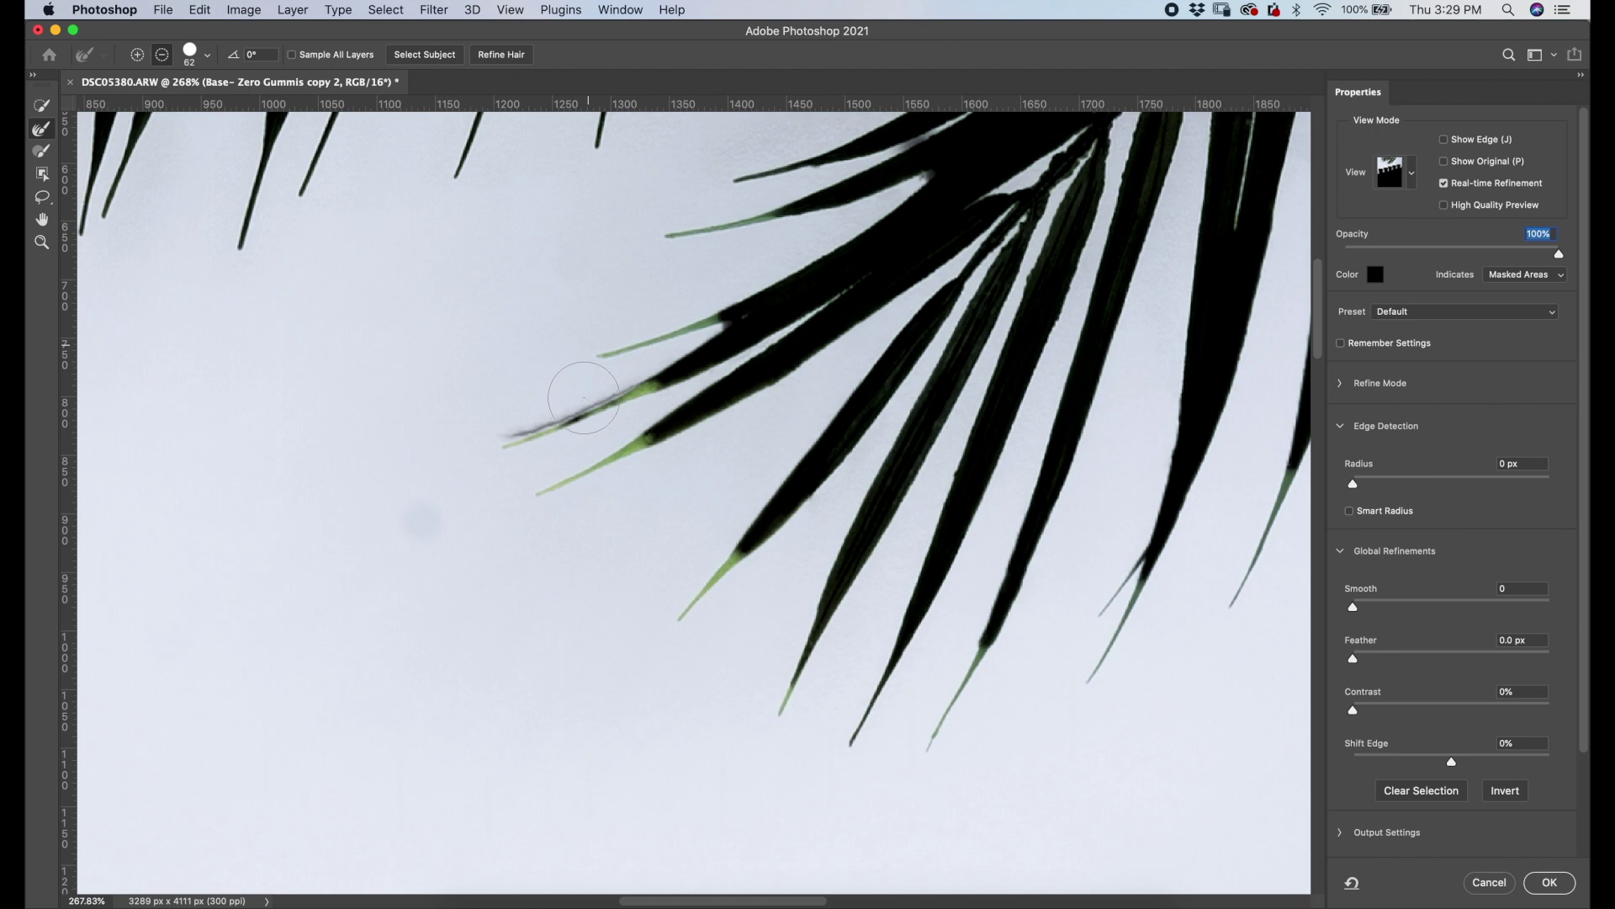
click(137, 54)
drag(724, 315, 558, 353)
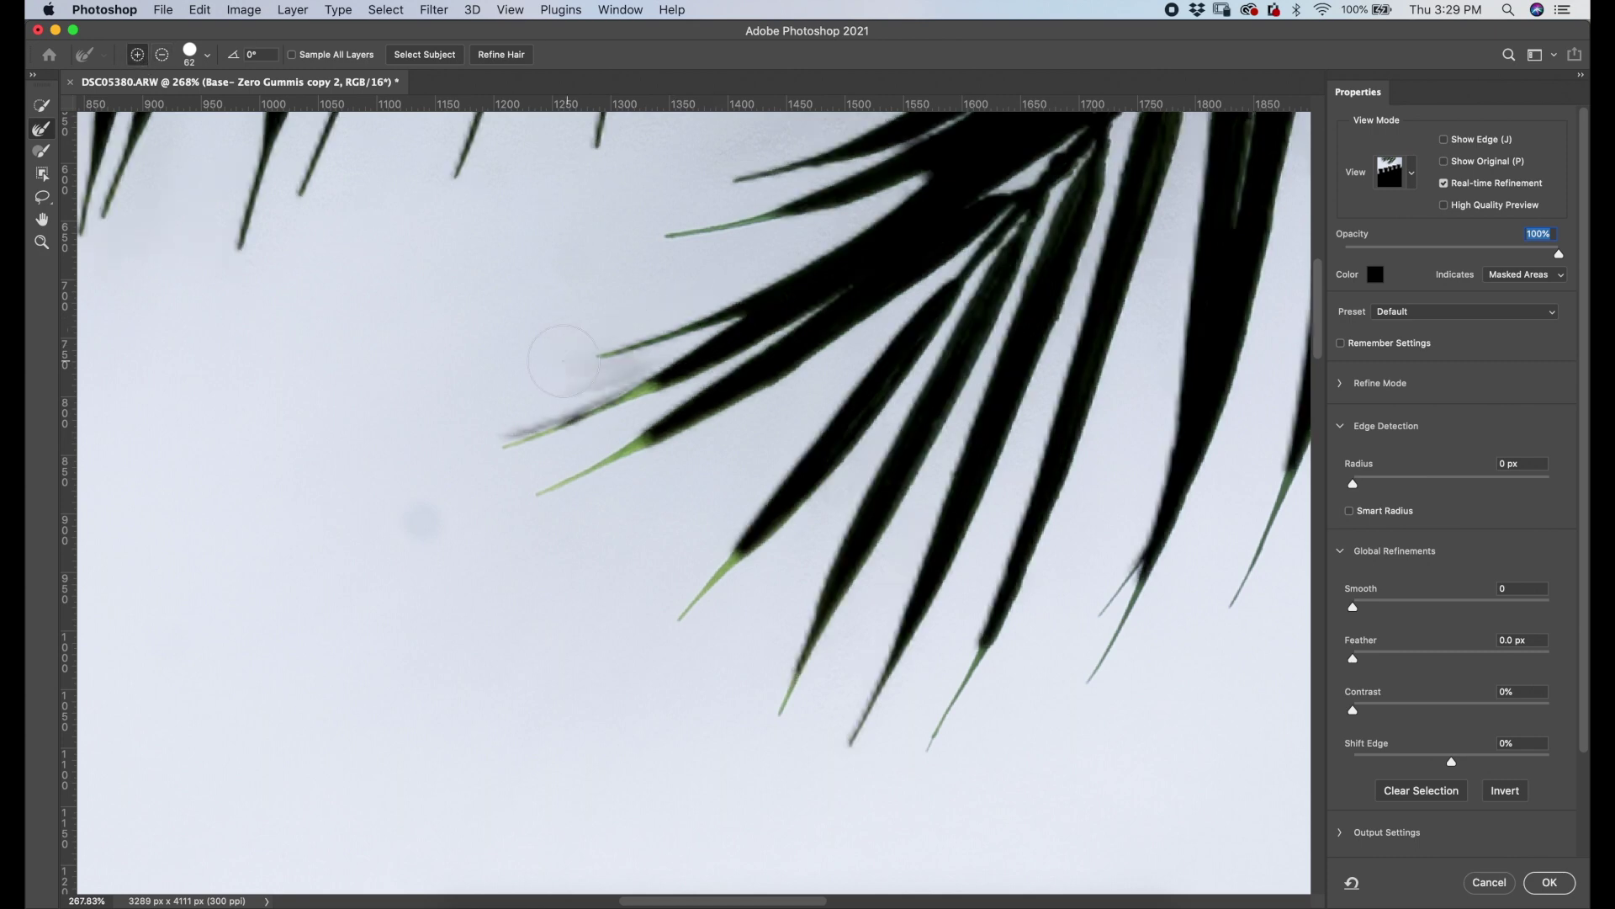
drag(675, 376, 480, 444)
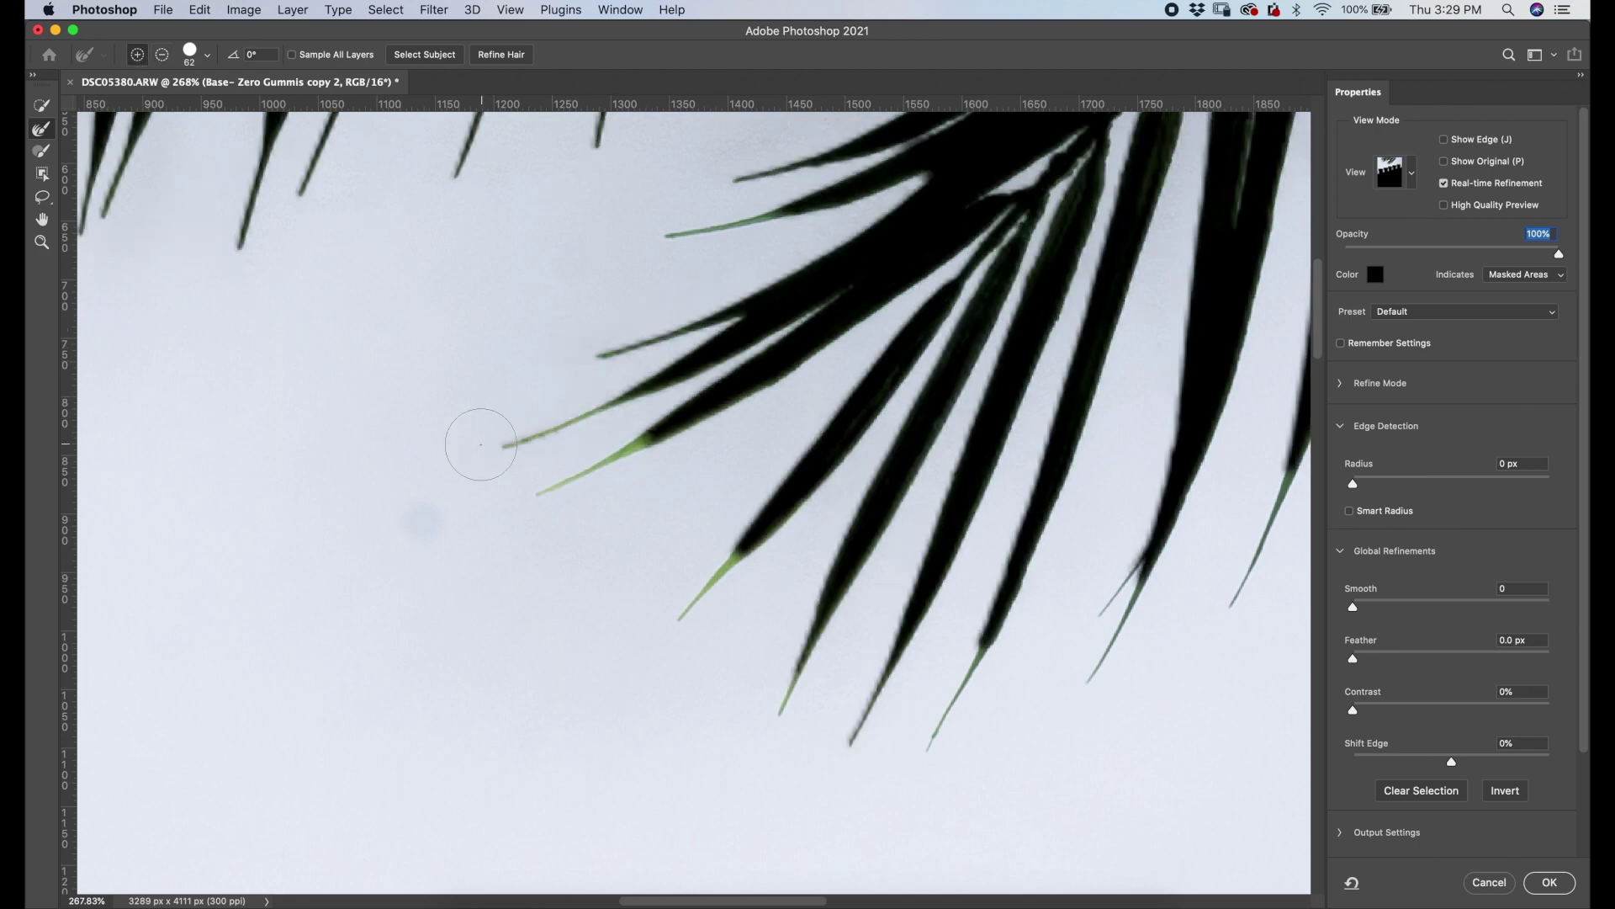
drag(647, 444, 523, 503)
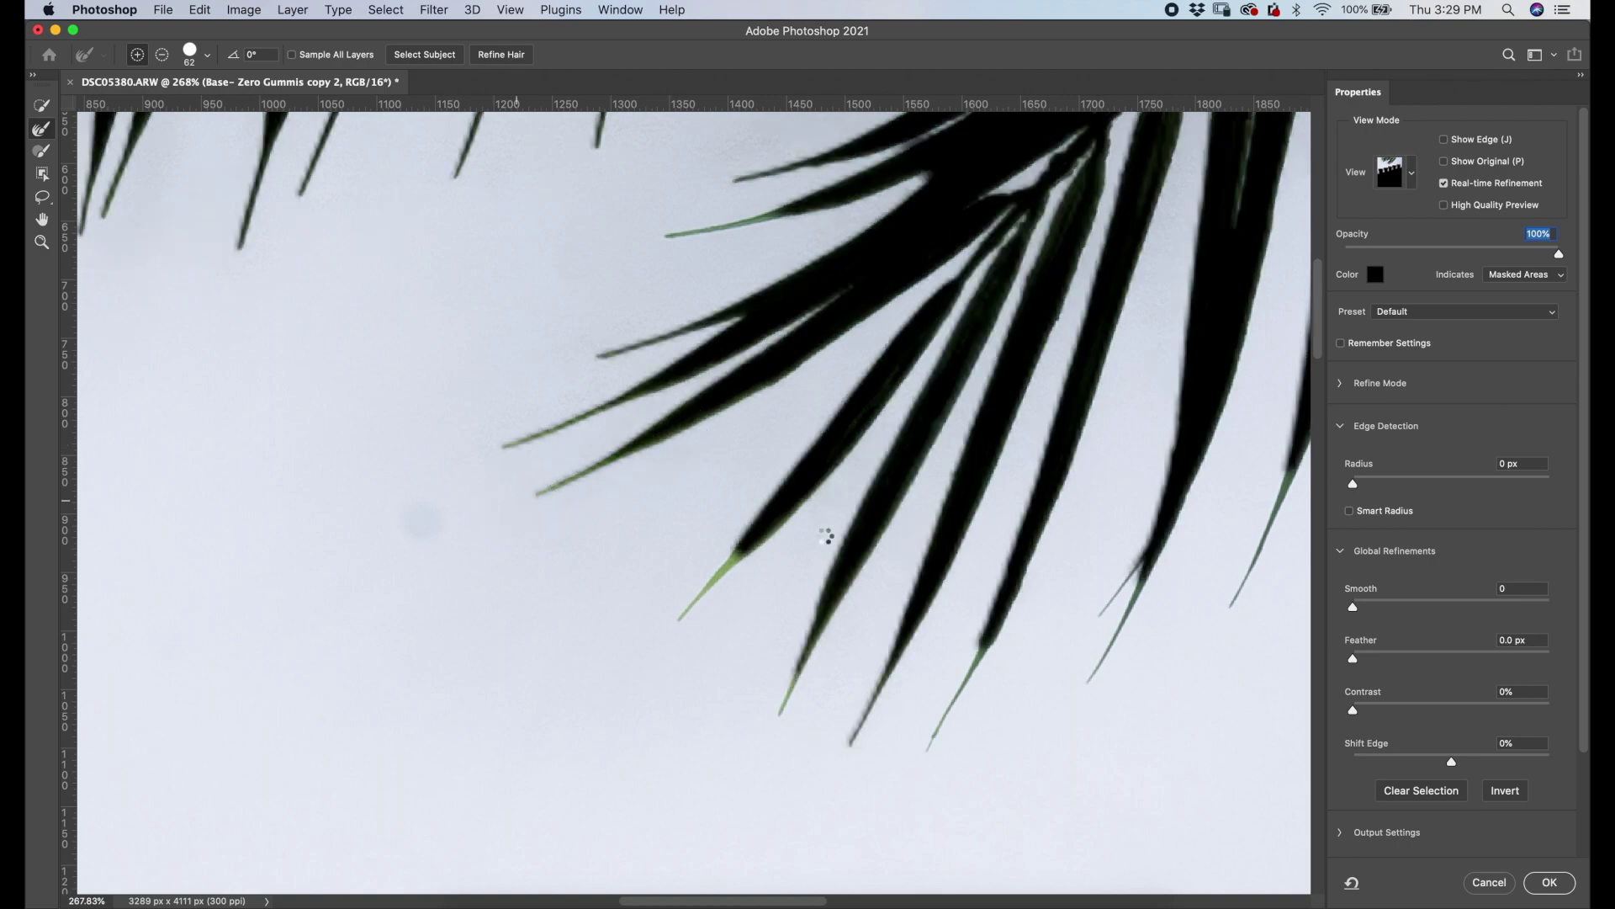
drag(740, 555, 675, 624)
drag(1140, 596, 1089, 677)
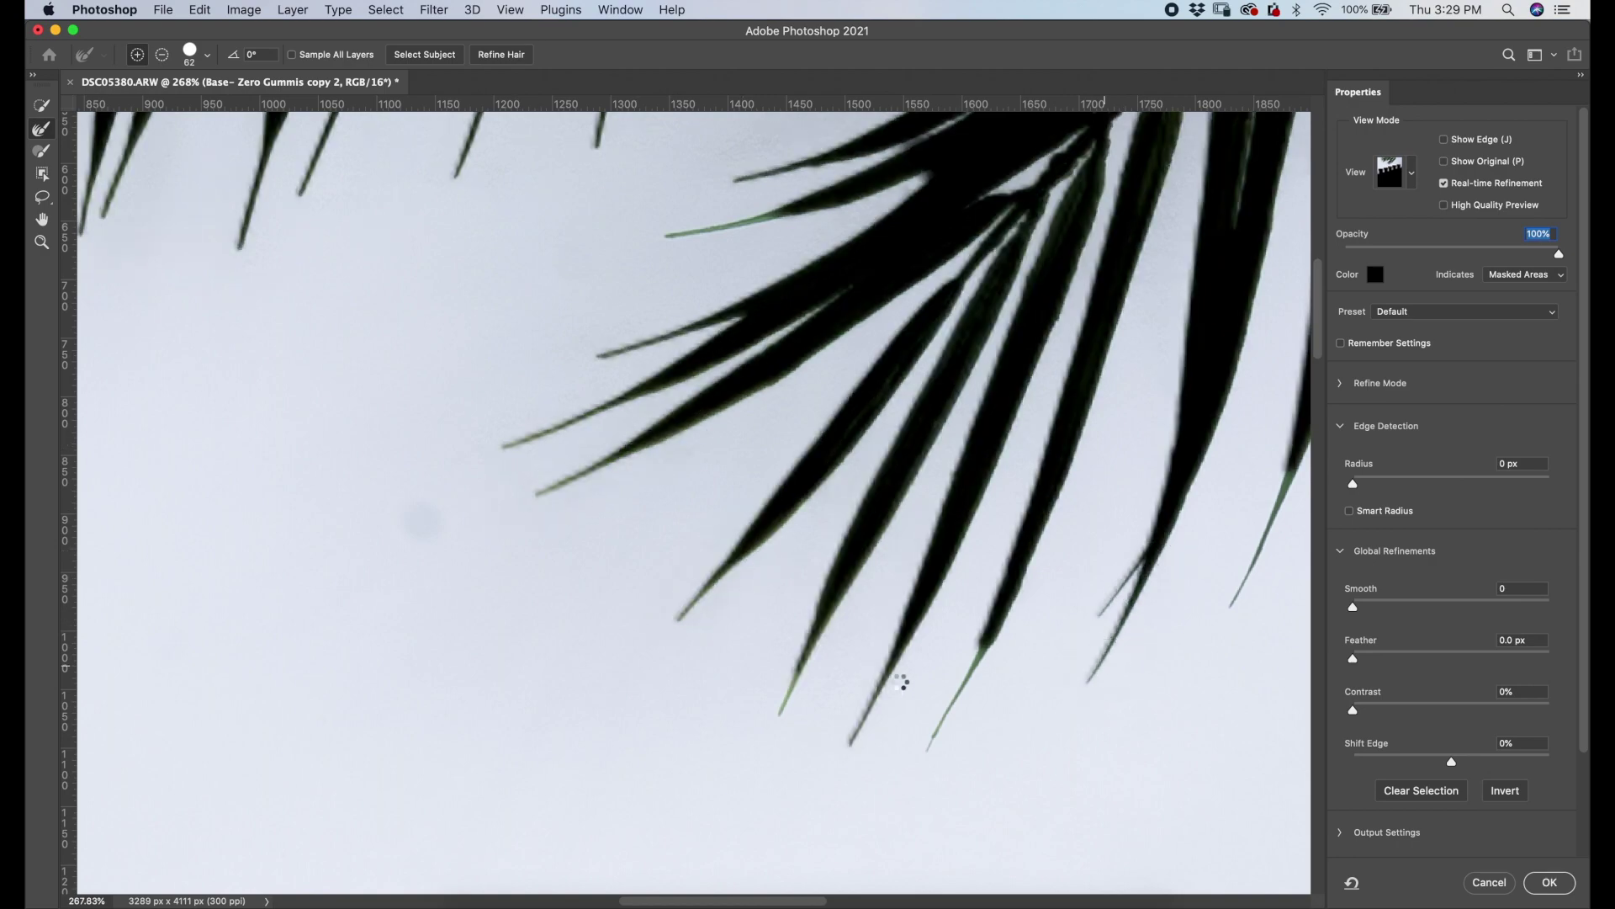
drag(976, 660, 925, 749)
drag(793, 209, 669, 235)
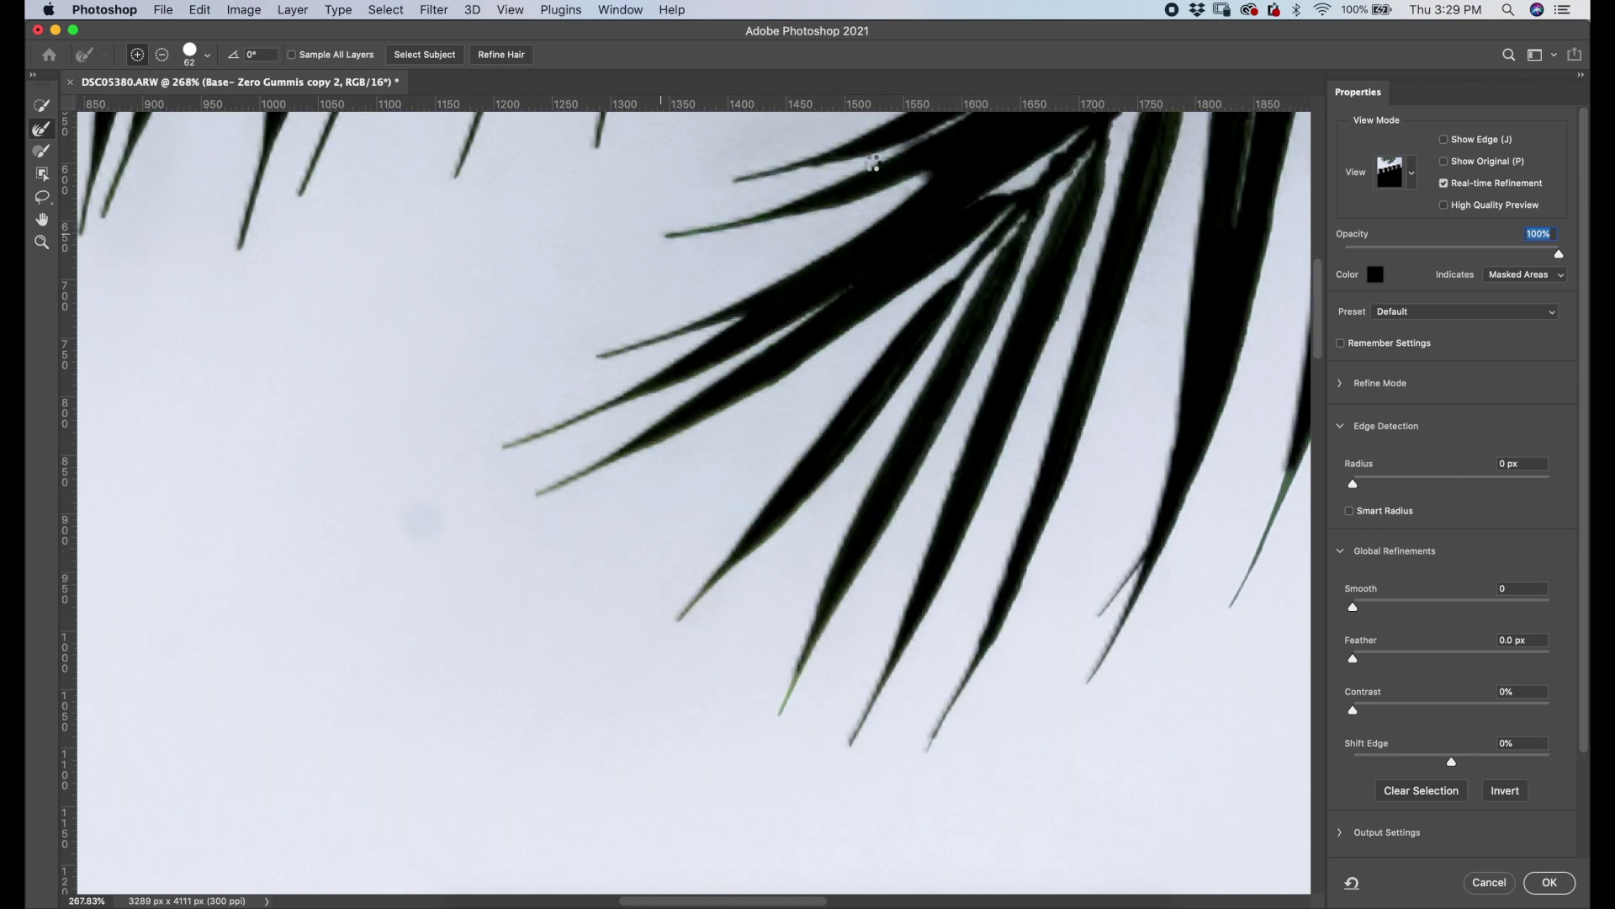
drag(841, 660, 786, 678)
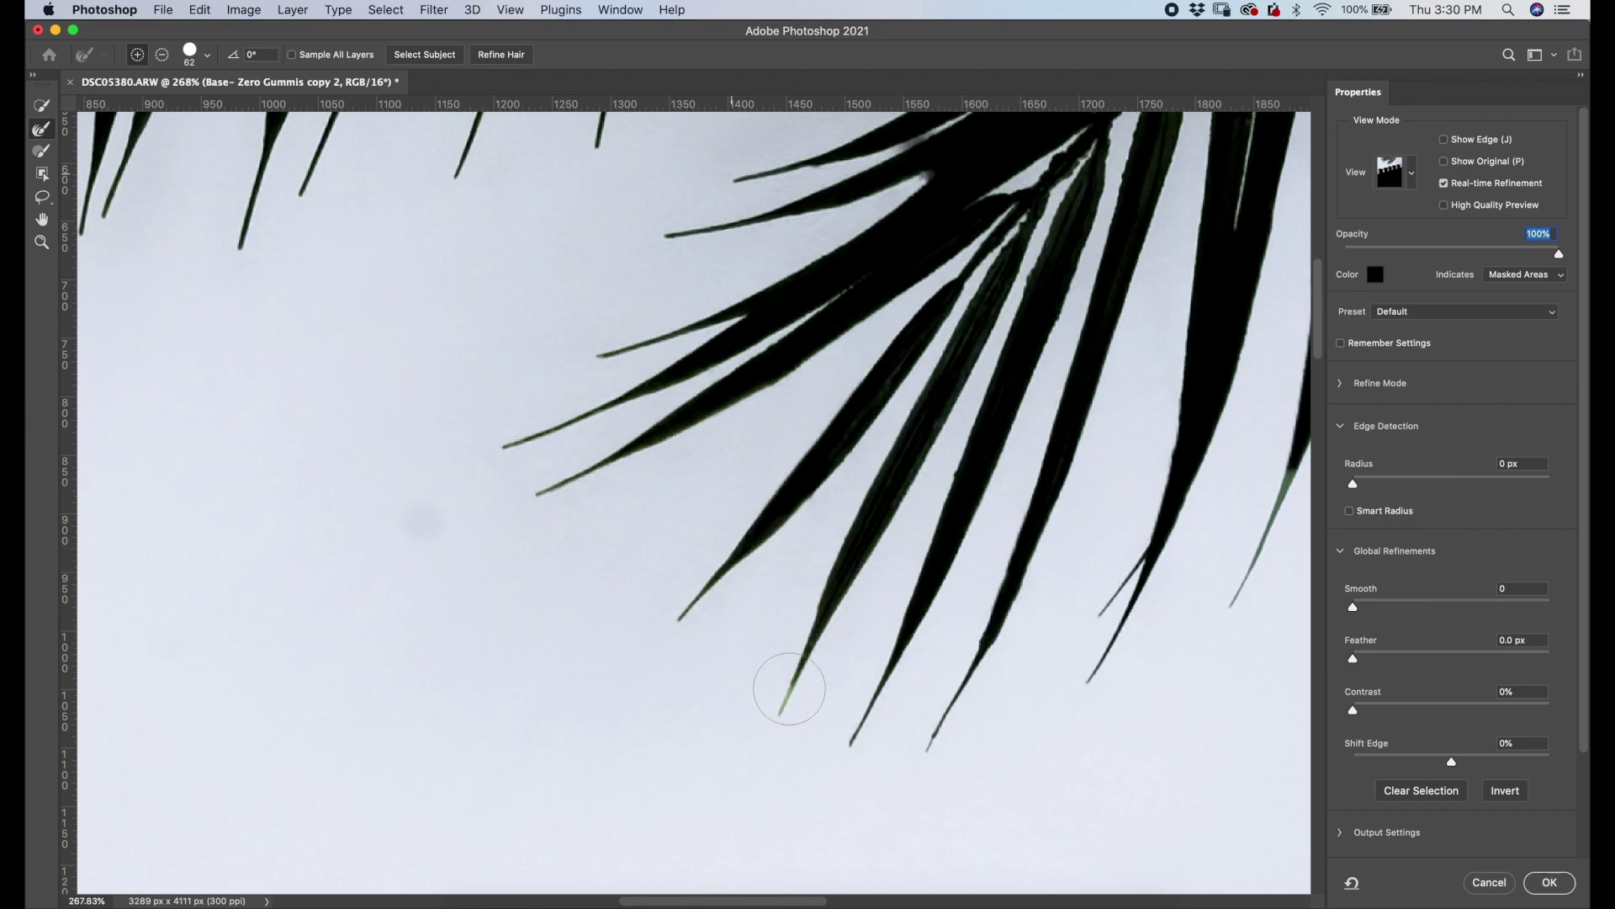
- Add Refine Edge Brush strokes over the green leaf tips hanging from the middle of the right palm frond
scroll(1059, 417, right, 2)
scroll(1060, 418, right, 6)
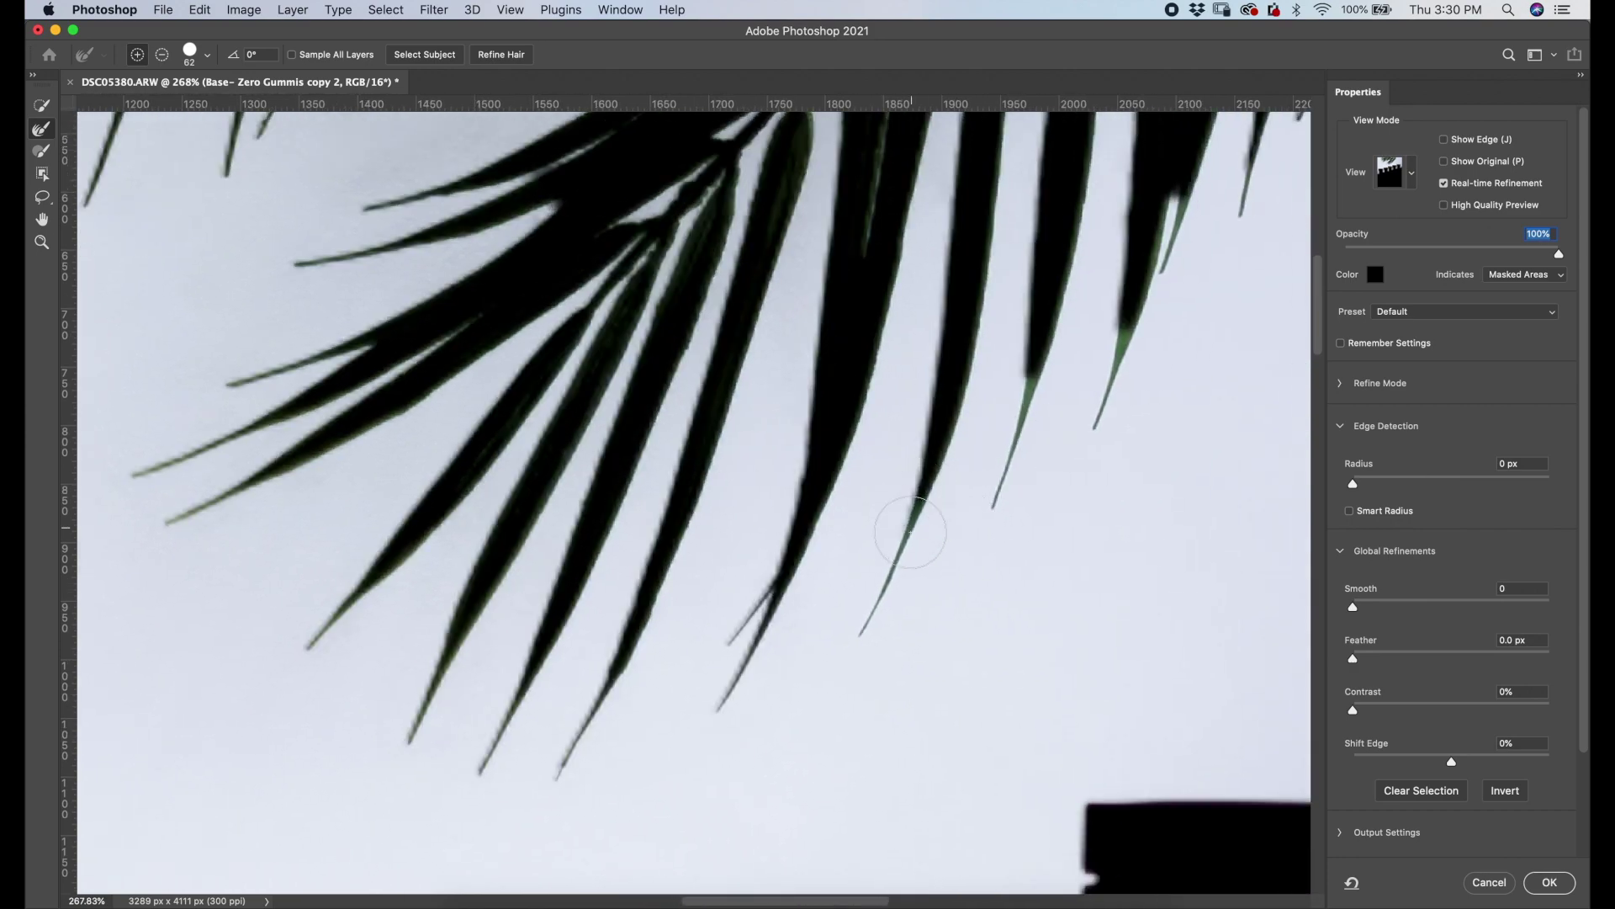
scroll(1036, 372, up, 2)
scroll(1036, 372, right, 1)
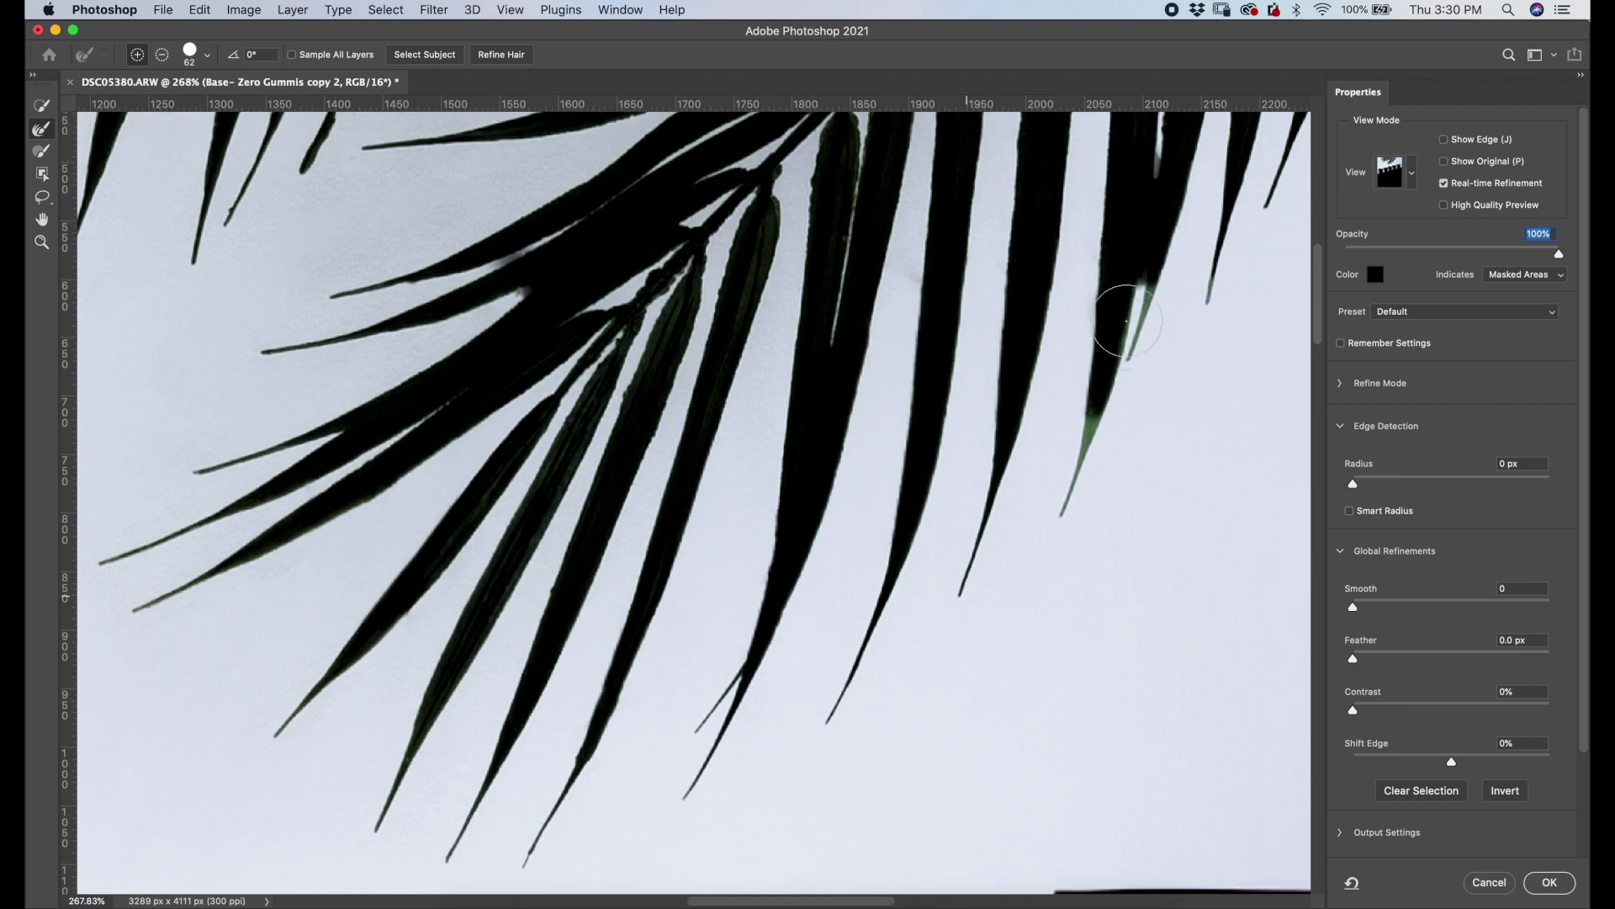
scroll(1063, 511, up, 4)
scroll(1063, 510, right, 4)
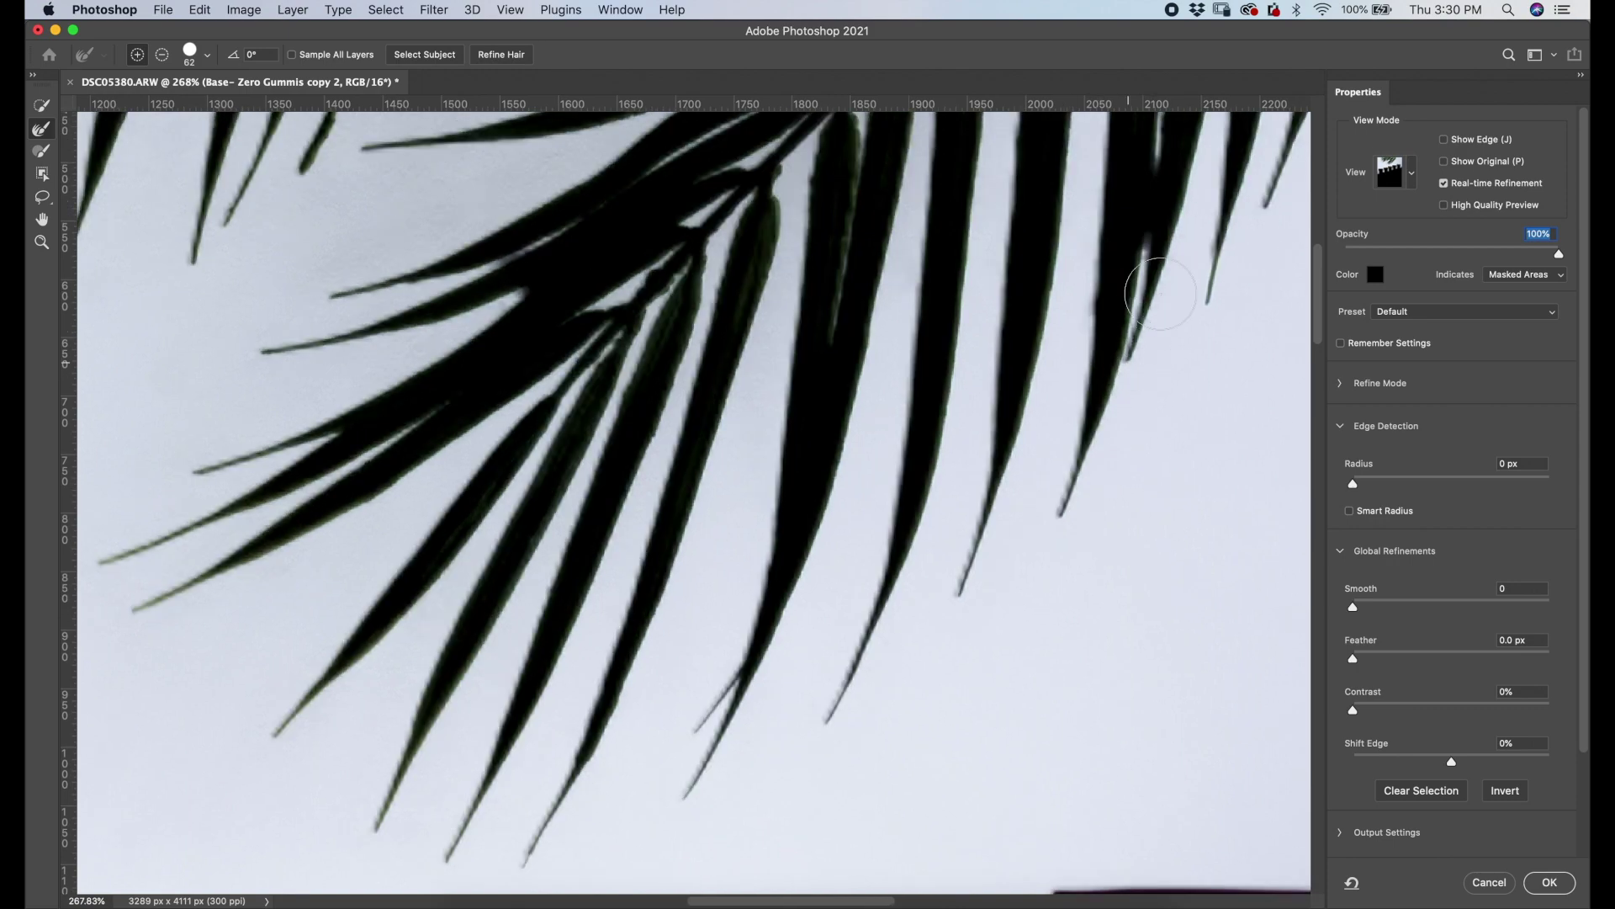
- Refine the remaining leaf tips along the right frond's far right side, up to the outermost leaf
scroll(1203, 294, right, 1)
scroll(1203, 295, down, 1)
scroll(1171, 241, up, 4)
scroll(1172, 241, right, 2)
scroll(1186, 230, up, 1)
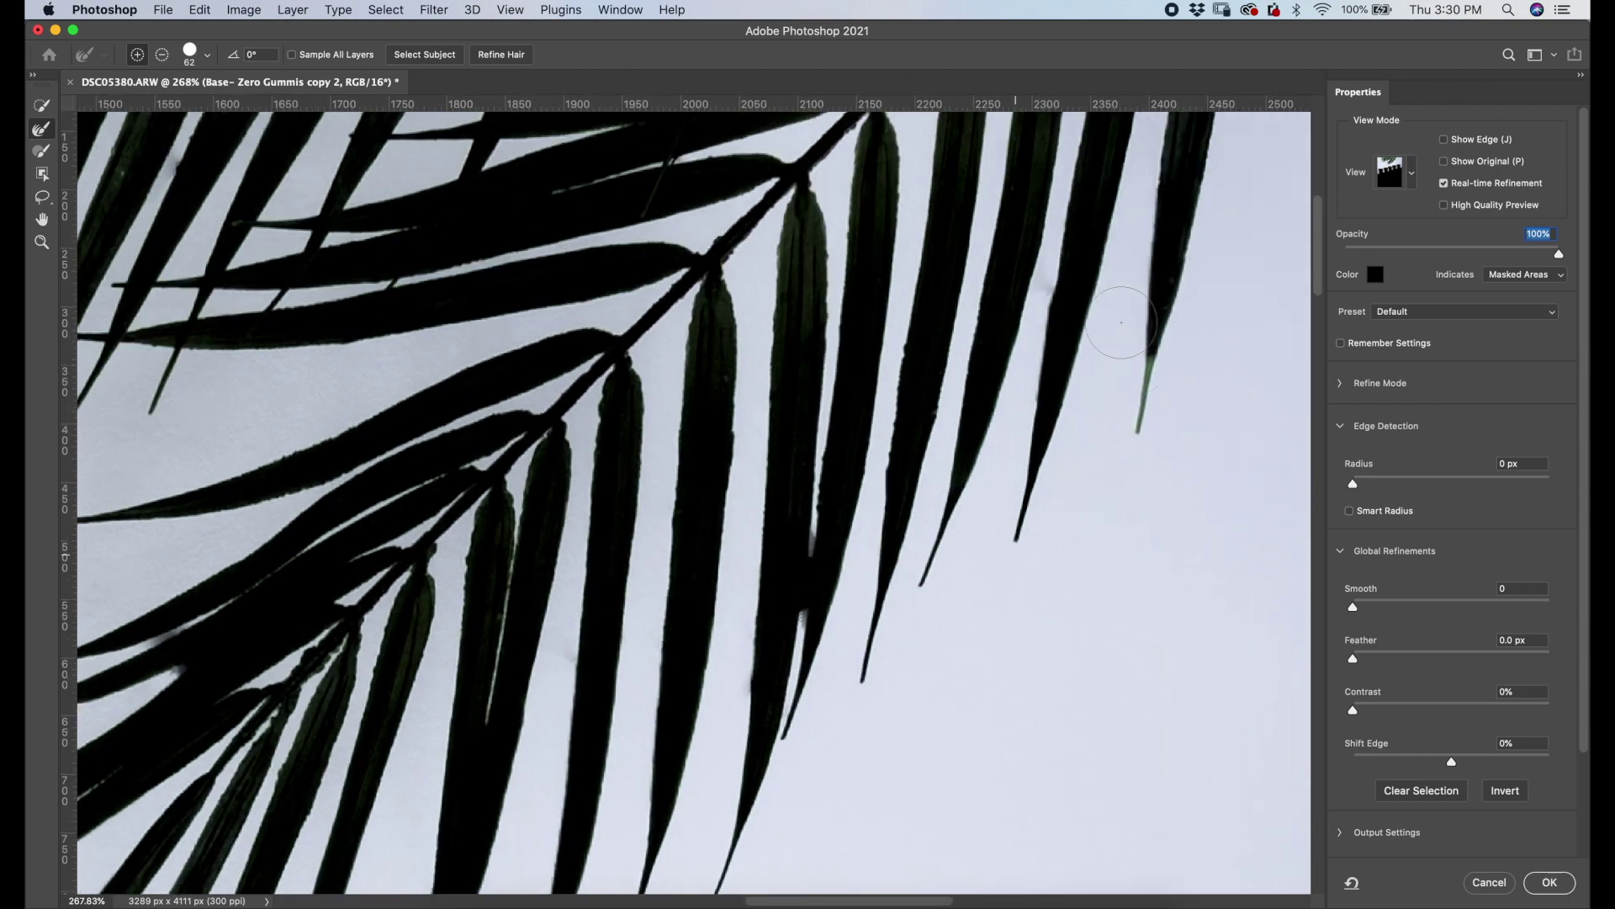
scroll(1122, 322, up, 5)
scroll(1121, 322, right, 5)
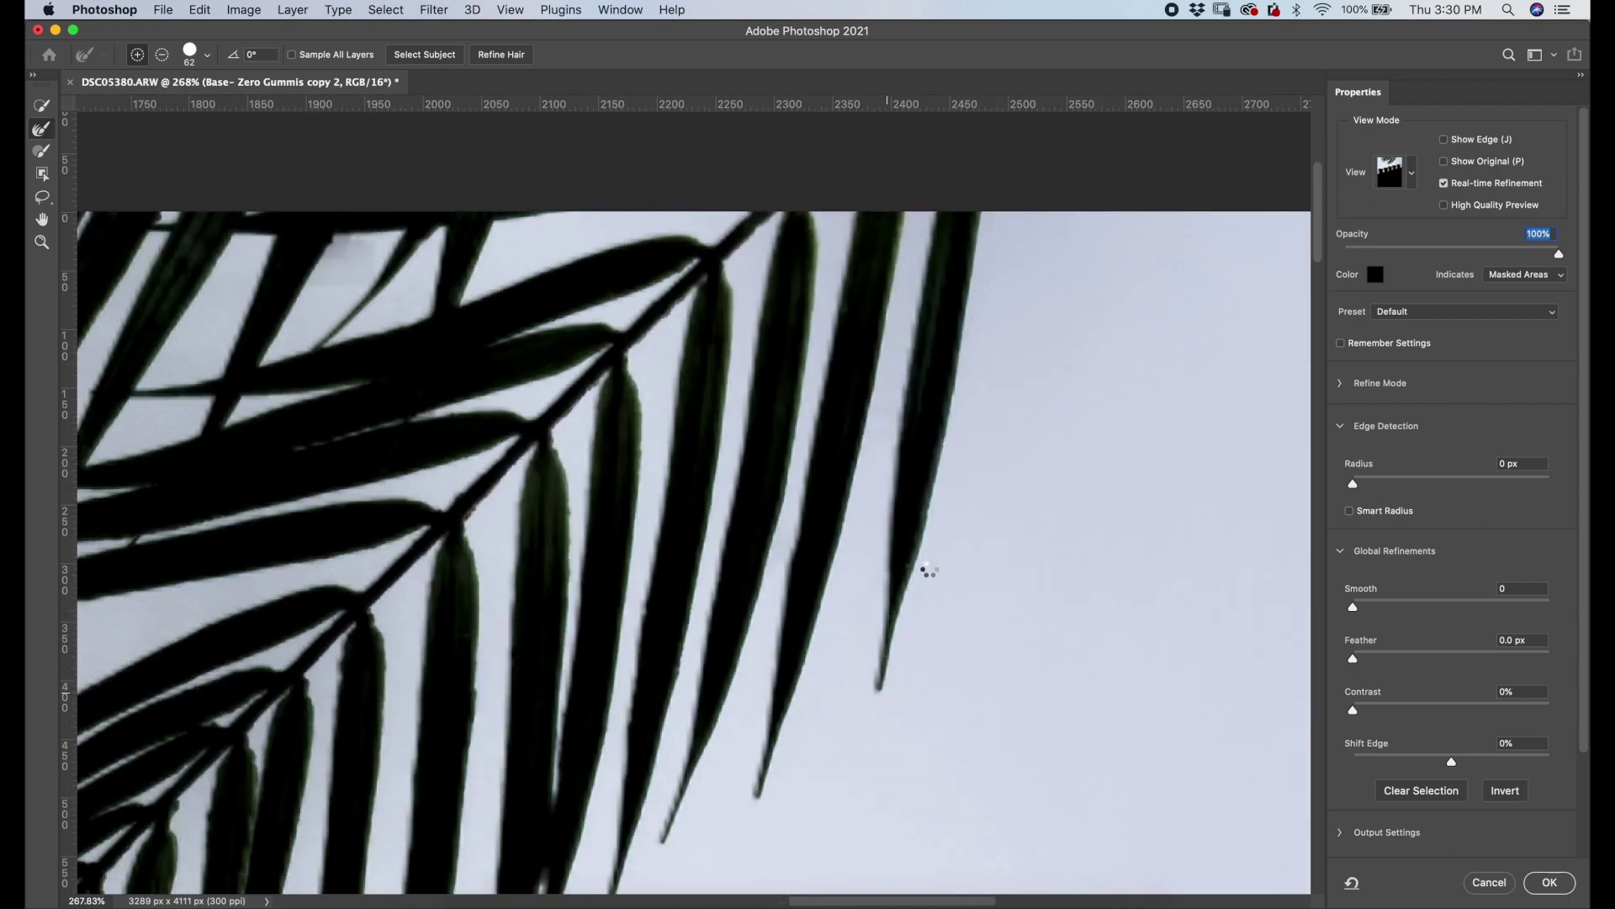
- Refine the green tips of the left frond's outermost leaves with the Refine Edge Brush in add mode
scroll(929, 555, left, 20)
scroll(930, 555, down, 6)
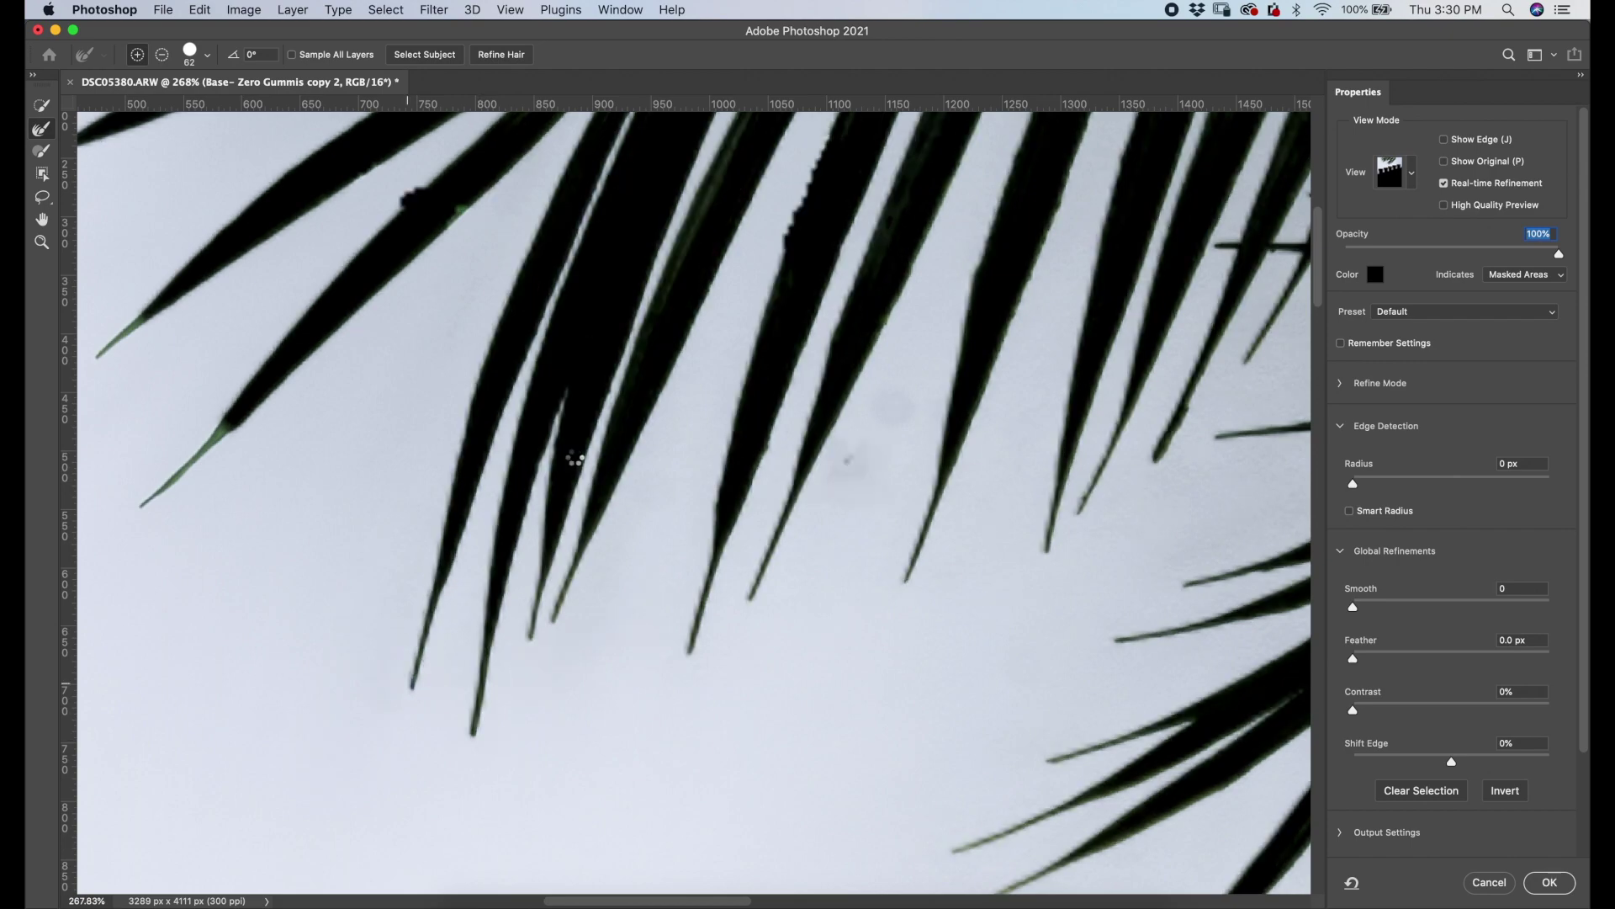
scroll(574, 457, left, 8)
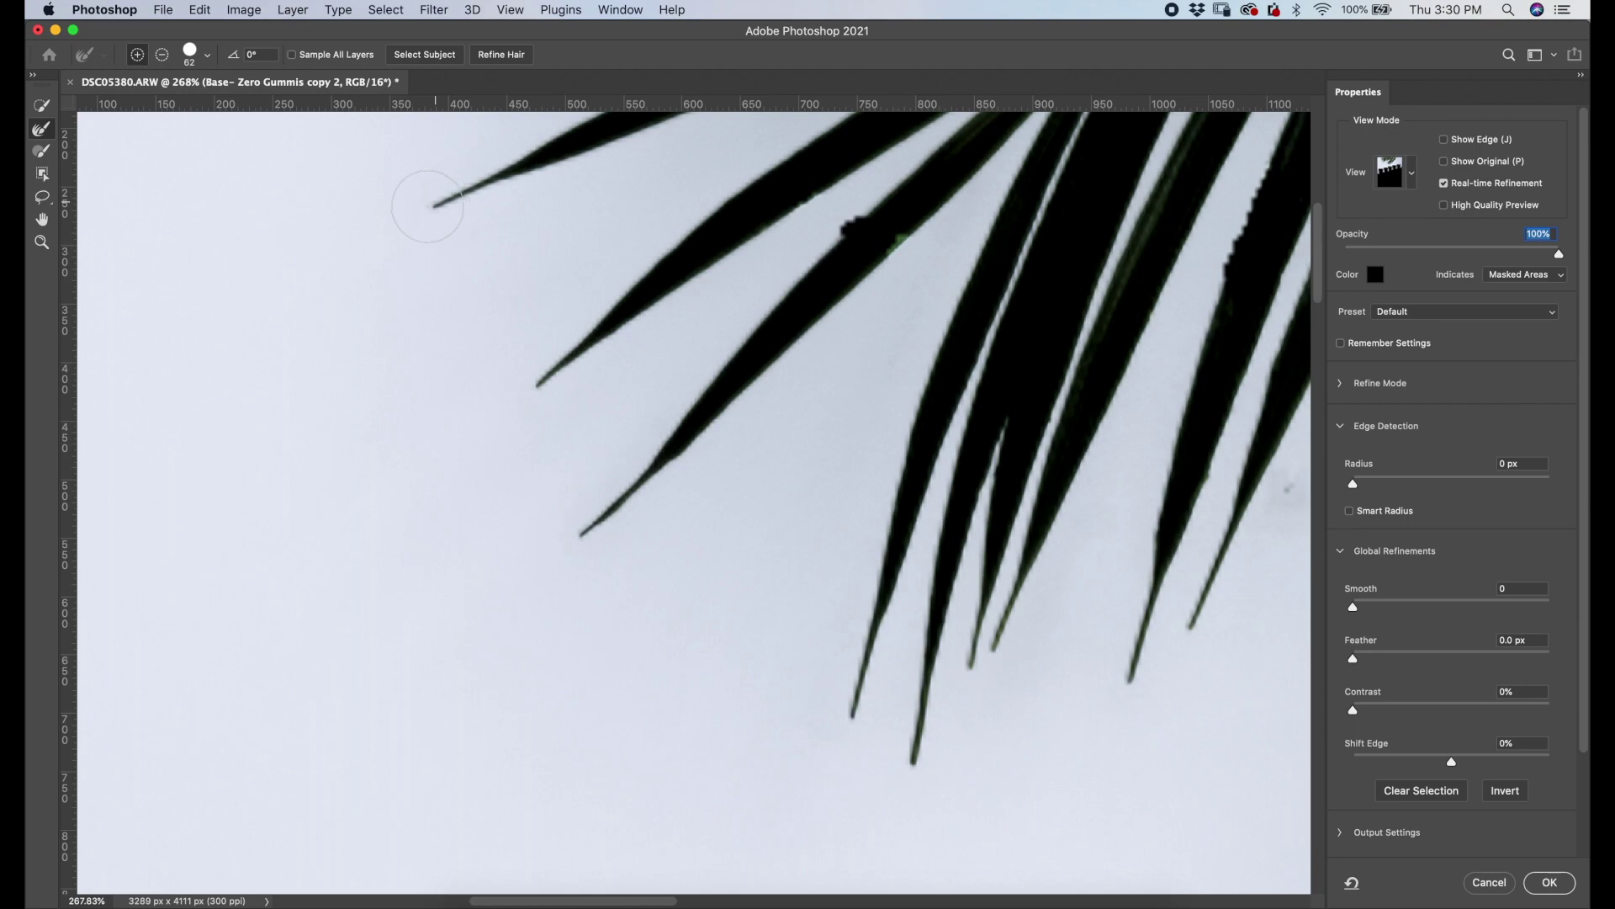
key(super+minus)
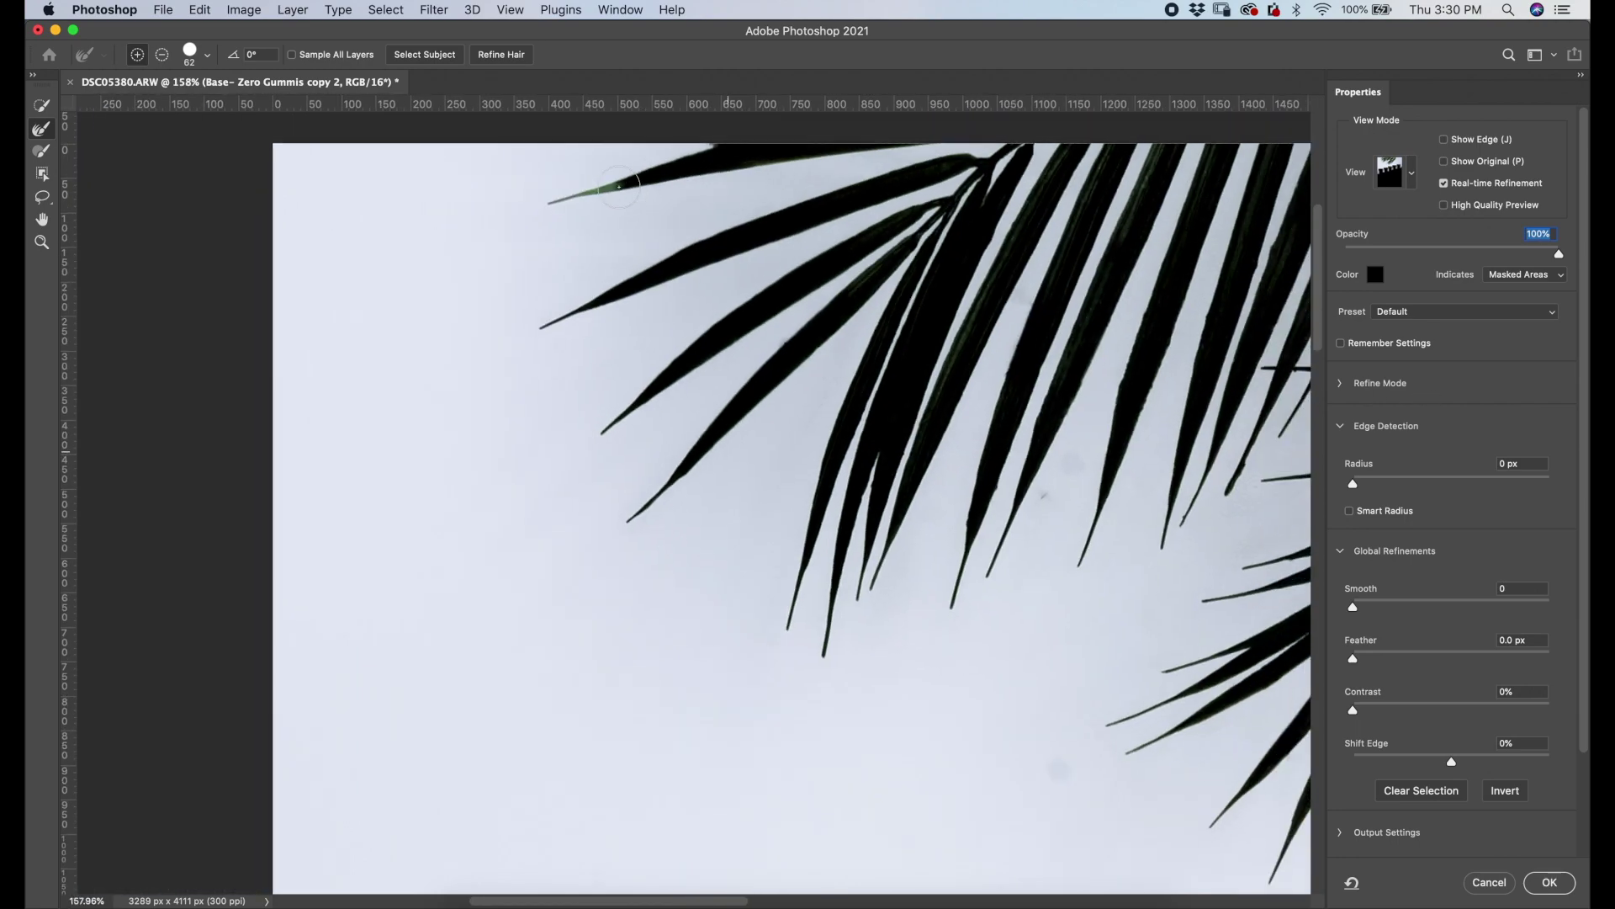
scroll(1065, 434, down, 5)
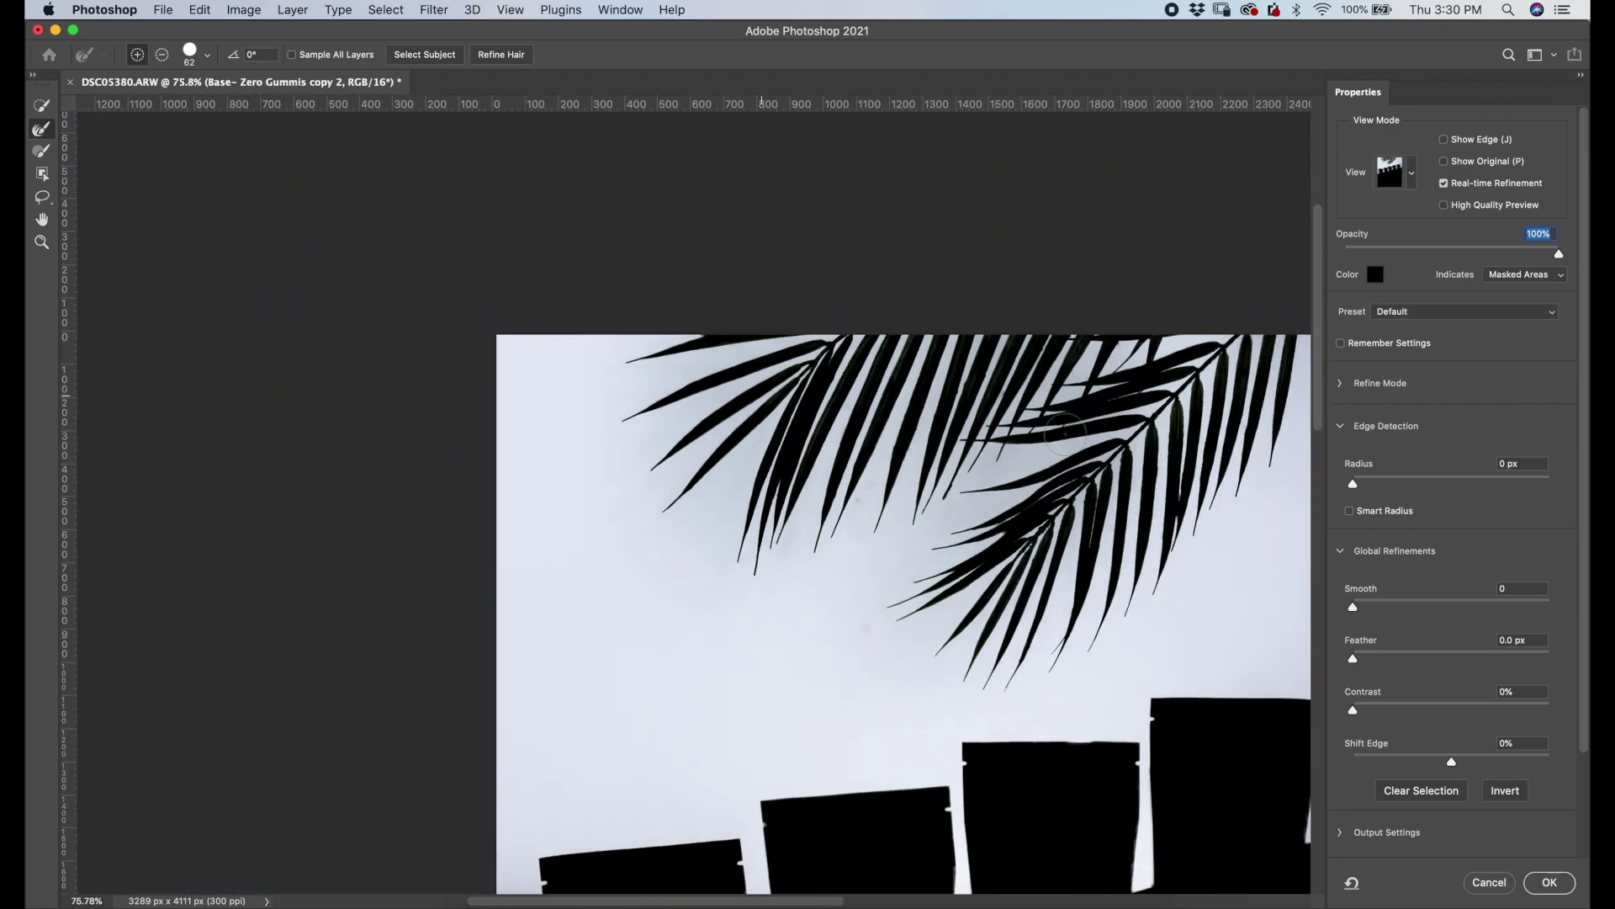
- Set the selection's global Smooth refinement to 8 and accept the Select and Mask result
scroll(1065, 434, down, 1)
drag(1353, 606, 1363, 606)
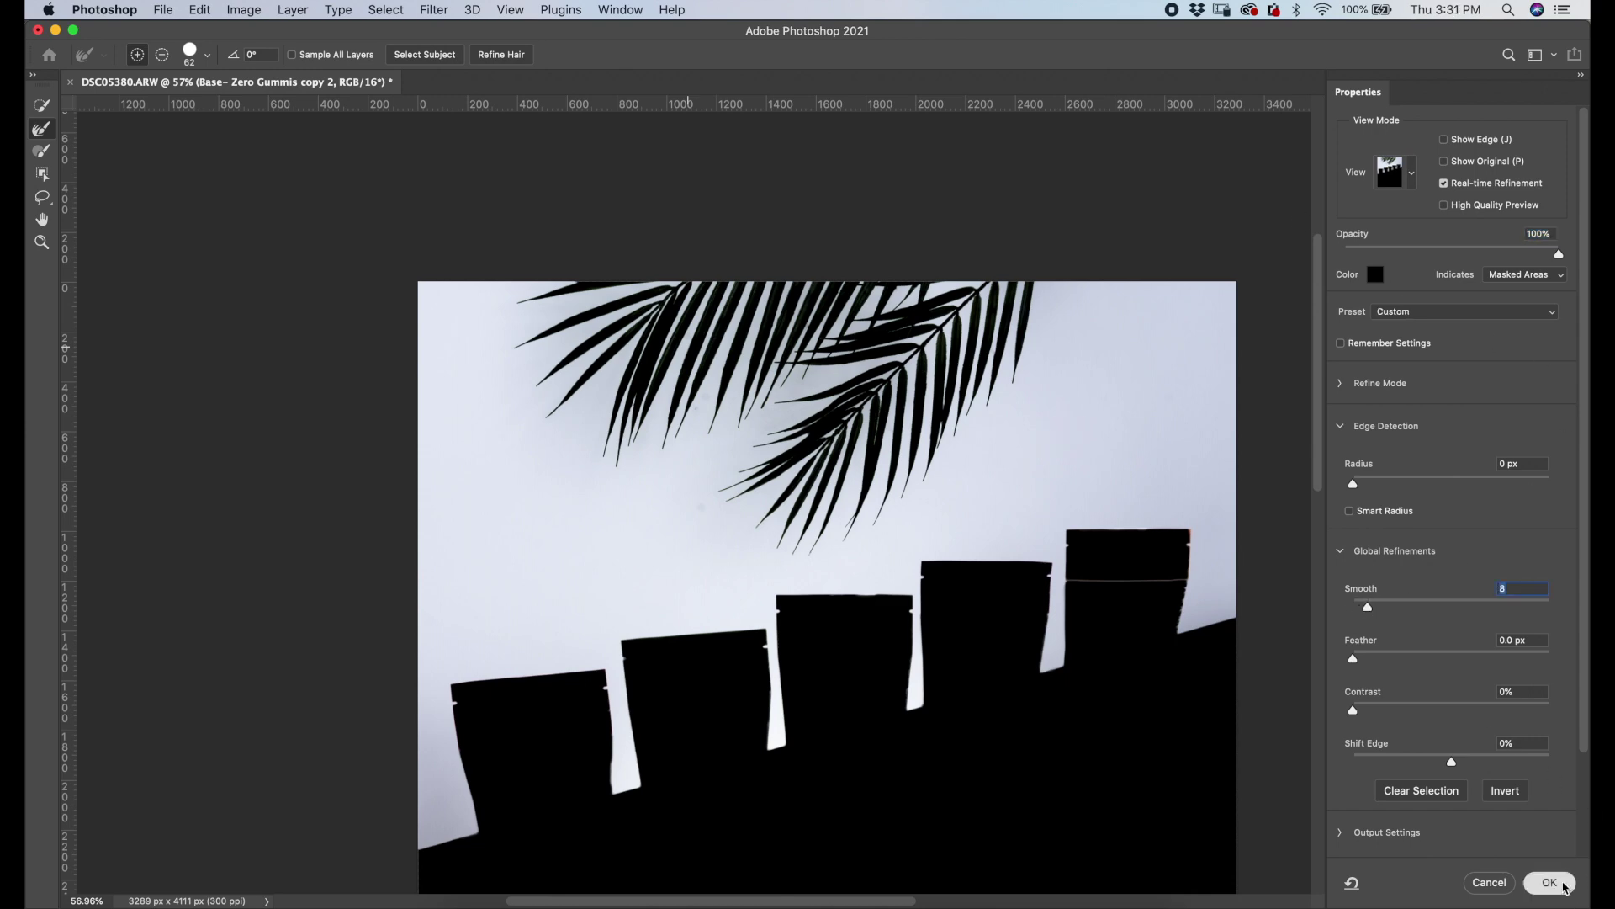
click(1549, 882)
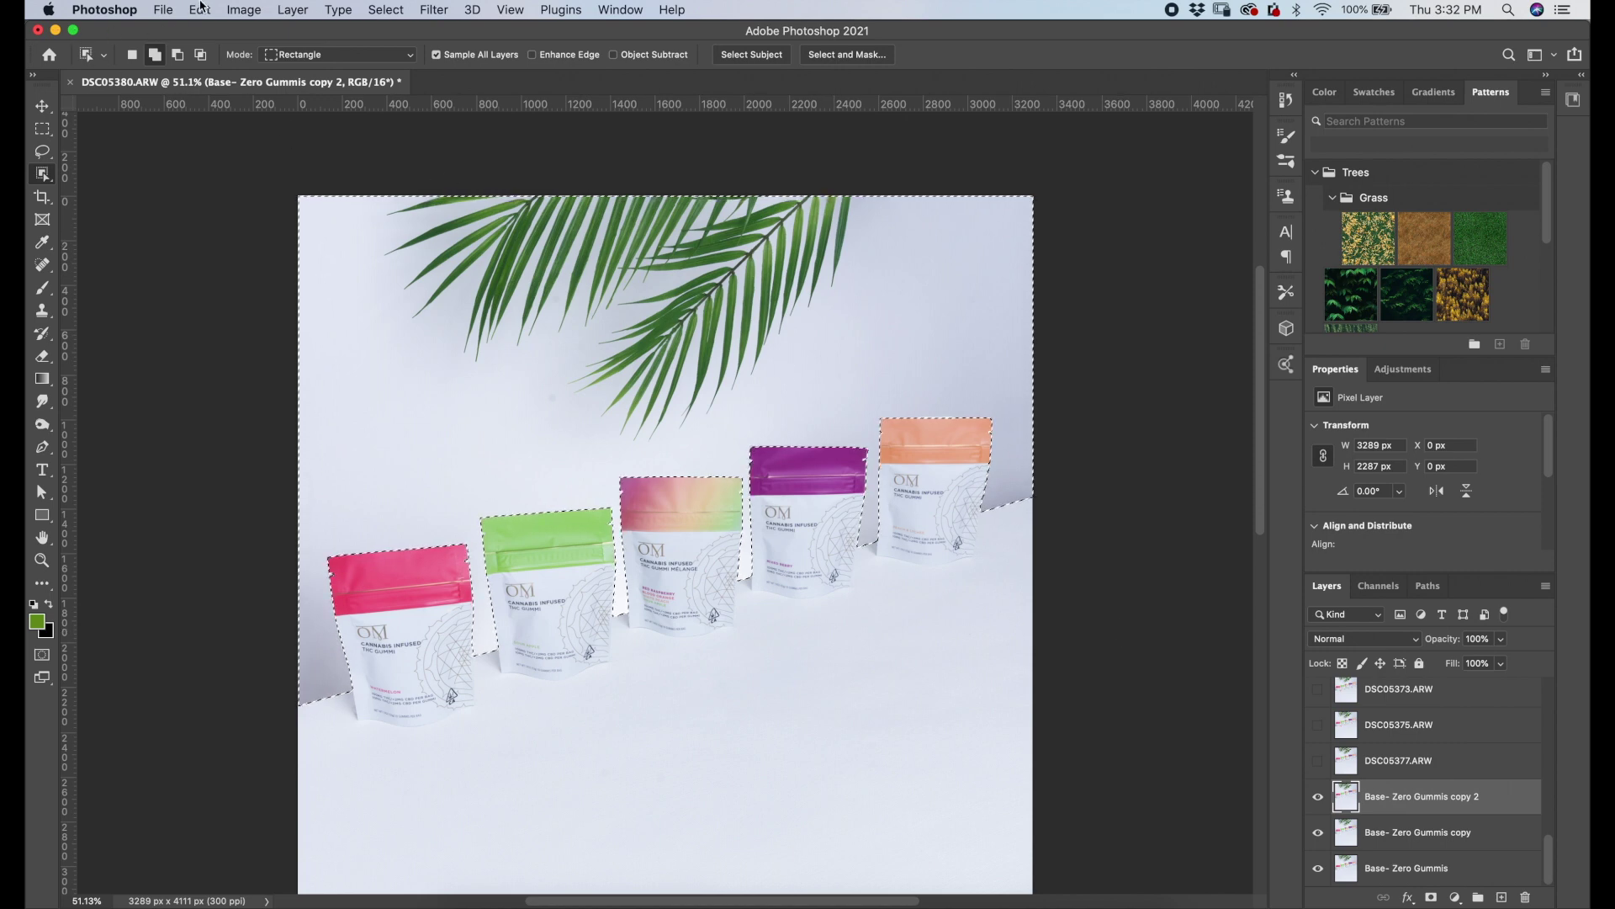
- Restore the refined wall selection around the palm leaves and duplicate the Base- Zero Gummis copy 2 layer
click(198, 10)
click(228, 48)
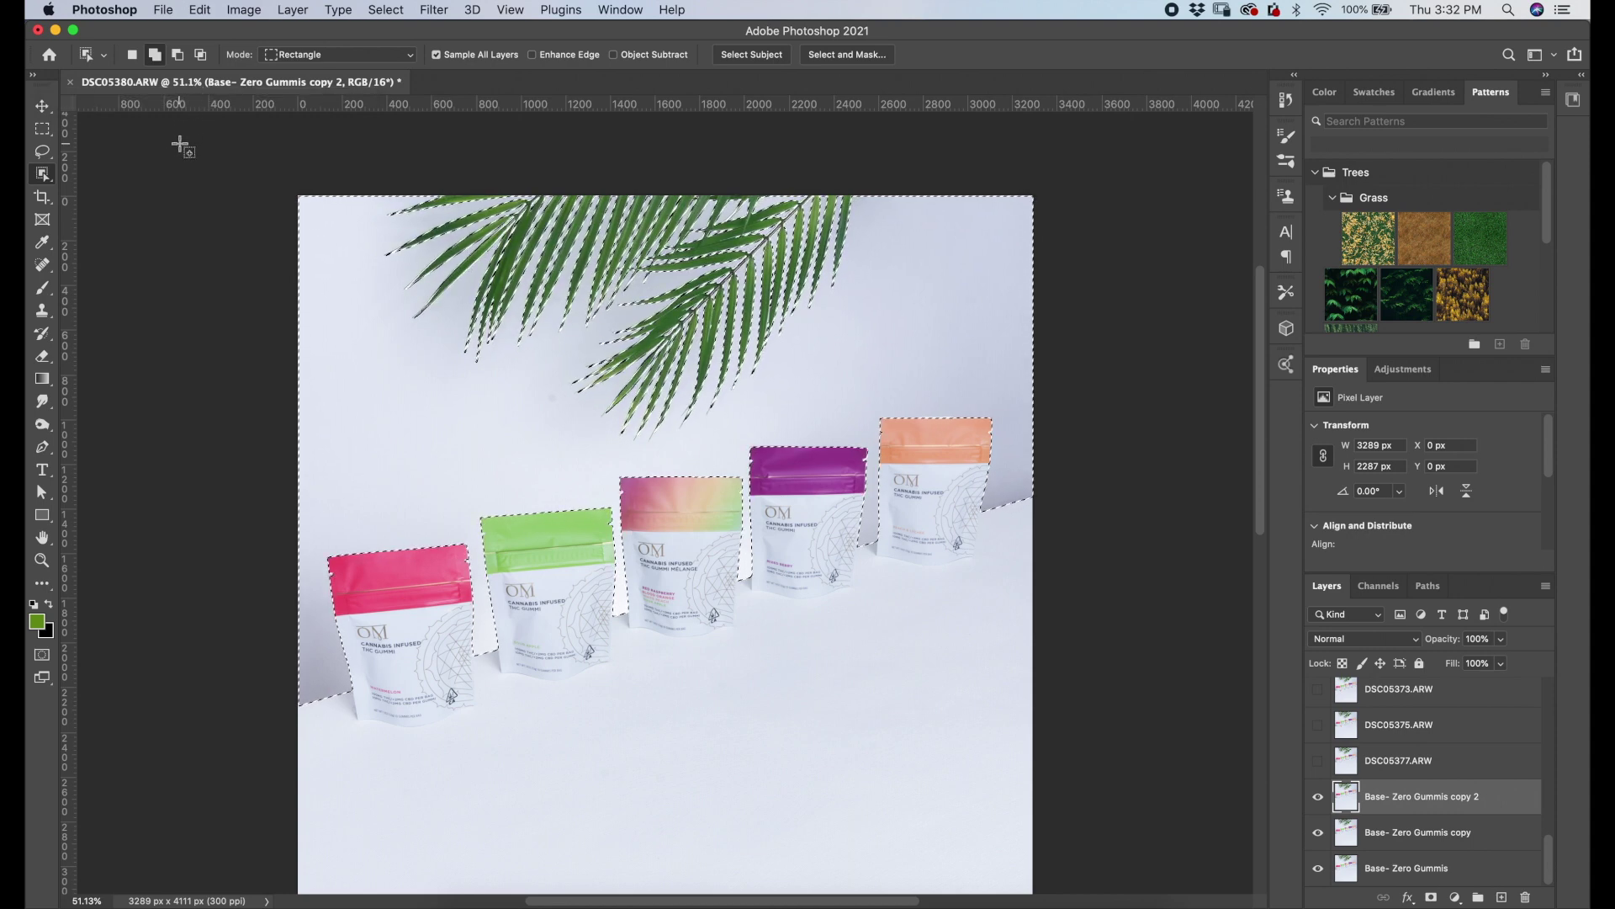
key(super+j)
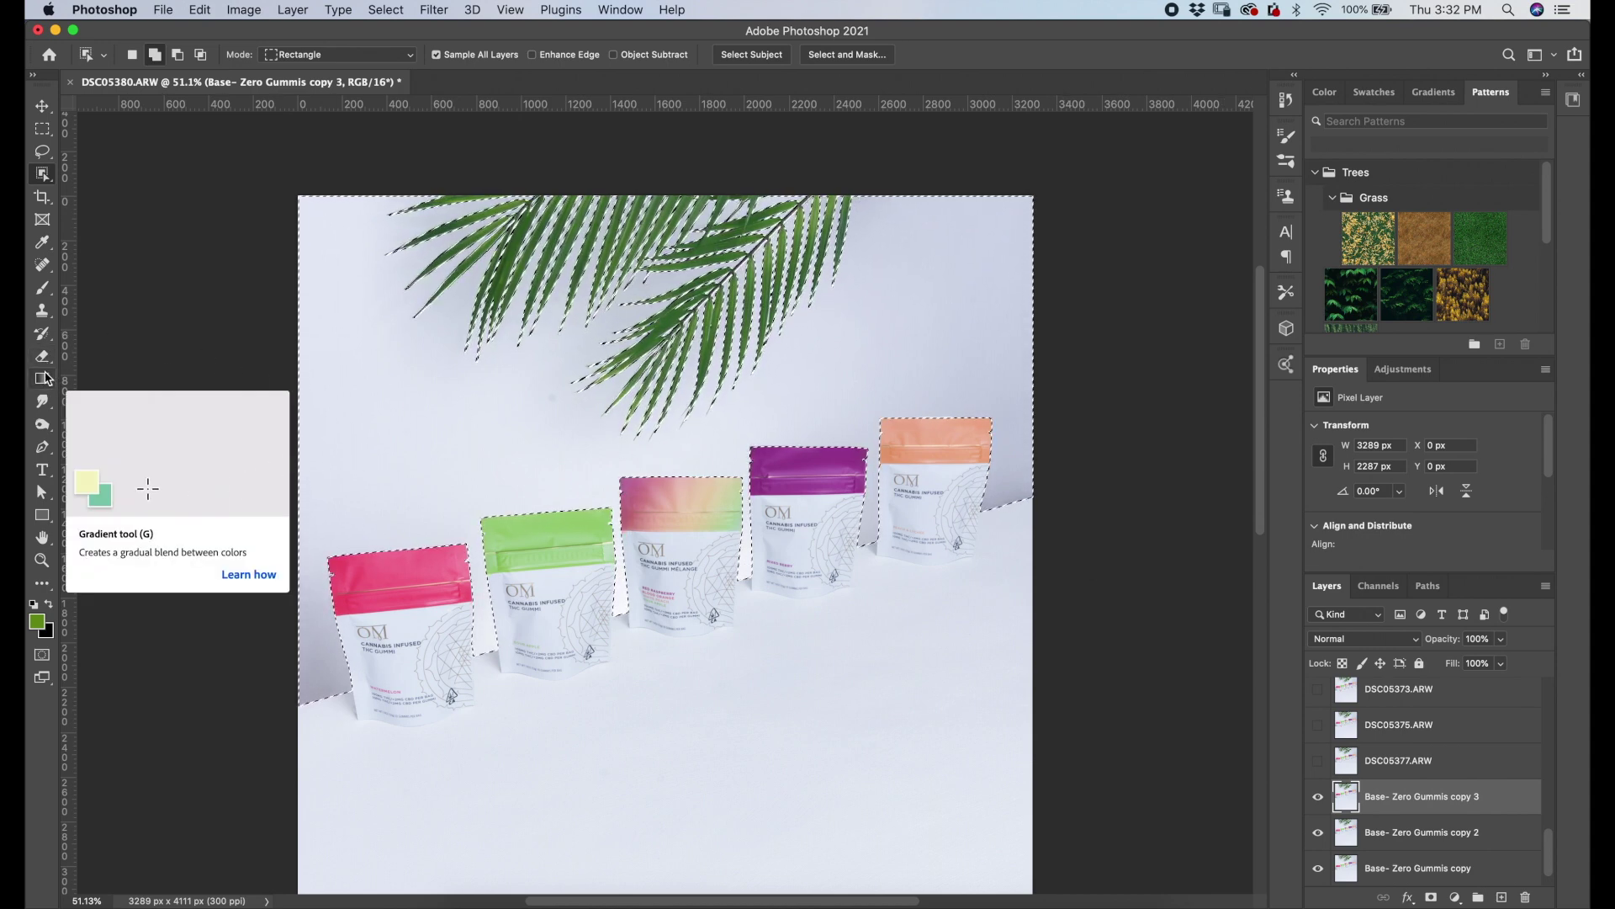
- Draw purple and blue gradients across the selected wall on Base- Zero Gummis copy 3, using Screen mode at 90% opacity
click(49, 384)
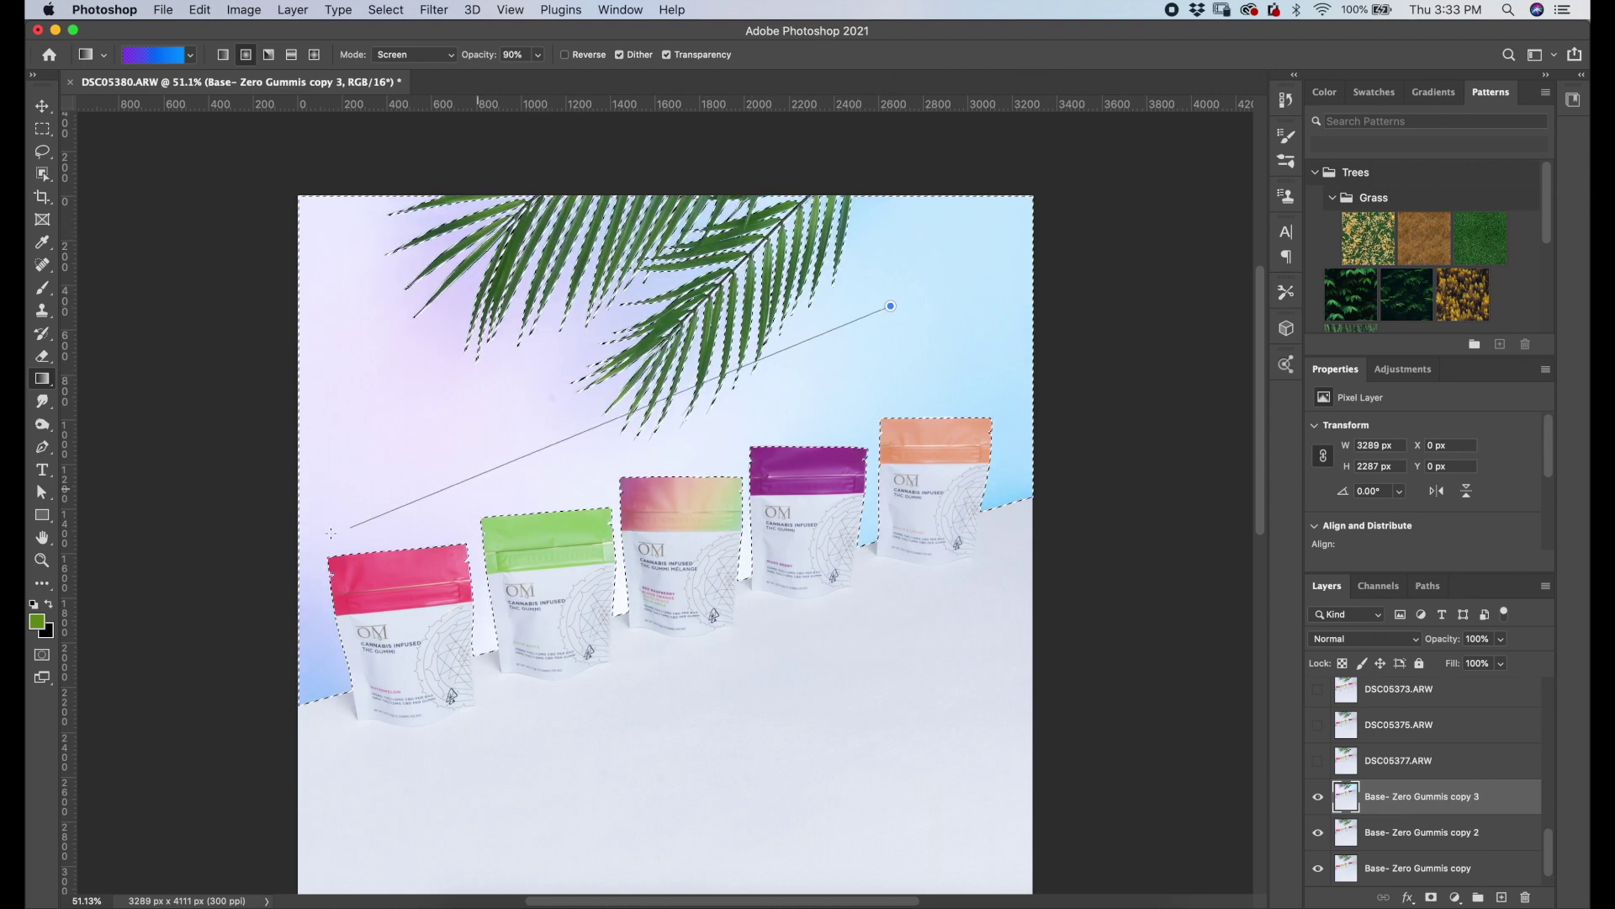
drag(358, 382, 433, 363)
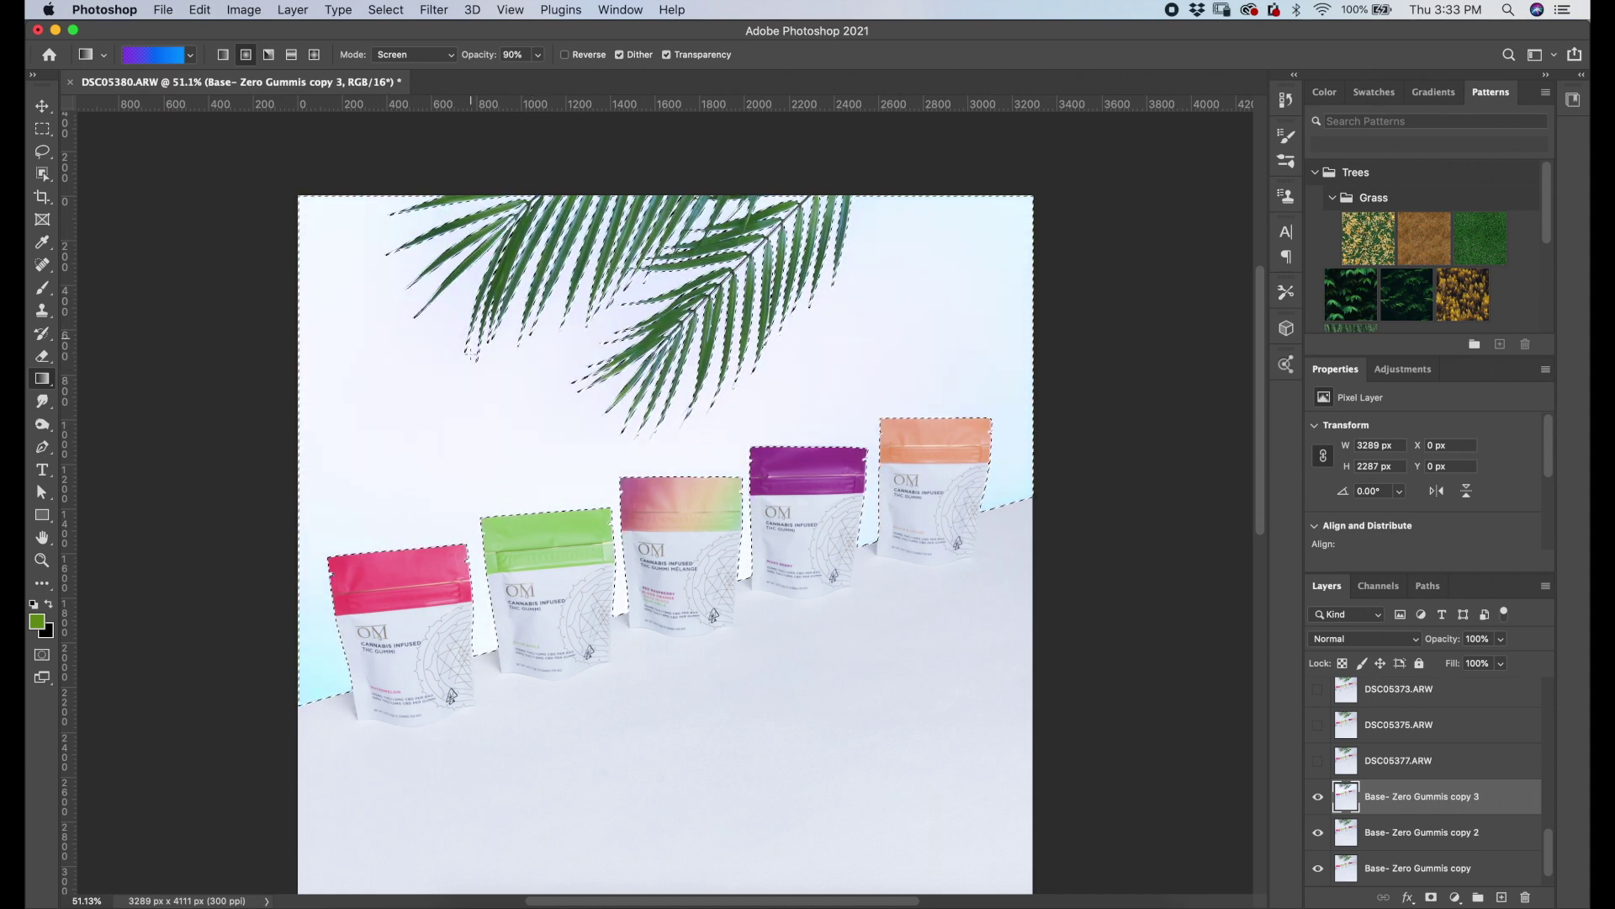
drag(388, 434, 616, 343)
- Hide Base- Zero Gummis copy 2, move Base- Zero Gummis copy 3 beneath it, and show the moved layer
click(1386, 833)
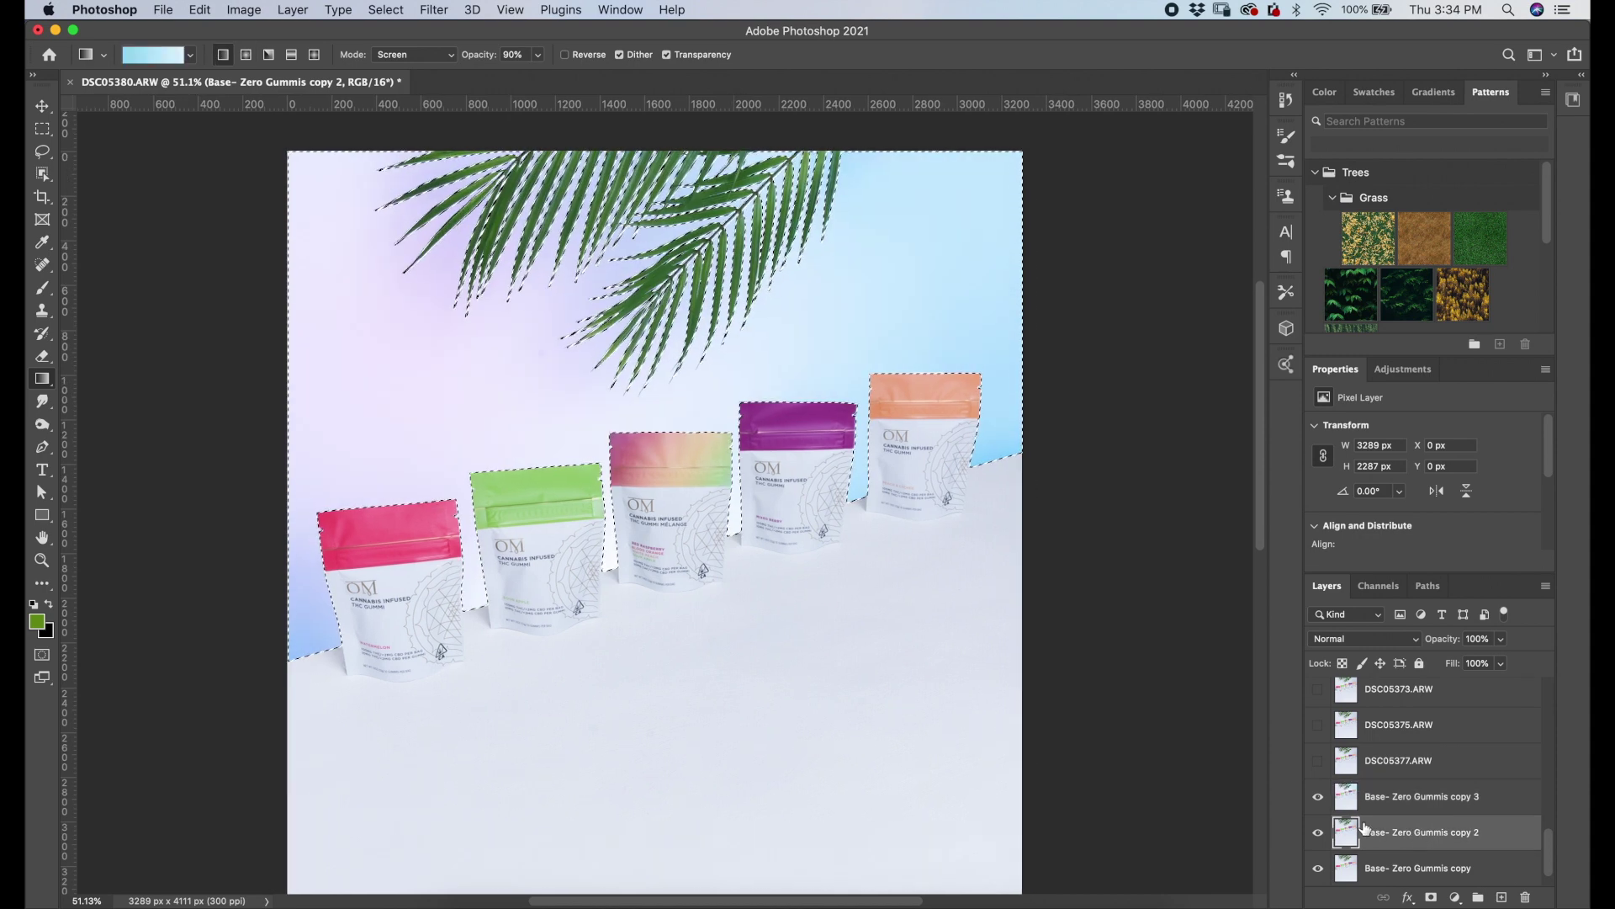
click(1320, 798)
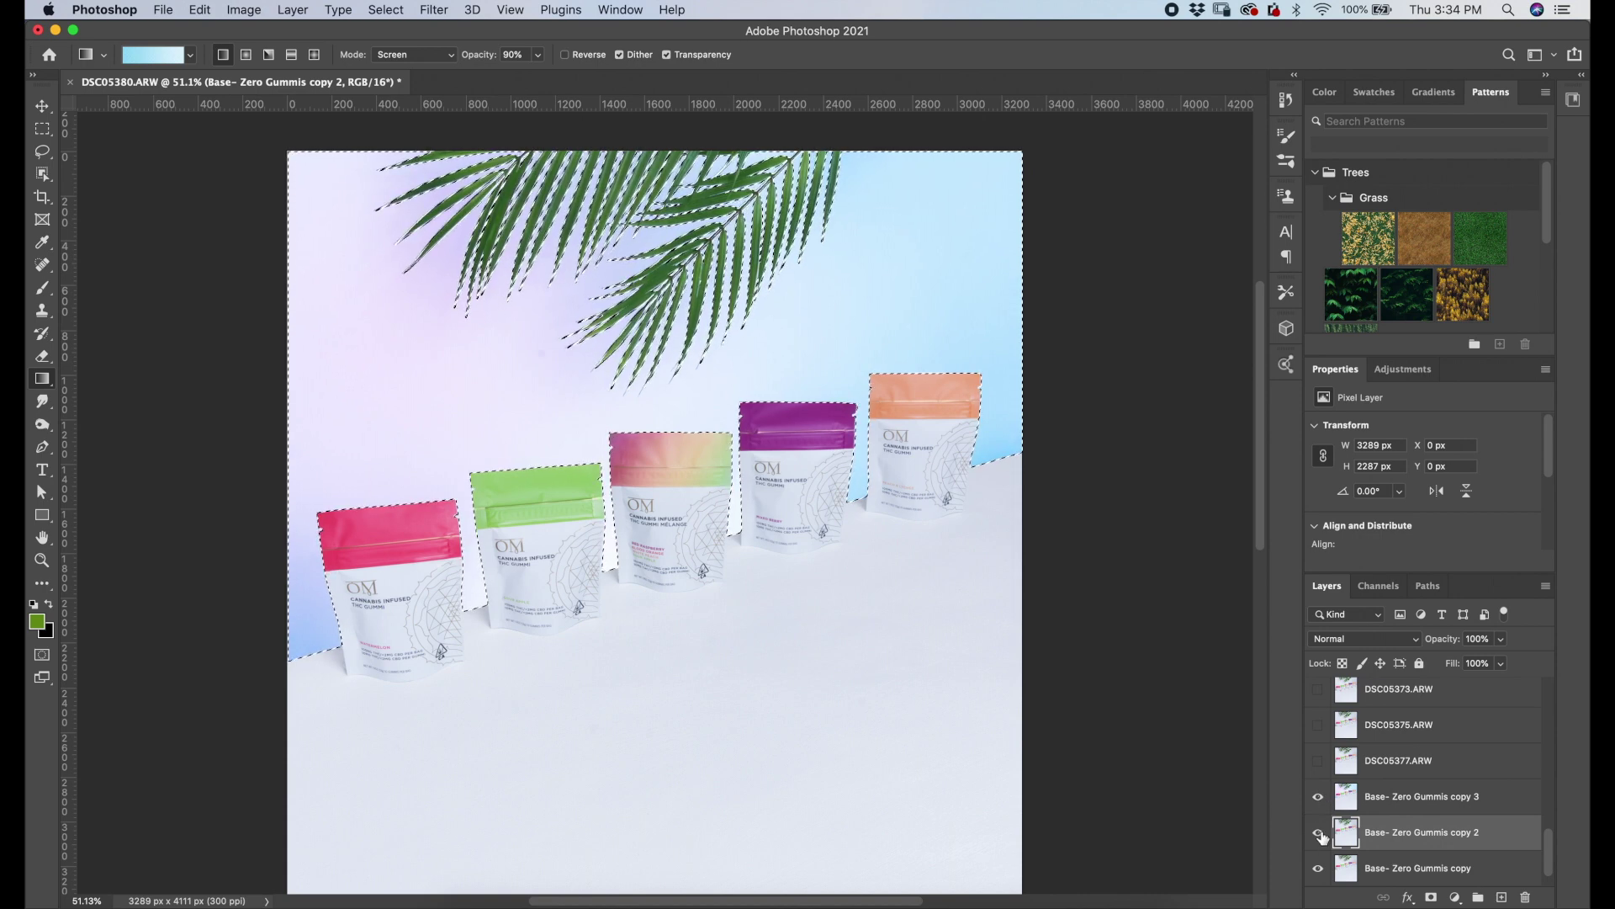
click(1318, 833)
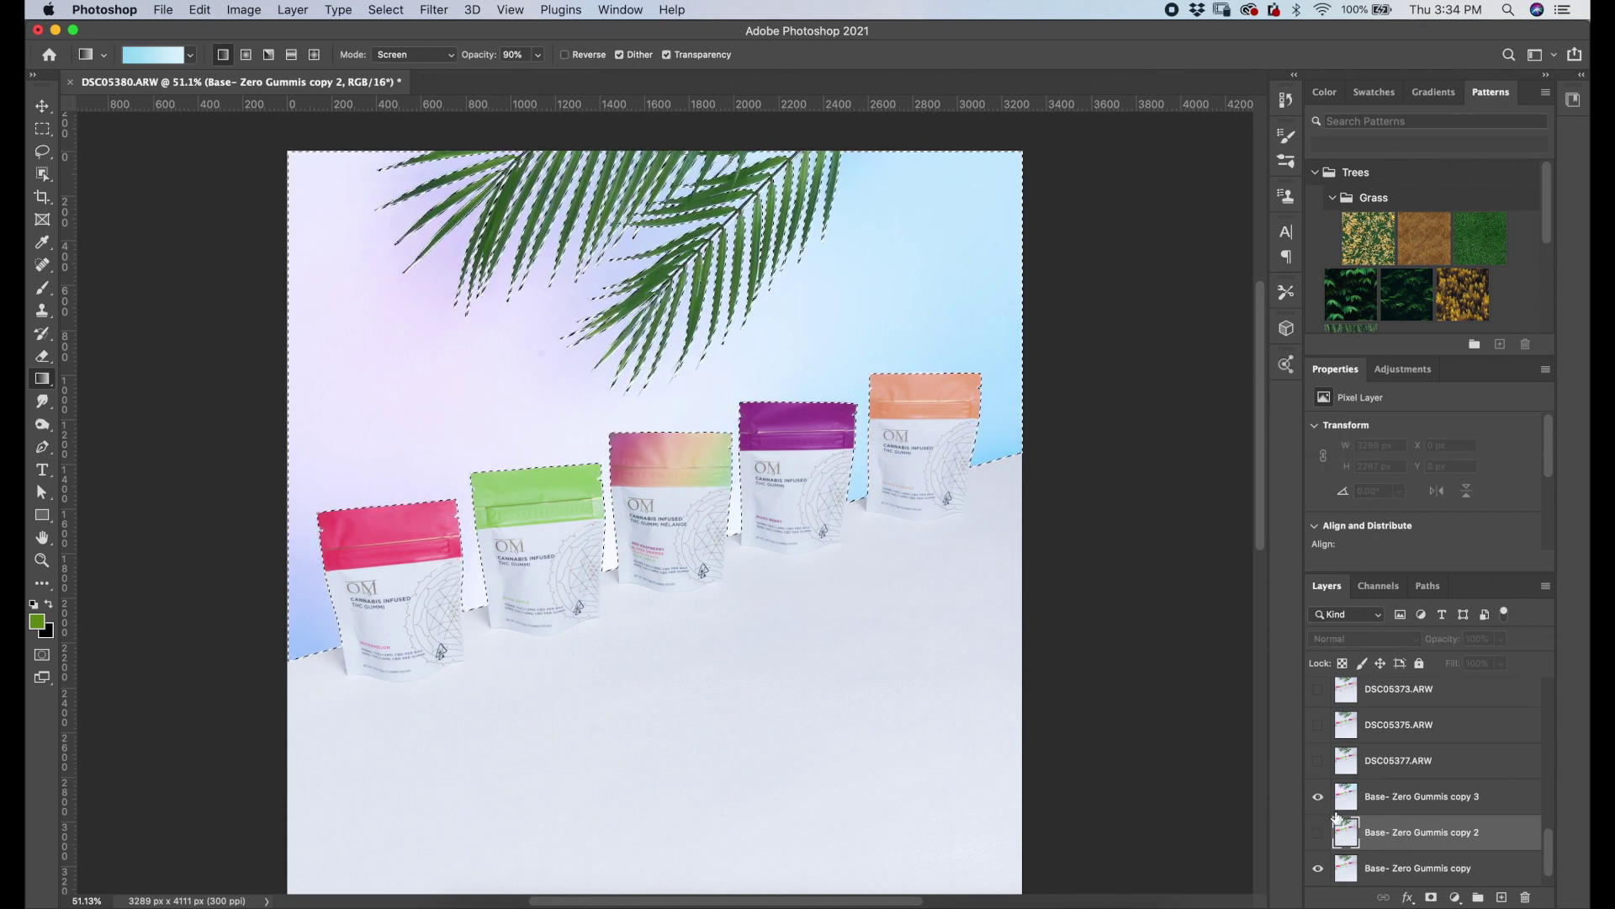
drag(1410, 796, 1418, 831)
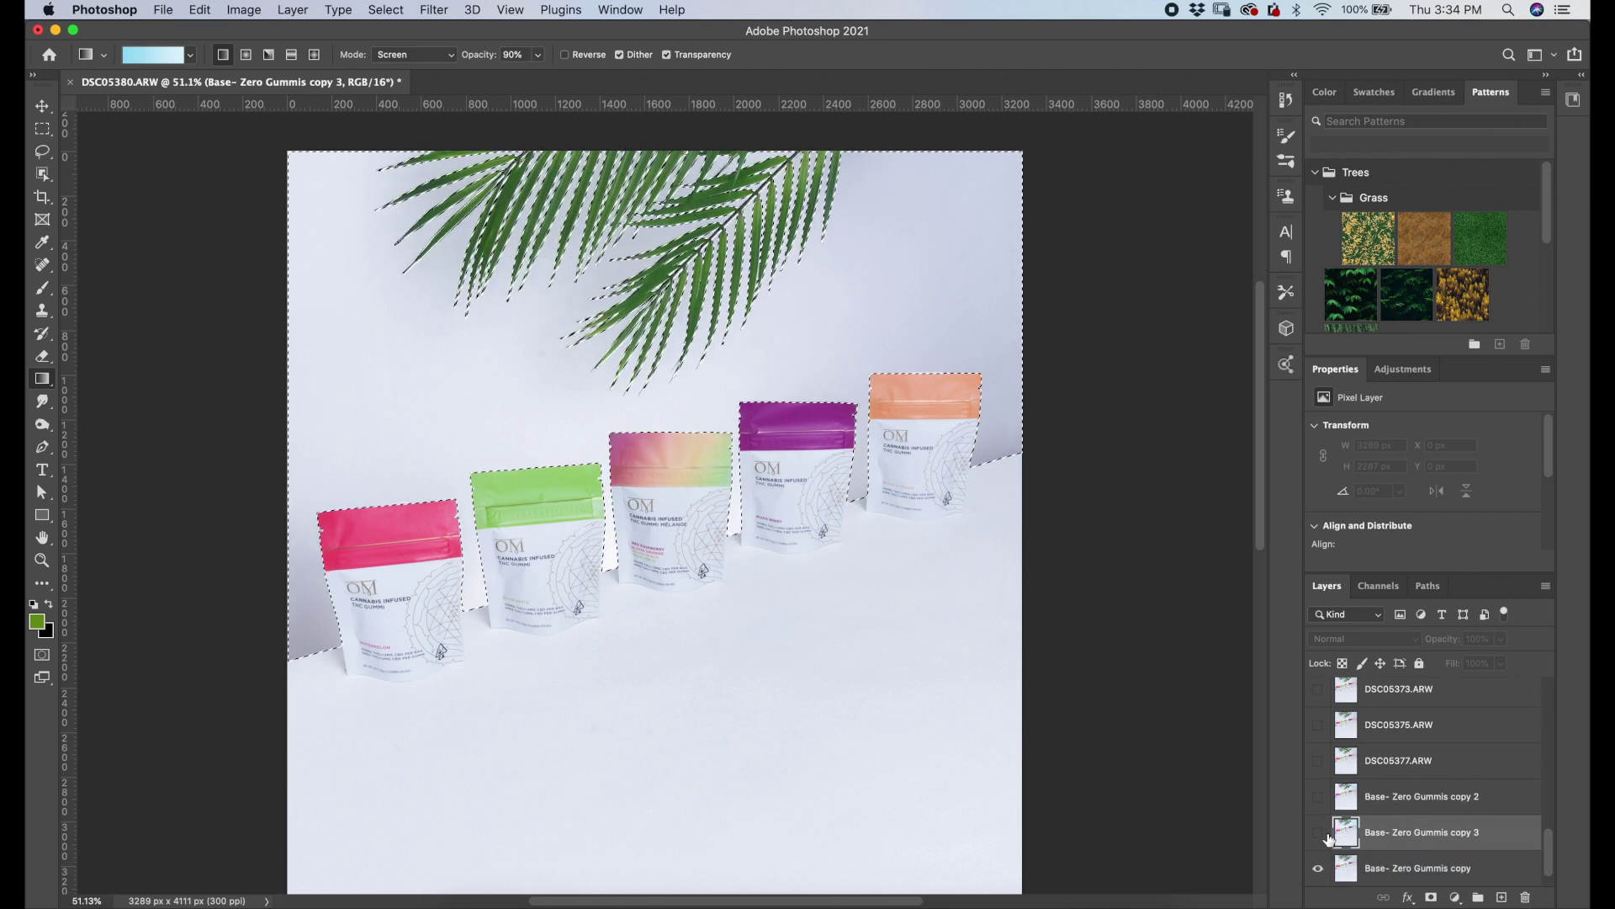
click(1318, 833)
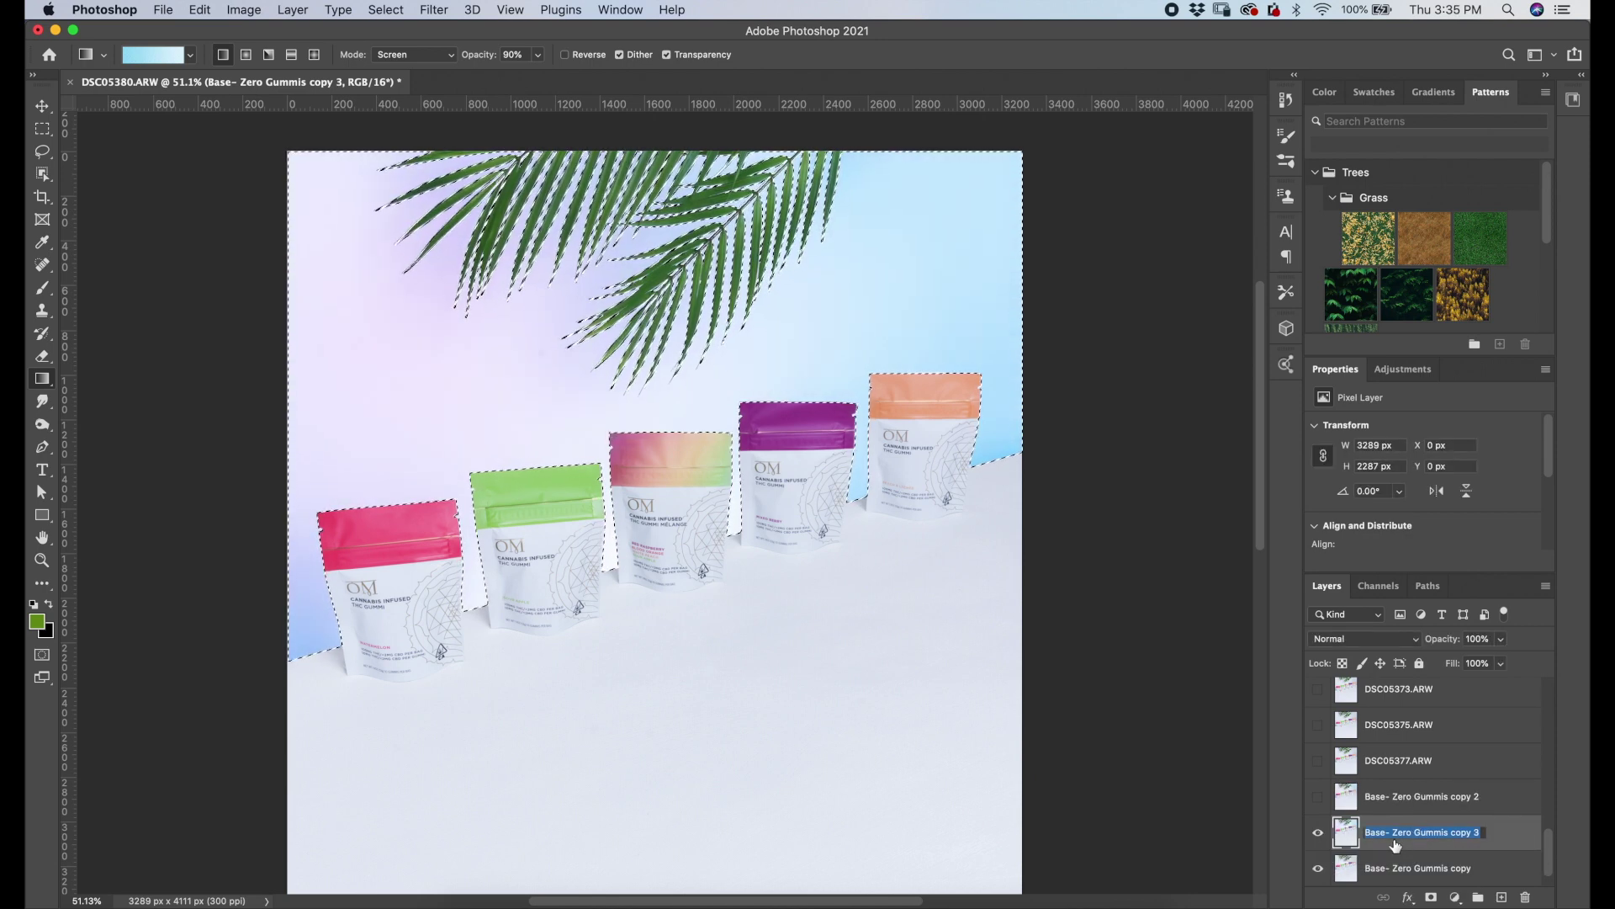
- Rename the gradient layer as Gradient Base- Zero Gummis
key(Left)
text(Gradient)
double_click(1523, 834)
key(Return)
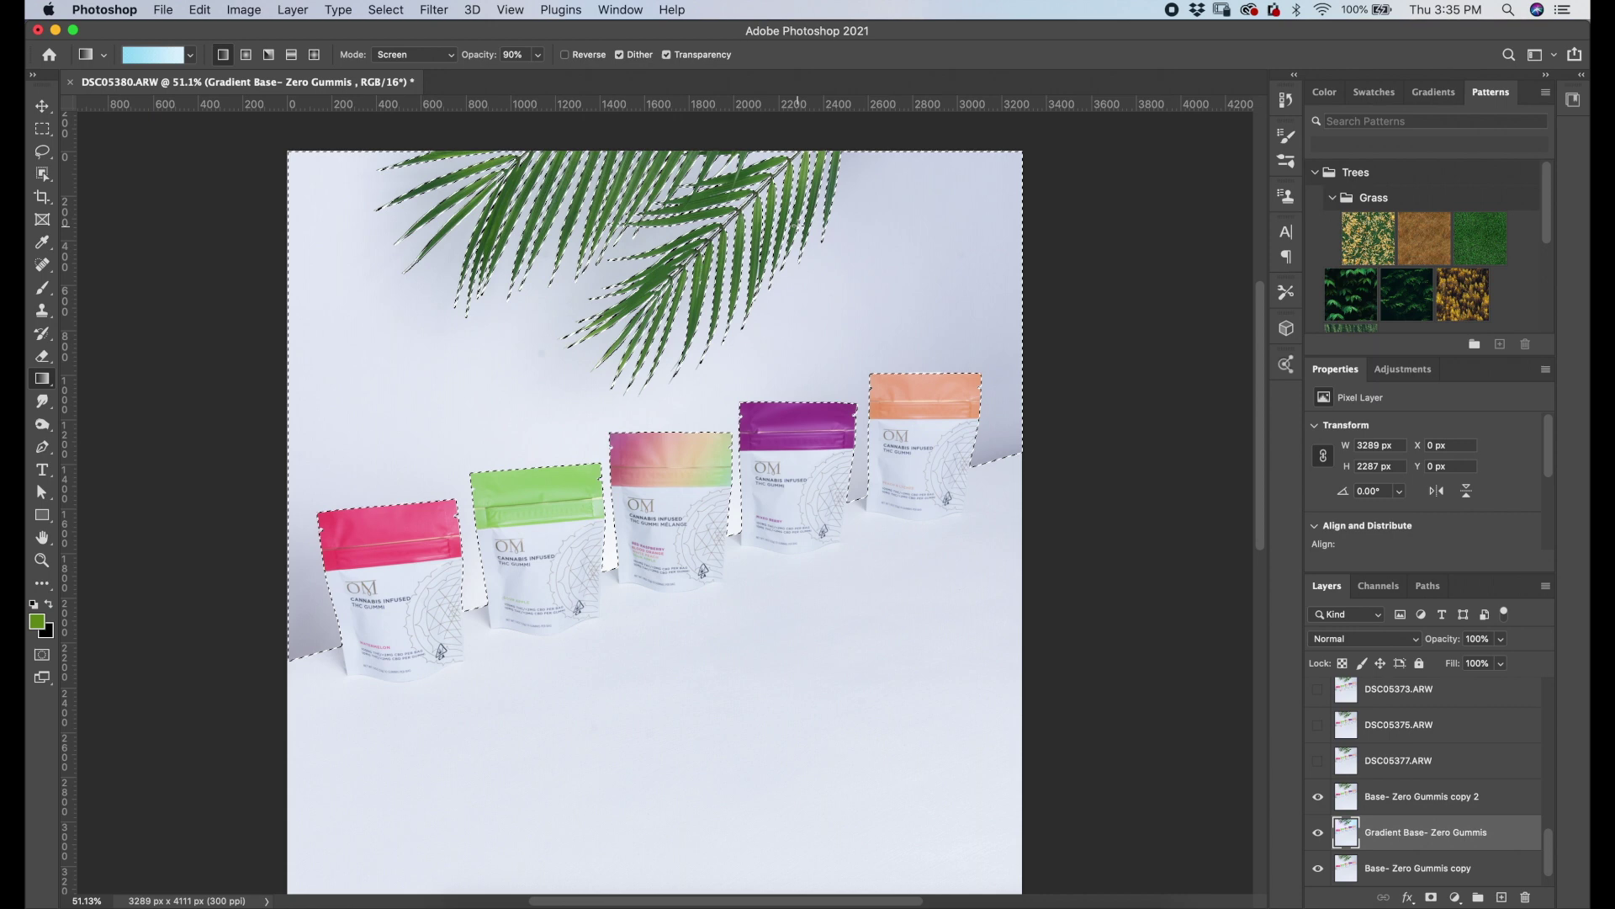
- In Select and Mask, lasso the palm fronds into the wall selection and accept the result
click(43, 174)
click(848, 55)
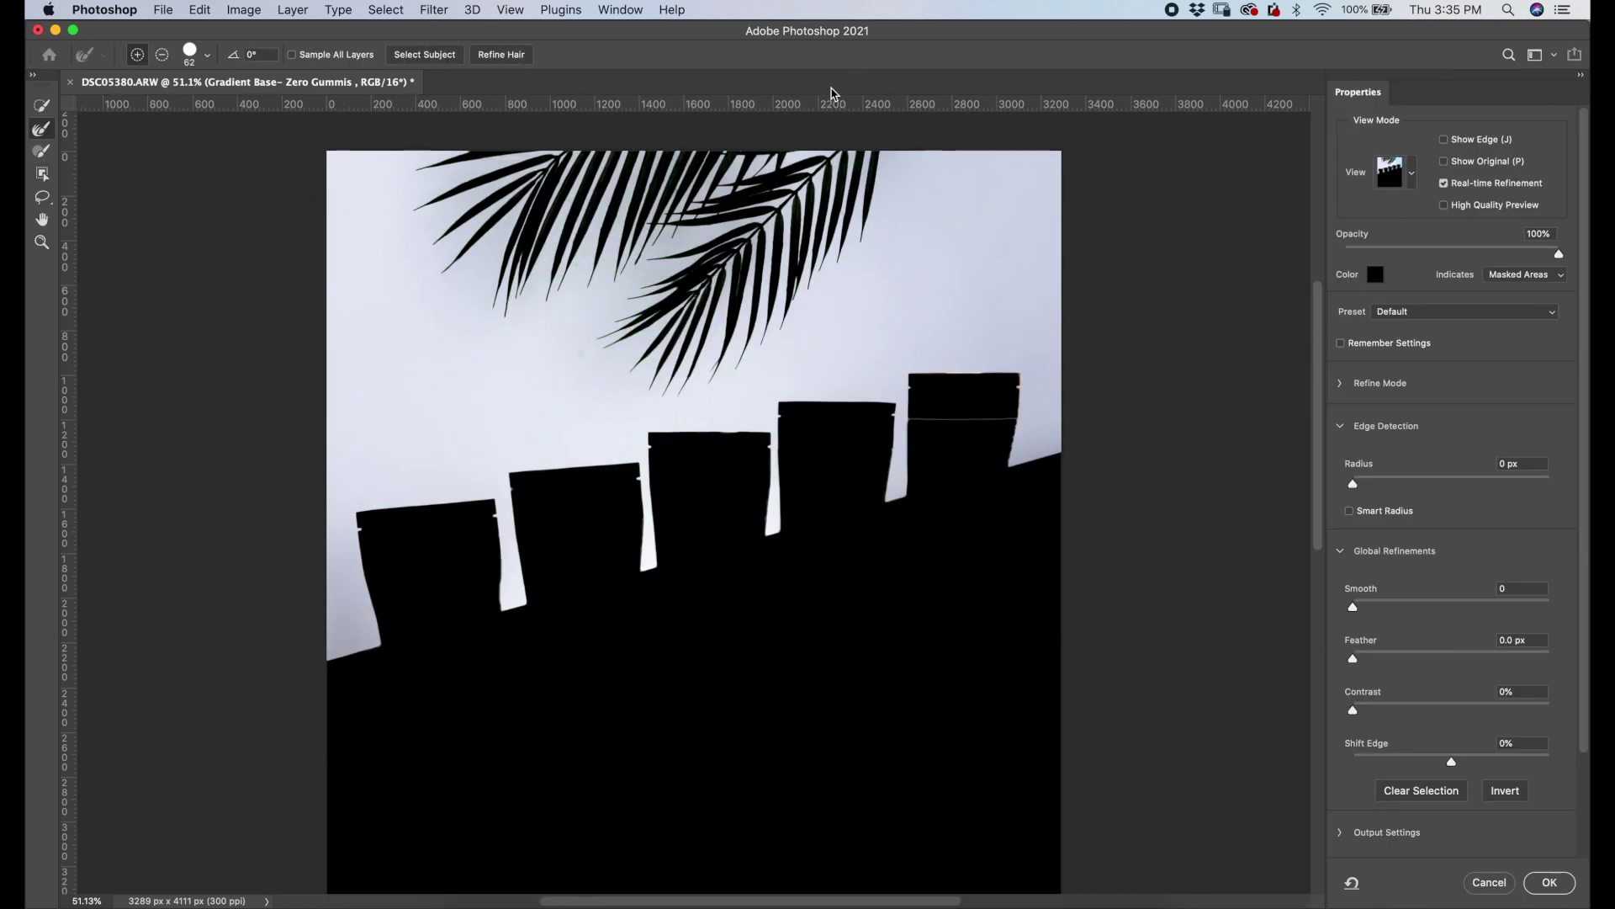
key(w)
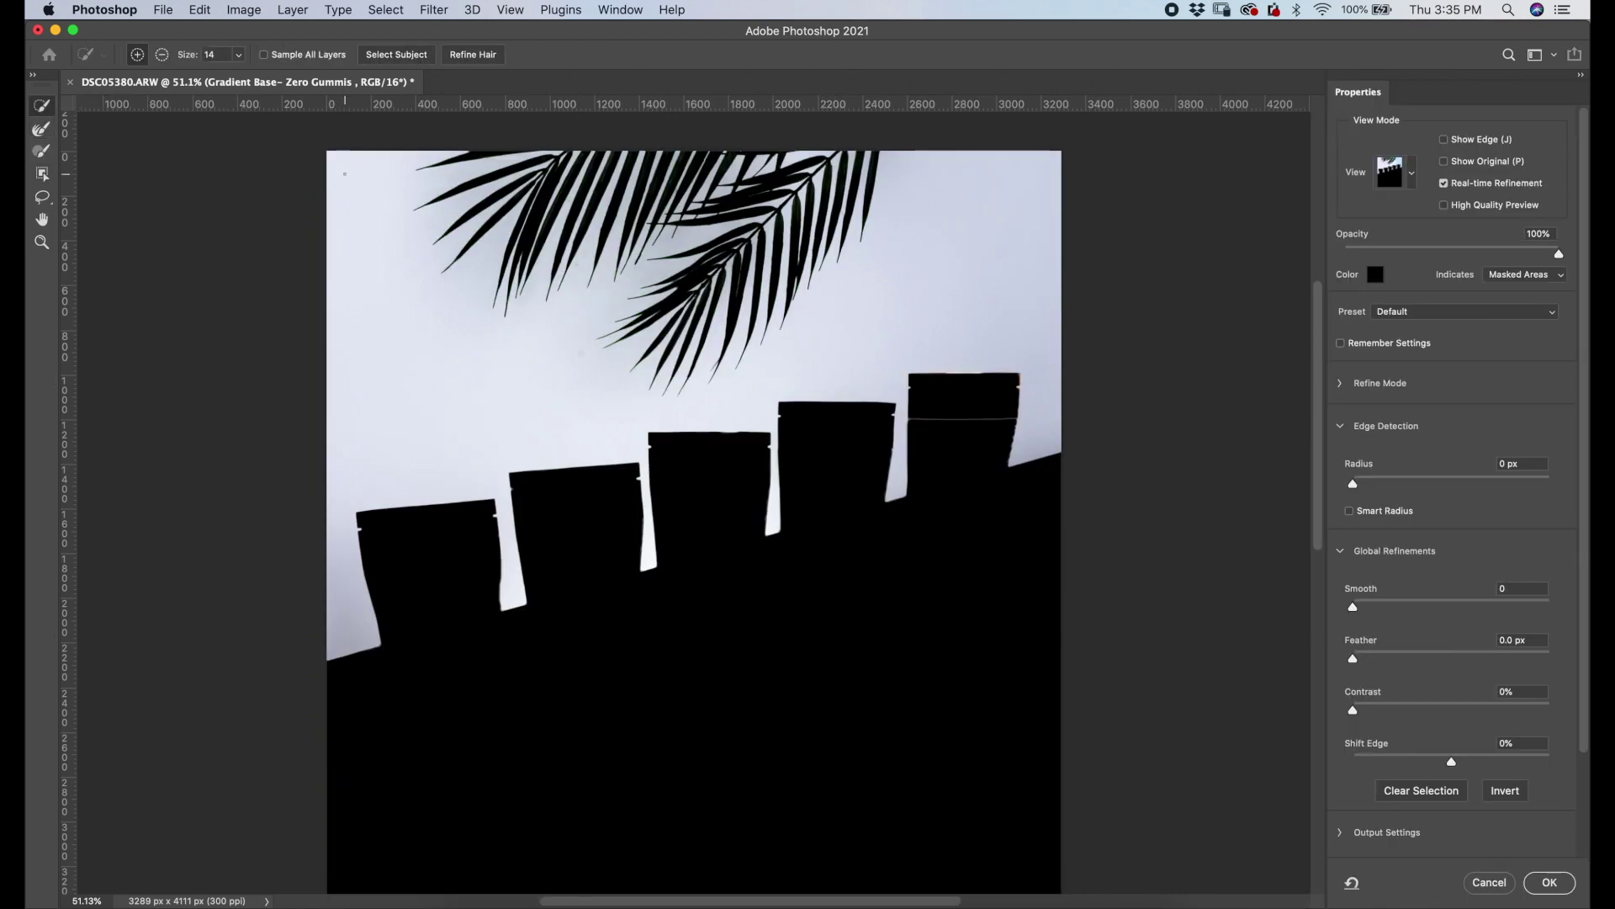
click(35, 78)
key(l)
mouse_move(383, 164)
mouse_down()
mouse_move(697, 408)
mouse_move(957, 124)
mouse_up()
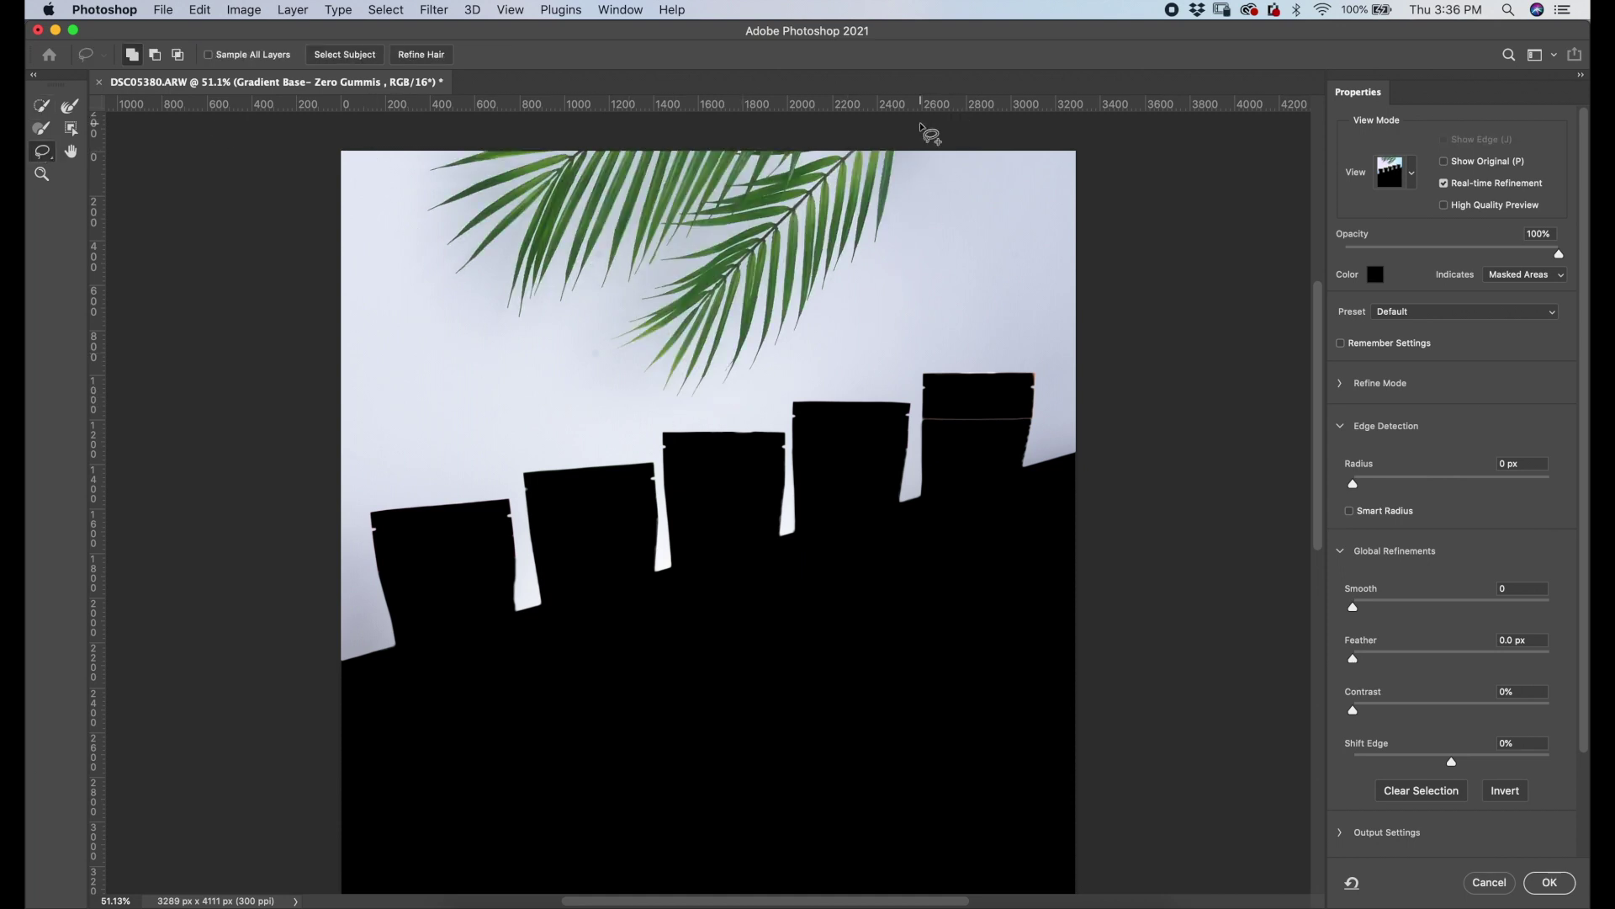
click(1549, 881)
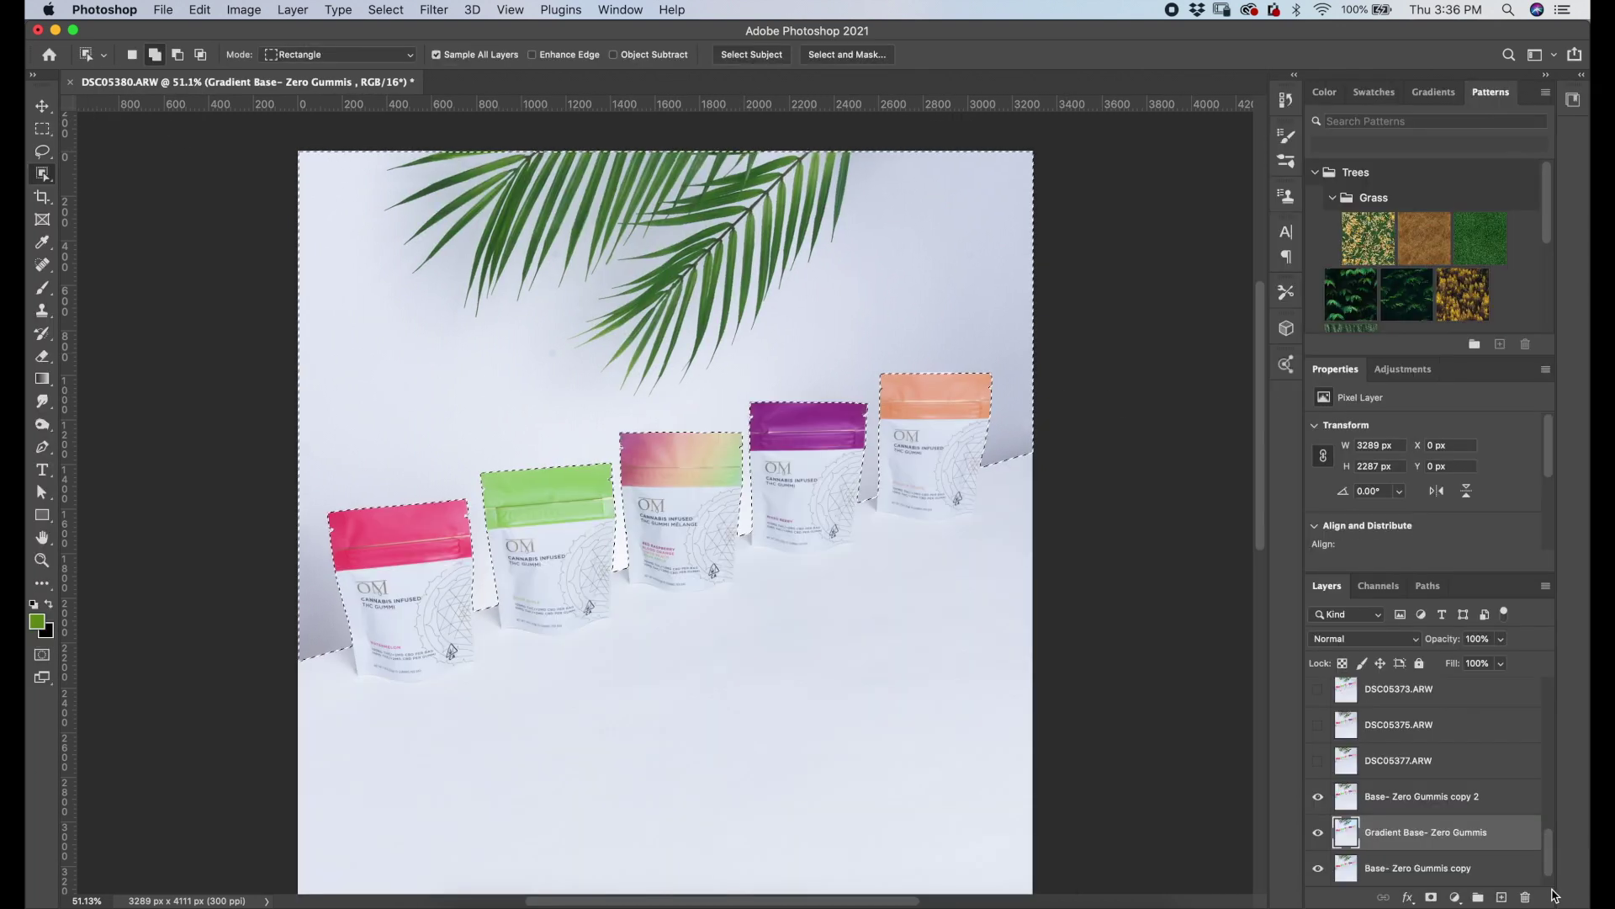
- Add a layer mask from the selection to Base- Zero Gummis copy 2 and invert it to hide the wall
scroll(1388, 806, down, 1)
scroll(1396, 791, up, 2)
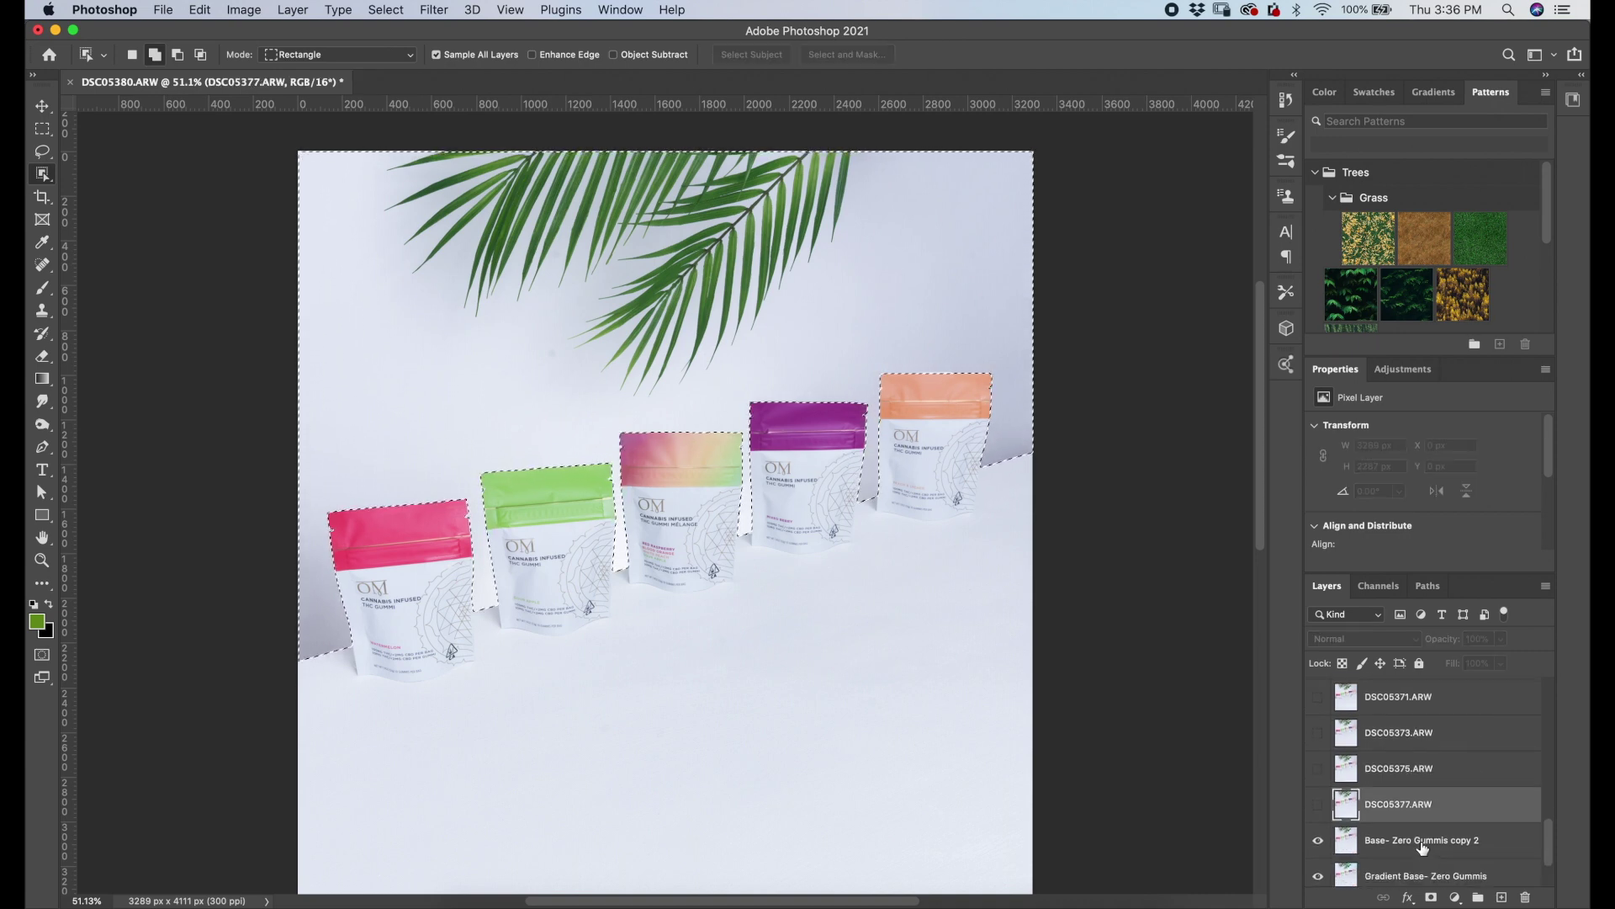
click(1431, 840)
click(1431, 897)
key(super+i)
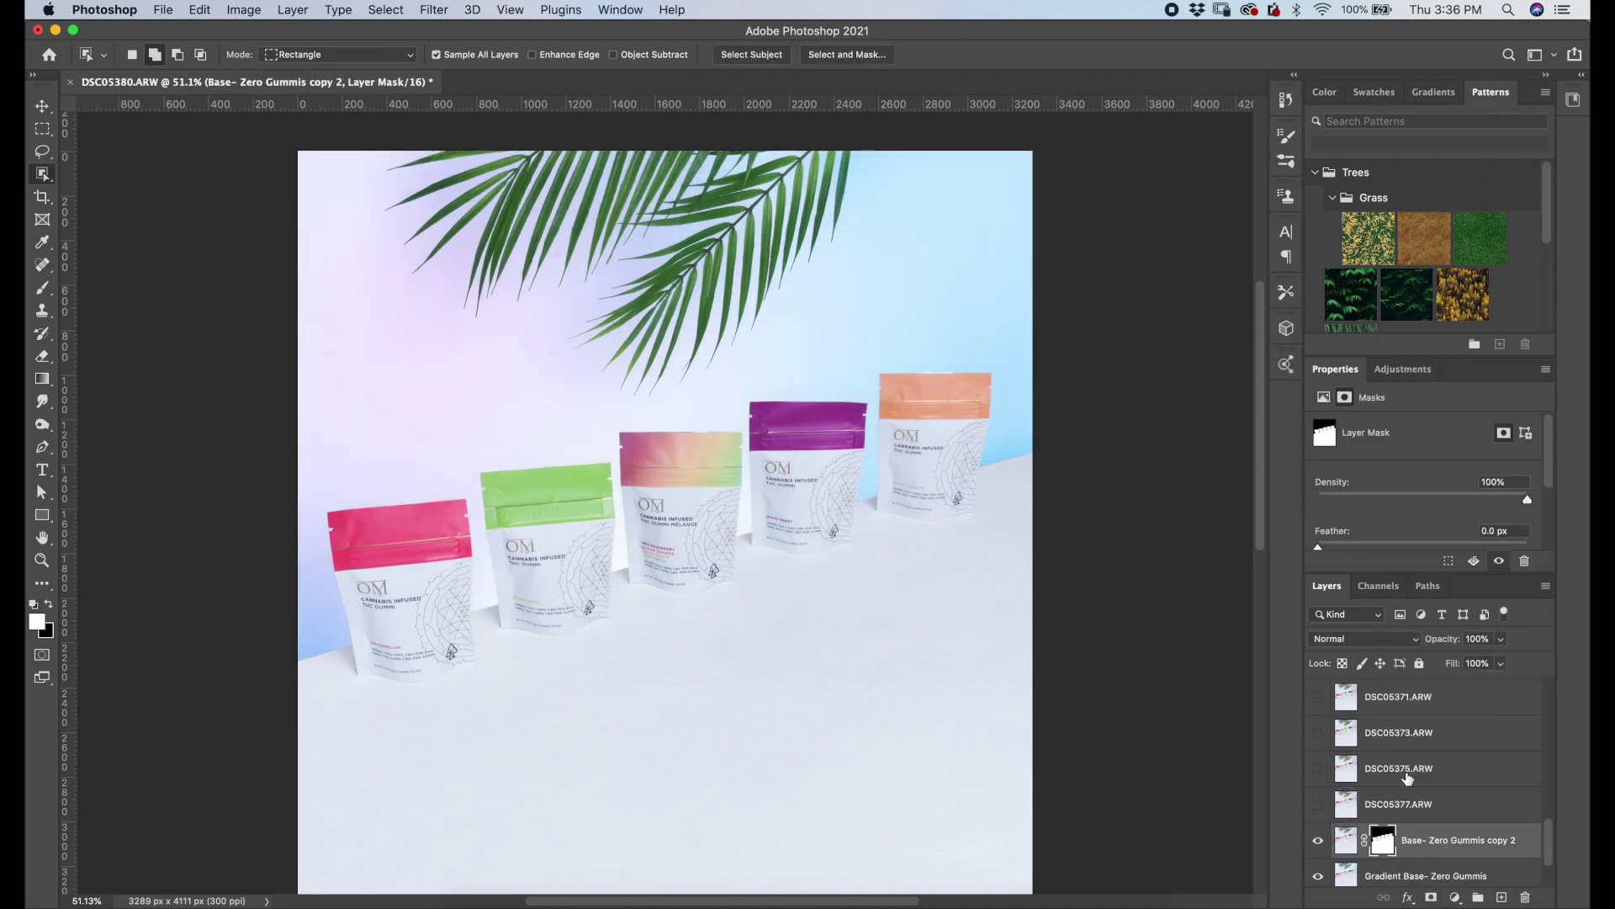
- Copy the wall mask onto the DSC05377.ARW and DSC05375.ARW layers and hide Base- Zero Gummis copy 2
scroll(1430, 846, down, 2)
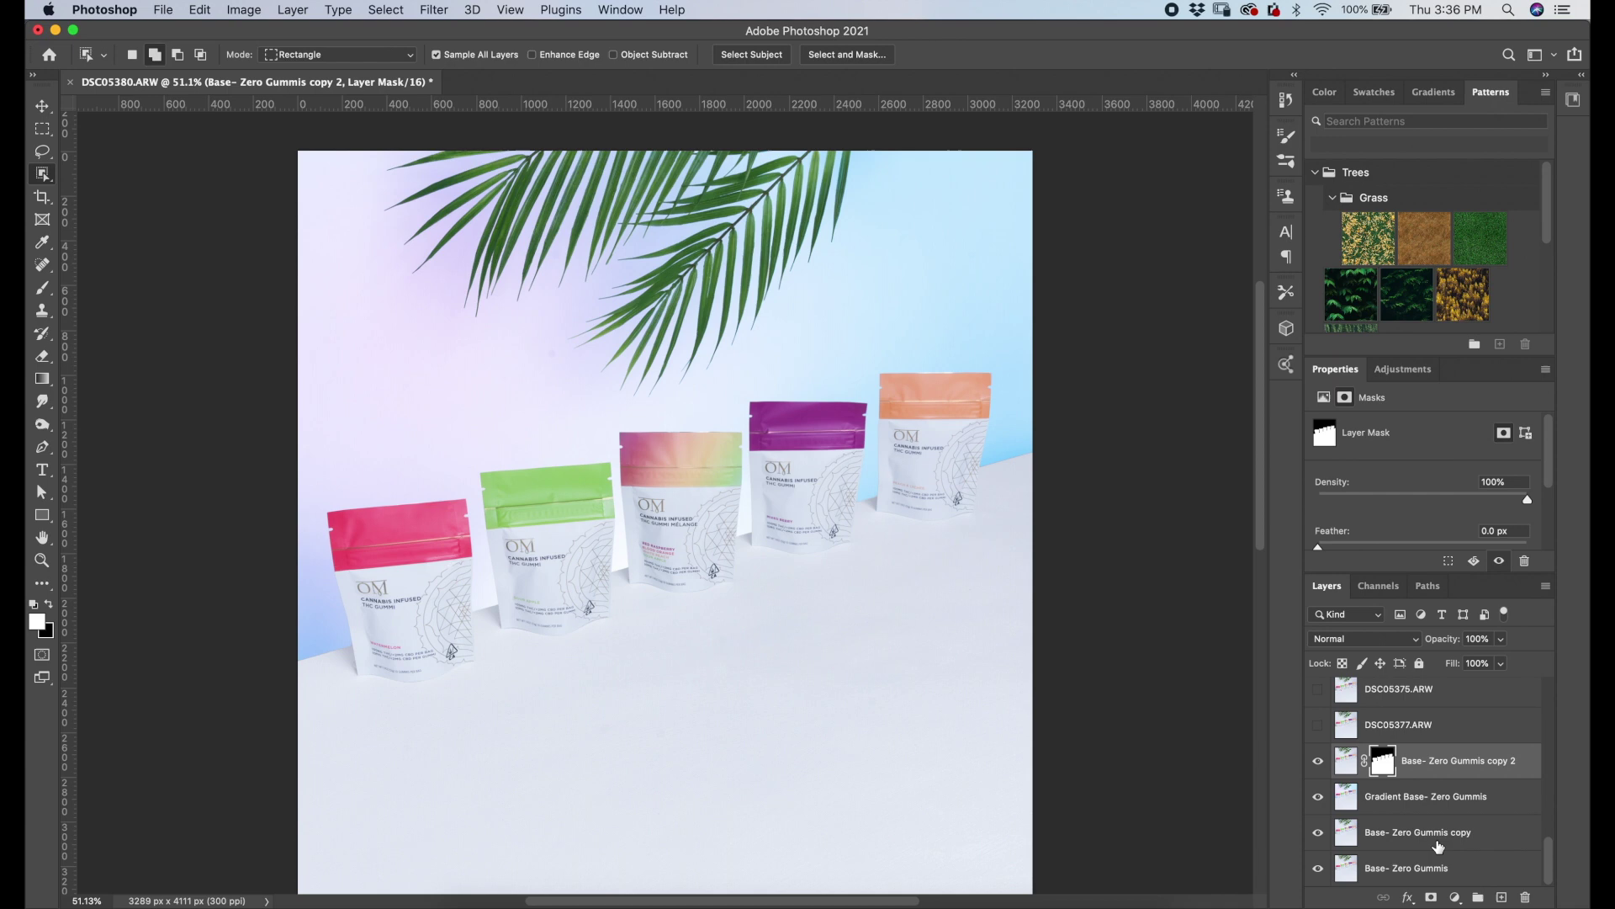
drag(1389, 765, 1389, 696)
click(1424, 760)
click(1404, 802)
click(1410, 766)
drag(1318, 761, 1320, 809)
click(1318, 867)
- Merge the Gradient Base- Zero Gummis, Base- Zero Gummis copy and Base- Zero Gummis layers into one
click(1457, 800)
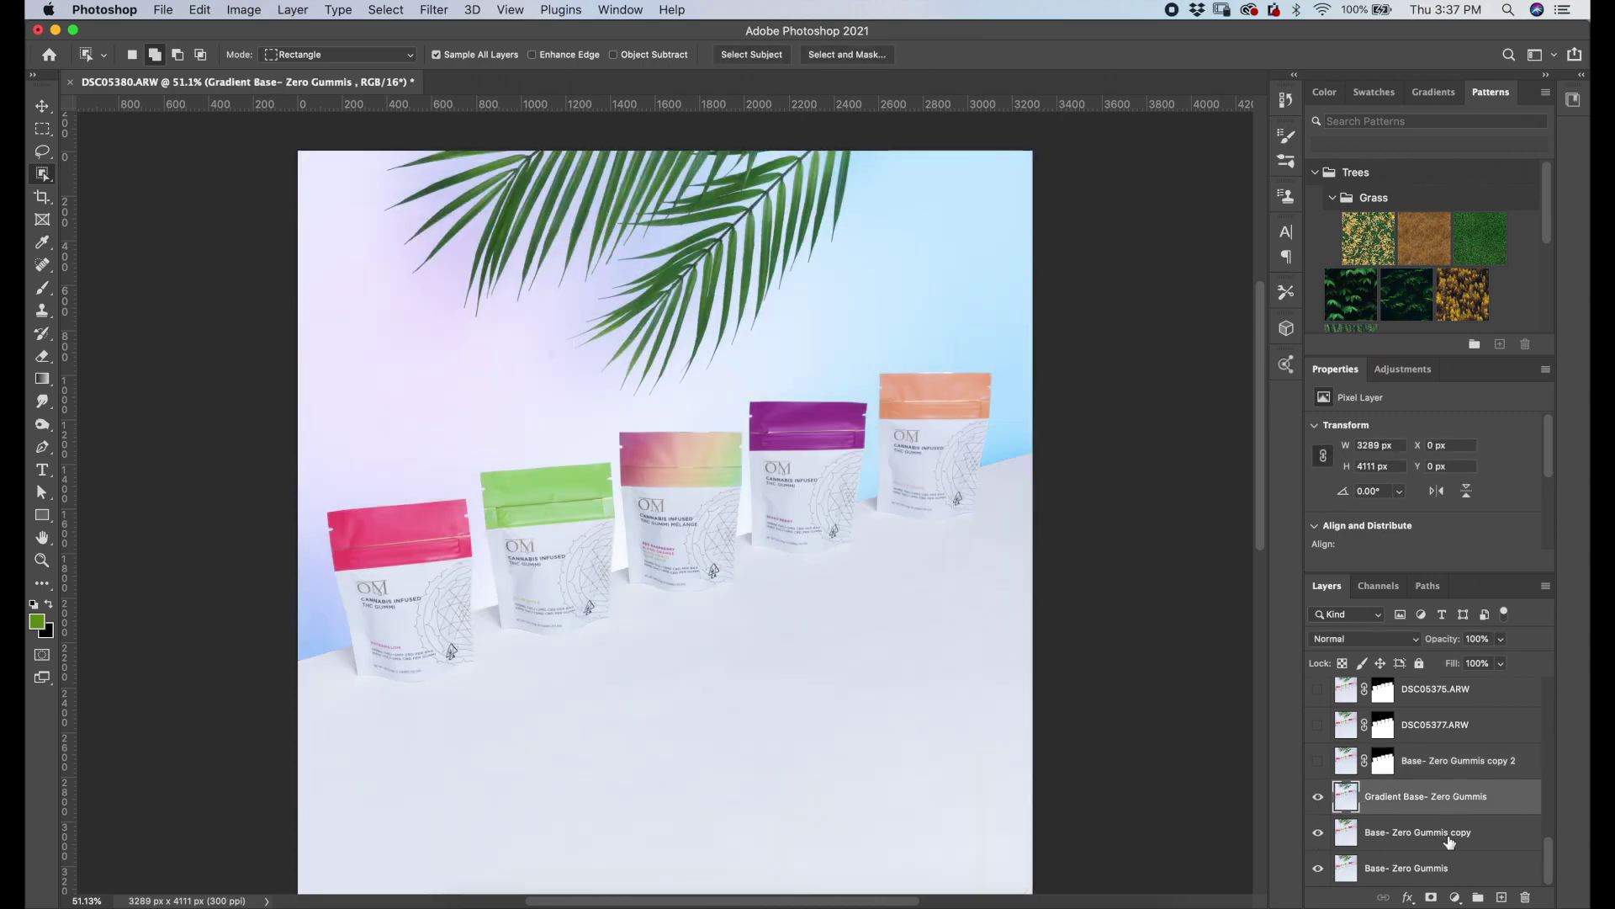
shift+click(1451, 873)
right_click(1455, 874)
click(1376, 665)
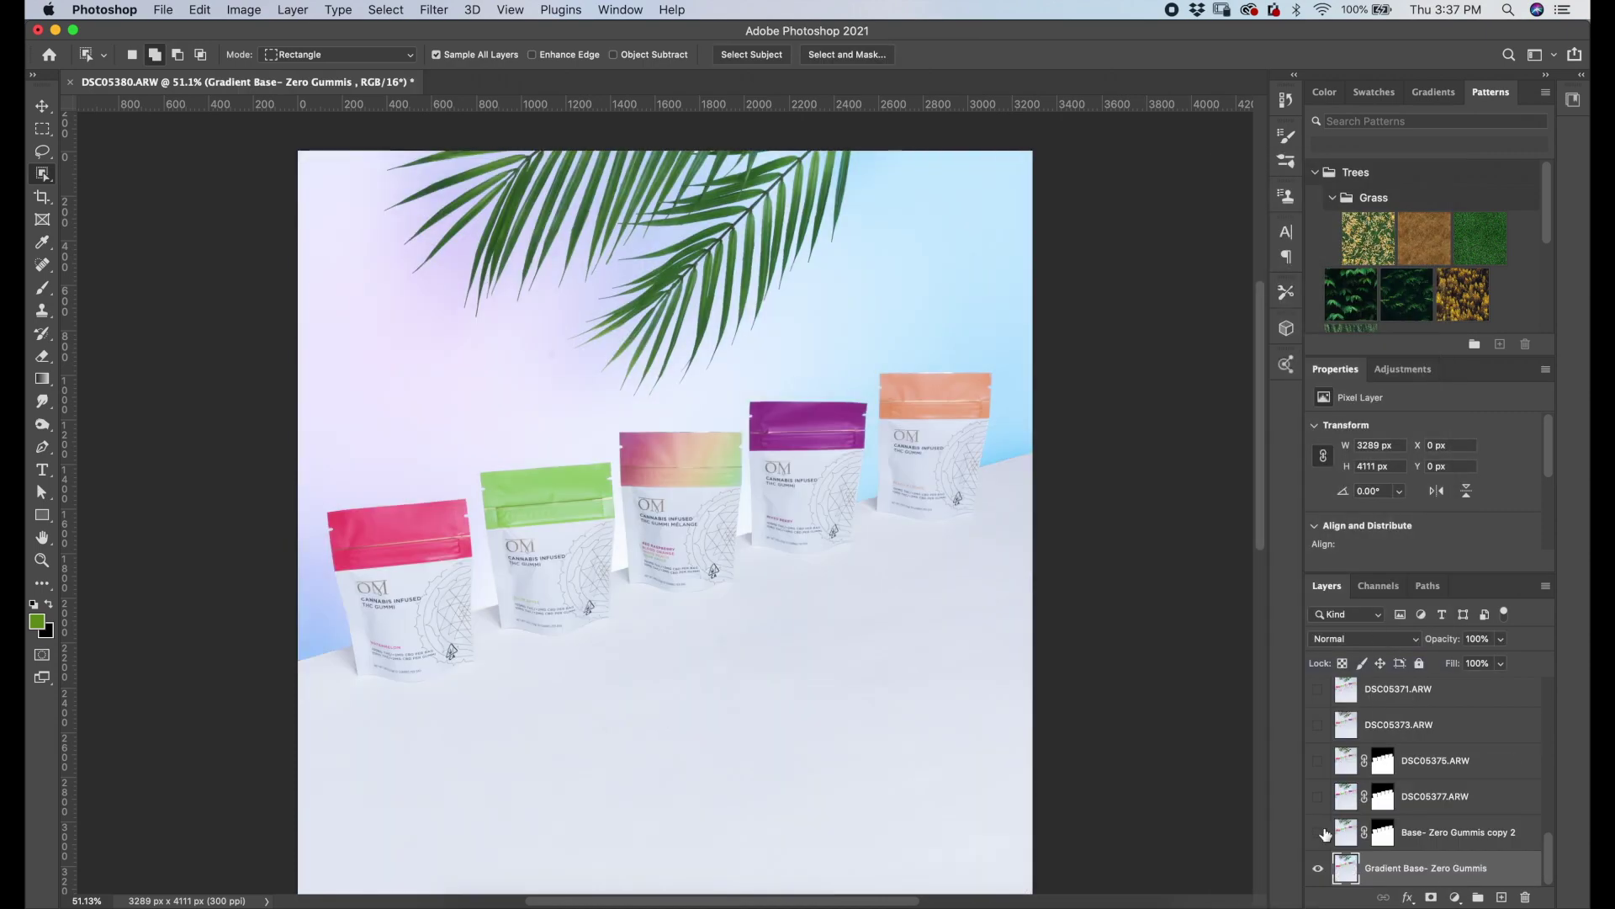
- Show Base- Zero Gummis copy 2 and rename the merged gradient layer as SLATE / BASE :)
mouse_move(1322, 834)
mouse_down()
mouse_move(1321, 731)
mouse_move(1320, 835)
mouse_up()
drag(1428, 873, 1366, 872)
text(SLATE)
key(Delete)
key(Delete)
key(Delete)
key(Delete)
key(Delete)
key(Delete)
key(Delete)
key(Delete)
key(Delete)
key(Delete)
key(Delete)
key(Delete)
key(Return)
- Duplicate the SLATE / BASE :) layer twice, place the second copy directly beneath DSC05377.ARW, and show DSC05377.ARW
key(super+j)
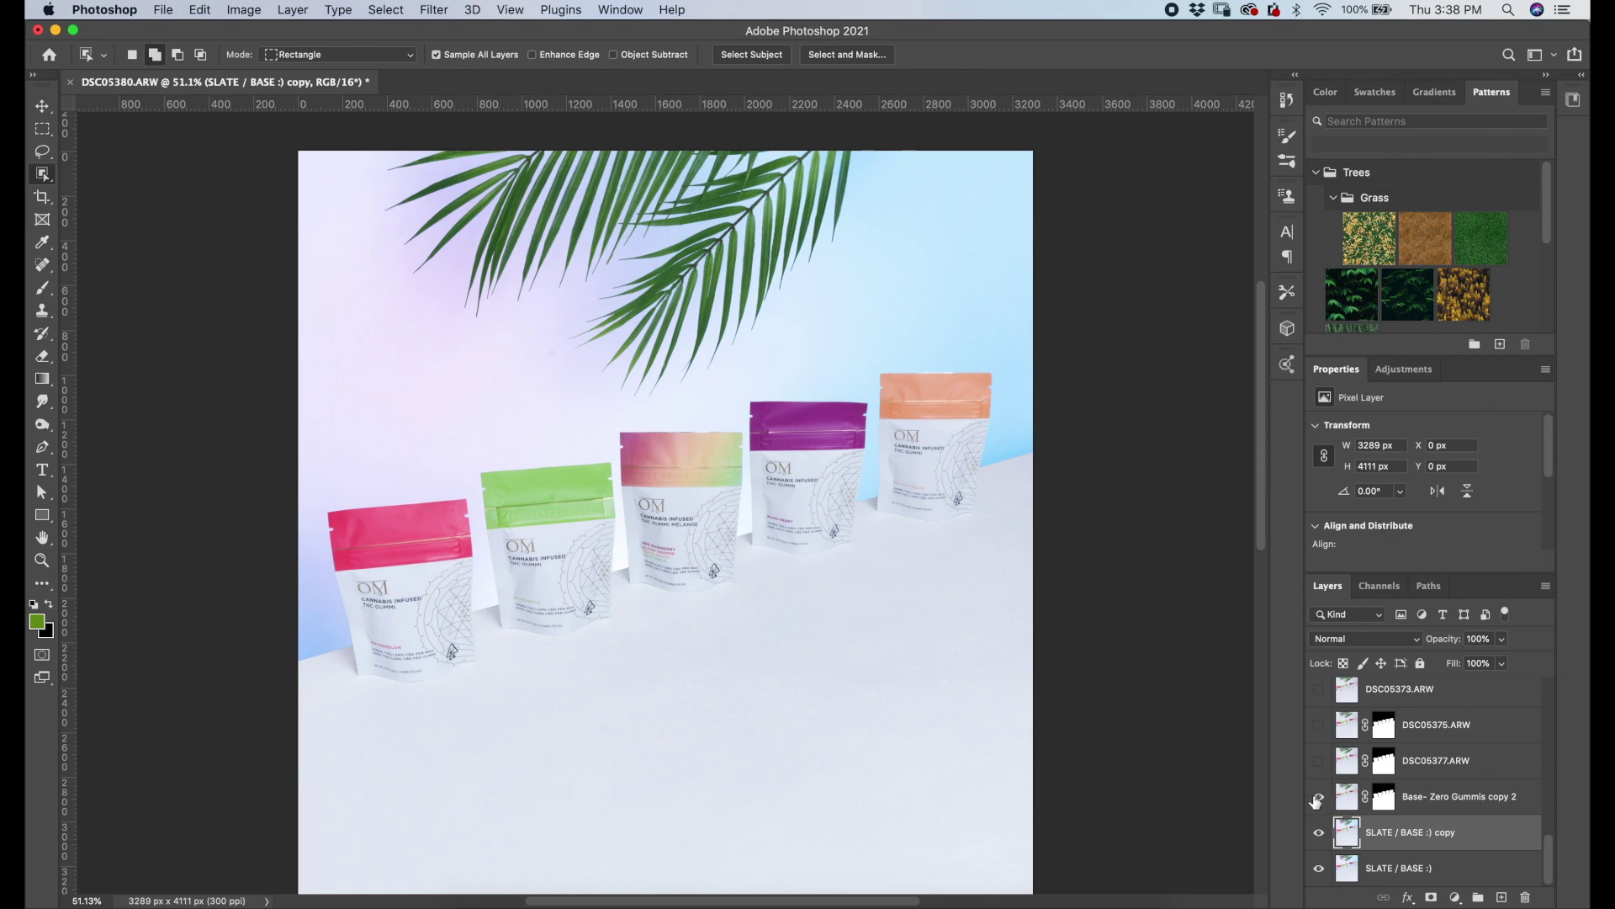
key(super+j)
key(super+bracketright)
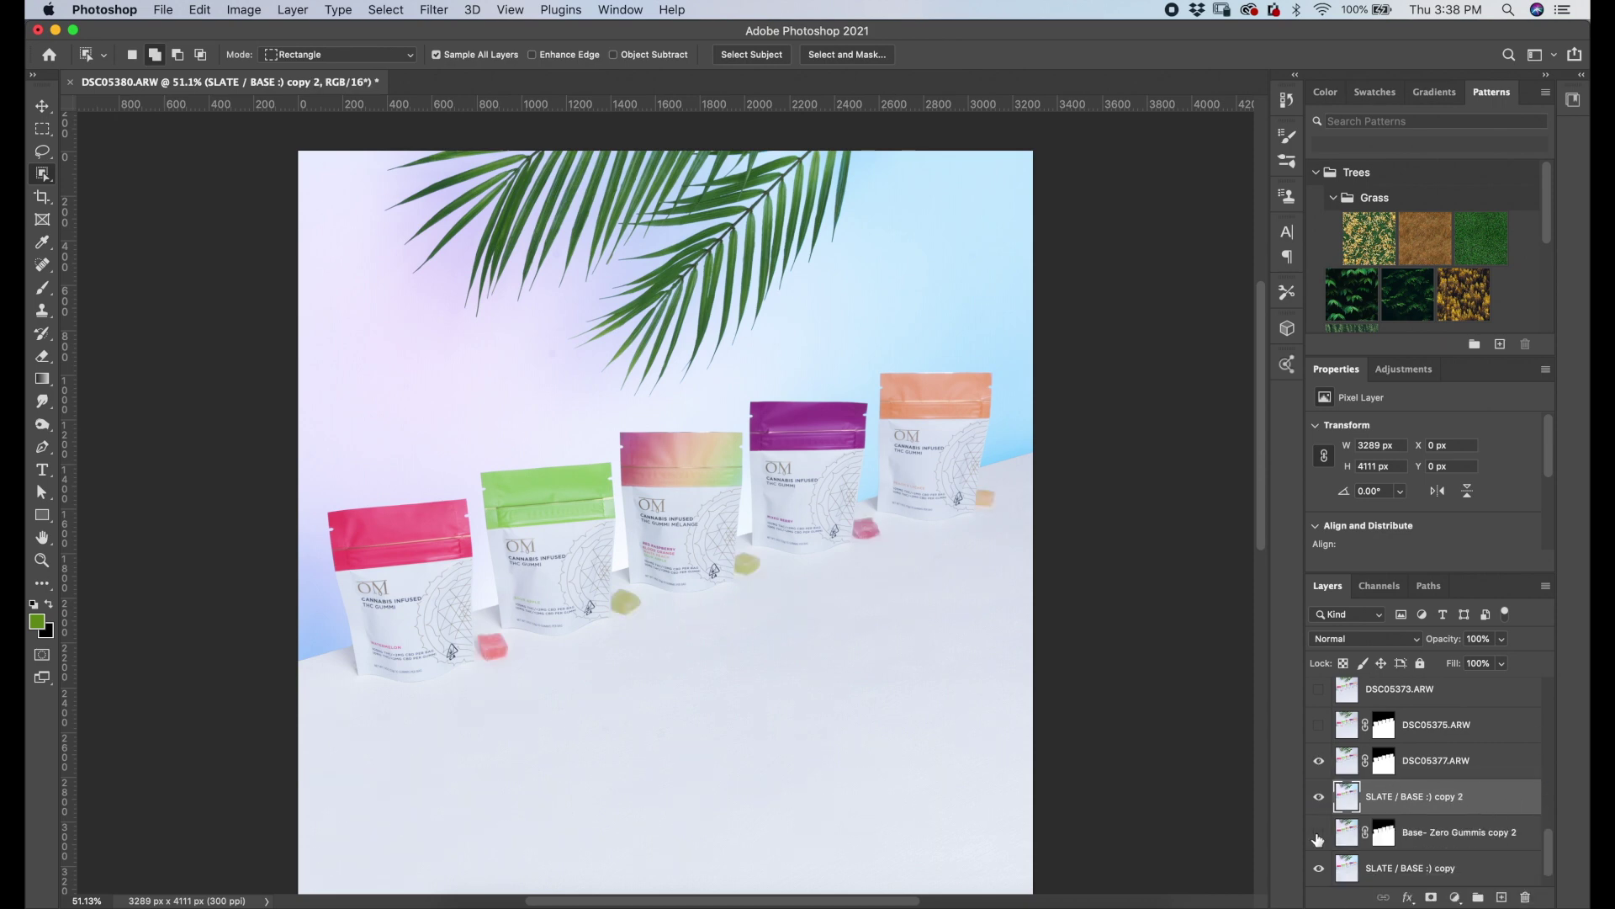
click(1320, 768)
- Copy the wall mask onto the remaining product photo layers above, up to DSC05328.ARW
scroll(1495, 779, up, 3)
drag(1383, 818, 1387, 769)
drag(1387, 768, 1389, 698)
- Duplicate the SLATE / BASE :) layer repeatedly and place one copy directly beneath each product photo from DSC05375.ARW up to DSC05351.ARW
scroll(1478, 751, down, 10)
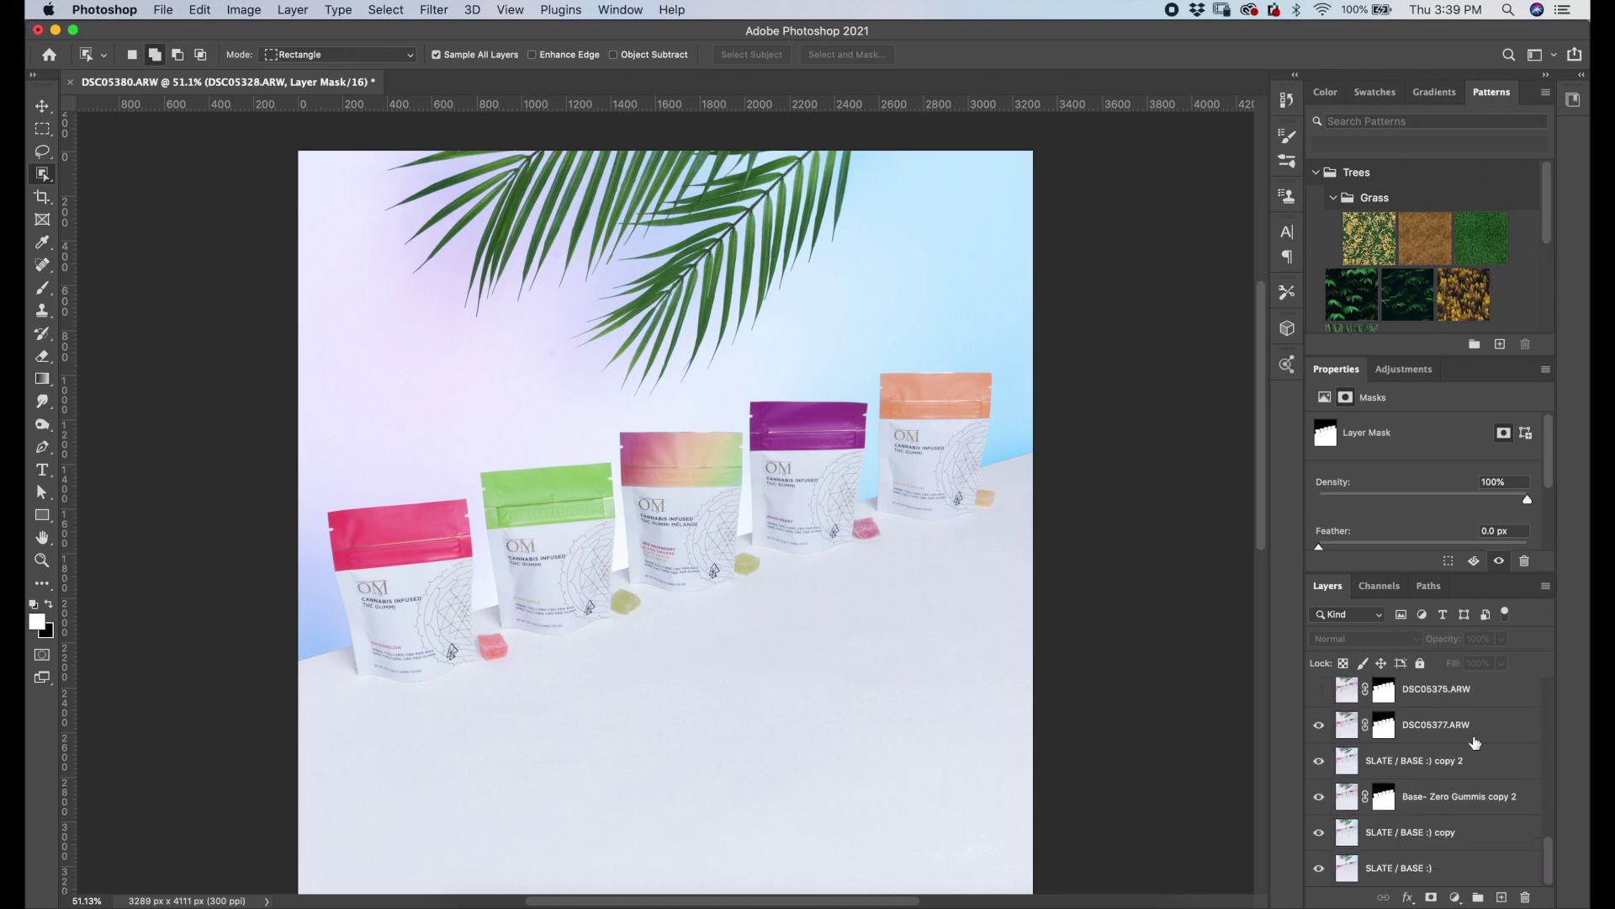
click(1449, 762)
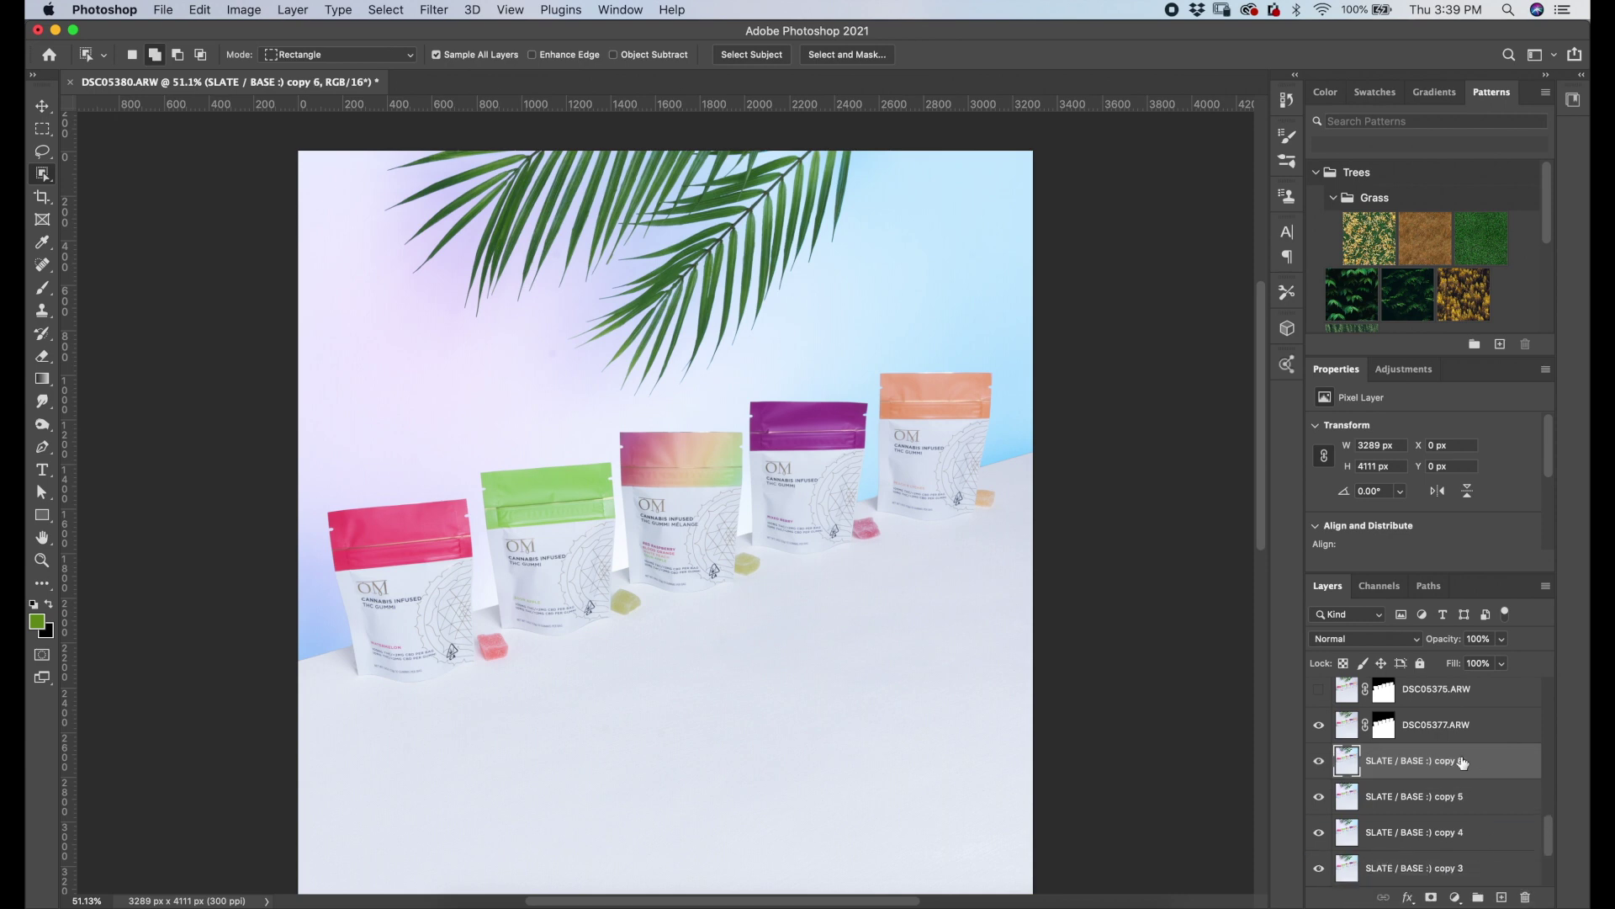
drag(1484, 821, 1501, 897)
scroll(1467, 843, down, 1)
scroll(1480, 741, down, 5)
drag(1478, 821, 1501, 896)
drag(1470, 785, 1458, 732)
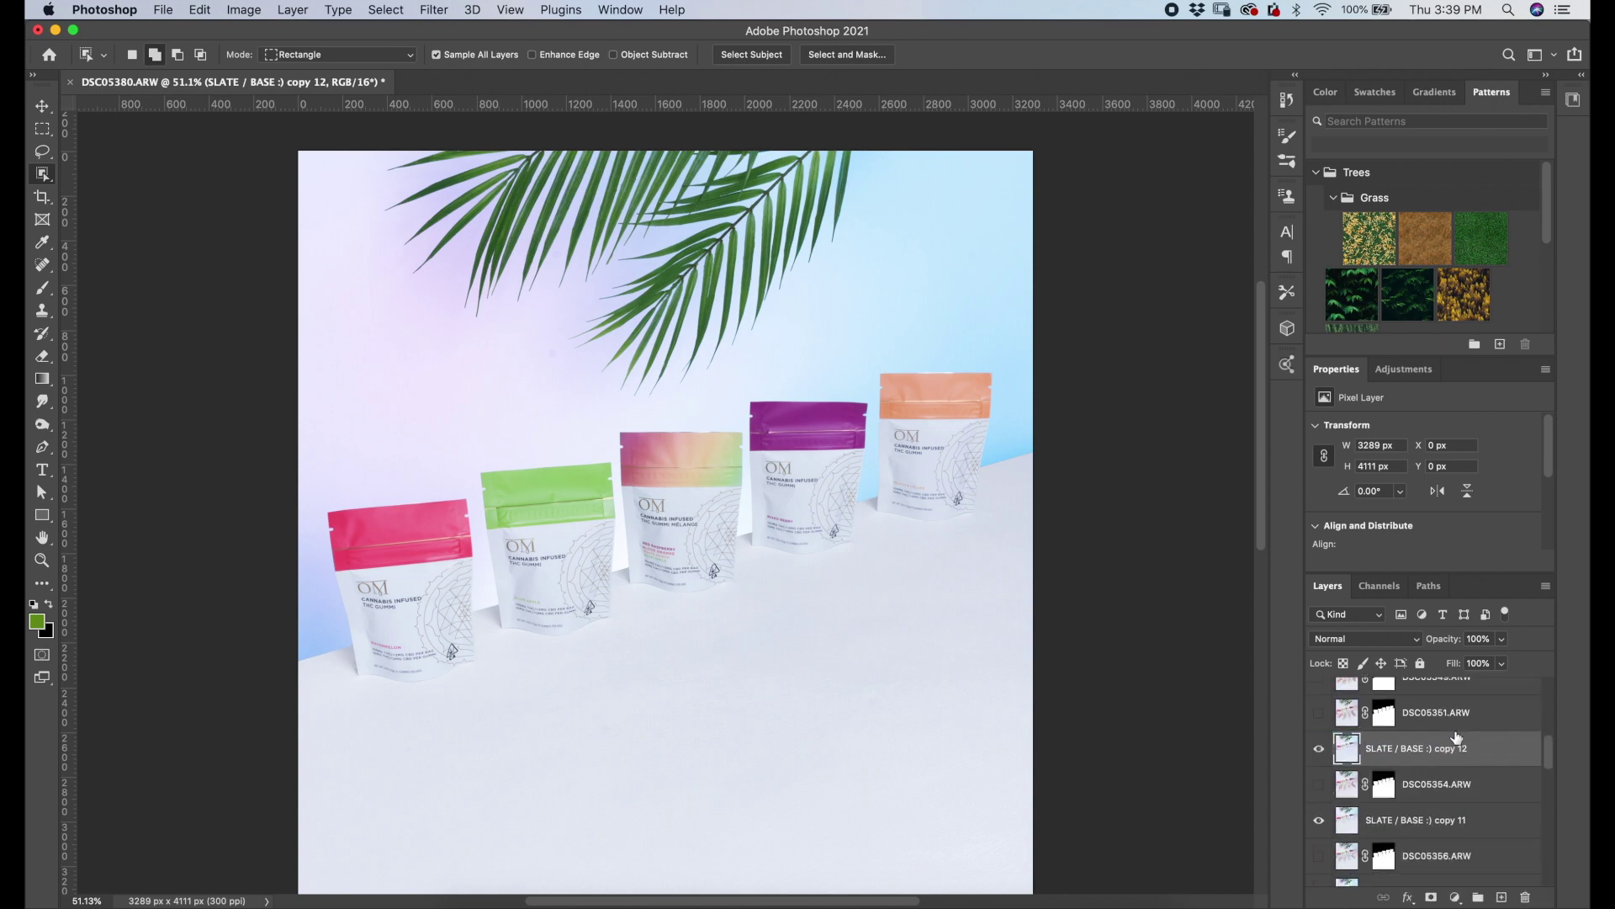
- Duplicate the slate layer further and place copies directly beneath the product photos from DSC05349.ARW up to DSC05343.ARW
scroll(1456, 749, up, 2)
drag(1491, 814, 1500, 897)
drag(1491, 818, 1501, 897)
double_click(1481, 836)
click(1098, 317)
drag(1484, 842, 1478, 716)
double_click(1485, 839)
click(1094, 316)
drag(1478, 861, 1492, 773)
click(1479, 774)
scroll(1488, 791, down, 2)
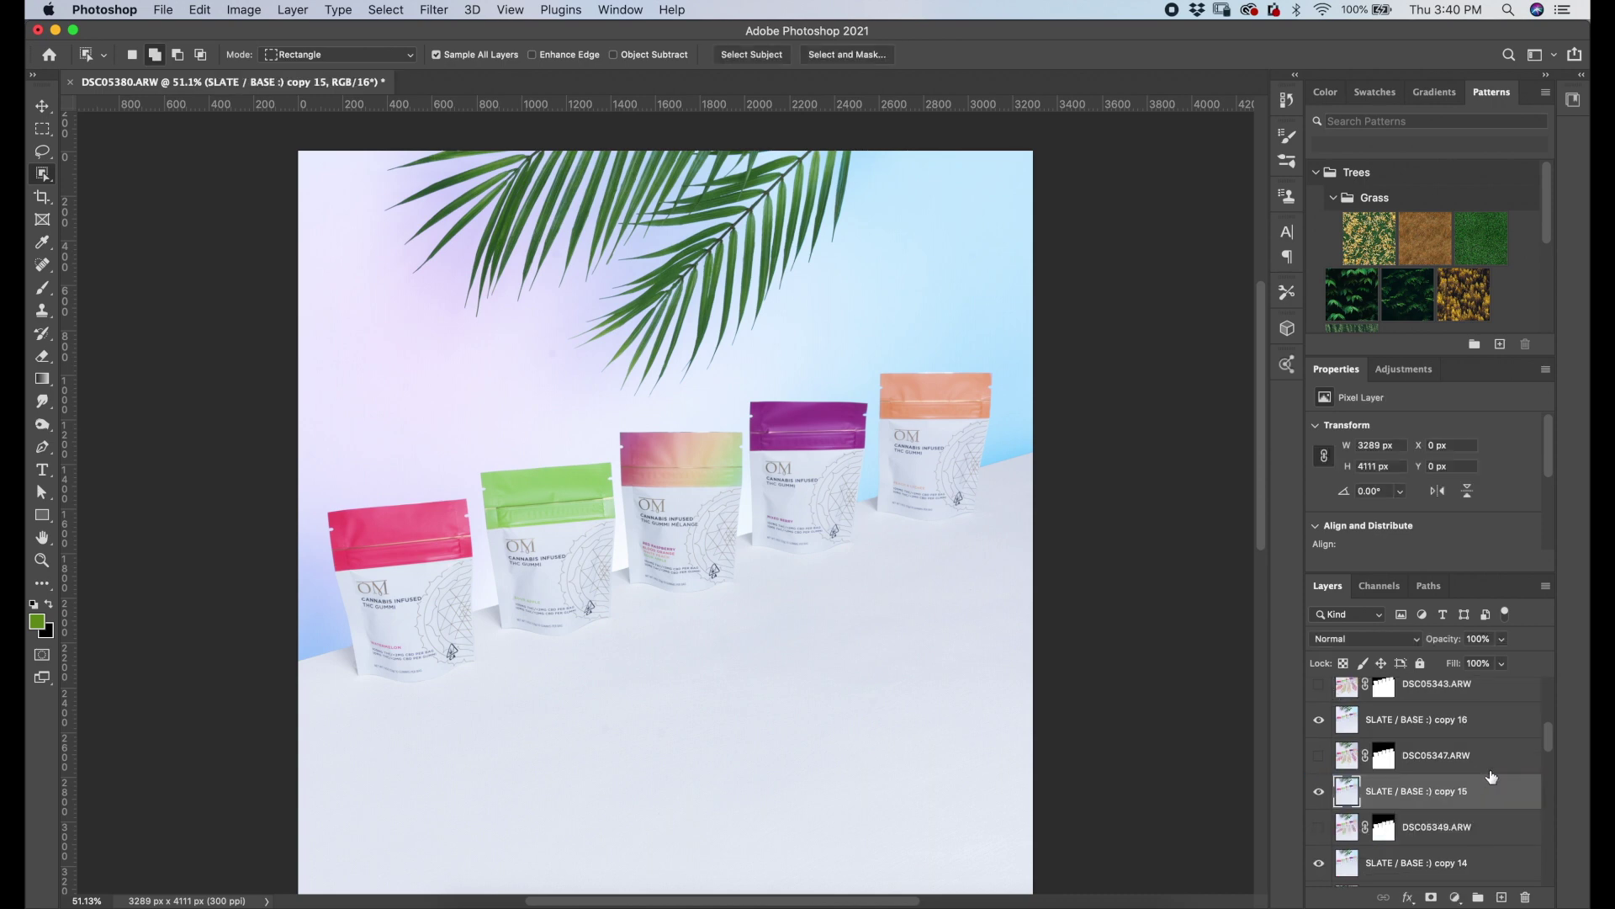
- Place further slate duplicates directly beneath each remaining product photo, ending with one beneath FINAL -FULL GUMMI
scroll(1481, 789, up, 6)
scroll(1479, 795, down, 3)
drag(1490, 832, 1459, 776)
double_click(1483, 835)
click(1102, 320)
drag(1464, 791, 1501, 897)
drag(1483, 760, 1483, 742)
drag(1483, 755, 1482, 710)
drag(1484, 720, 1493, 790)
scroll(1493, 799, up, 3)
drag(1493, 802, 1503, 897)
drag(1495, 800, 1493, 750)
drag(1495, 764, 1502, 896)
drag(1497, 765, 1497, 716)
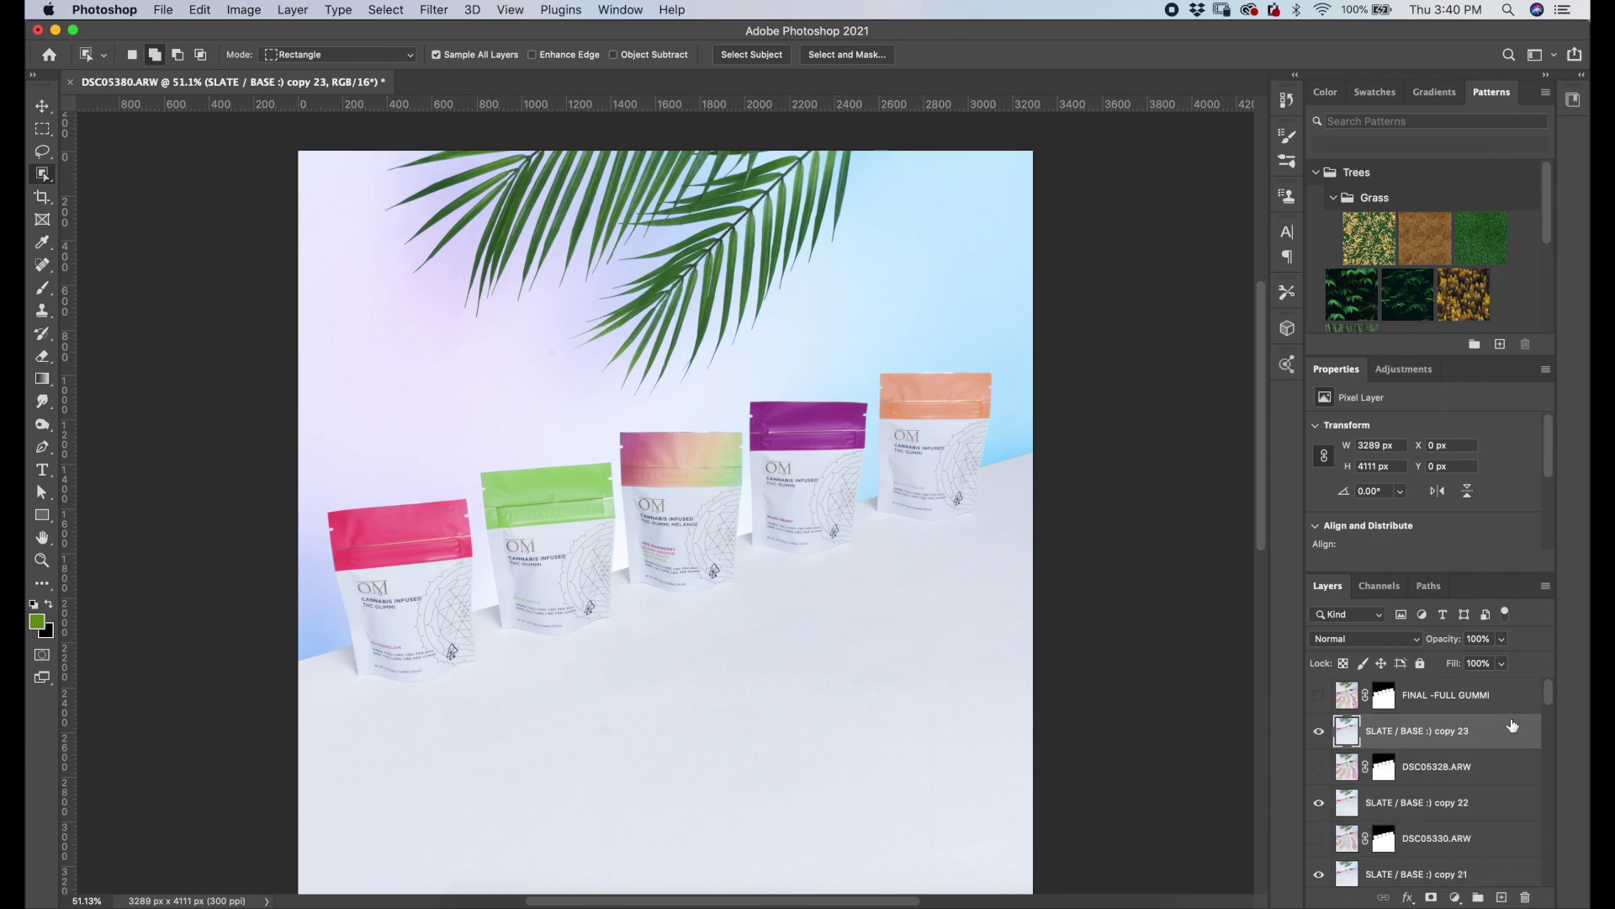
- Hide every layer above the original SLATE / BASE :) layer at the base of the stack
click(1319, 730)
scroll(1351, 783, down, 10)
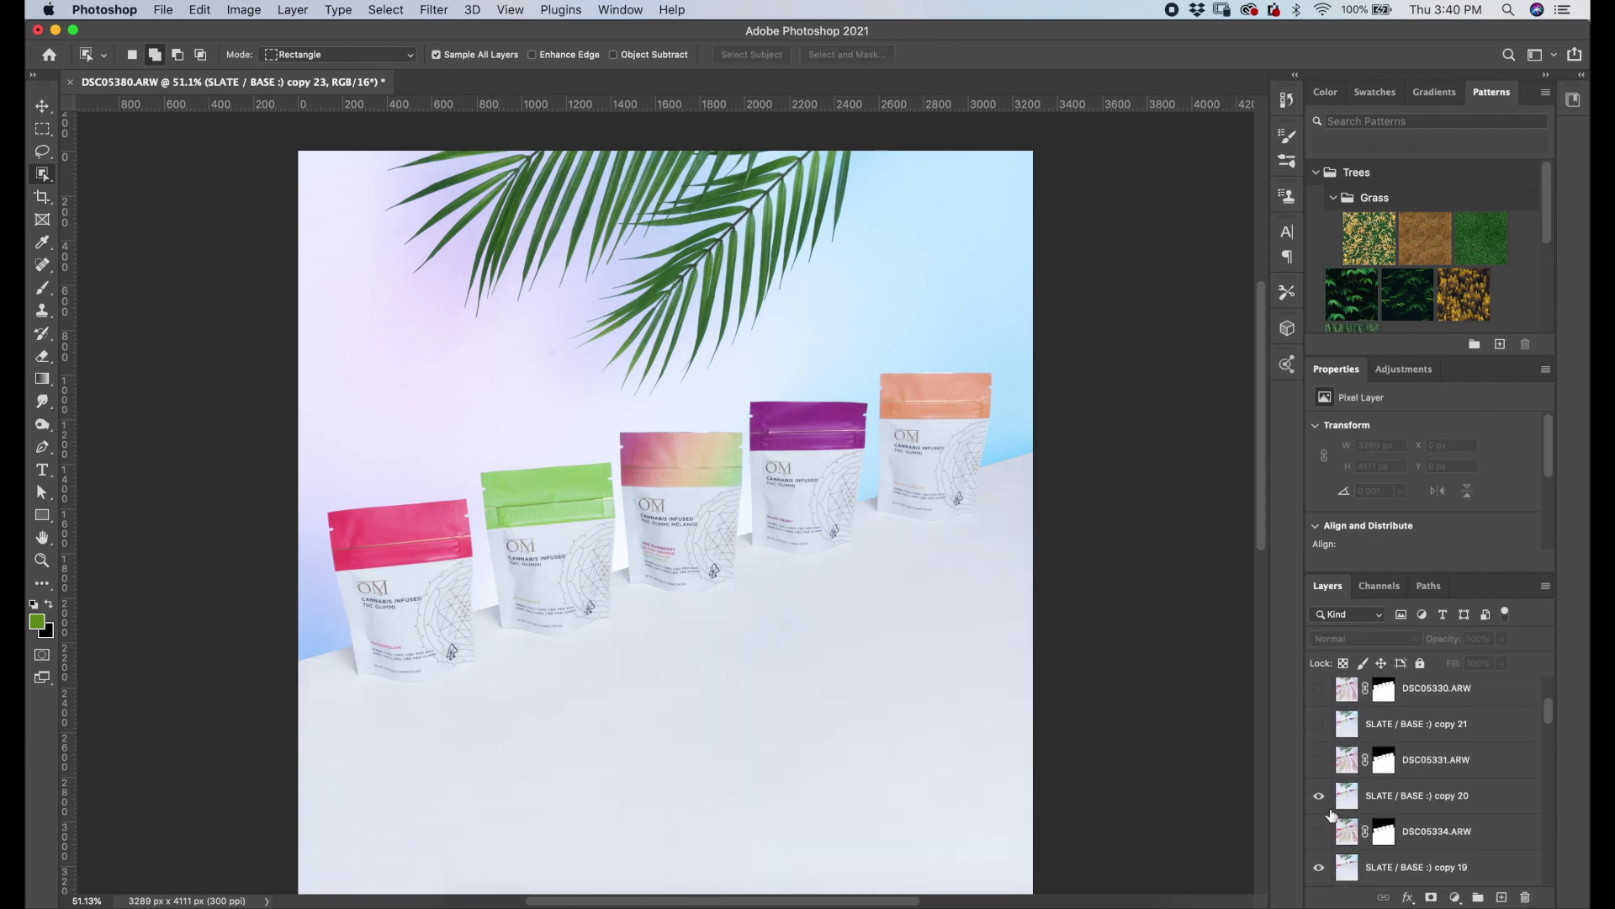
scroll(1344, 823, down, 2)
click(1346, 782)
scroll(1320, 781, down, 10)
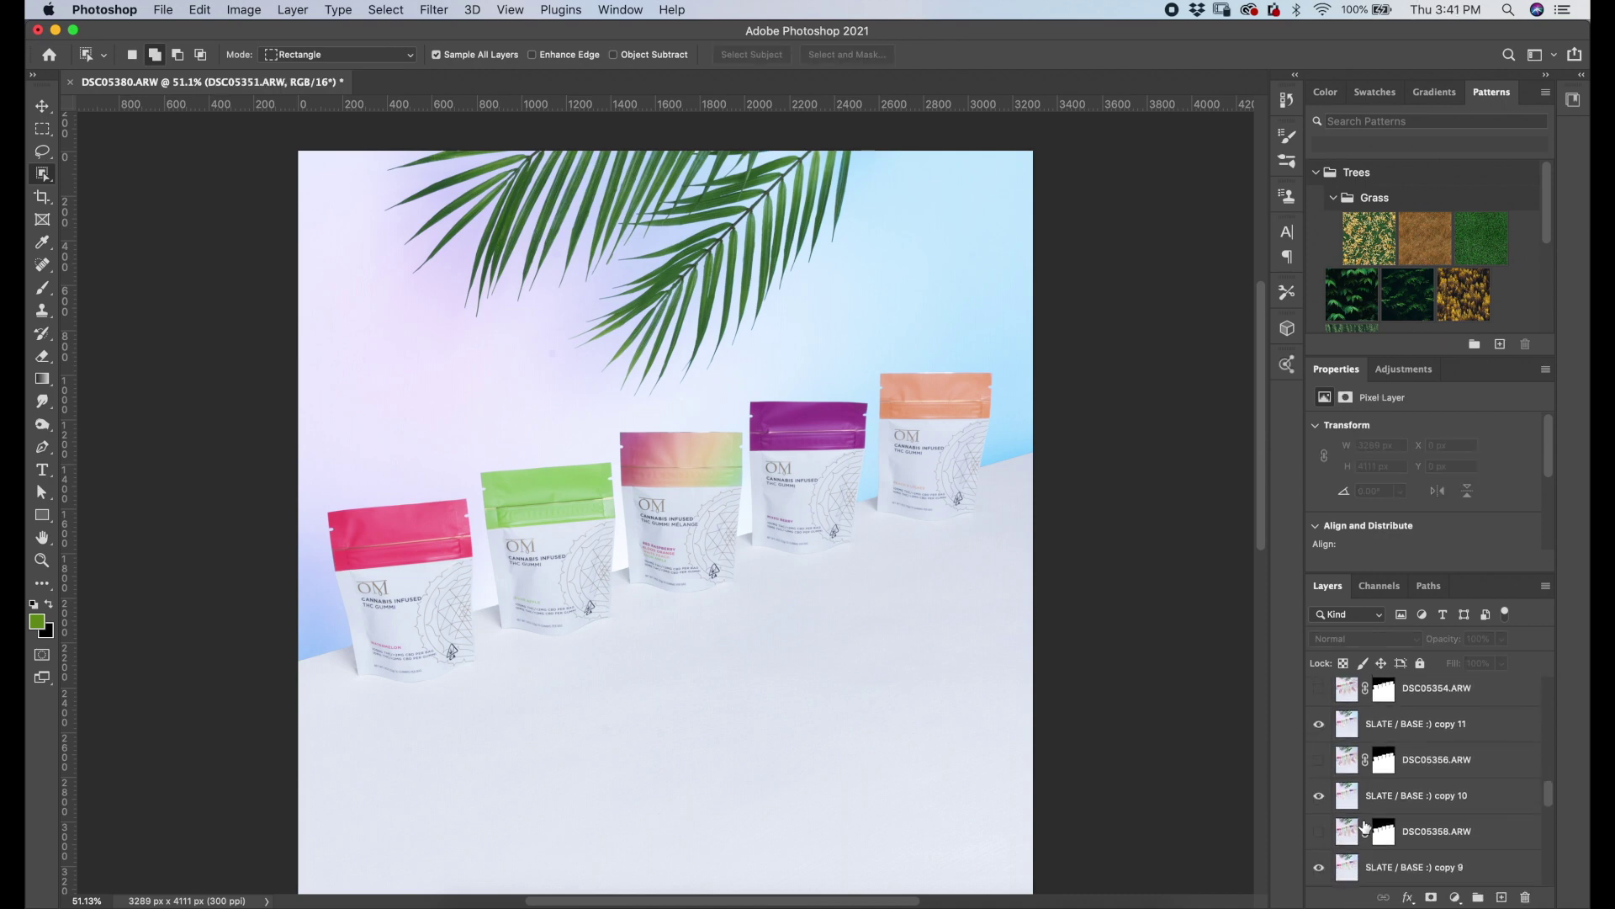
click(1319, 829)
scroll(1324, 831, down, 8)
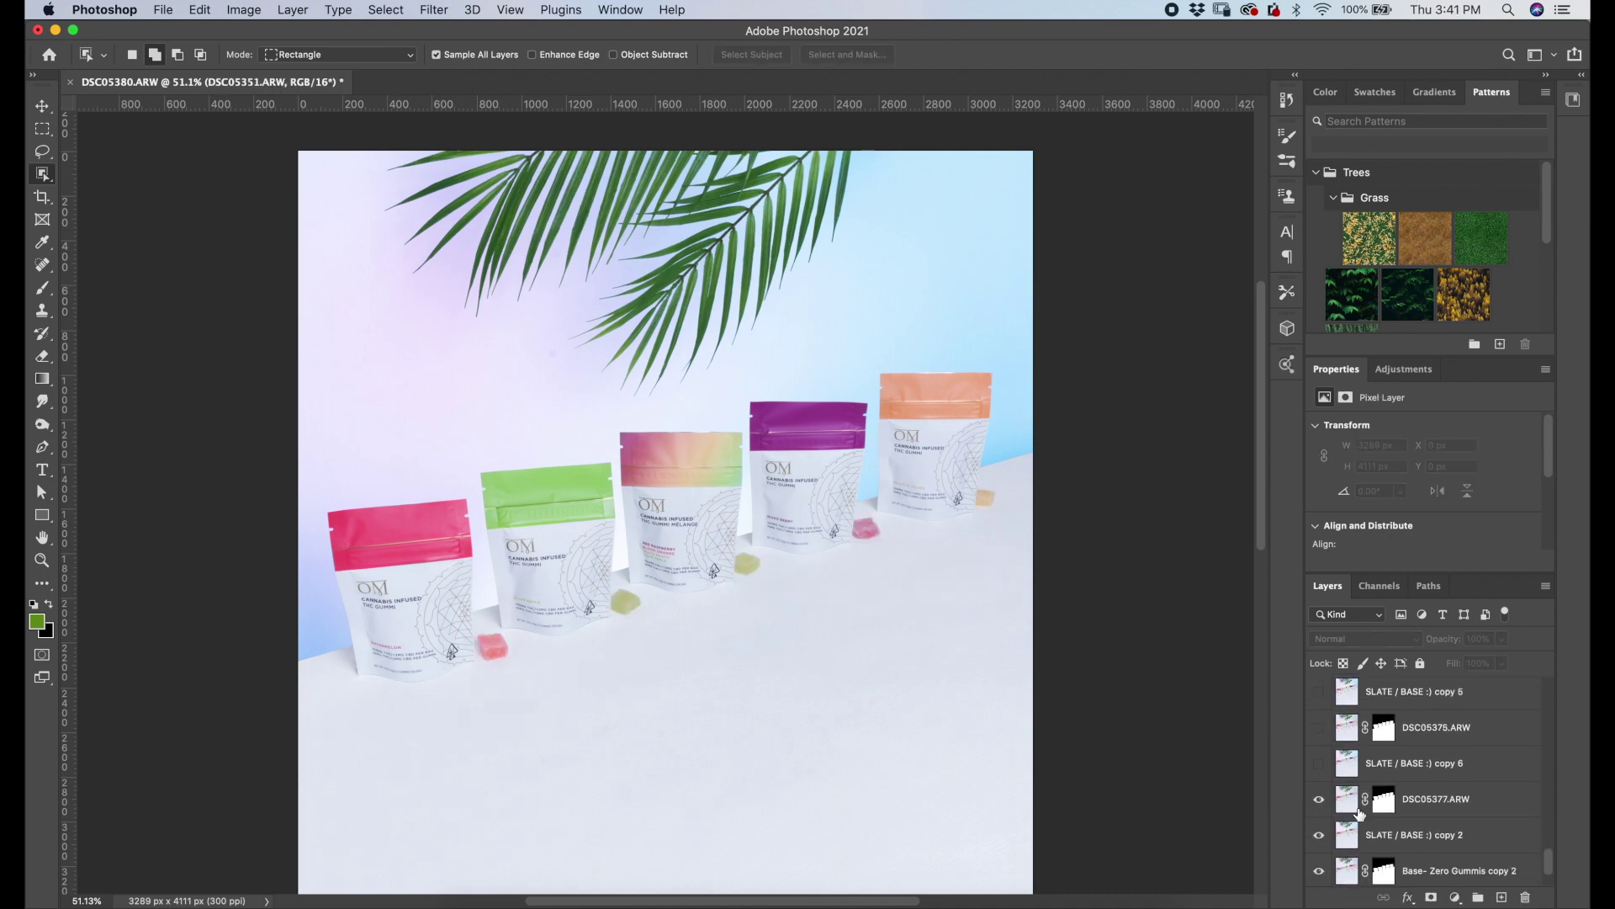
drag(1319, 725, 1319, 832)
scroll(1411, 698, up, 6)
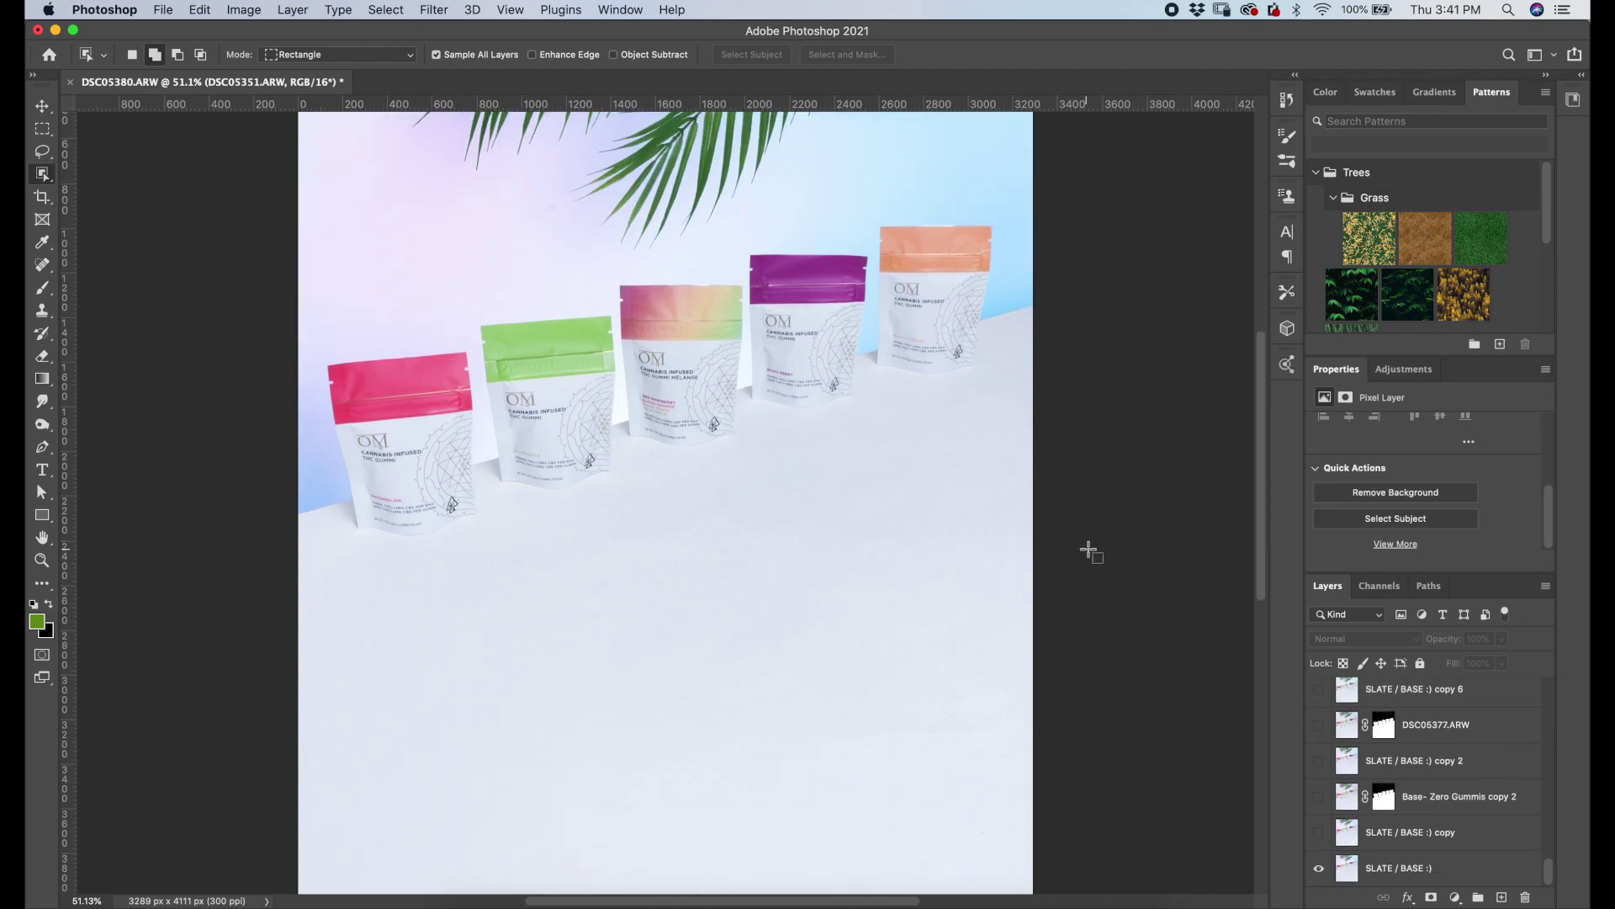
- Show the lowest hidden layers and merge DSC05377.ARW with SLATE / BASE :) copy 2
drag(1316, 764, 1318, 690)
click(1407, 732)
shift+click(1402, 764)
right_click(1404, 765)
click(1372, 673)
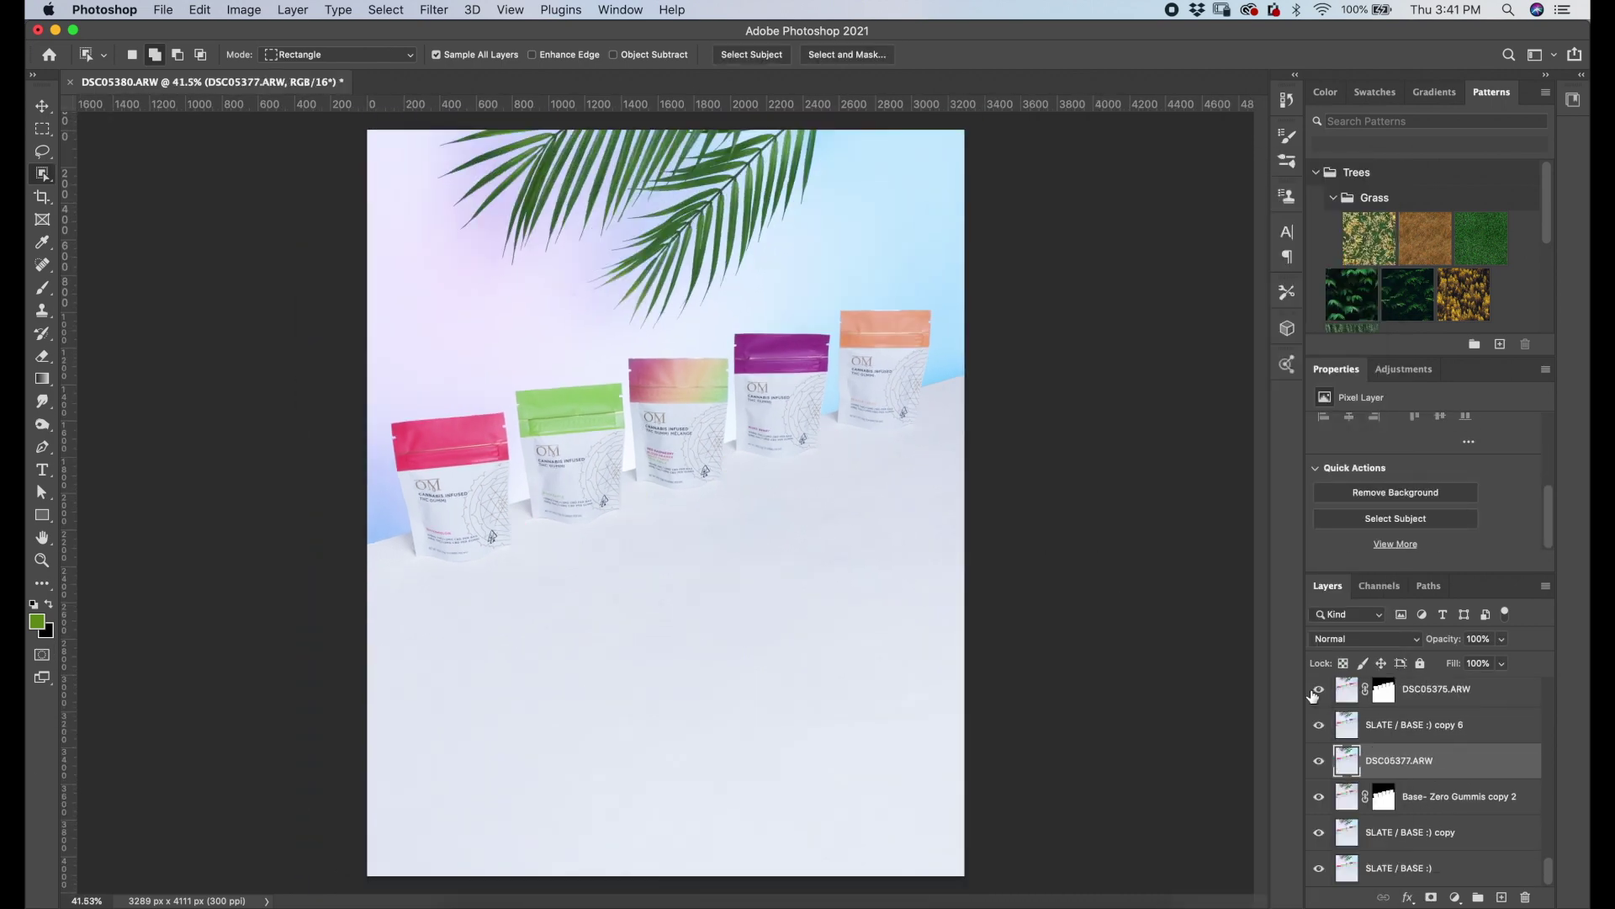
- Merge DSC05375.ARW with SLATE / BASE :) copy 6 directly beneath it
scroll(1380, 711, up, 1)
click(1401, 720)
shift+click(1397, 755)
right_click(1399, 756)
click(1321, 665)
- Show the next photo and slate pair up the stack and merge DSC05373.ARW with SLATE / BASE :) copy 5
scroll(1462, 779, up, 3)
scroll(1462, 779, up, 1)
click(1362, 777)
drag(1319, 810, 1319, 759)
shift+click(1378, 809)
right_click(1380, 810)
click(1302, 665)
- Merge each of the next two product photos above DSC05373.ARW with the slate copy directly beneath it
scroll(1413, 789, up, 2)
click(1363, 759)
shift+click(1380, 794)
right_click(1382, 794)
click(1312, 669)
scroll(1414, 790, up, 2)
click(1430, 806)
shift+click(1389, 842)
drag(1320, 842, 1319, 797)
right_click(1389, 846)
click(1328, 665)
- Merge each of the two product photos just below DSC05358.ARW with its own slate copy
scroll(1347, 783, up, 2)
click(1414, 793)
shift+click(1379, 829)
right_click(1379, 829)
click(1298, 665)
scroll(1329, 779, up, 2)
click(1363, 771)
shift+click(1373, 813)
right_click(1373, 815)
click(1292, 667)
- Merge DSC05358.ARW with SLATE / BASE :) copy 9 and DSC05356.ARW with SLATE / BASE :) copy 10
scroll(1325, 791, up, 2)
click(1372, 785)
shift+click(1378, 820)
right_click(1377, 822)
click(1294, 667)
scroll(1325, 807, up, 2)
click(1371, 797)
shift+click(1378, 833)
right_click(1380, 832)
click(1293, 670)
- Merge DSC05354.ARW and DSC05351.ARW each with the slate copy directly beneath it, showing the hidden layers above
click(1350, 825)
shift+click(1375, 860)
right_click(1377, 861)
click(1308, 663)
drag(1319, 787, 1319, 827)
click(1349, 753)
shift+click(1376, 791)
right_click(1377, 791)
click(1308, 663)
- Merge DSC05349.ARW with SLATE / BASE :) copy 14 and DSC05347.ARW with SLATE / BASE :) copy 15
scroll(1378, 715, up, 3)
click(1349, 792)
shift+click(1371, 828)
right_click(1373, 828)
click(1308, 663)
click(1349, 766)
shift+click(1371, 803)
drag(1319, 767, 1319, 819)
right_click(1373, 802)
click(1274, 663)
click(1349, 783)
shift+click(1361, 819)
right_click(1358, 827)
click(1344, 795)
right_click(1344, 791)
click(1329, 788)
scroll(1353, 746, down, 2)
right_click(1349, 744)
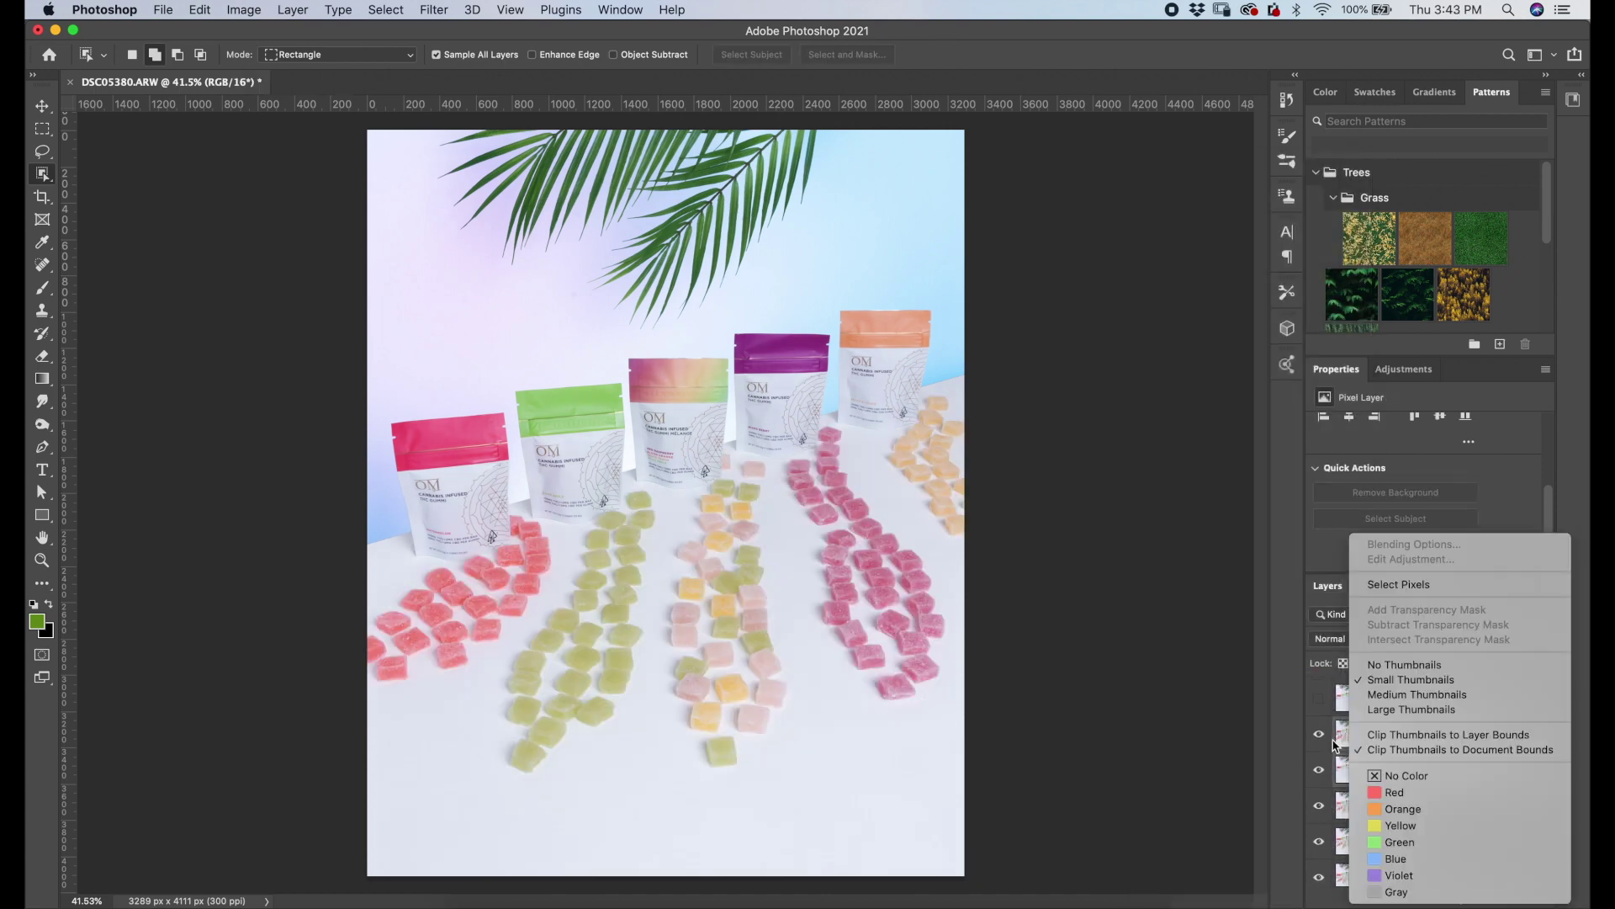
double_click(1349, 742)
click(1084, 316)
right_click(1354, 761)
click(1351, 776)
right_click(1356, 762)
click(1418, 420)
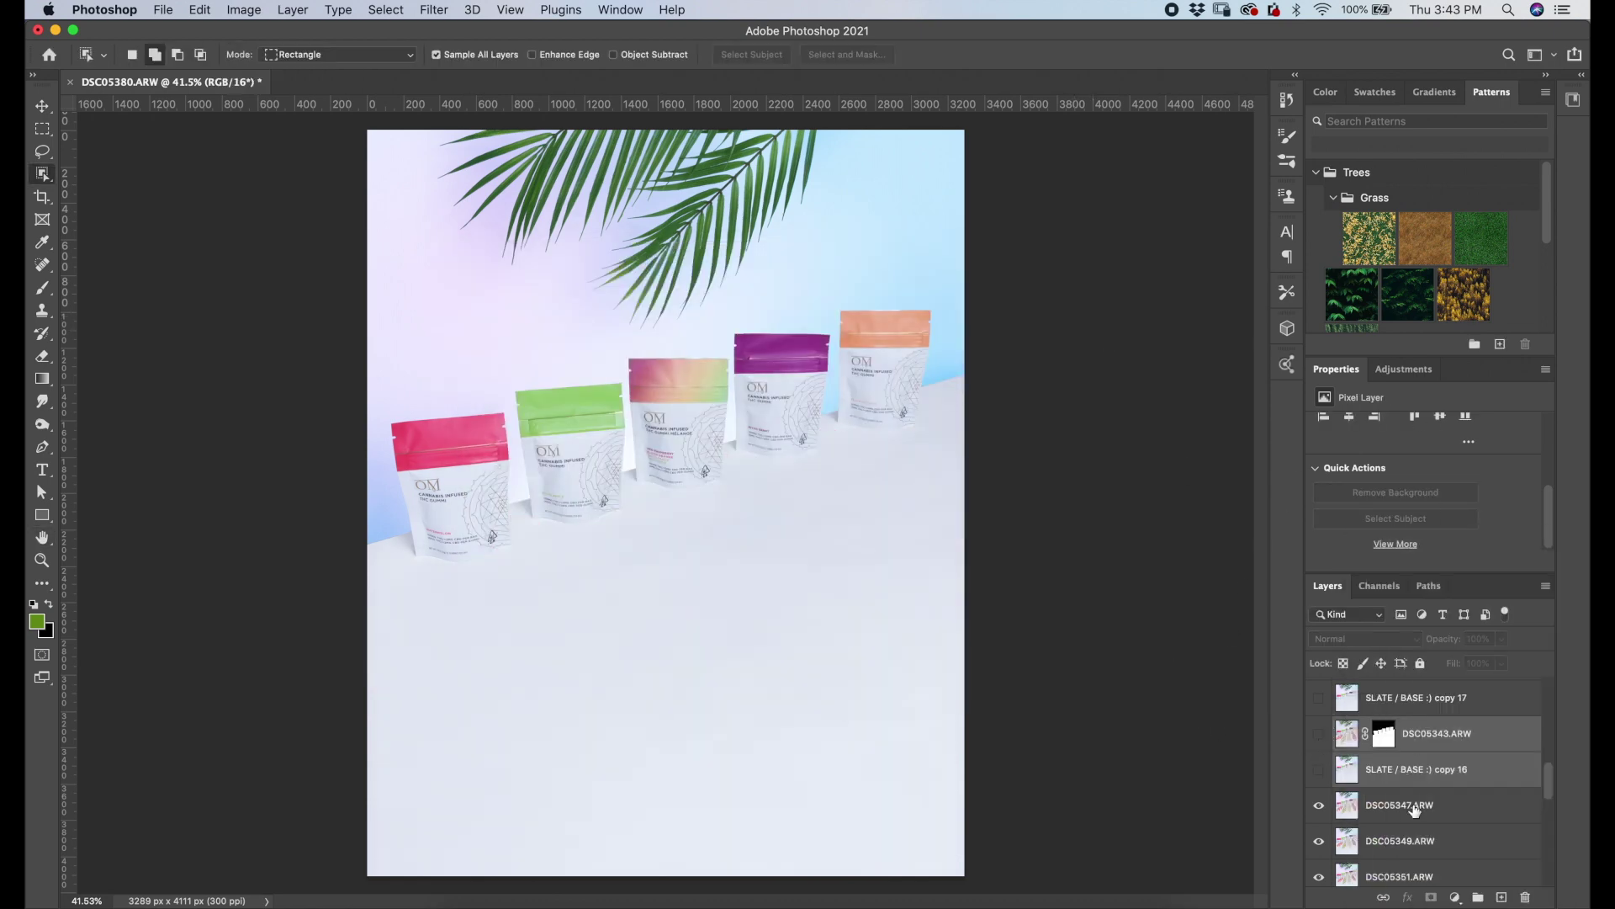
- Merge DSC05343.ARW with SLATE / BASE :) copy 16 and DSC05339.ARW with SLATE / BASE :) copy 17
shift+click(1390, 781)
right_click(1379, 776)
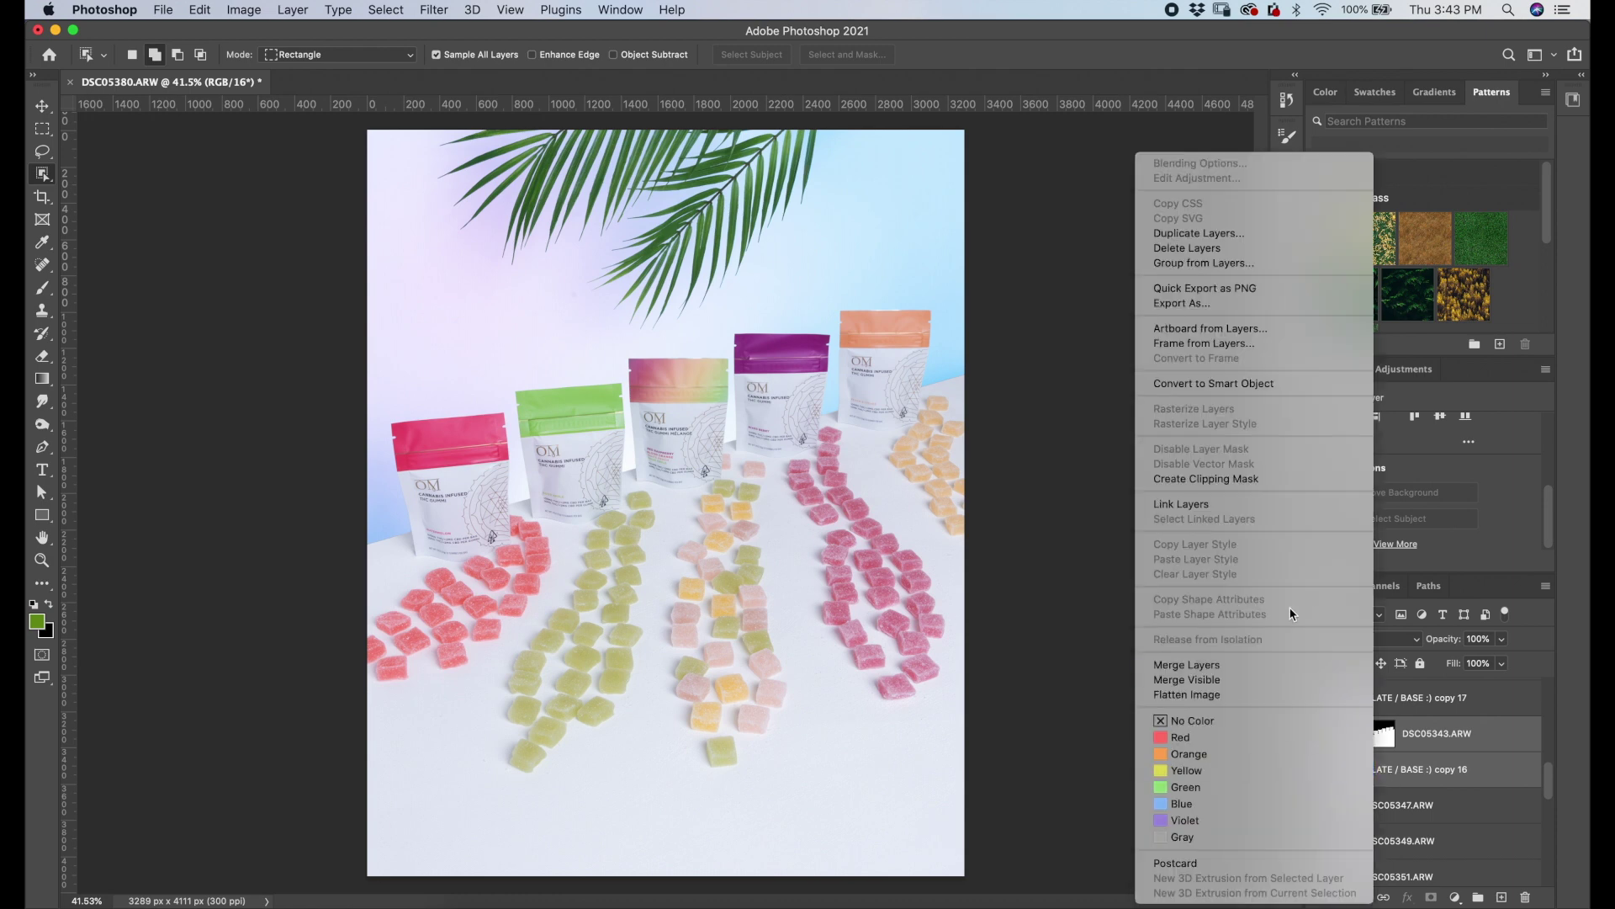
click(1270, 664)
scroll(1379, 749, up, 3)
drag(1318, 784, 1318, 748)
click(1351, 753)
shift+click(1365, 792)
right_click(1344, 786)
right_click(1395, 785)
click(1331, 666)
- Merge DSC05338.ARW with SLATE / BASE :) copy 18 and DSC05334.ARW with SLATE / BASE :) copy 19
scroll(1334, 758, up, 3)
drag(1319, 779, 1317, 746)
click(1350, 748)
shift+click(1384, 782)
right_click(1392, 784)
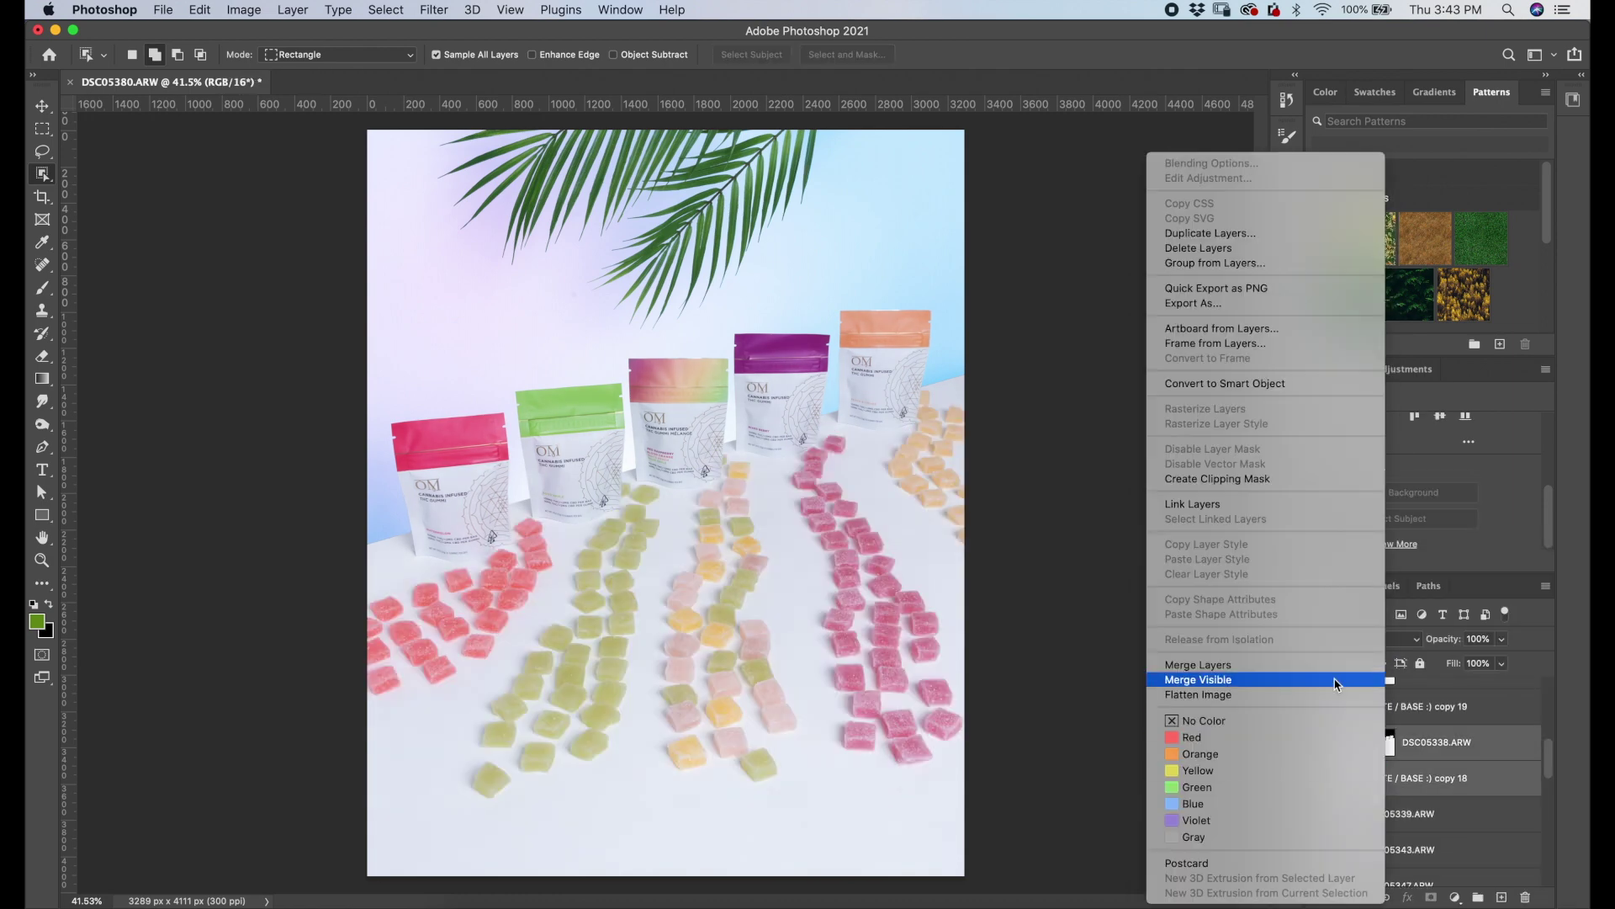
click(1334, 664)
scroll(1336, 761, up, 3)
click(1350, 782)
mouse_move(1319, 813)
mouse_down()
mouse_move(1318, 695)
mouse_move(1319, 841)
mouse_up()
shift+click(1377, 816)
right_click(1377, 817)
click(1329, 664)
- Merge DSC05331.ARW and DSC05330.ARW each with the slate copy directly beneath it
scroll(1334, 761, up, 3)
shift+click(1349, 797)
click(1349, 798)
shift+click(1384, 832)
right_click(1383, 831)
click(1321, 665)
scroll(1334, 761, up, 3)
click(1350, 797)
shift+click(1384, 832)
right_click(1383, 831)
click(1329, 664)
- Merge DSC05328.ARW and FINAL -FULL GUMMI each with the slate copy directly beneath it
scroll(1329, 762, up, 3)
click(1349, 767)
shift+click(1383, 804)
right_click(1384, 805)
click(1314, 664)
click(1349, 697)
shift+click(1380, 737)
right_click(1380, 737)
click(1384, 641)
- Hide the merged photo layers all the way down the stack to reveal the zero-gummies base image
scroll(1325, 839, down, 4)
drag(1318, 727, 1320, 875)
scroll(1319, 842, down, 4)
drag(1319, 724, 1320, 875)
scroll(1336, 734, down, 3)
drag(1319, 688, 1319, 867)
scroll(1344, 805, down, 3)
scroll(1344, 805, down, 1)
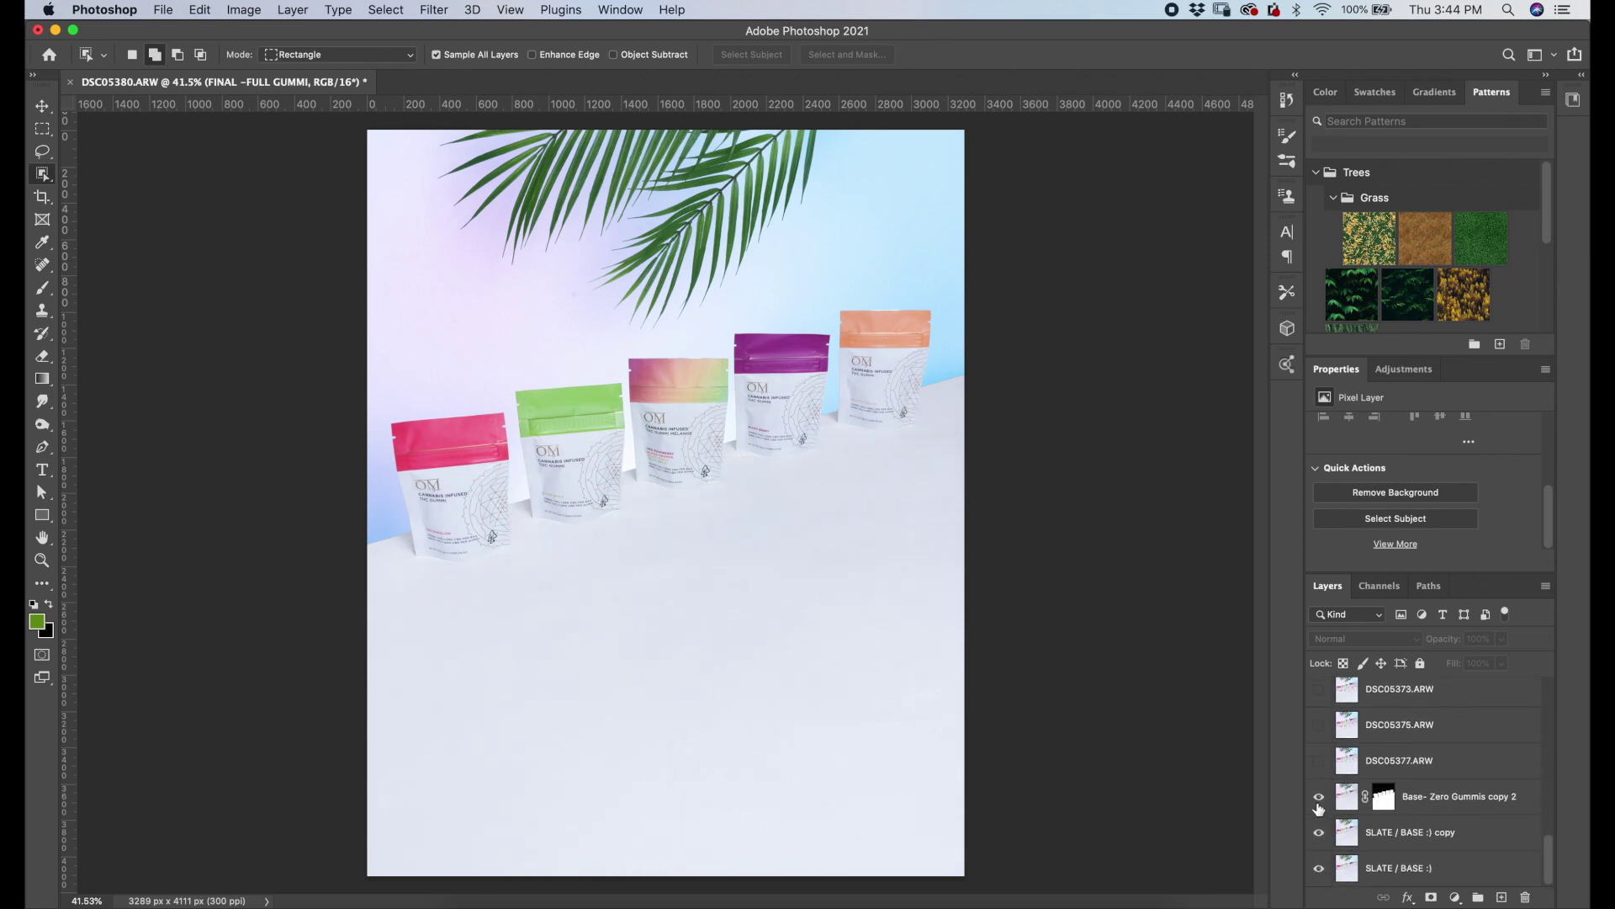
- Merge Base- Zero Gummis copy 2 with the SLATE / BASE :) copy layer beneath it
shift+click(1420, 835)
click(1420, 860)
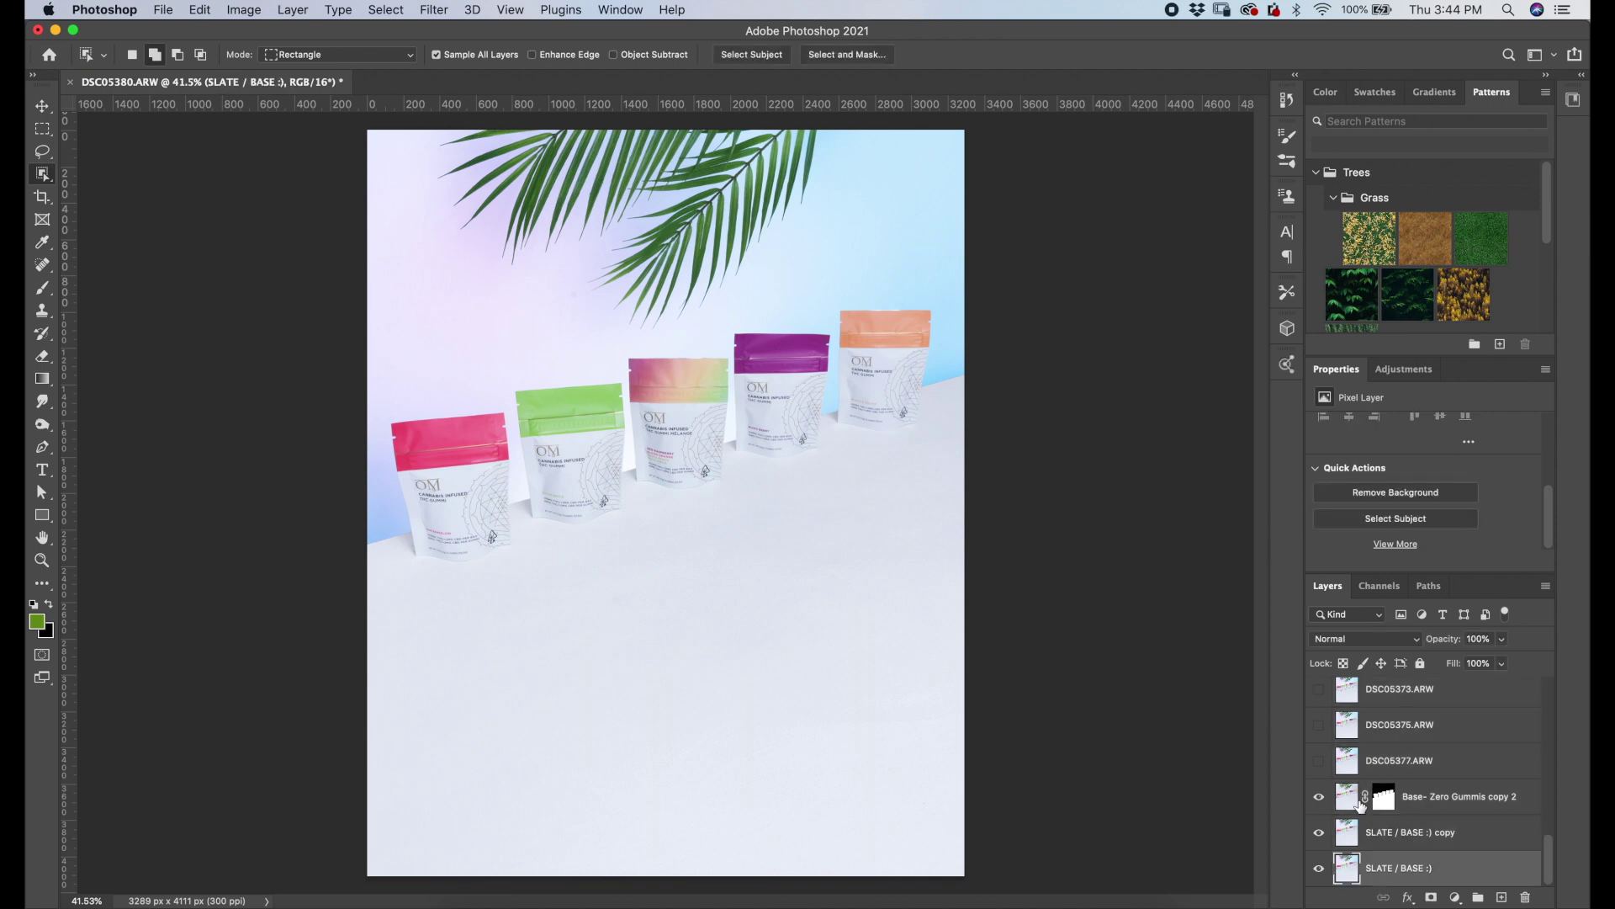
click(1351, 806)
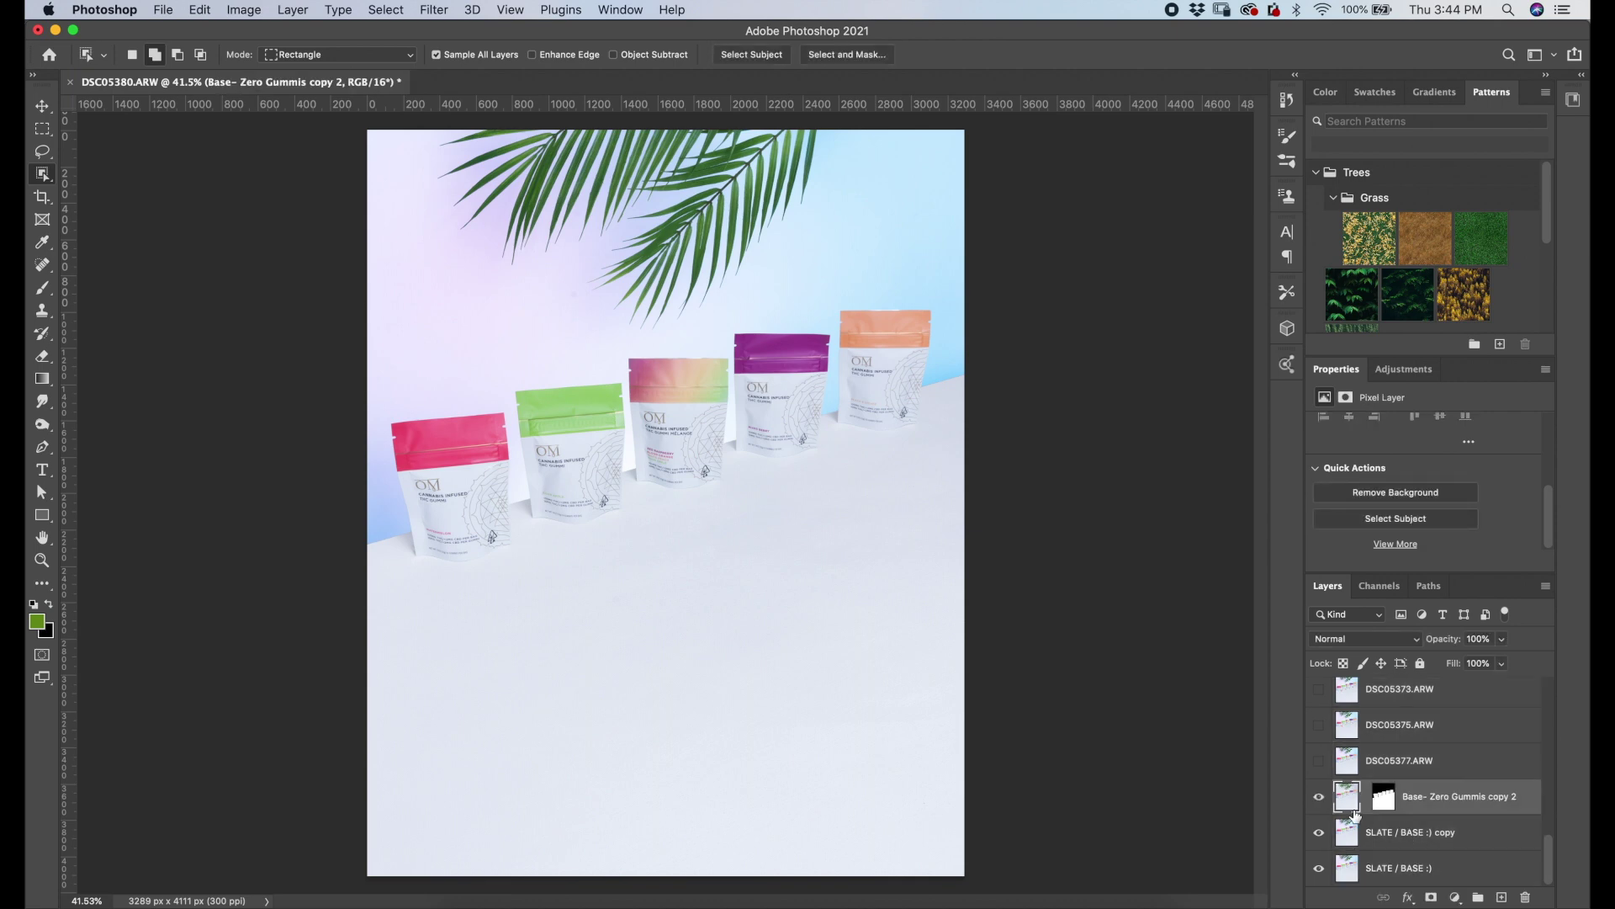
shift+click(1409, 833)
right_click(1408, 833)
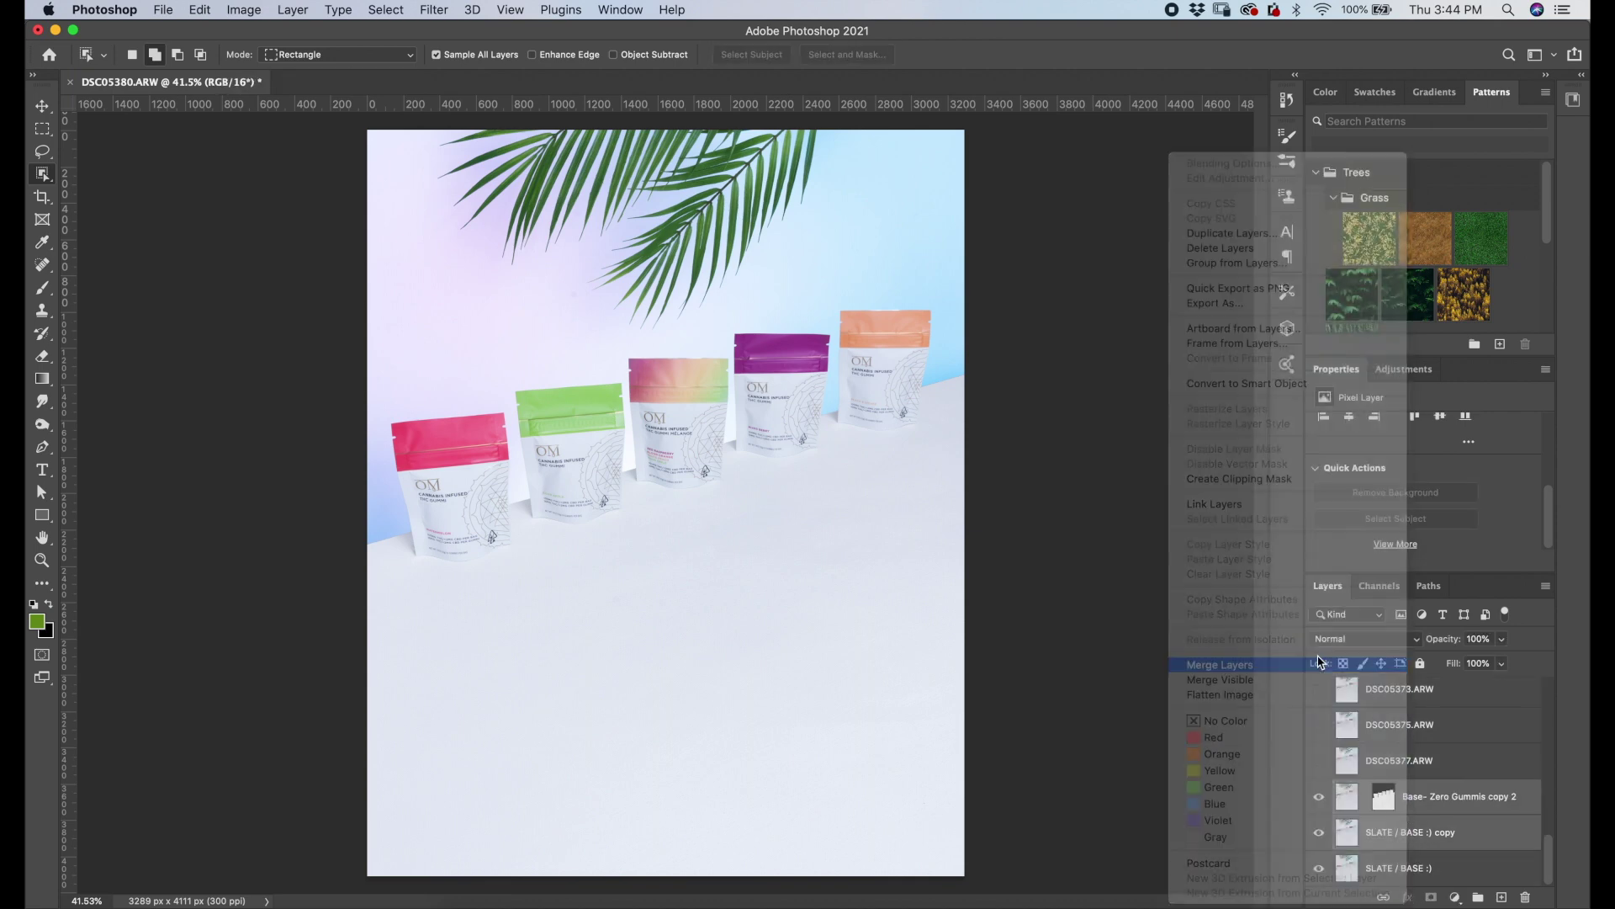
click(1319, 664)
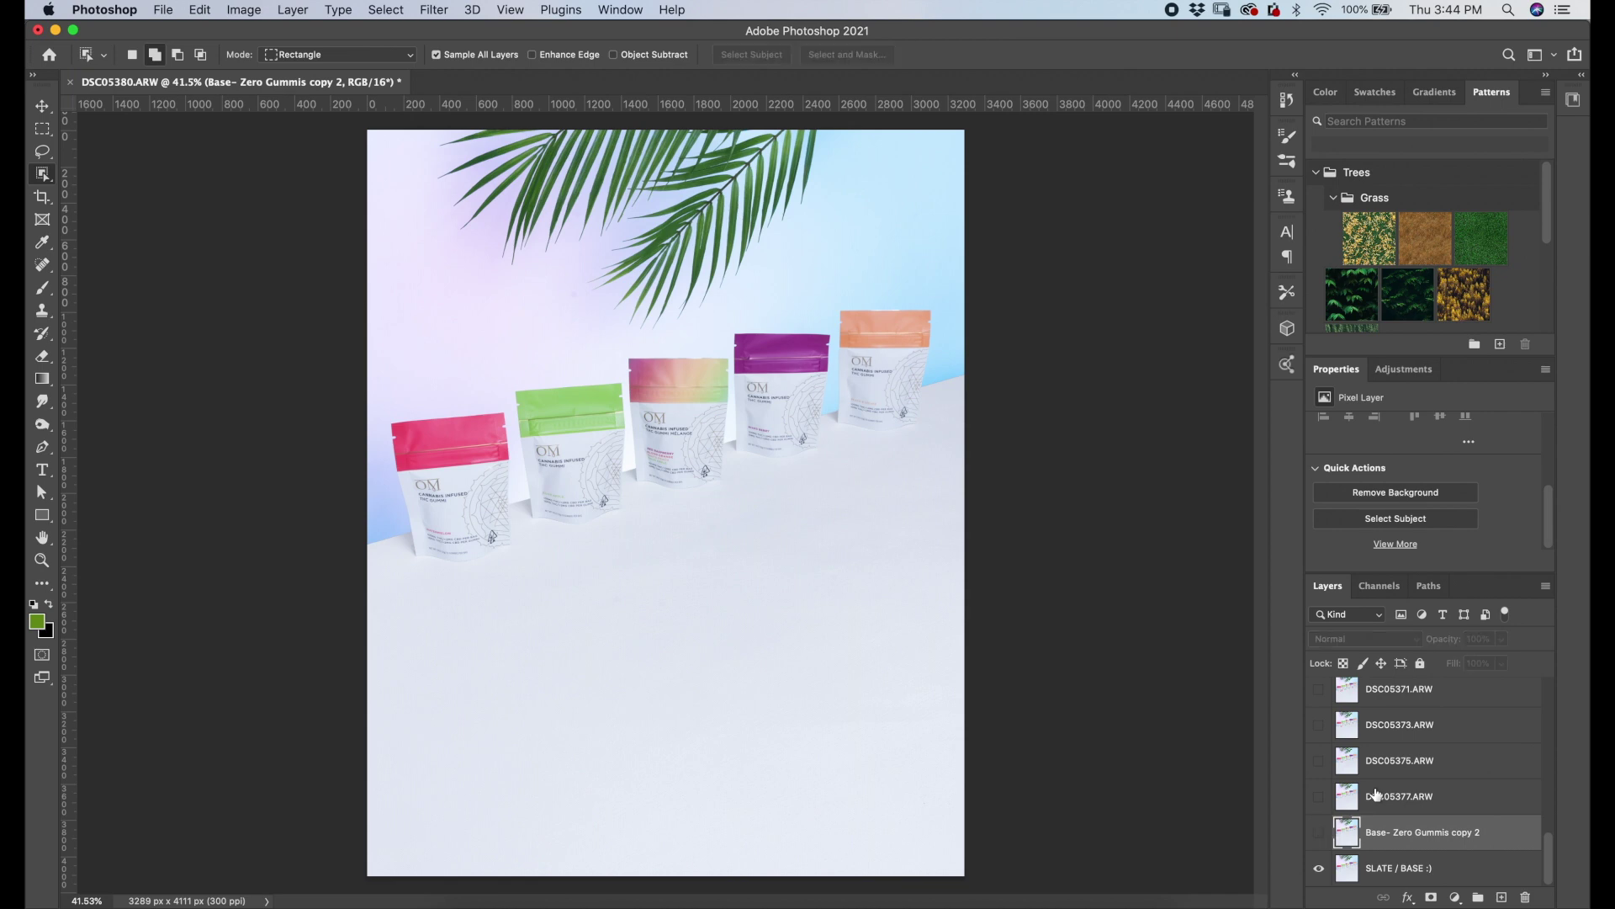
- Delete the leftover SLATE / BASE :) layer and make the base and all photo layers visible
click(1409, 871)
key(Delete)
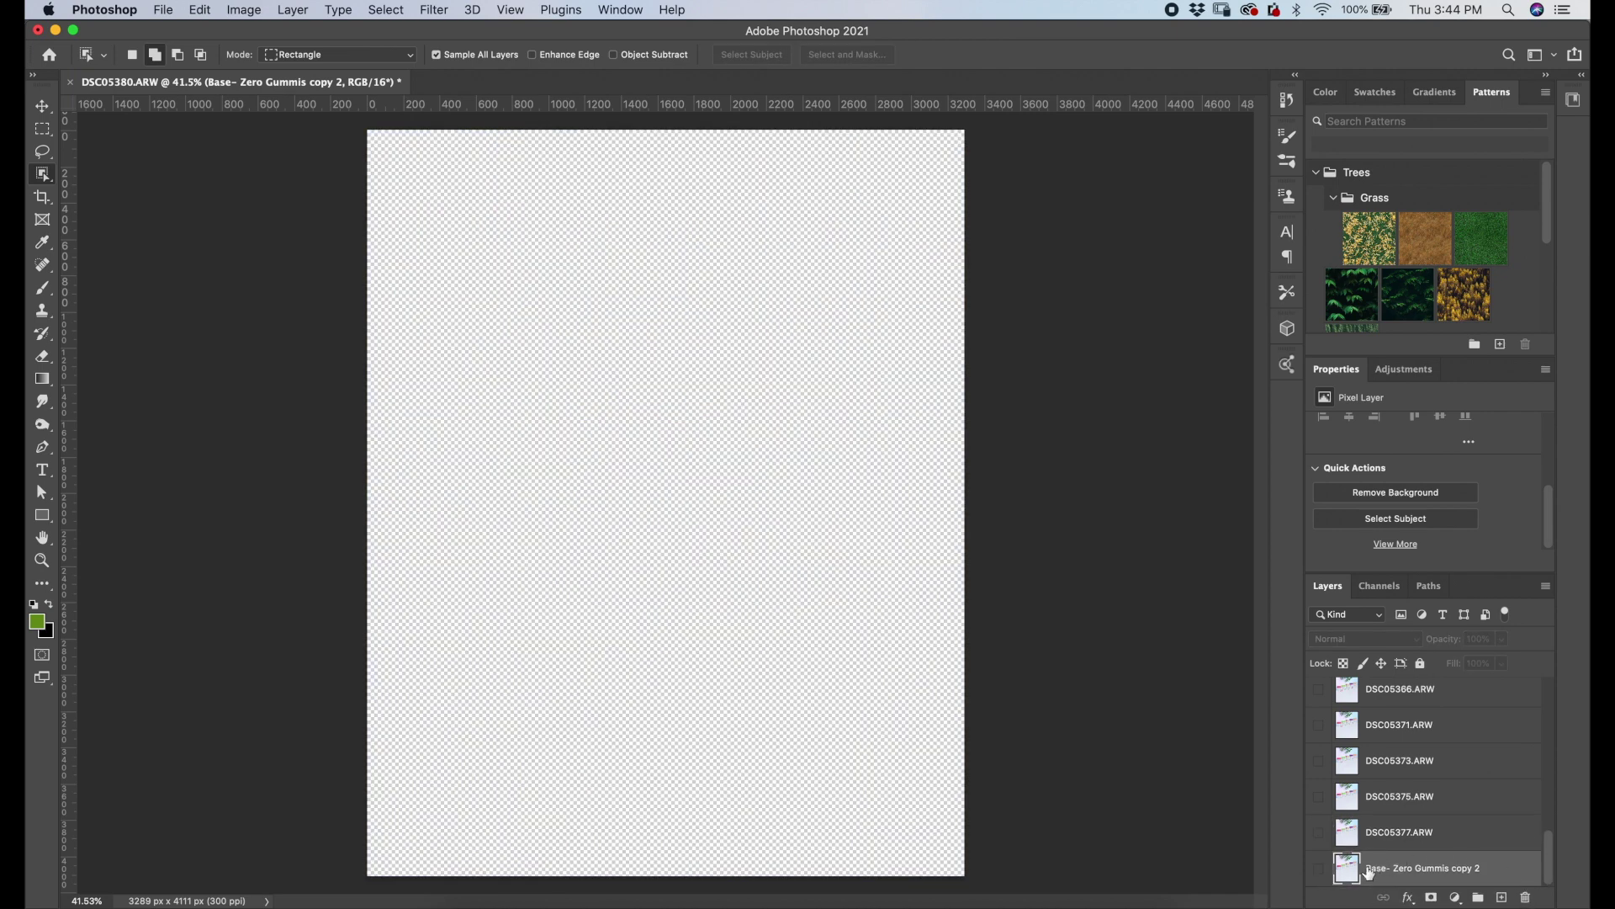
click(1319, 871)
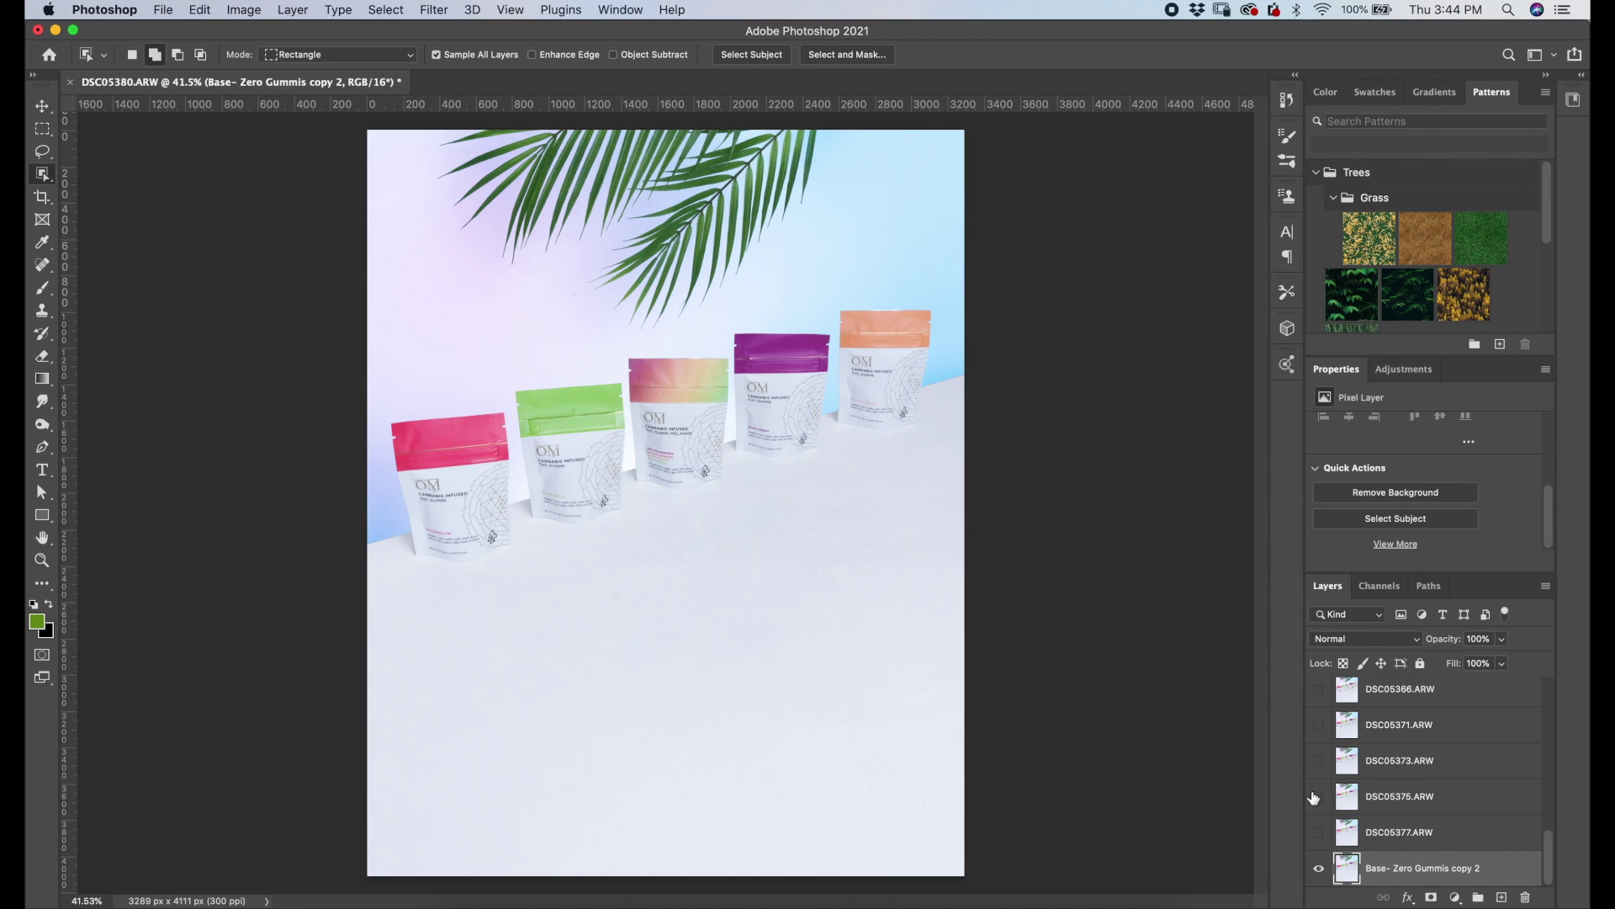
drag(1332, 841, 1319, 696)
scroll(1343, 709, up, 2)
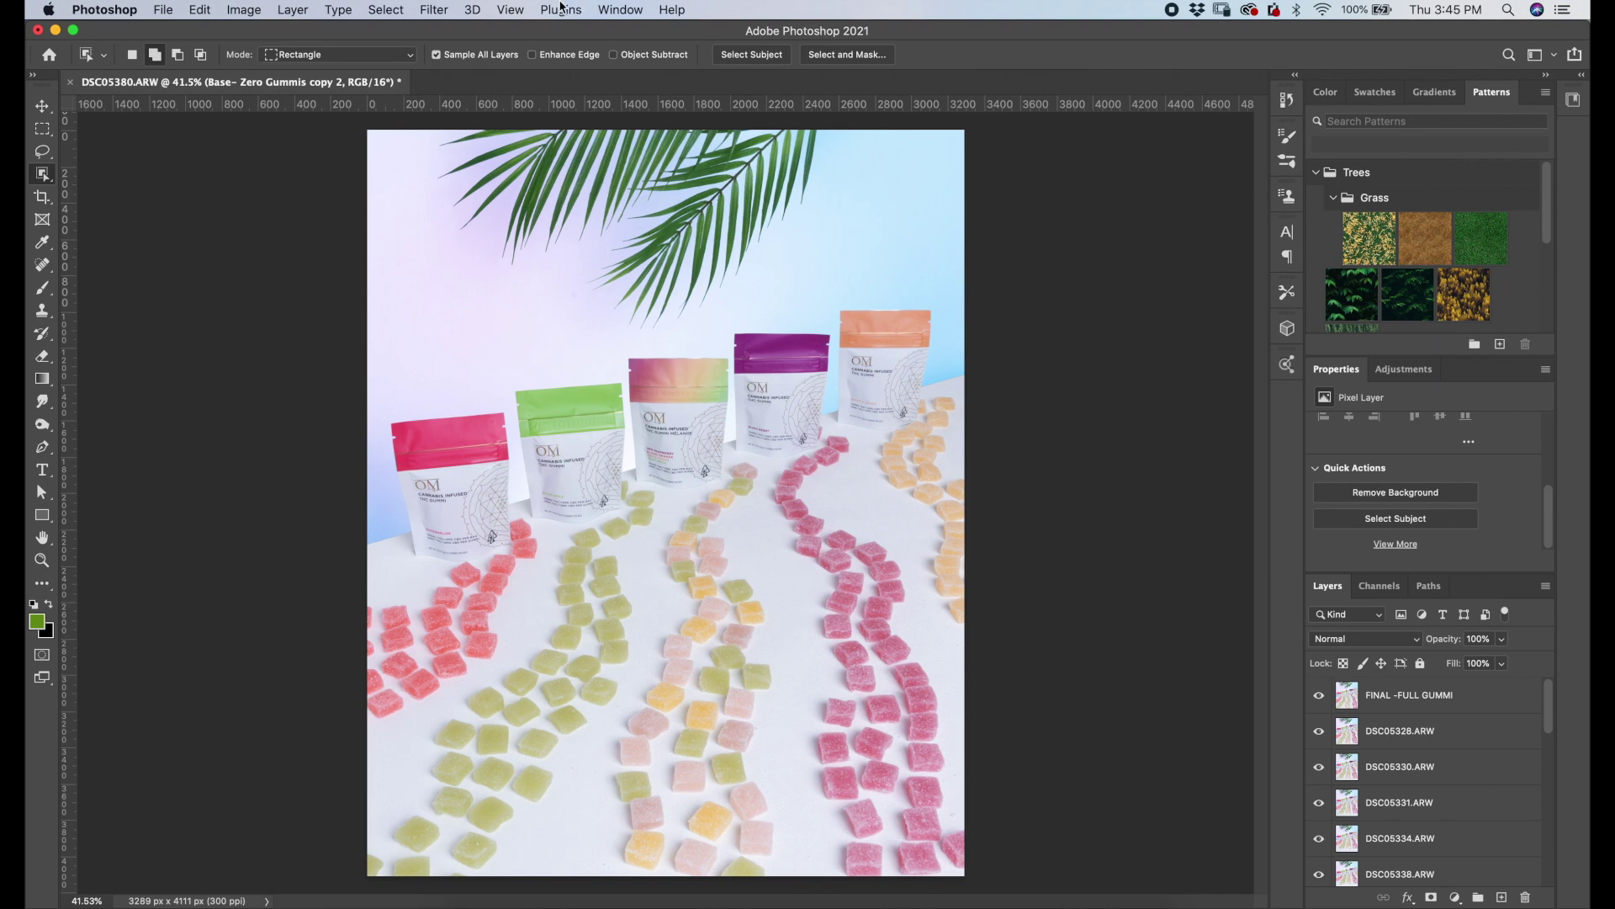
- Create a frame animation in the Timeline and make its frames from the layers
click(622, 10)
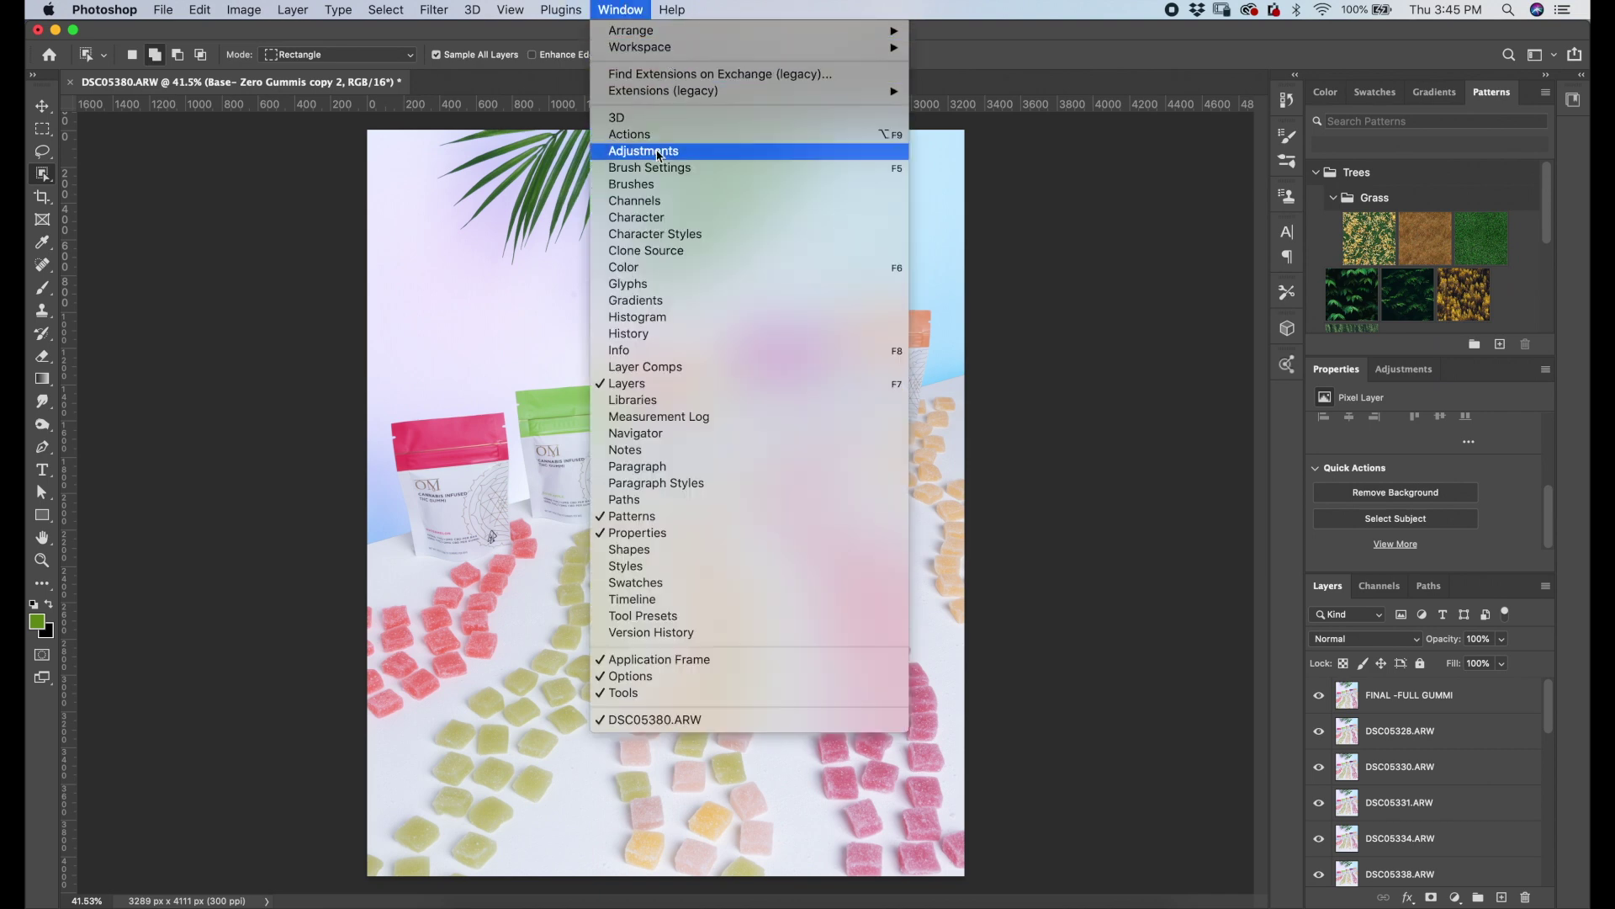
click(676, 607)
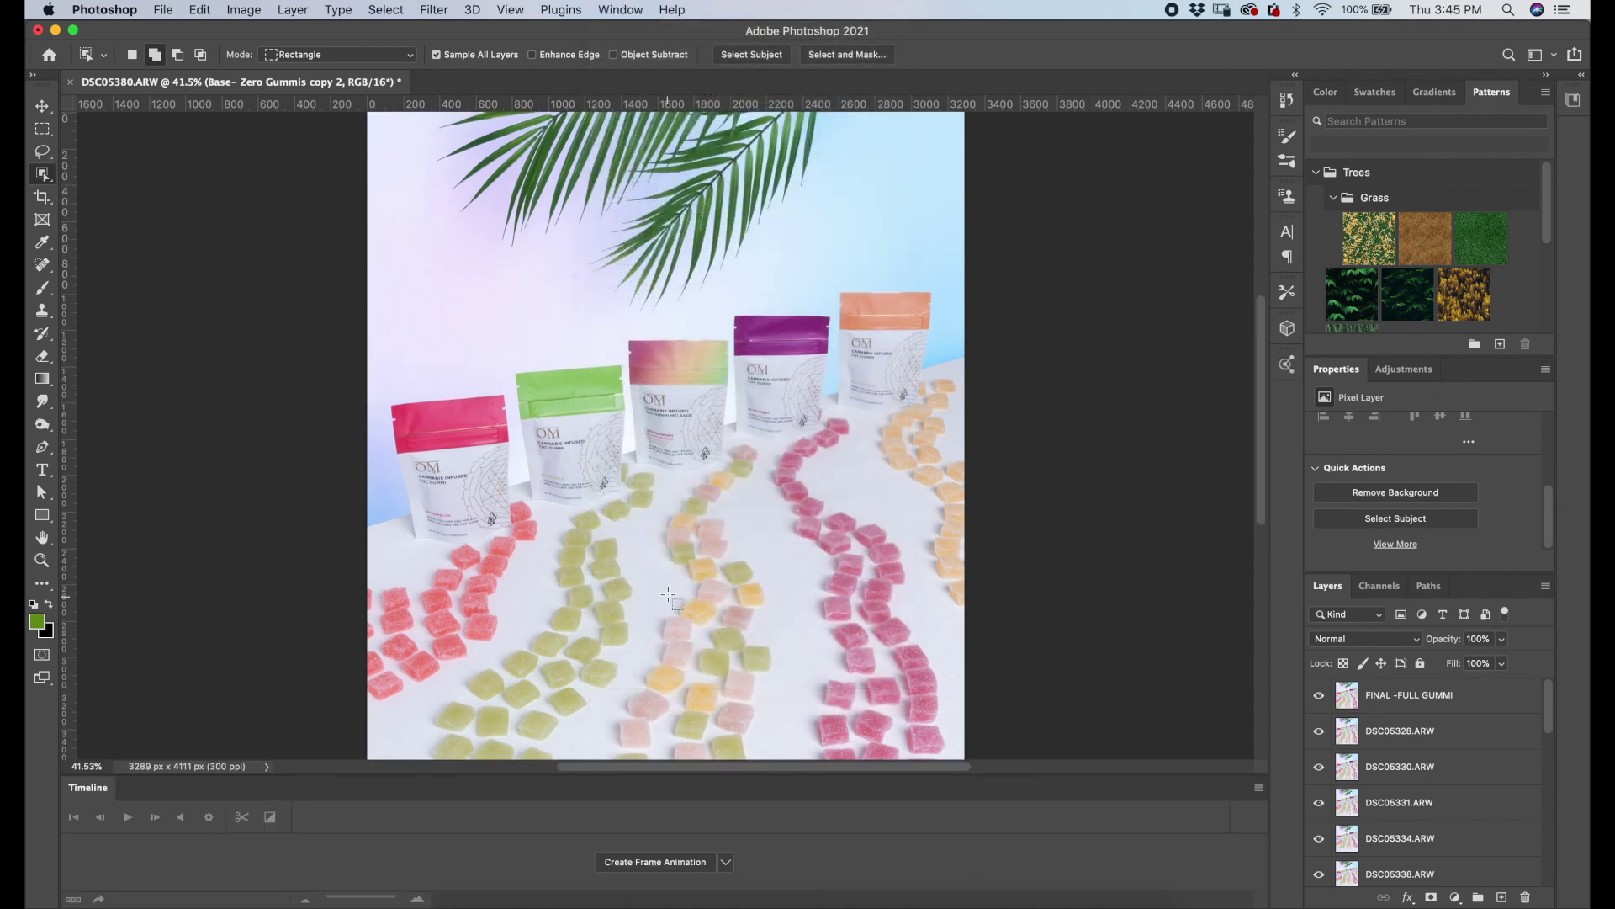
click(673, 868)
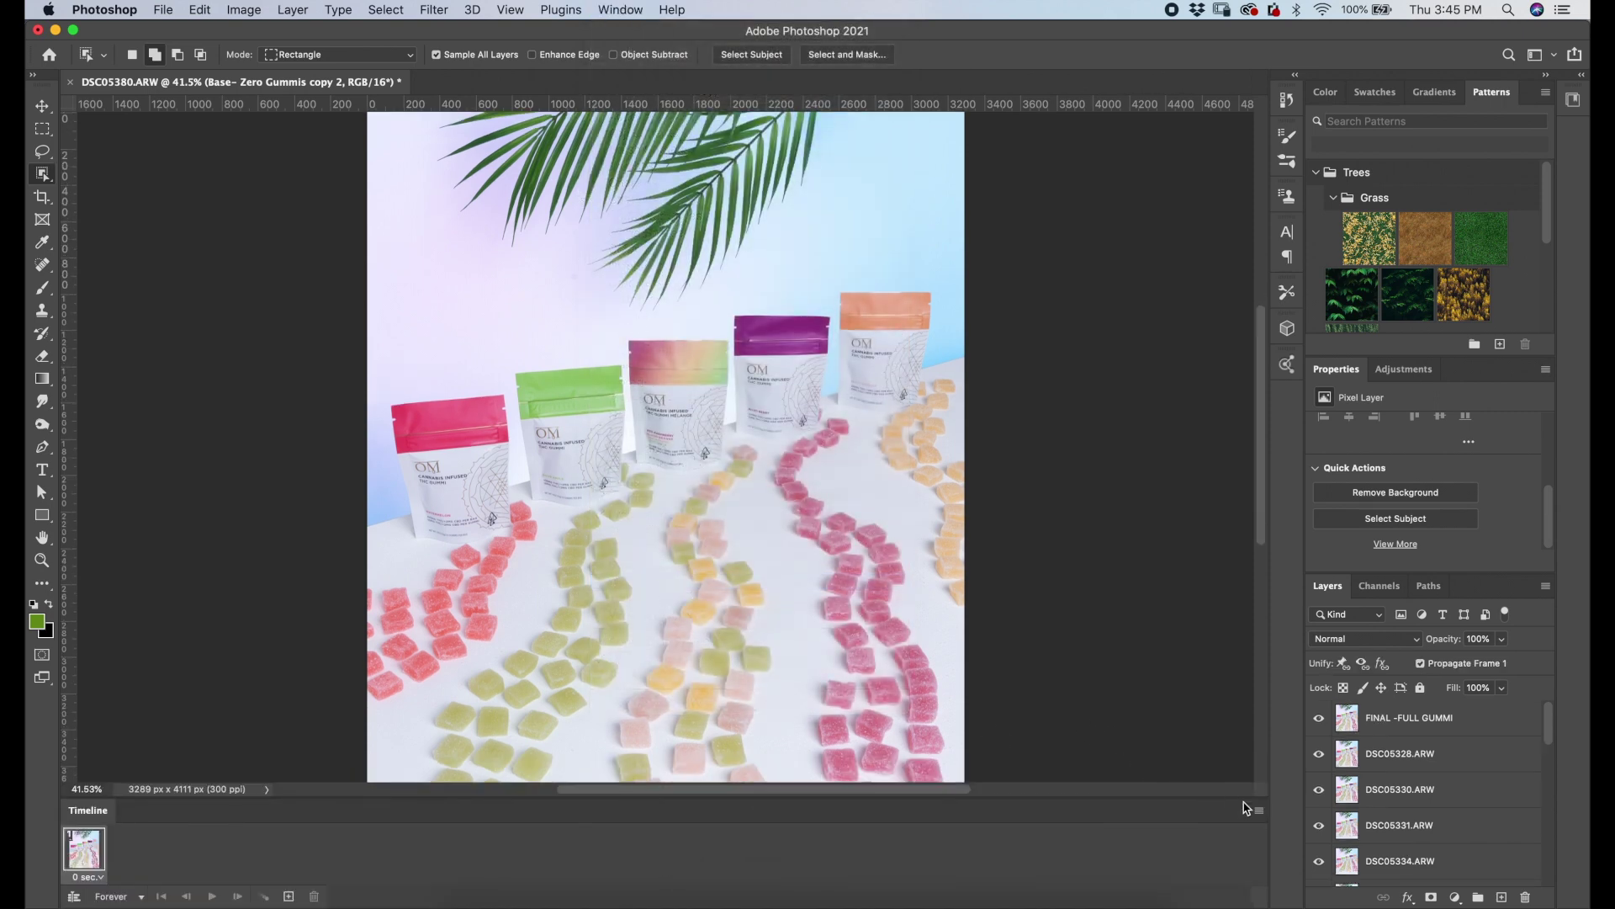
click(1259, 809)
click(1287, 716)
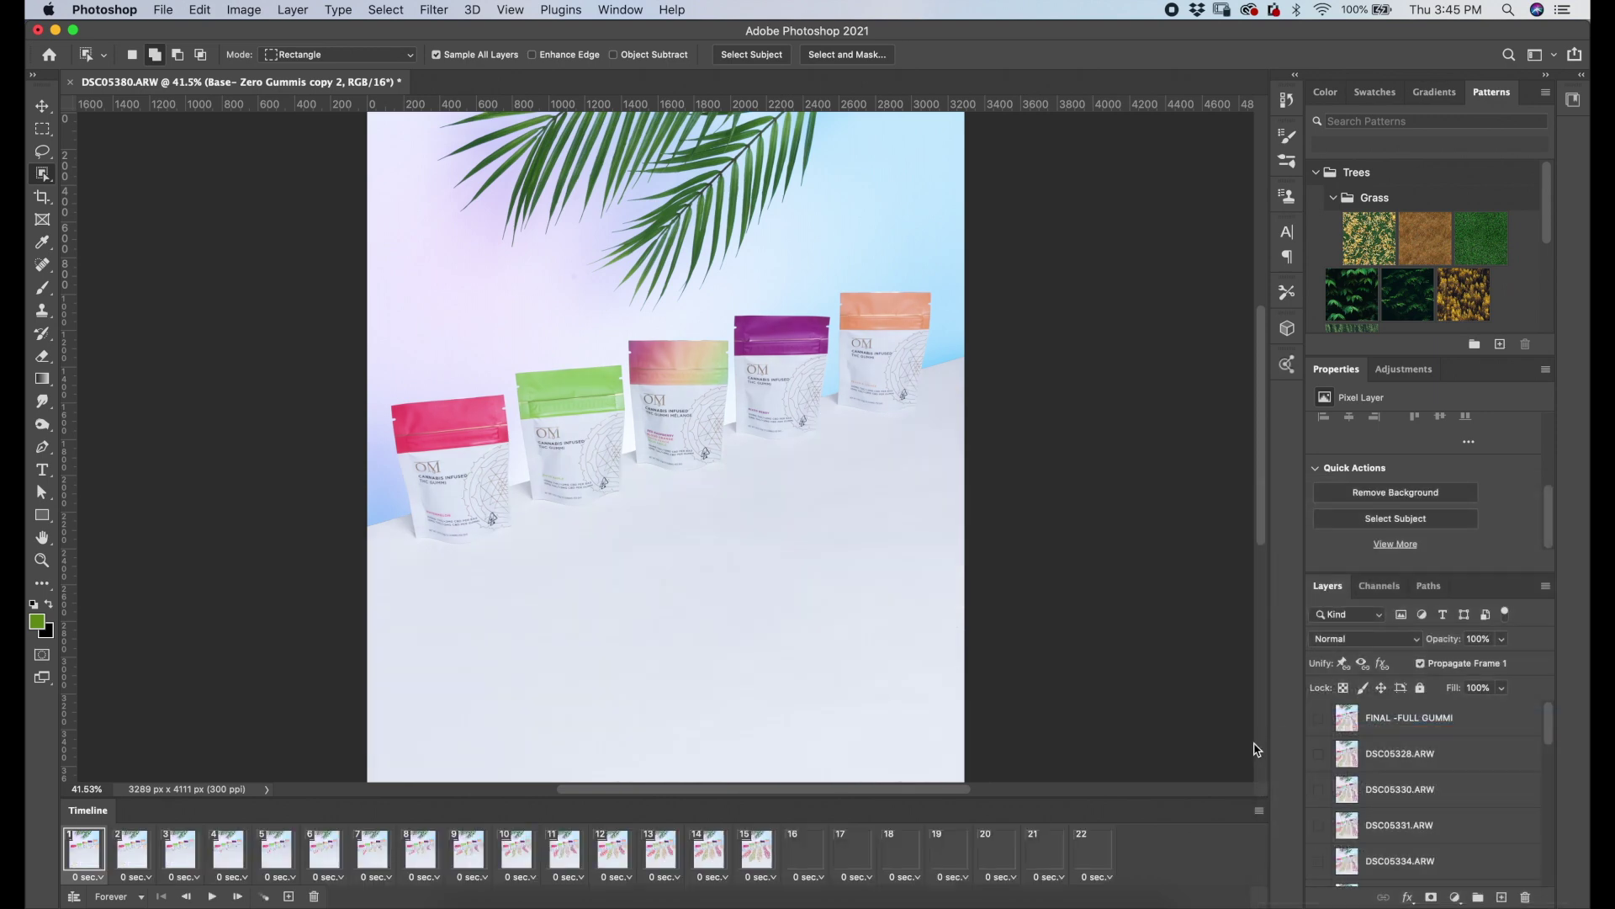
- Set the delay of all 22 frames to 0.1 seconds and preview the animation
shift+click(1108, 878)
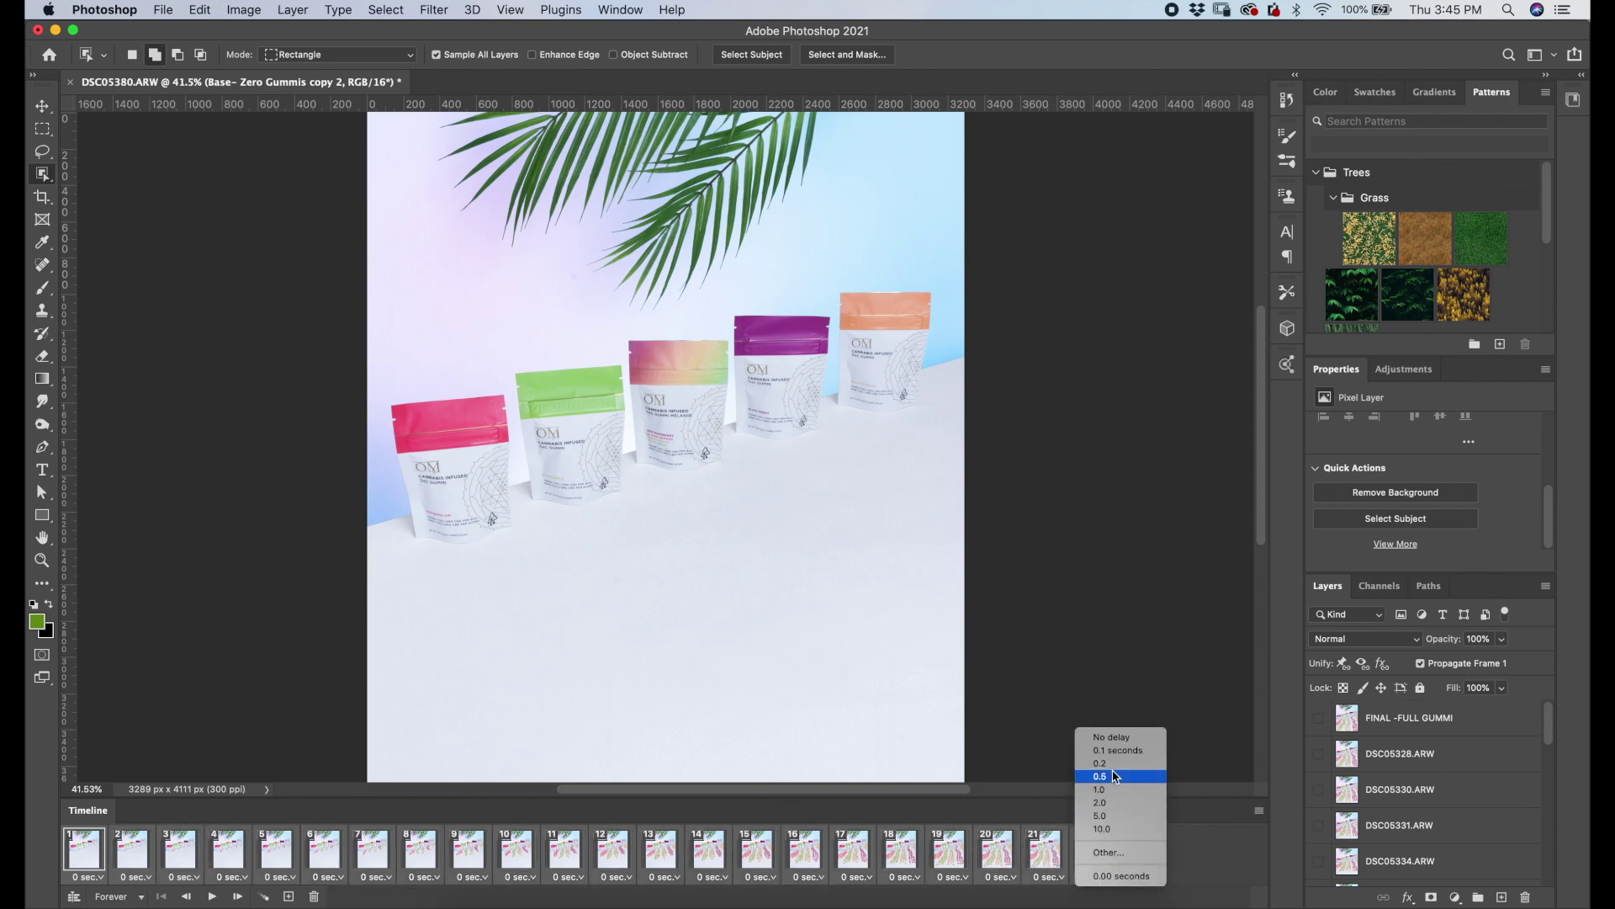
click(1133, 759)
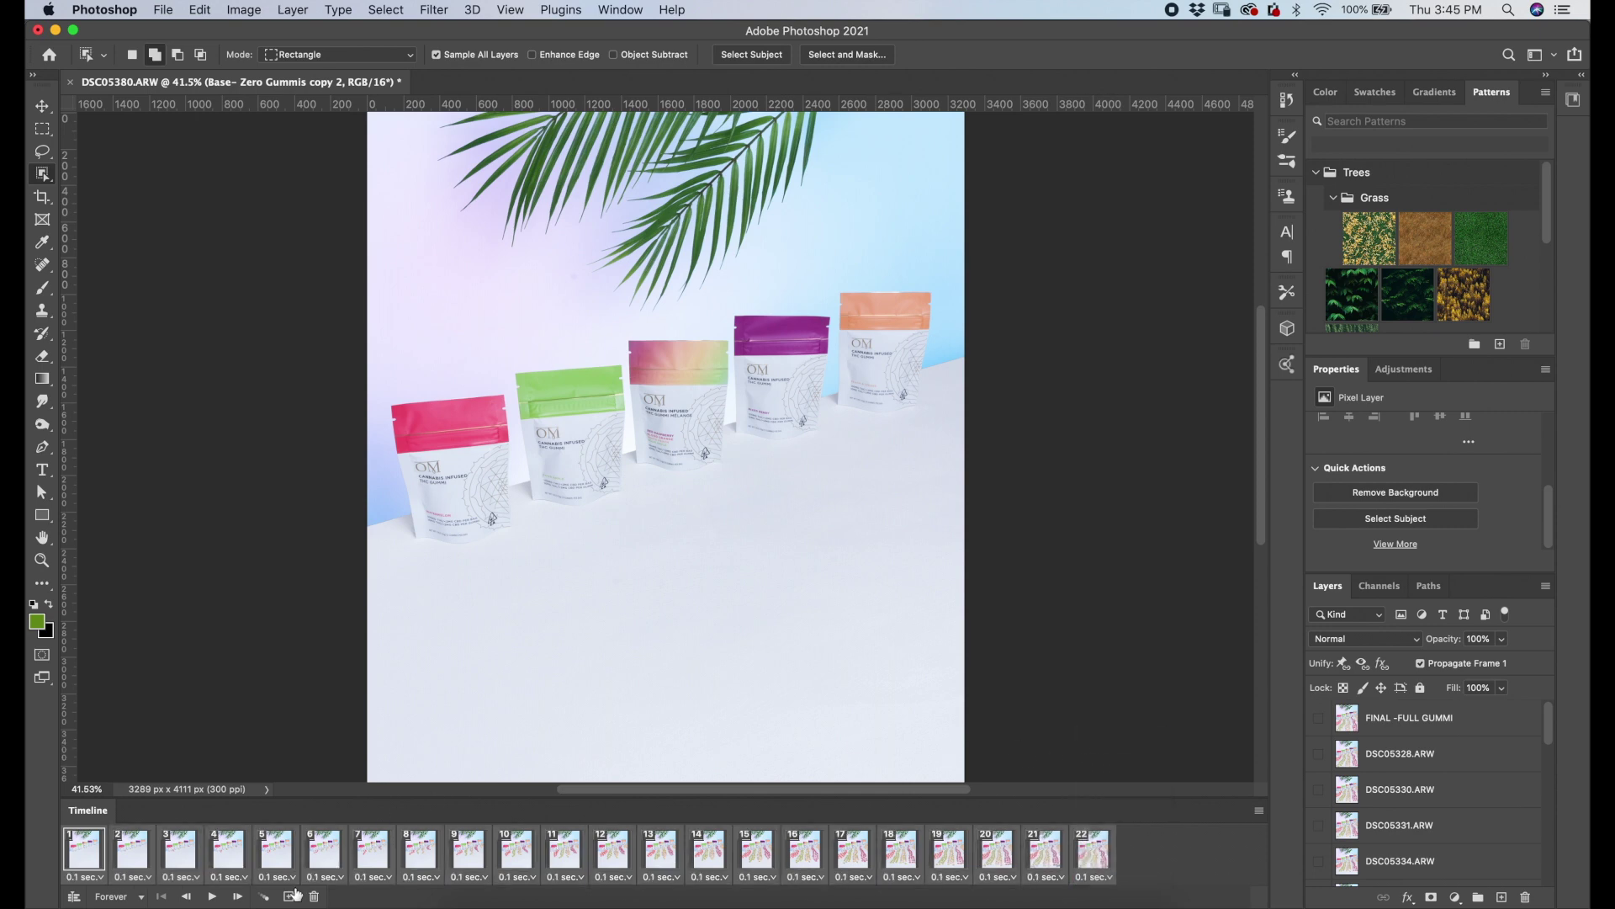
click(213, 895)
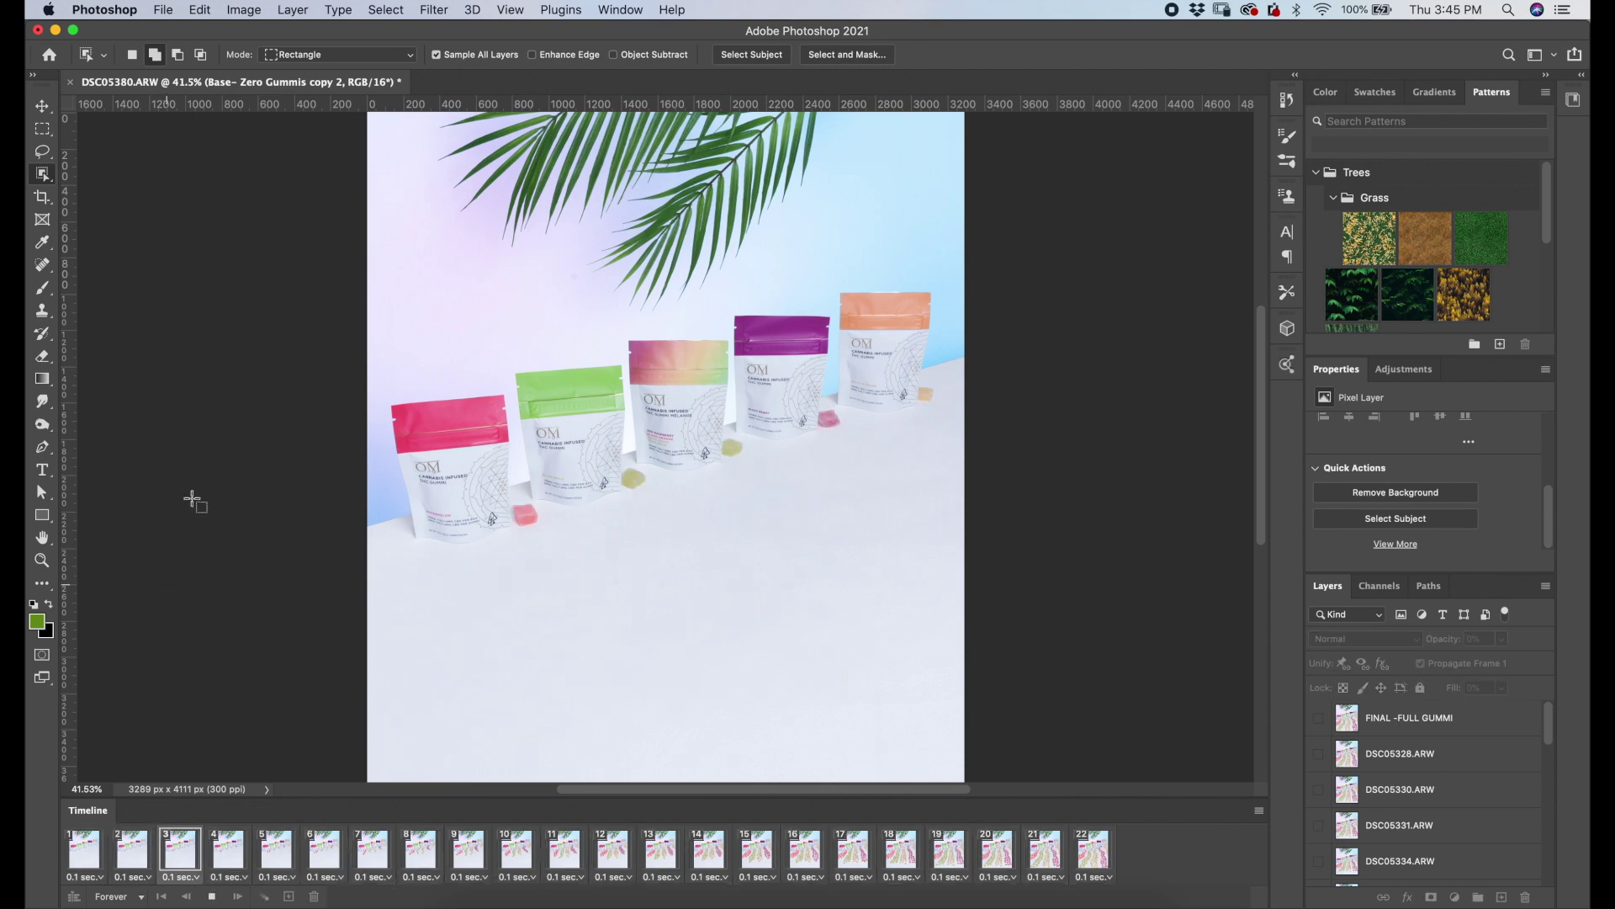
scroll(238, 514, down, 3)
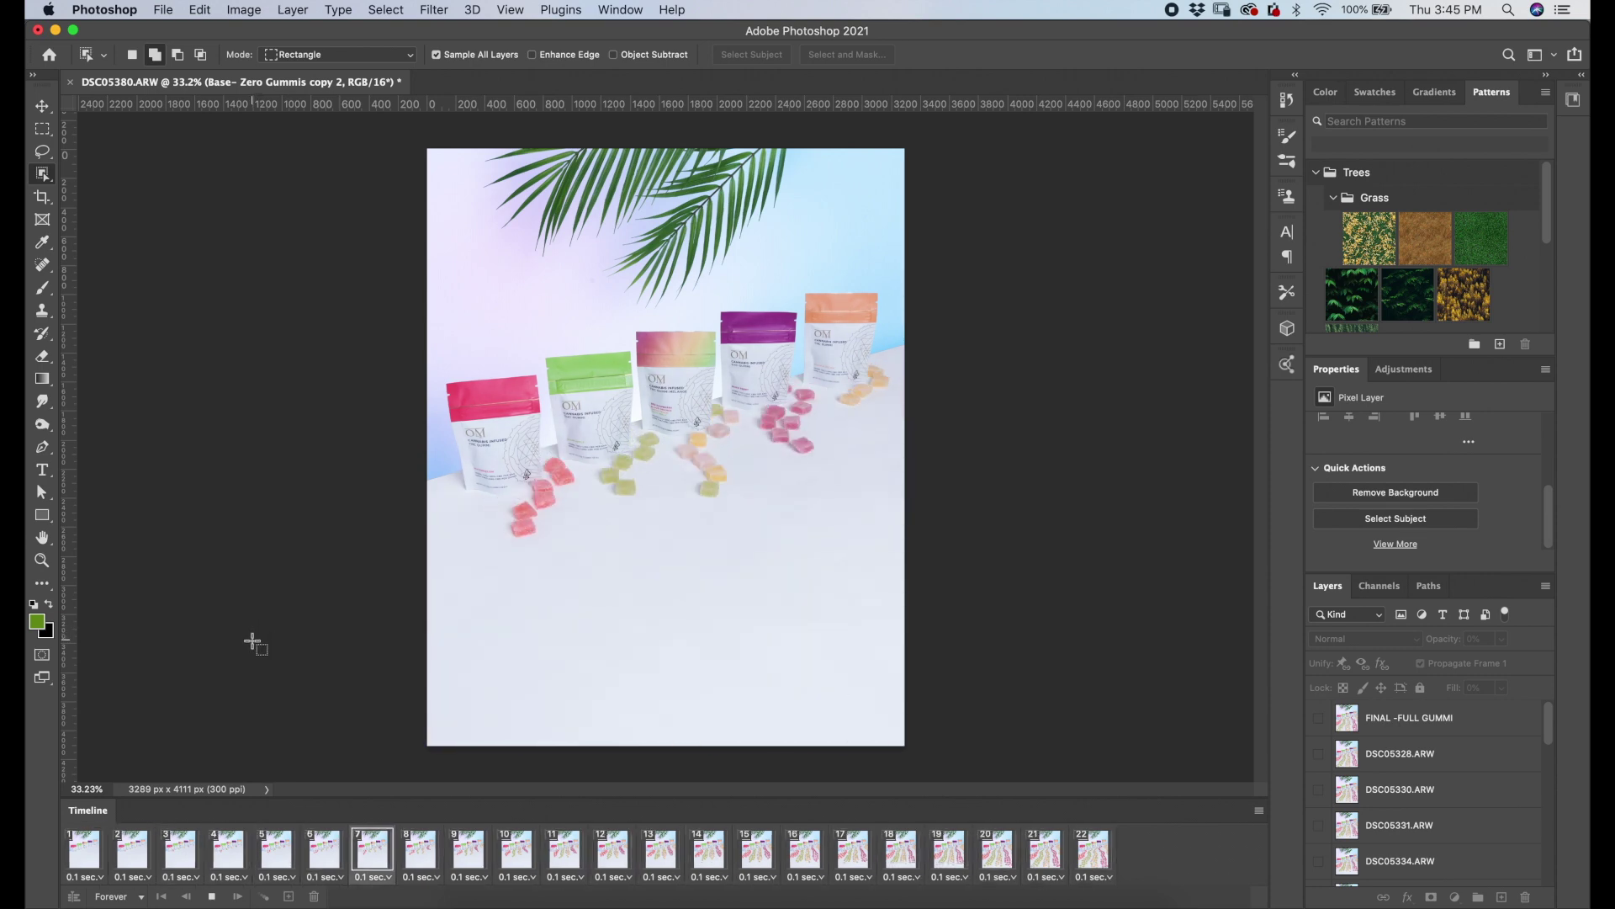
click(217, 896)
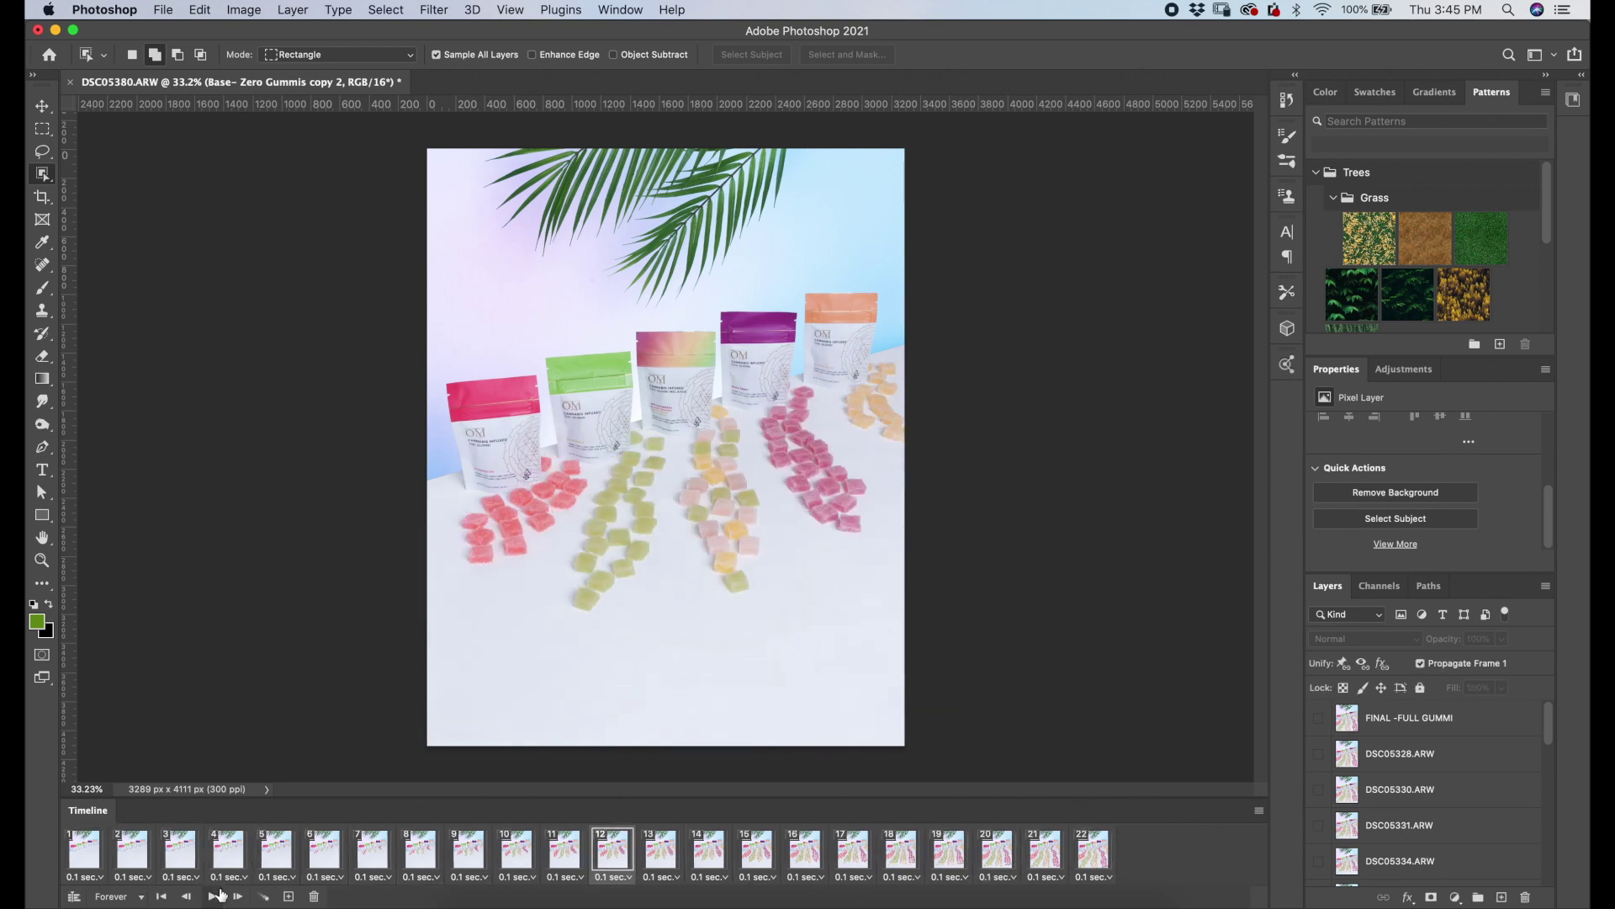
- Copy all 22 animation frames and paste the copies after the selection
click(82, 850)
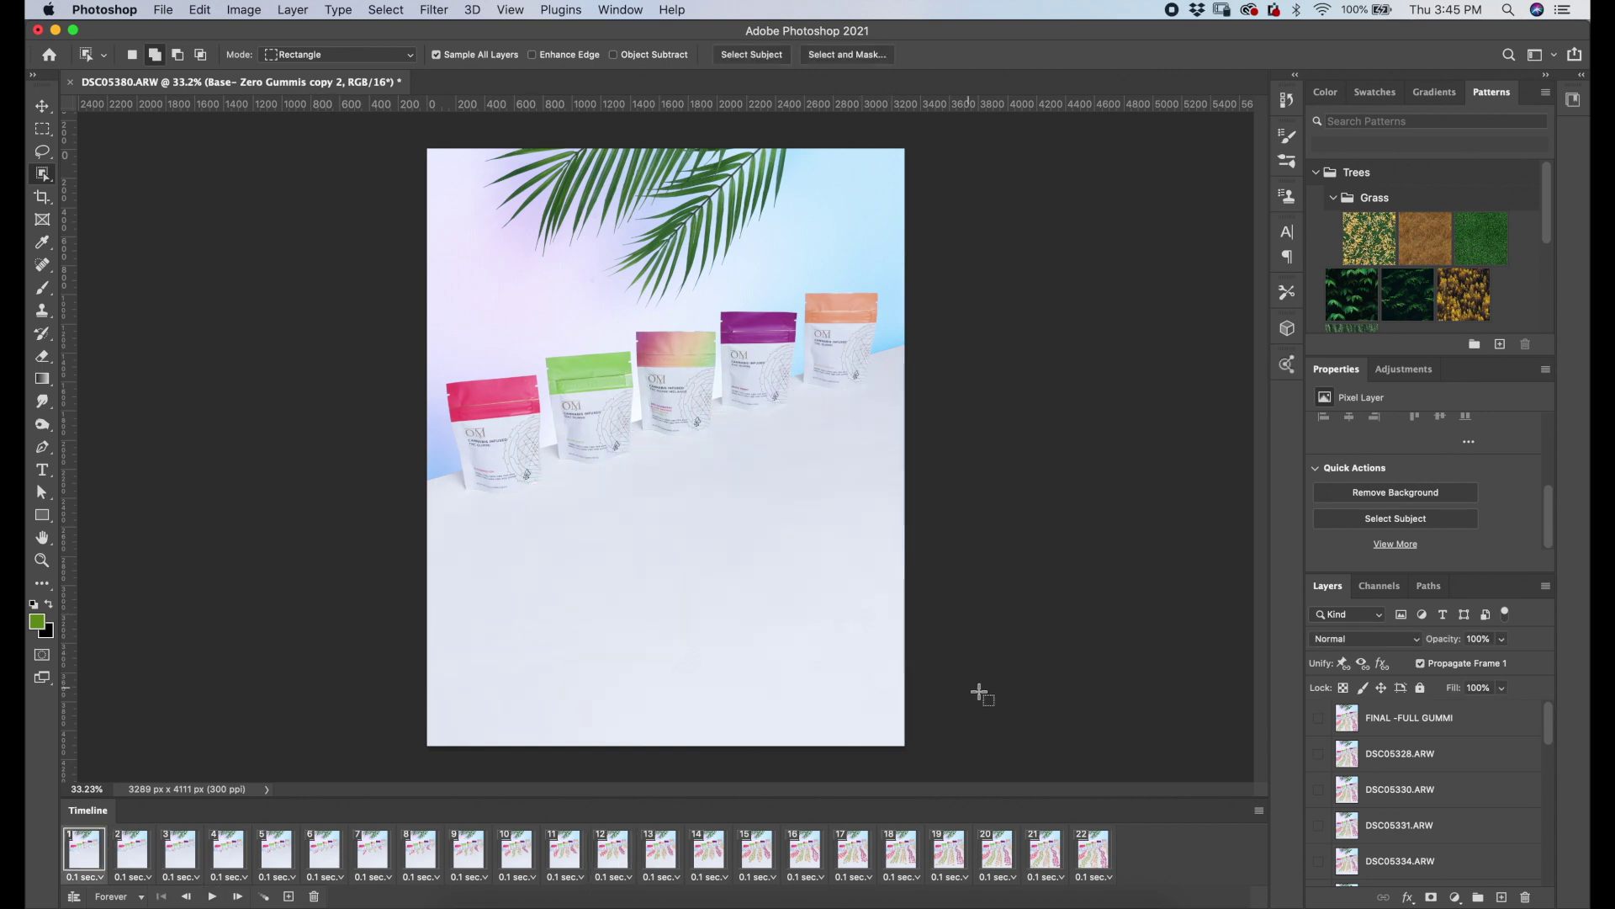
click(1257, 813)
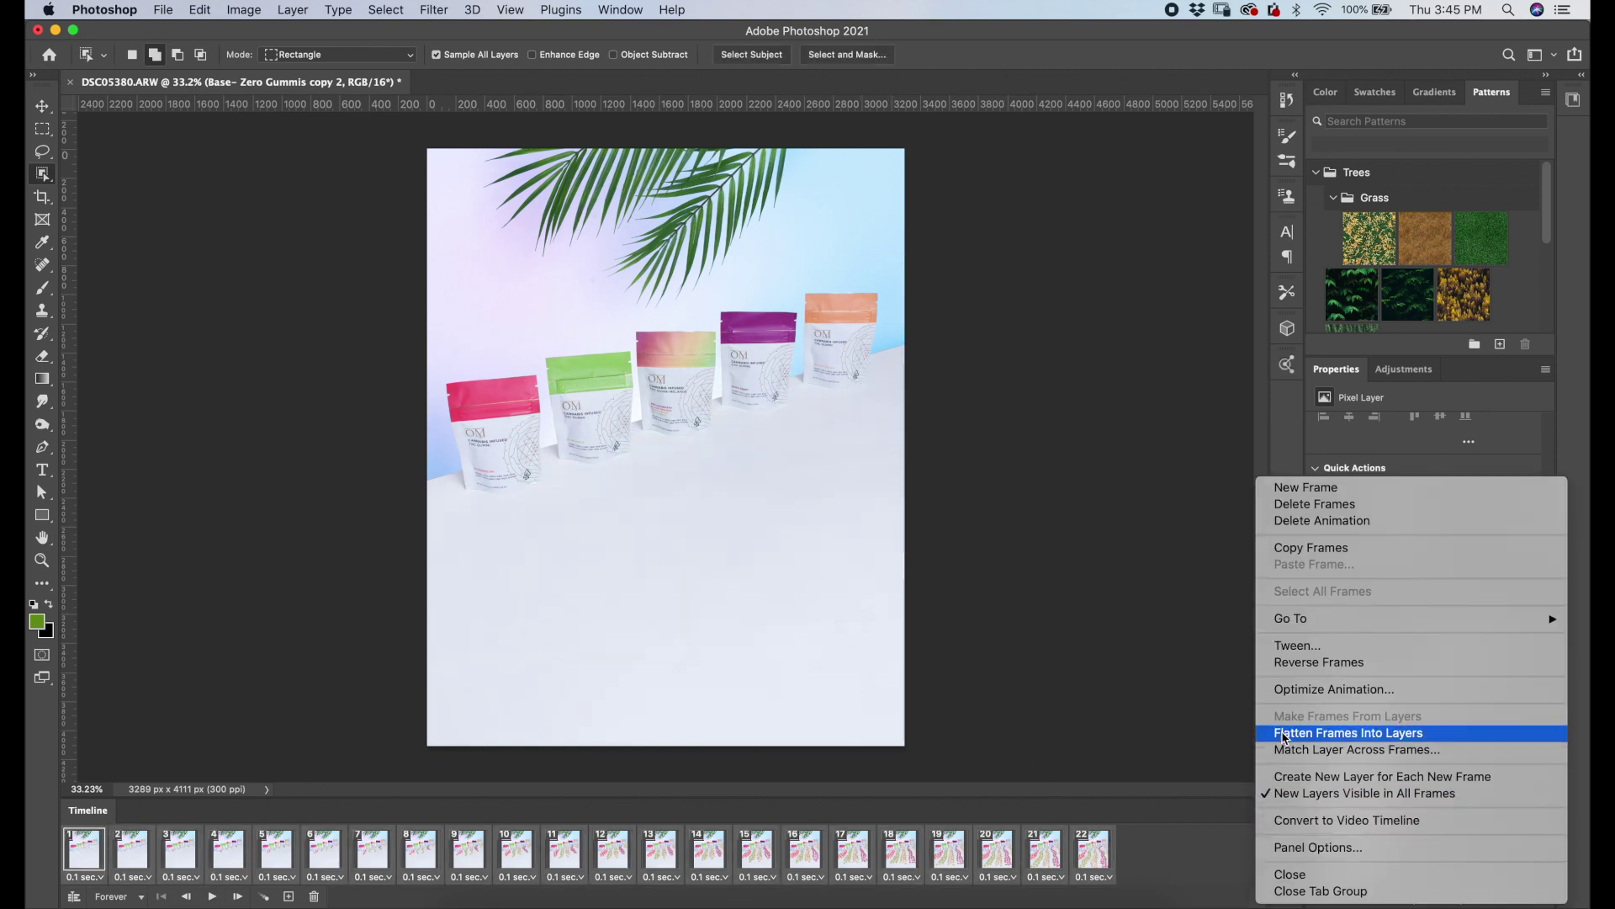
click(1350, 554)
click(1260, 813)
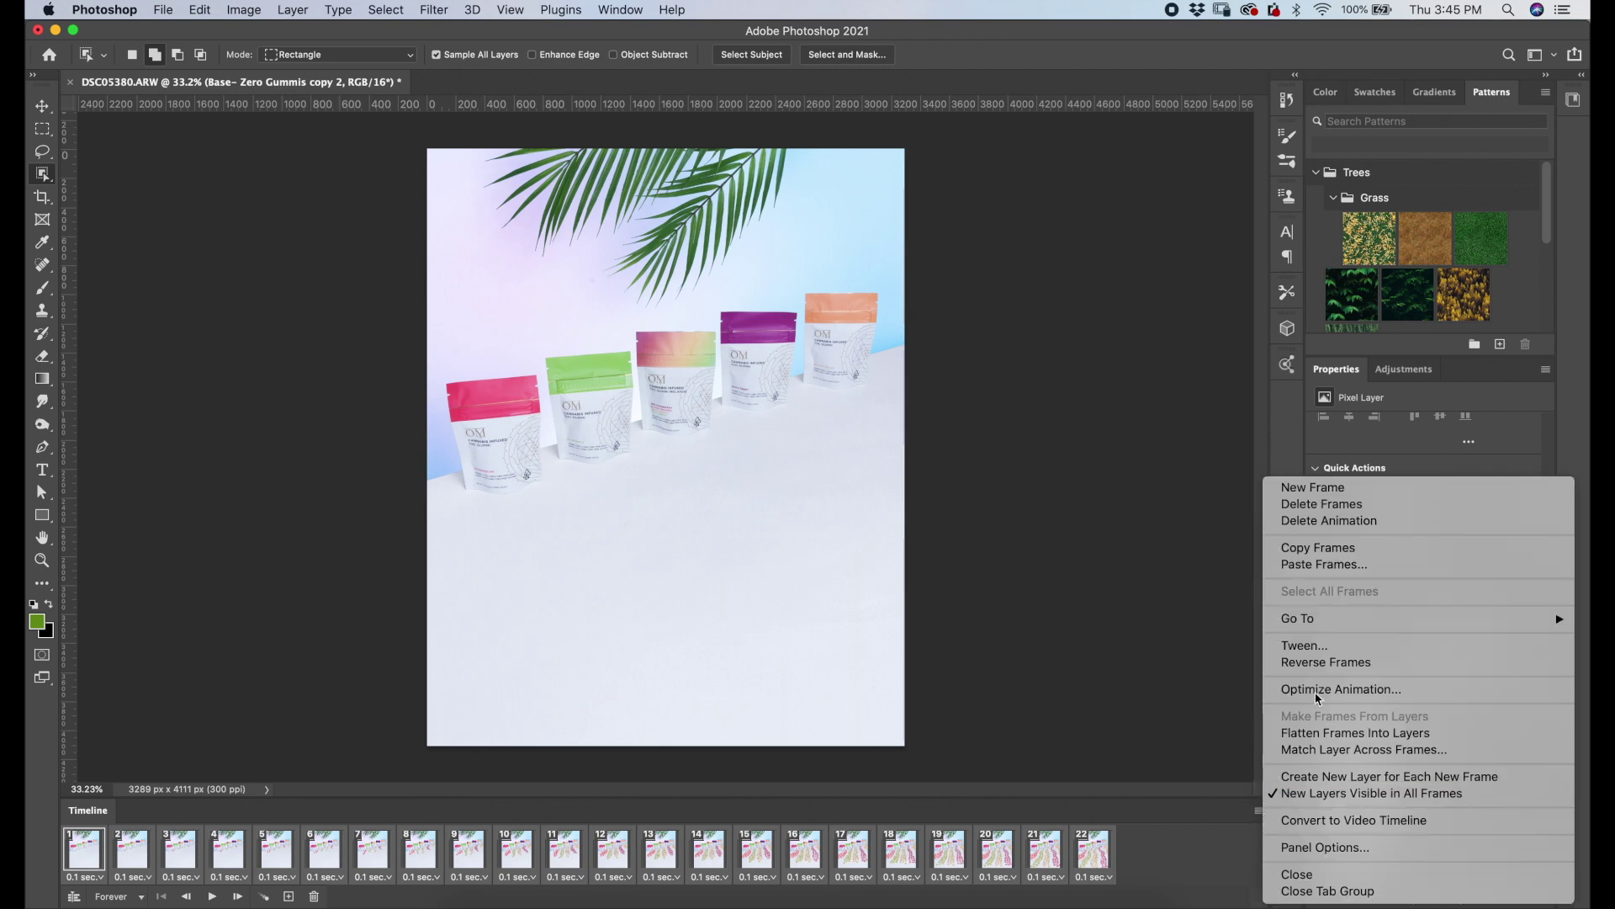
click(1377, 573)
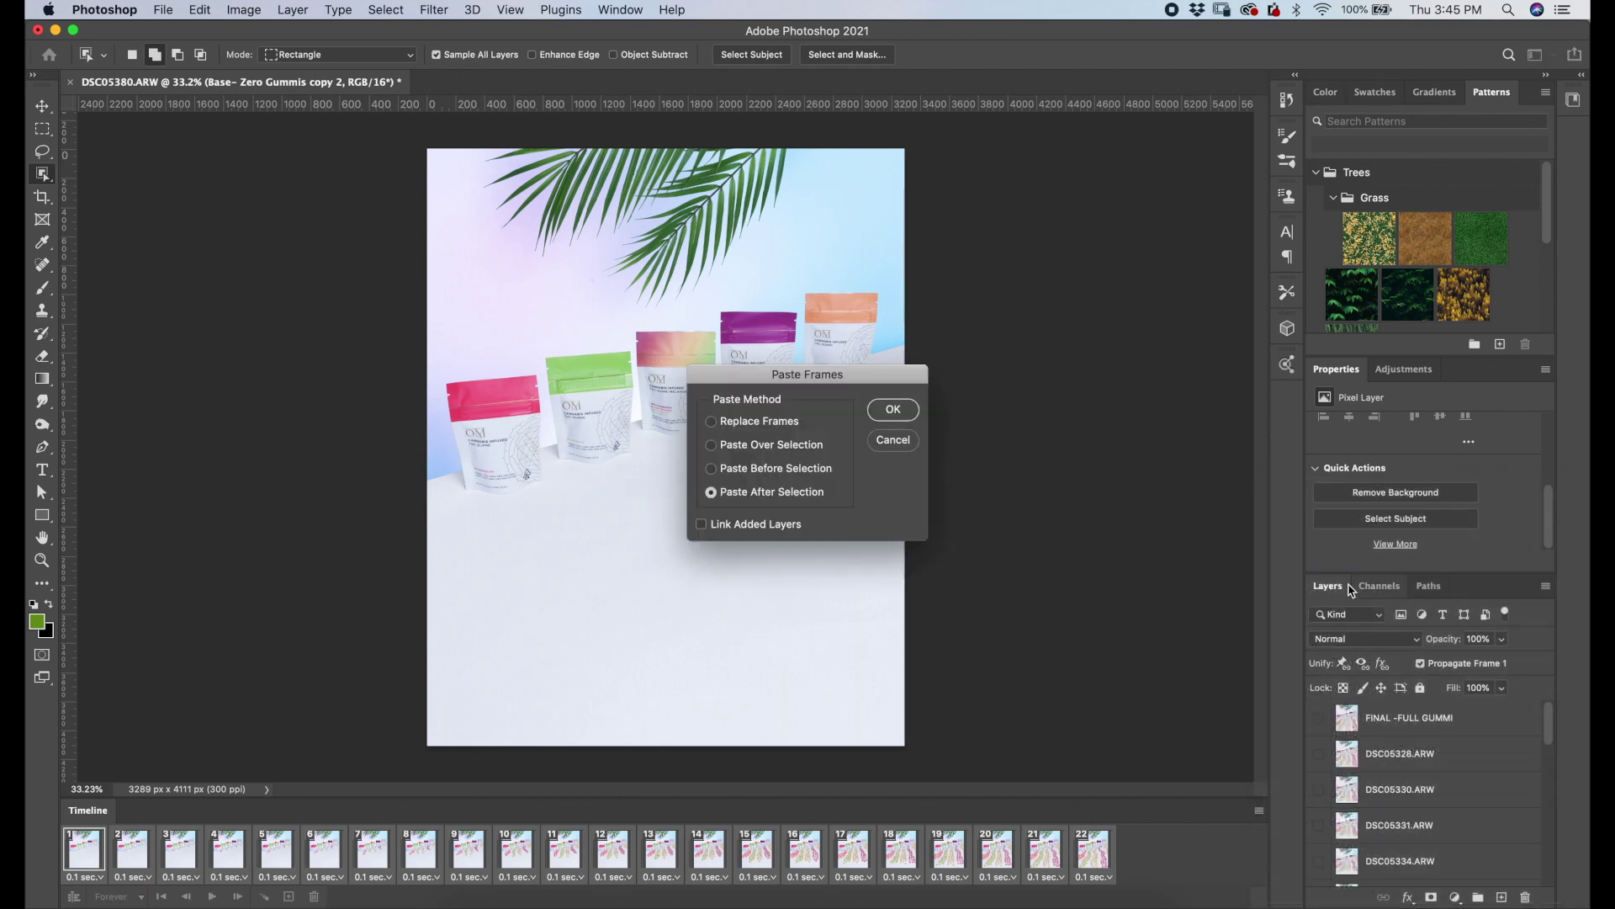
click(894, 410)
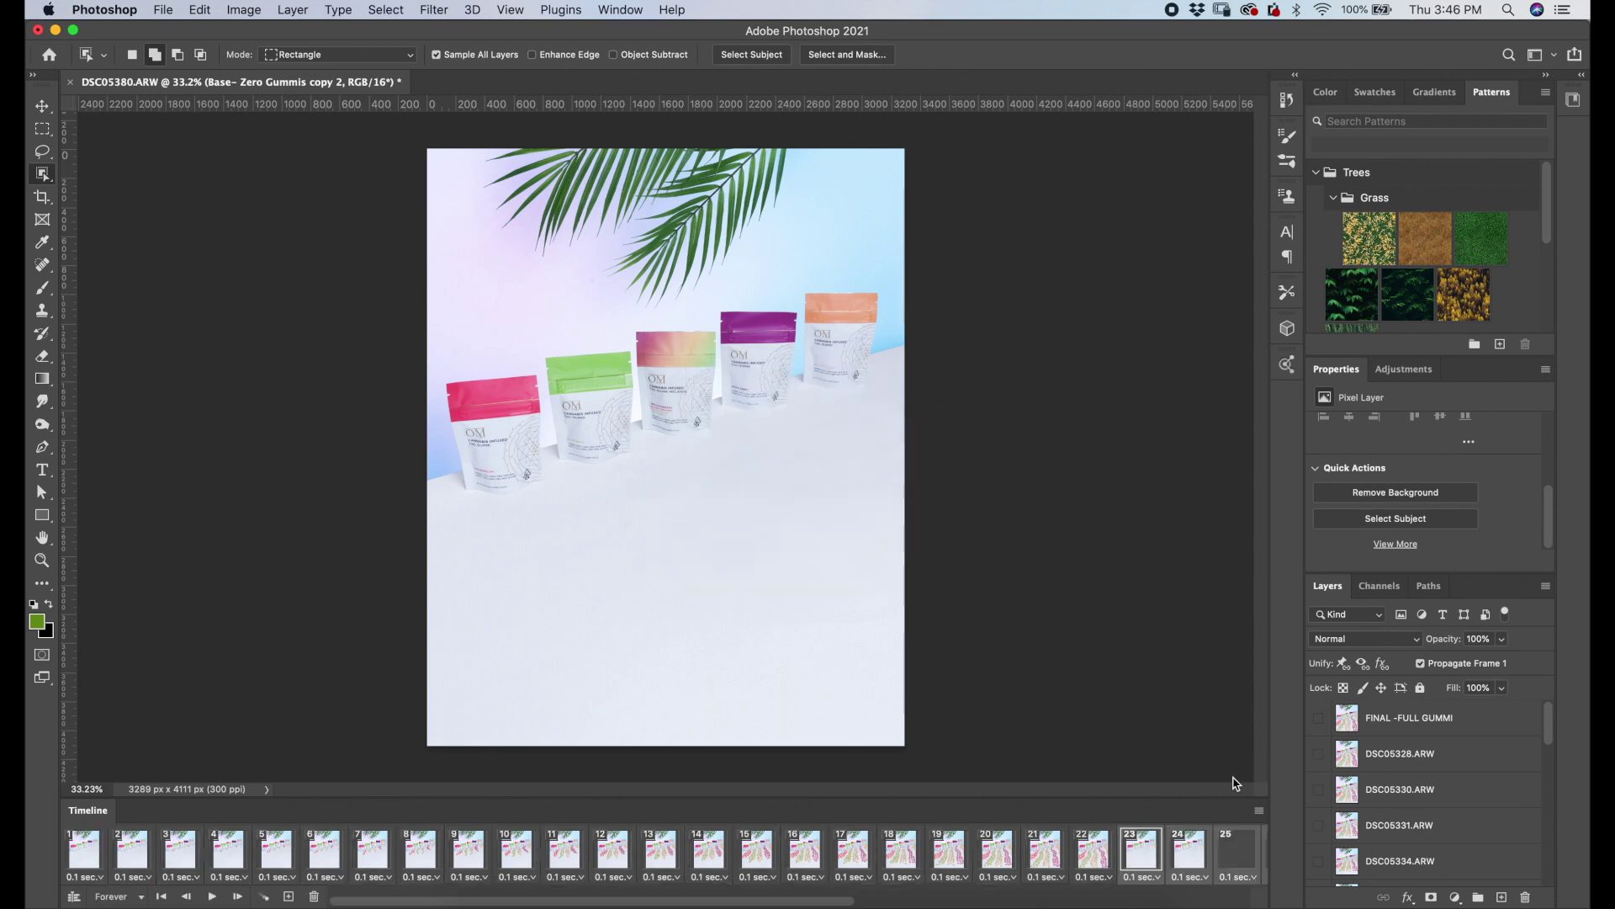
- Reverse the pasted frames and preview the back-and-forth animation
click(1257, 810)
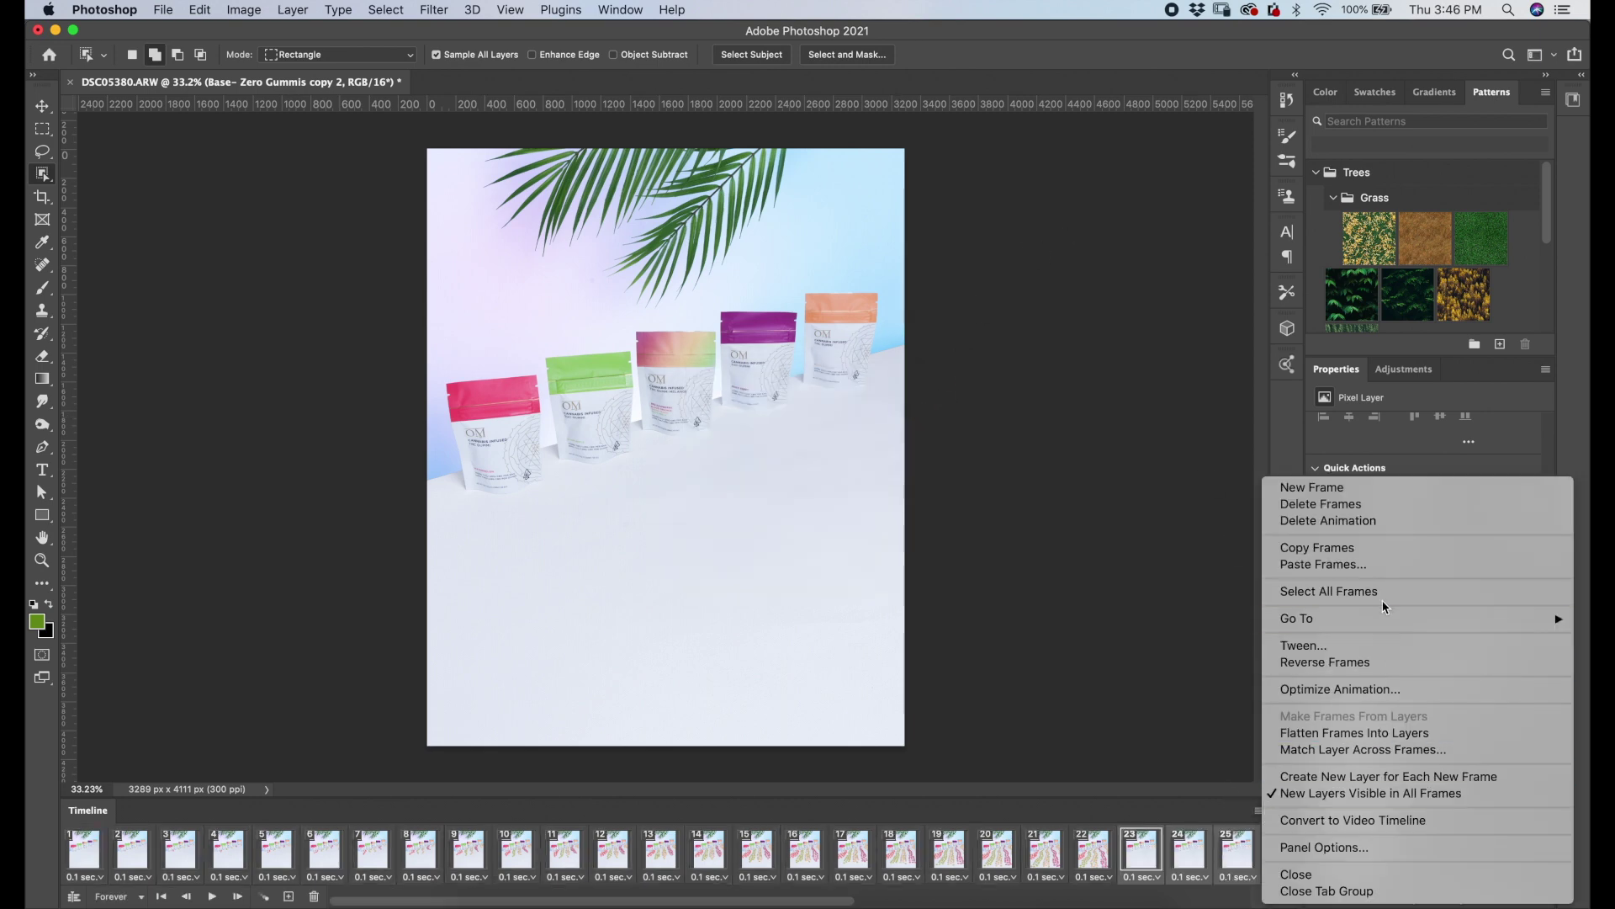
click(1409, 664)
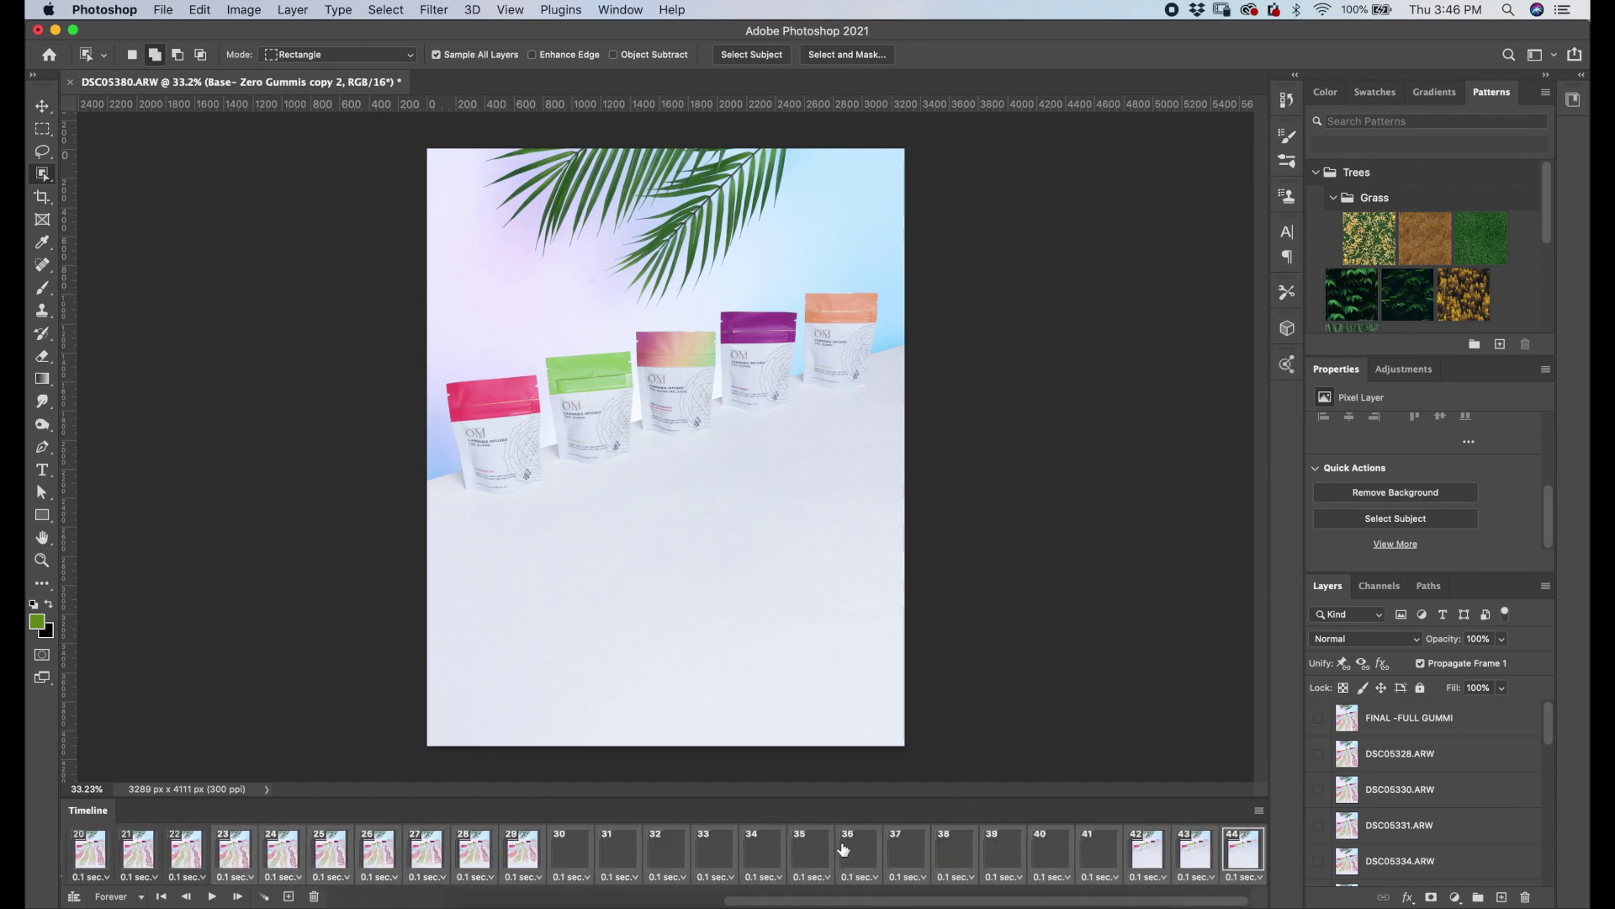
click(210, 896)
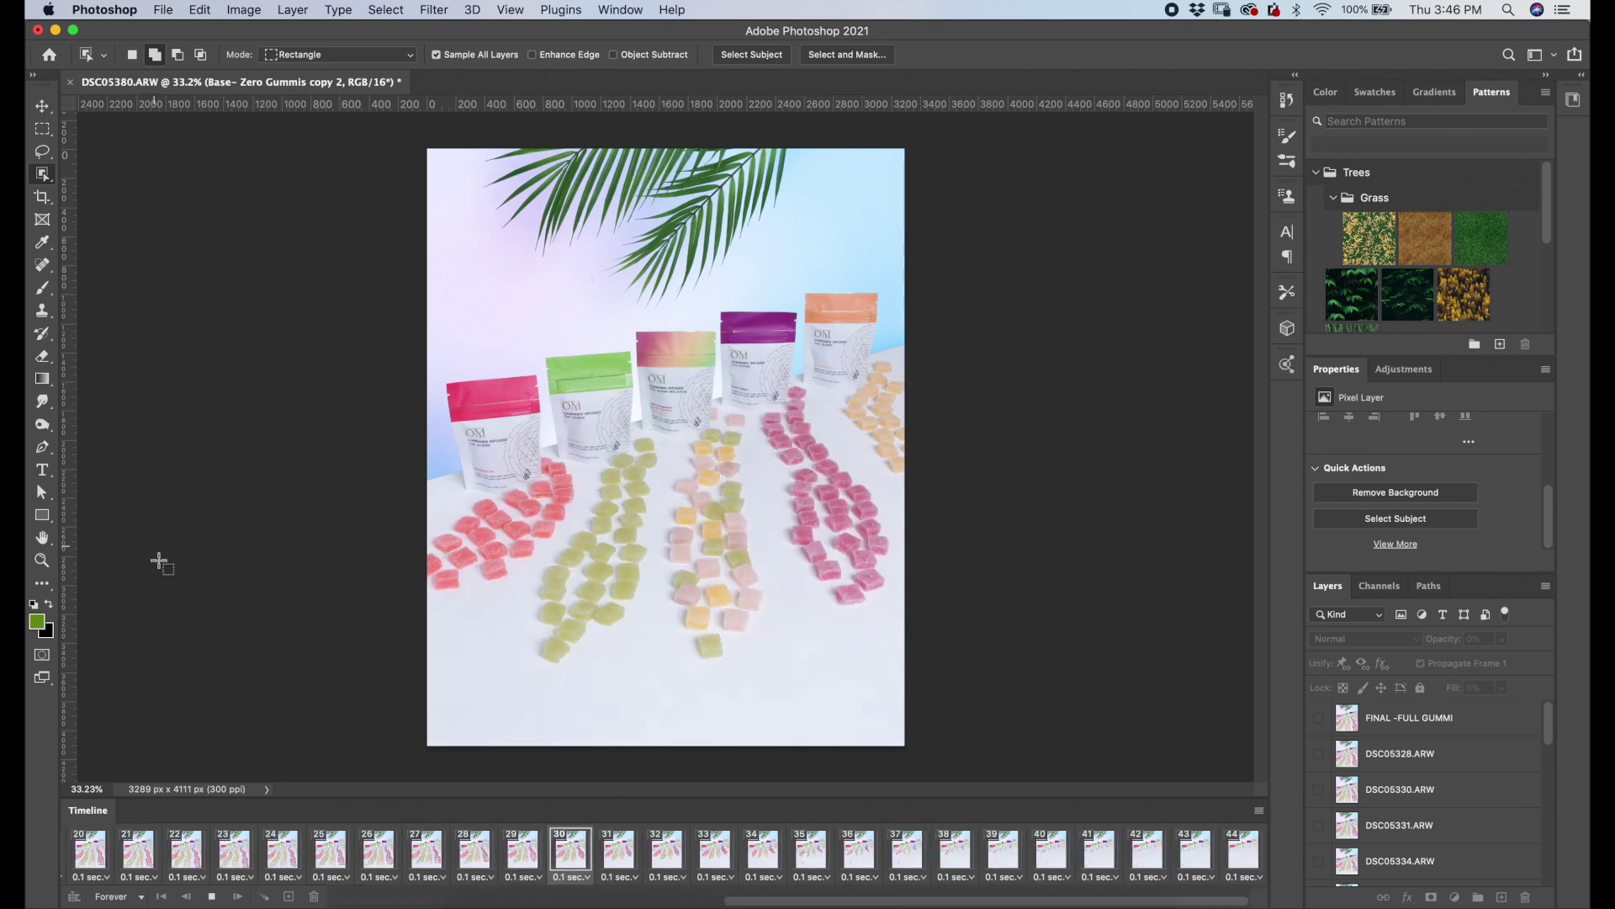
click(211, 897)
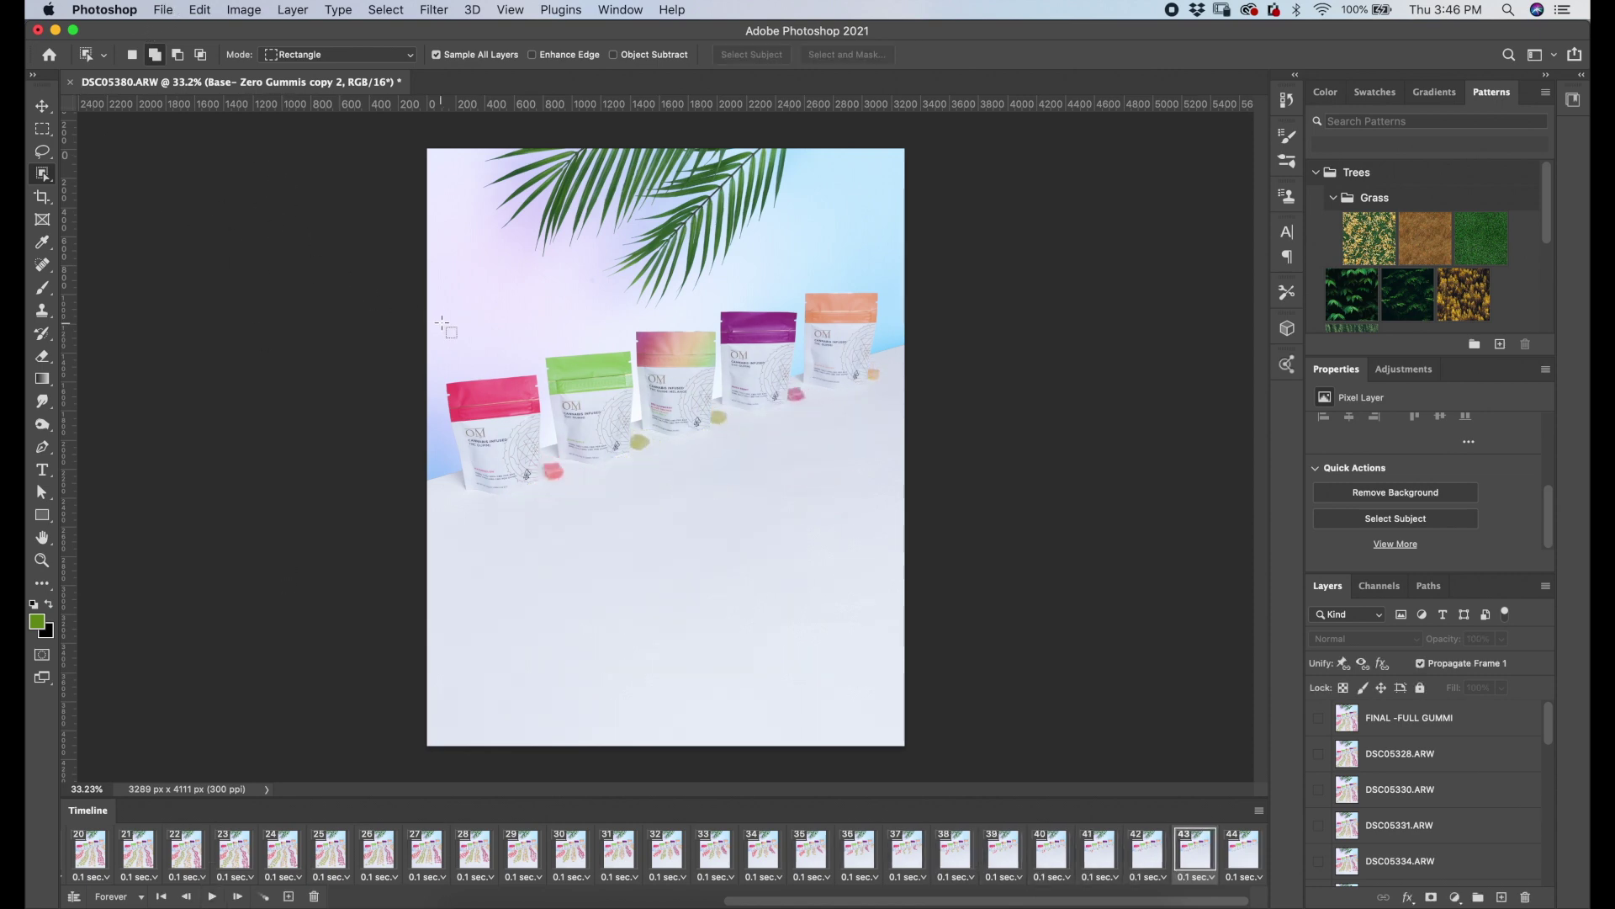
scroll(467, 343, up, 8)
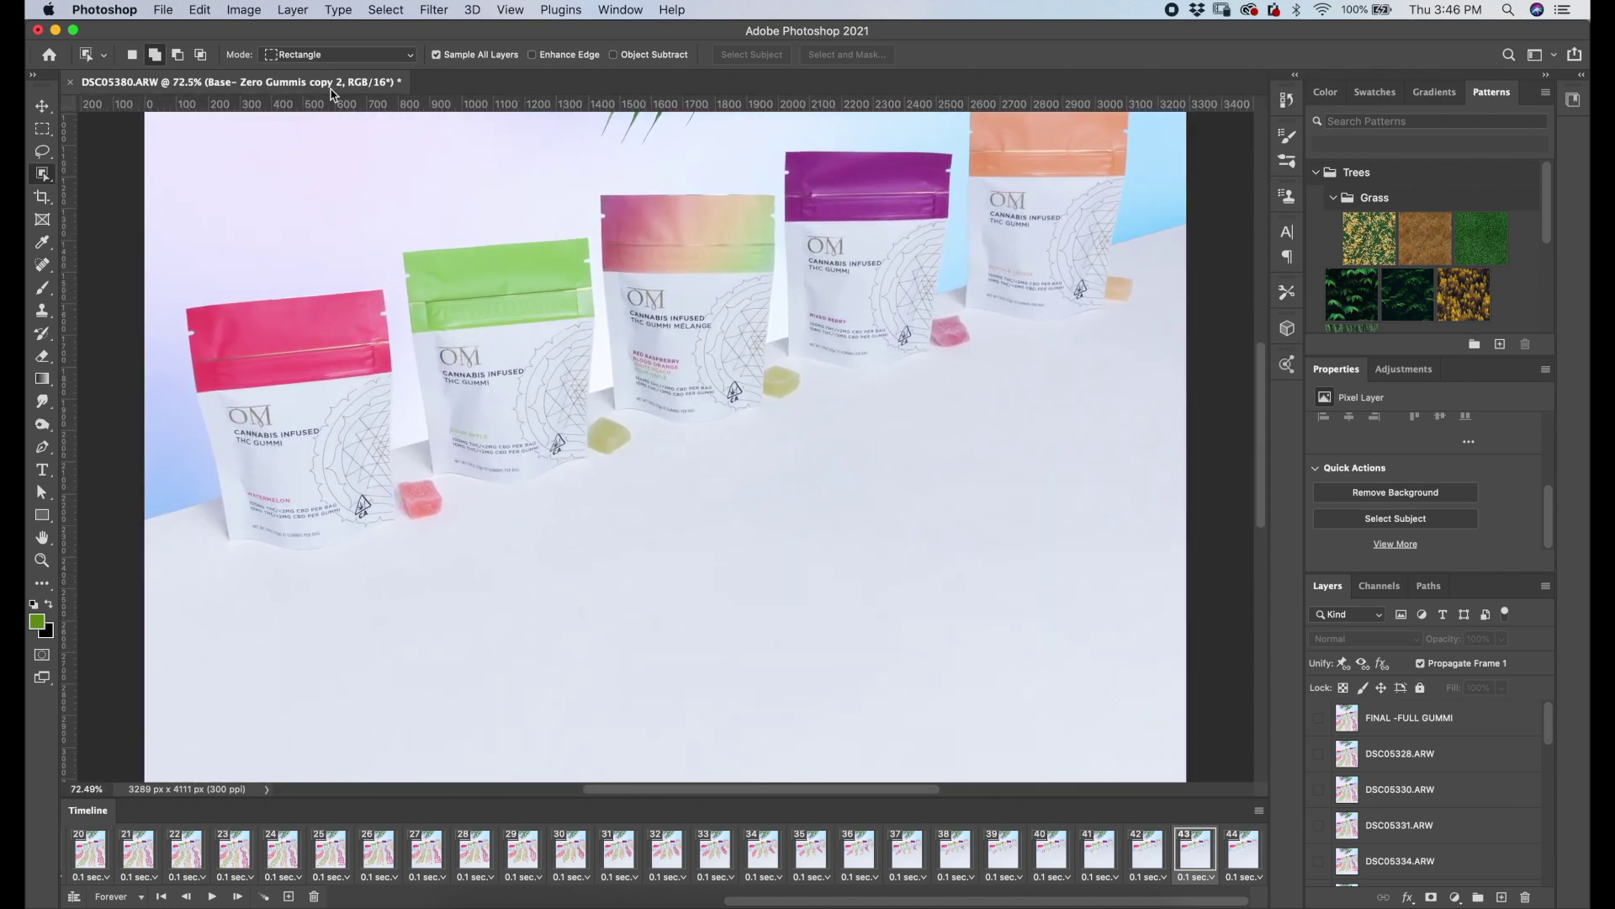
scroll(358, 223, down, 3)
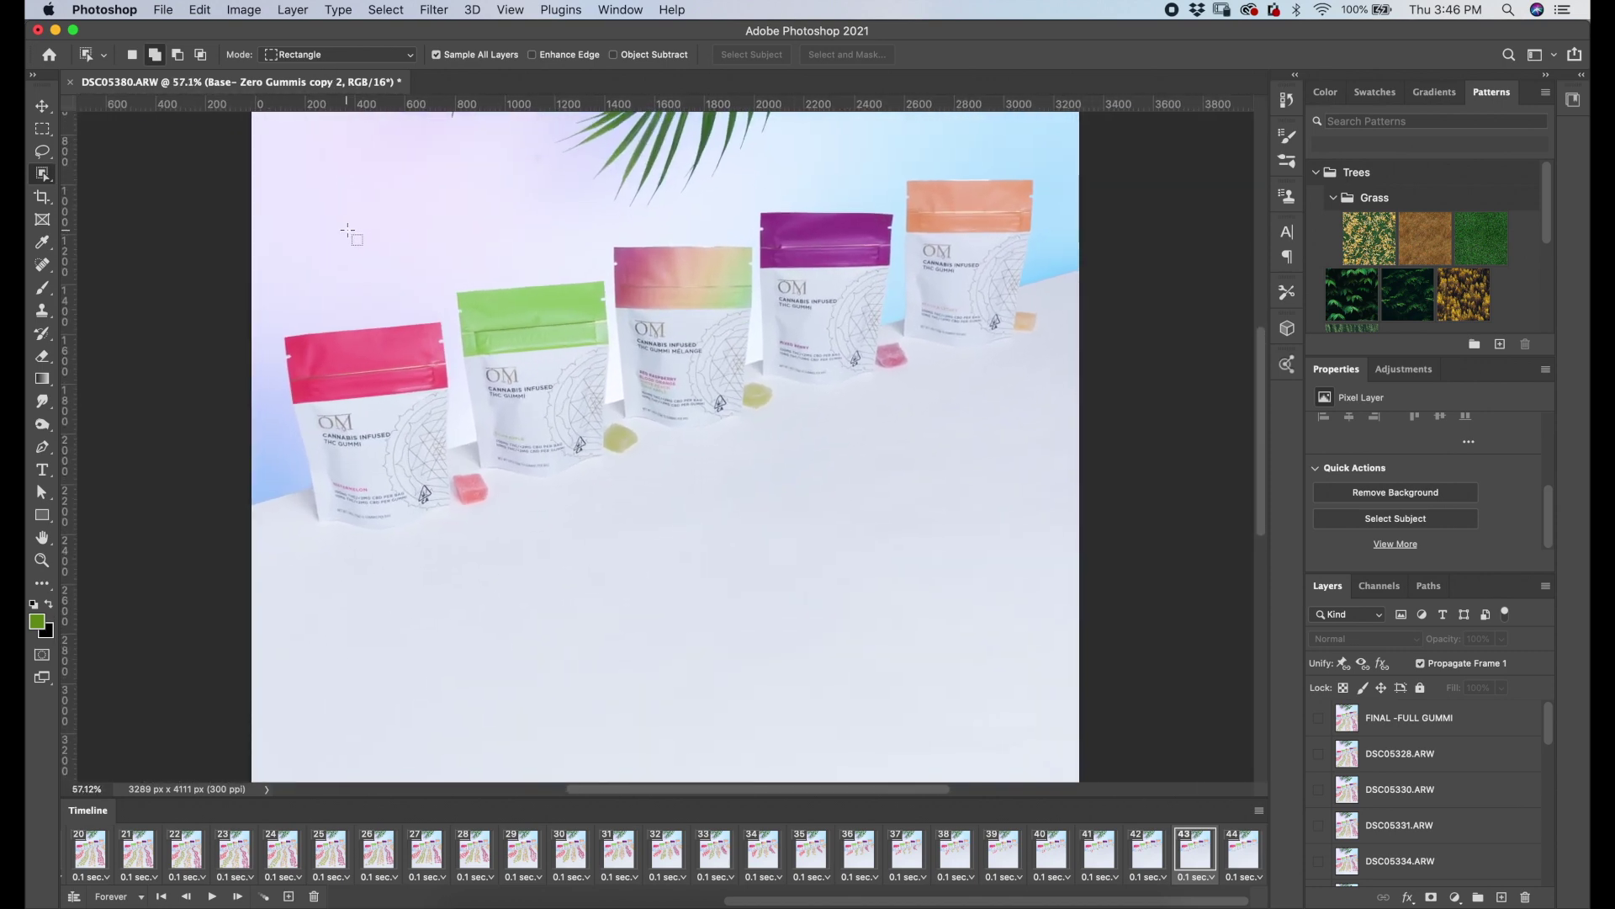
- Export the animation with Save for Web as a 1080 x 1350 px GIF named letsedit on the Desktop, looping forever
click(141, 10)
click(163, 9)
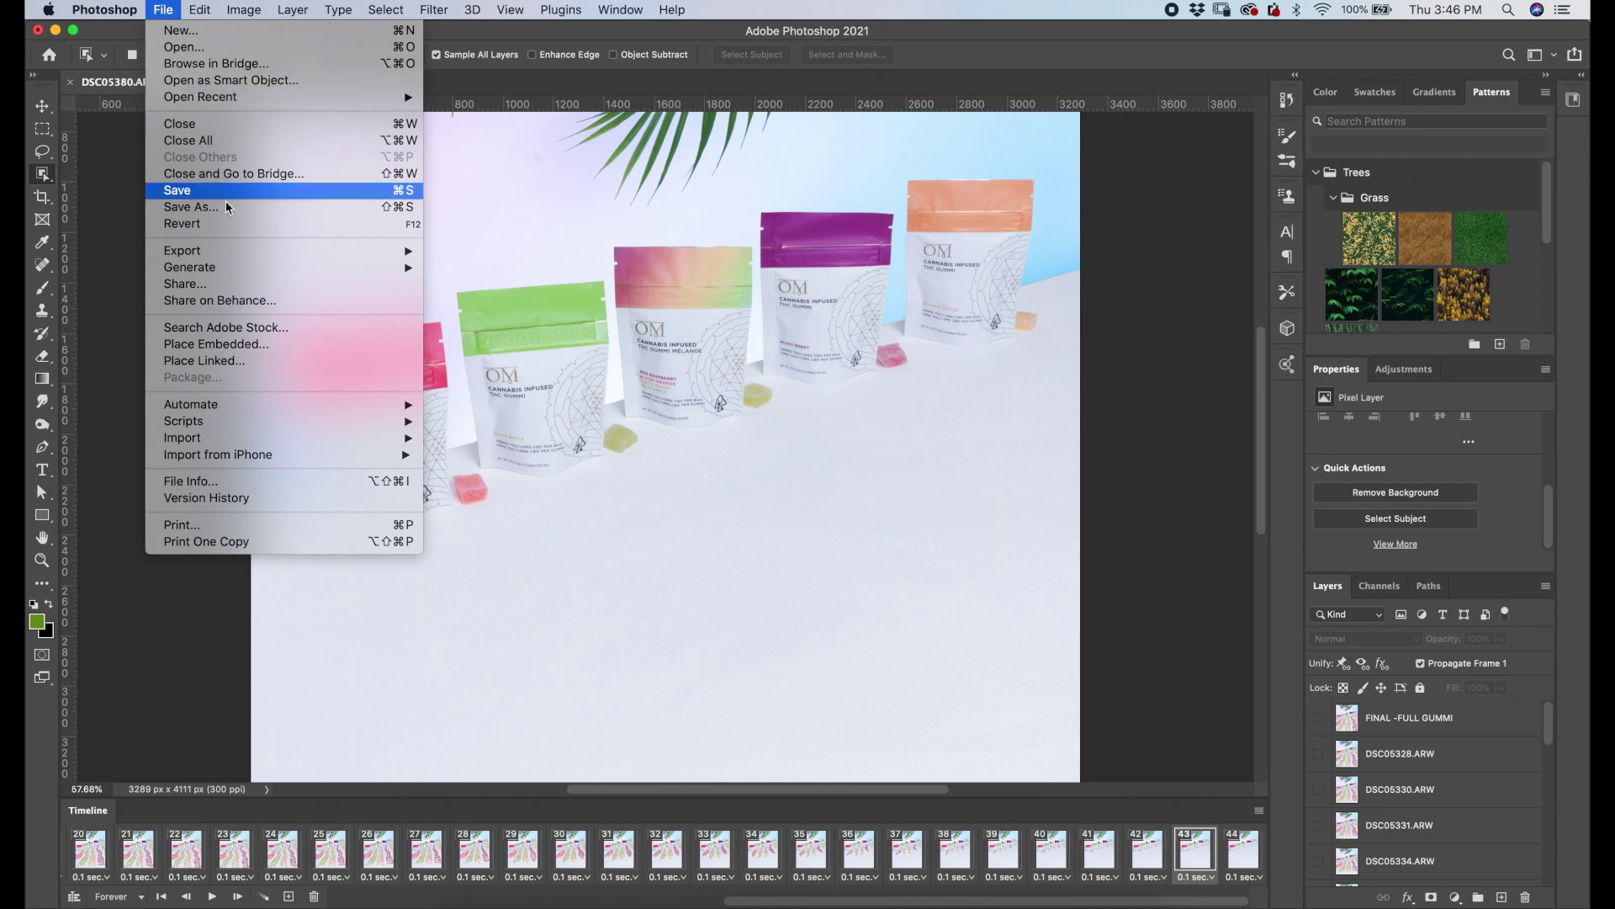
mouse_move(369, 244)
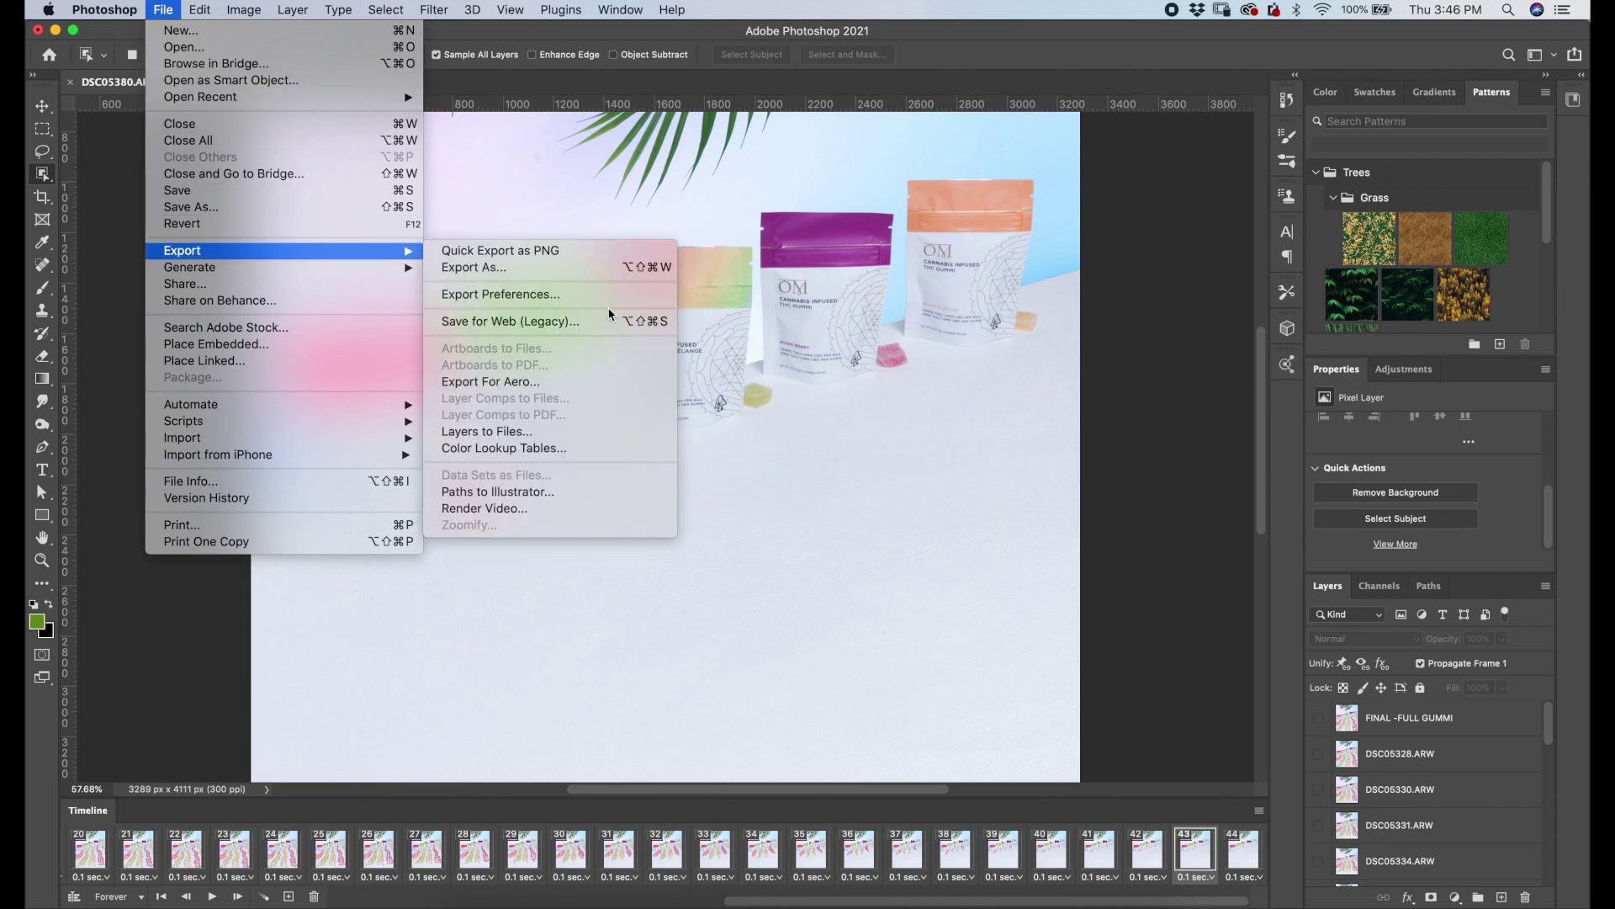
click(604, 331)
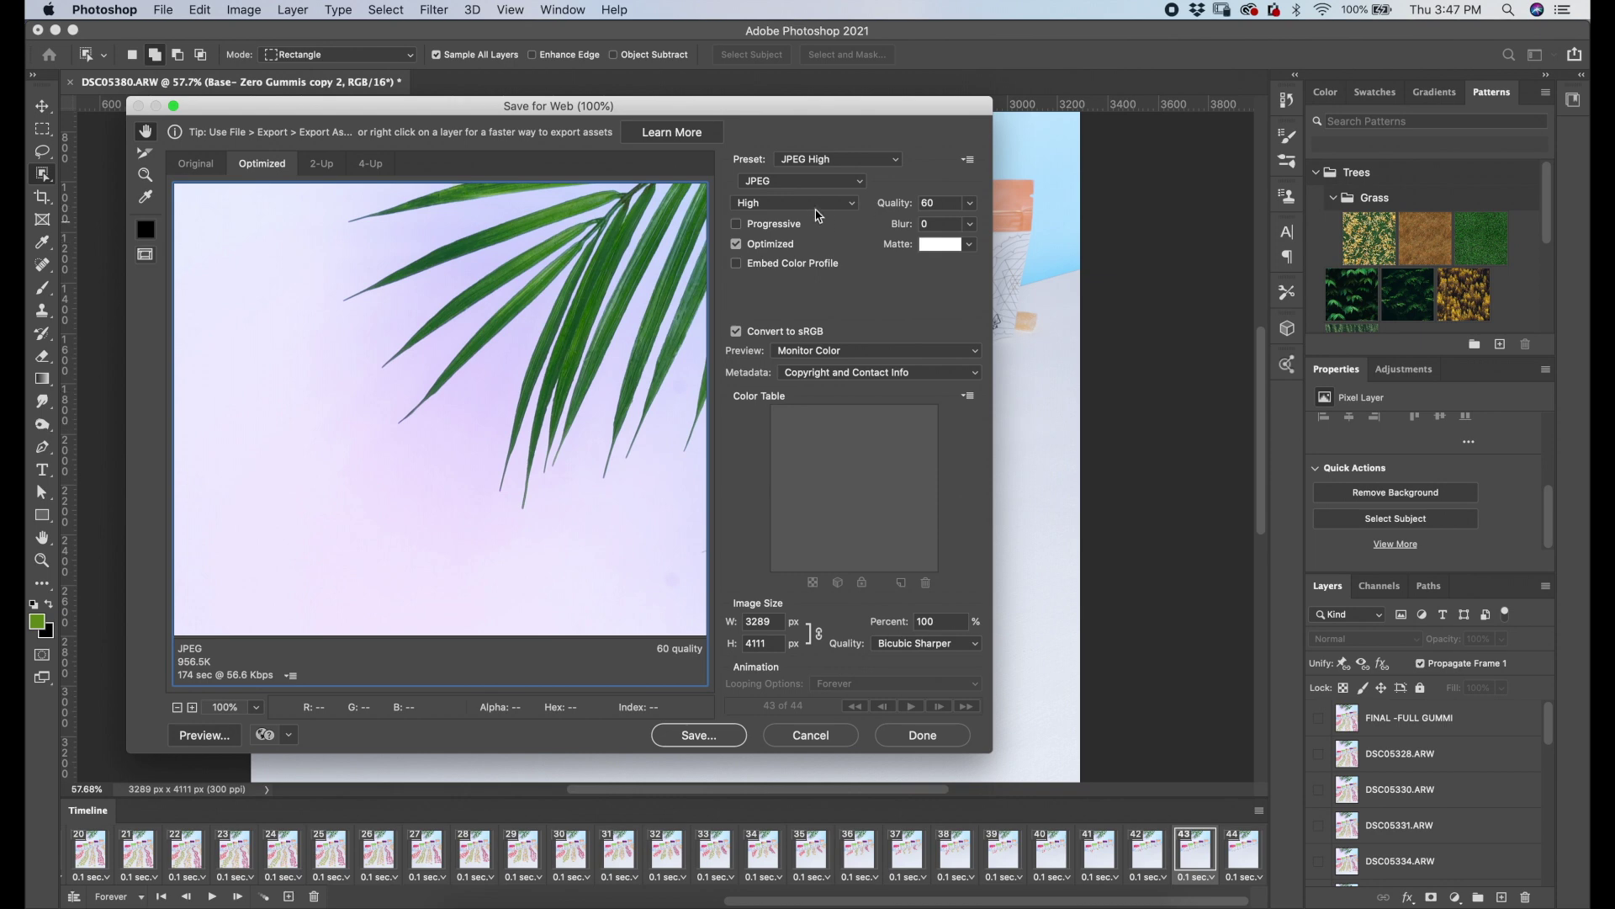
click(826, 182)
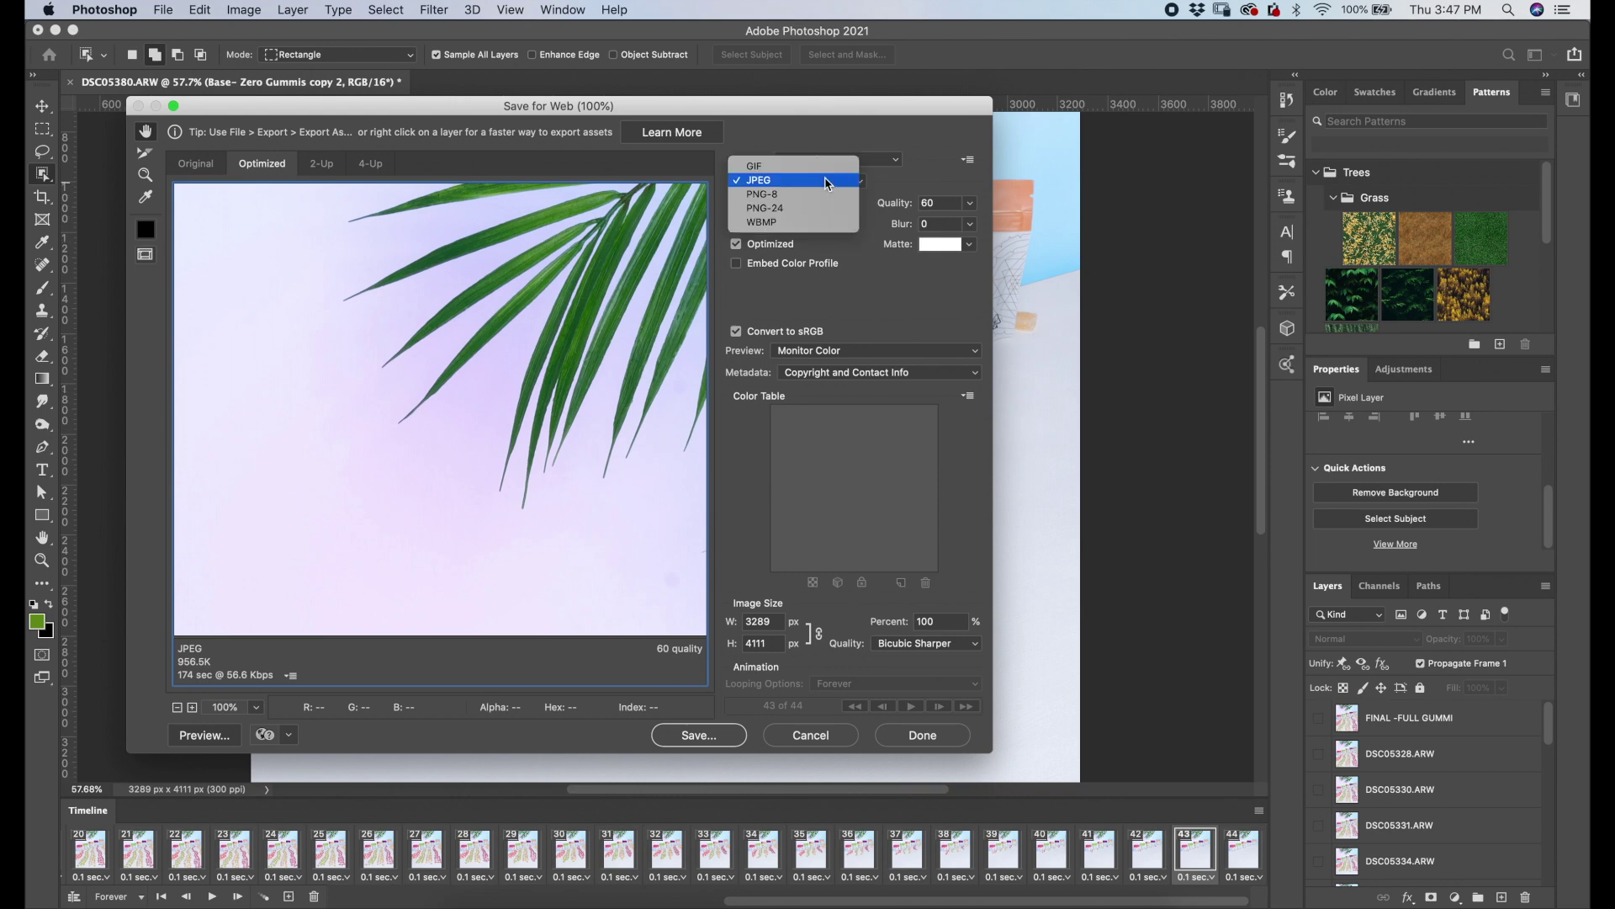
key(Escape)
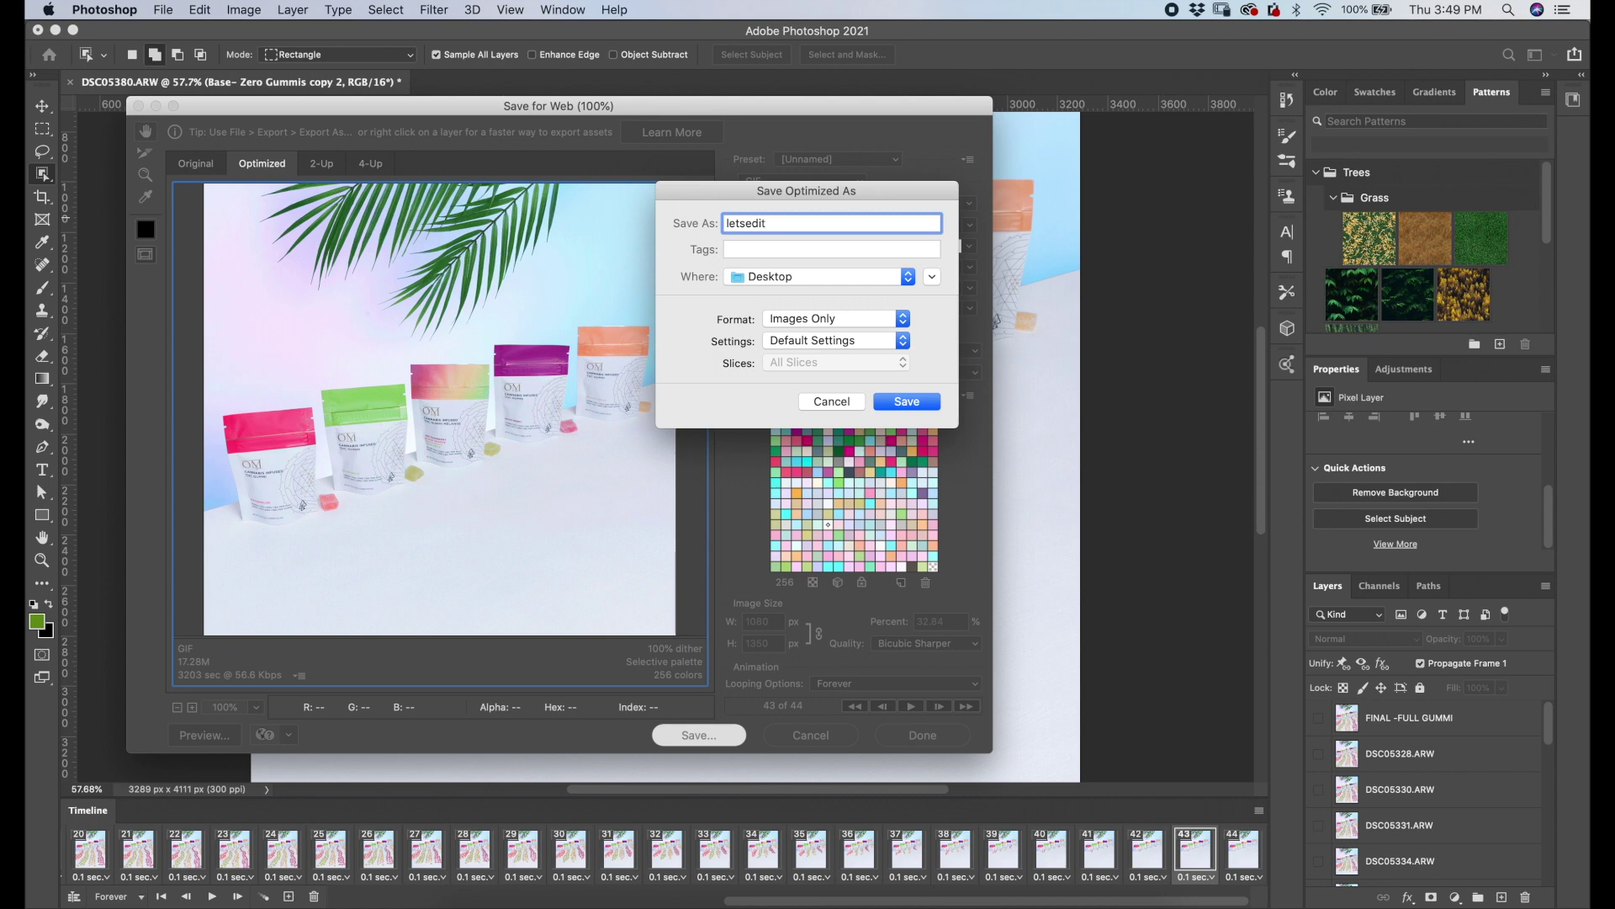
click(909, 402)
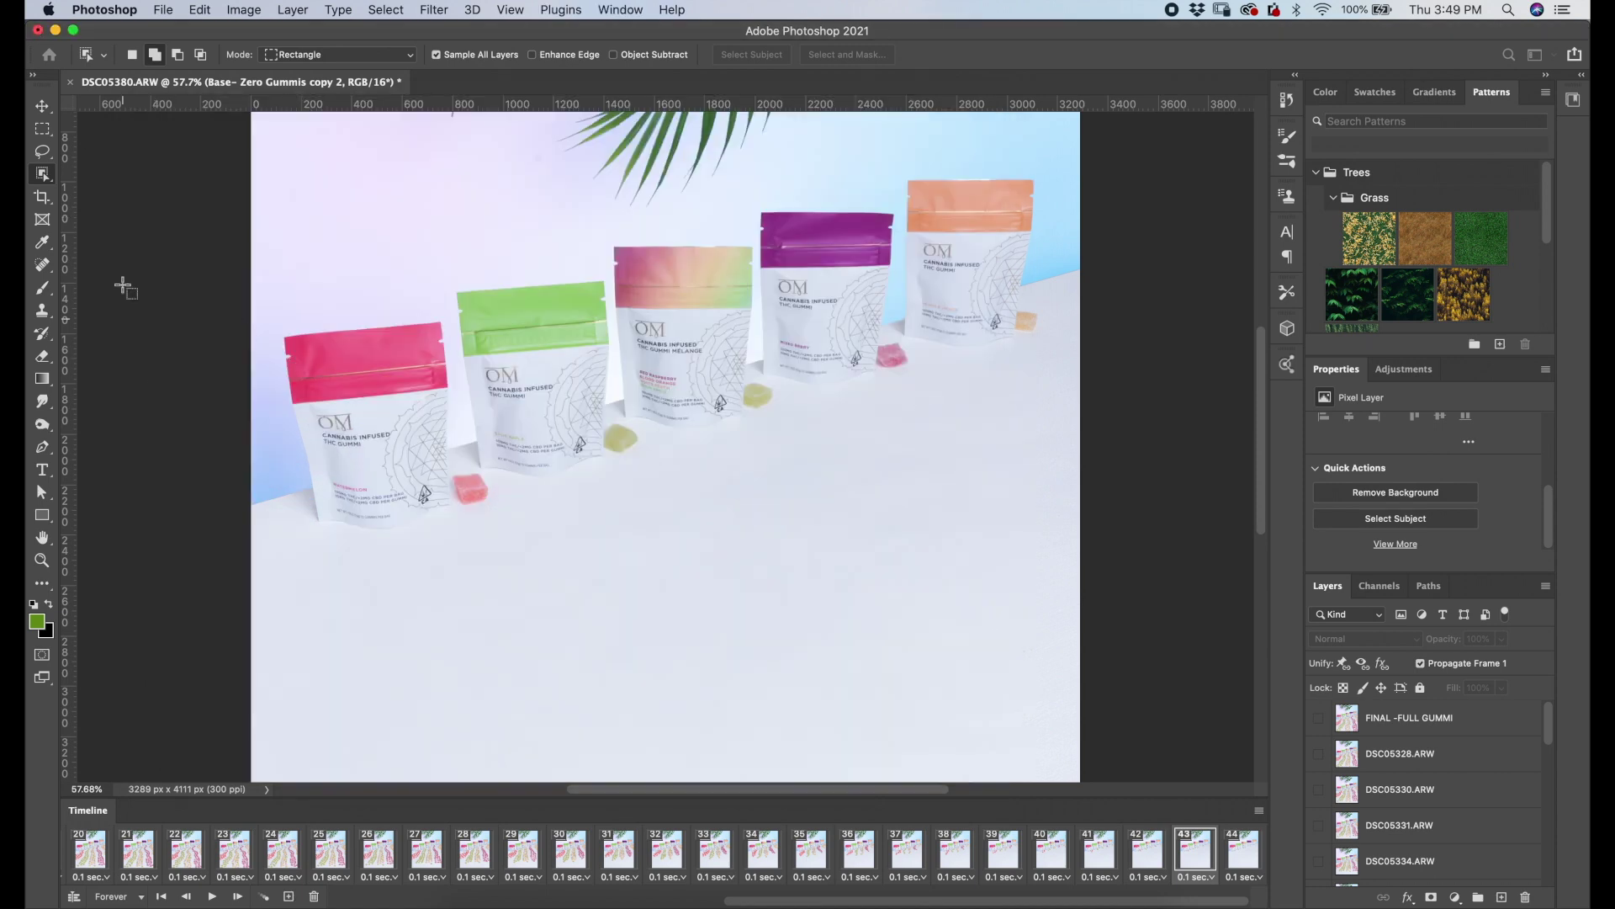
- Render the animation to the Desktop as letsedit_mp4 in H.264, High Quality preset, 1080 x 1350 at 30 fps
click(162, 10)
mouse_move(320, 251)
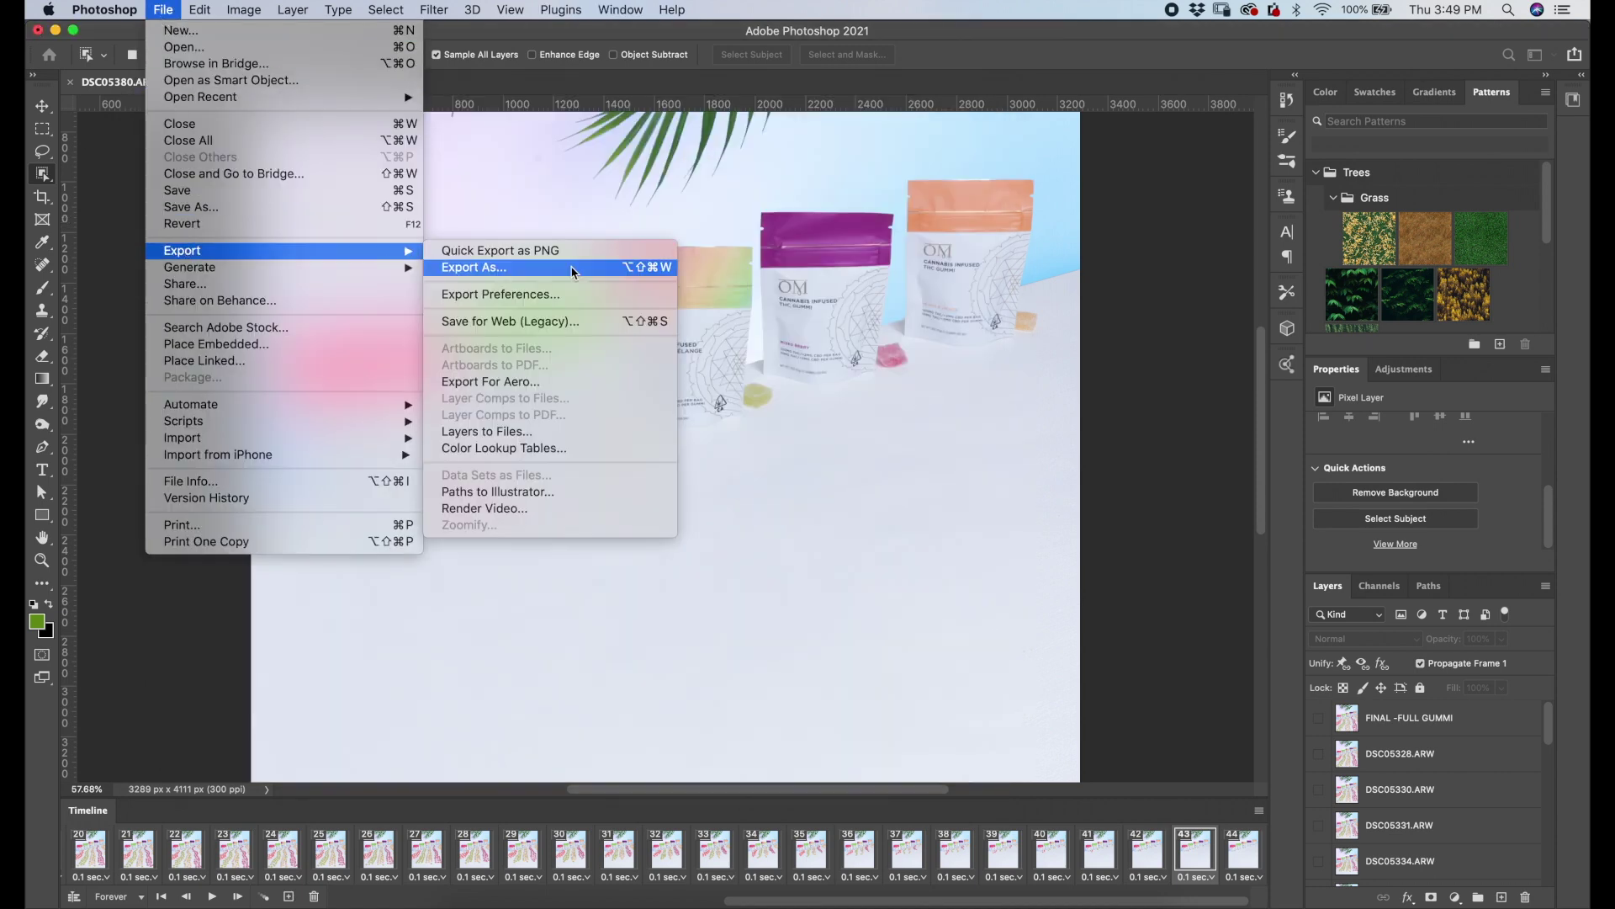
click(572, 509)
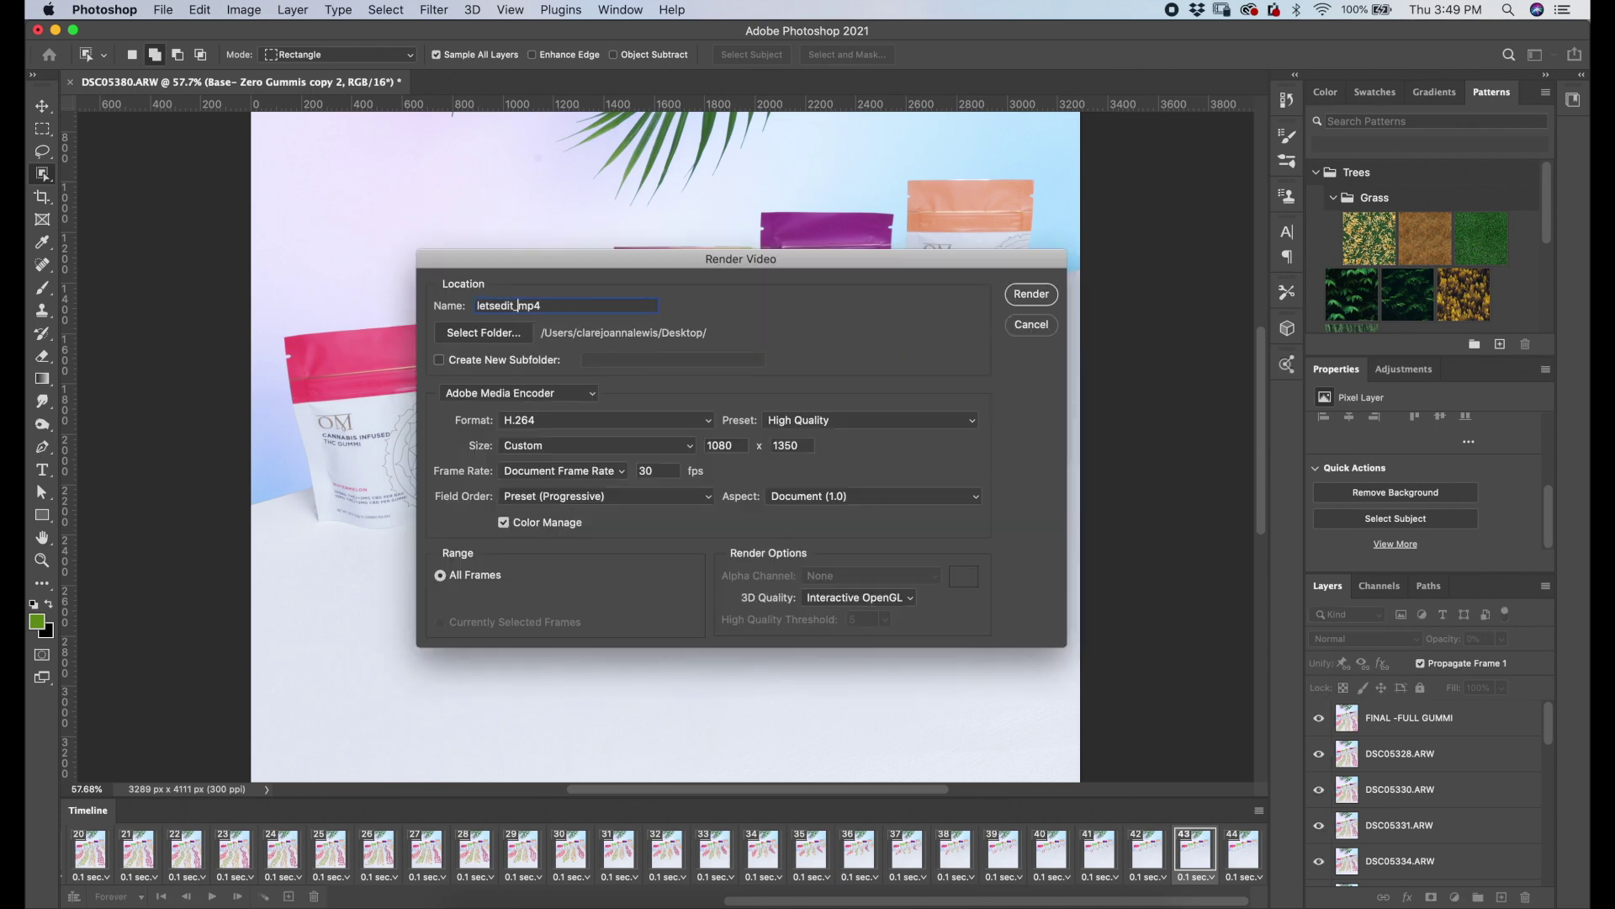
click(1031, 294)
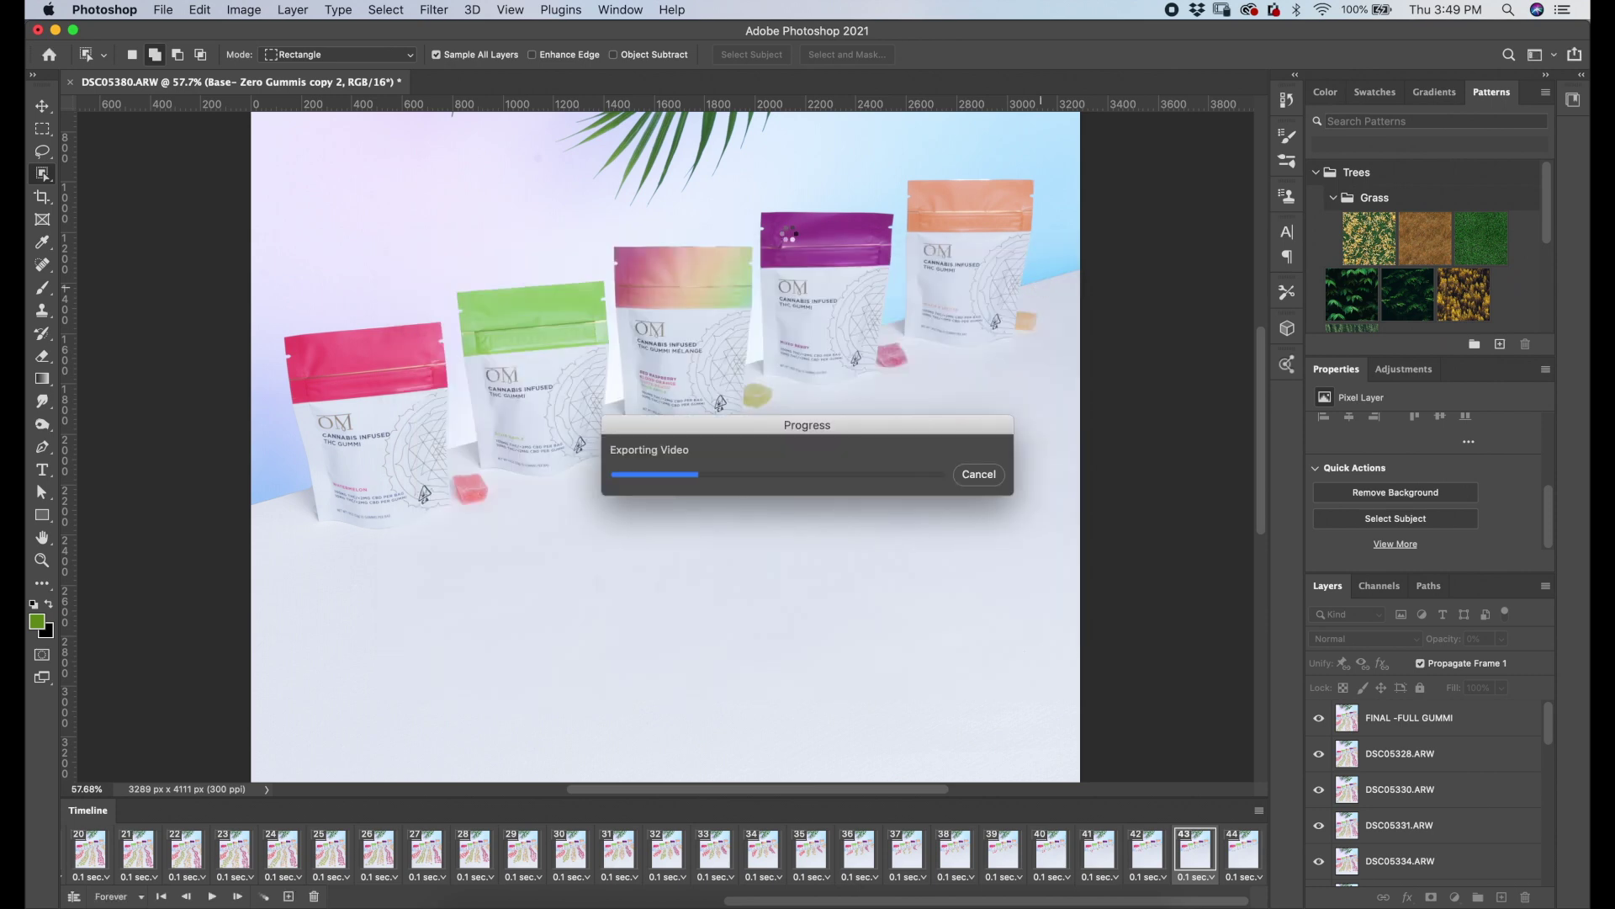